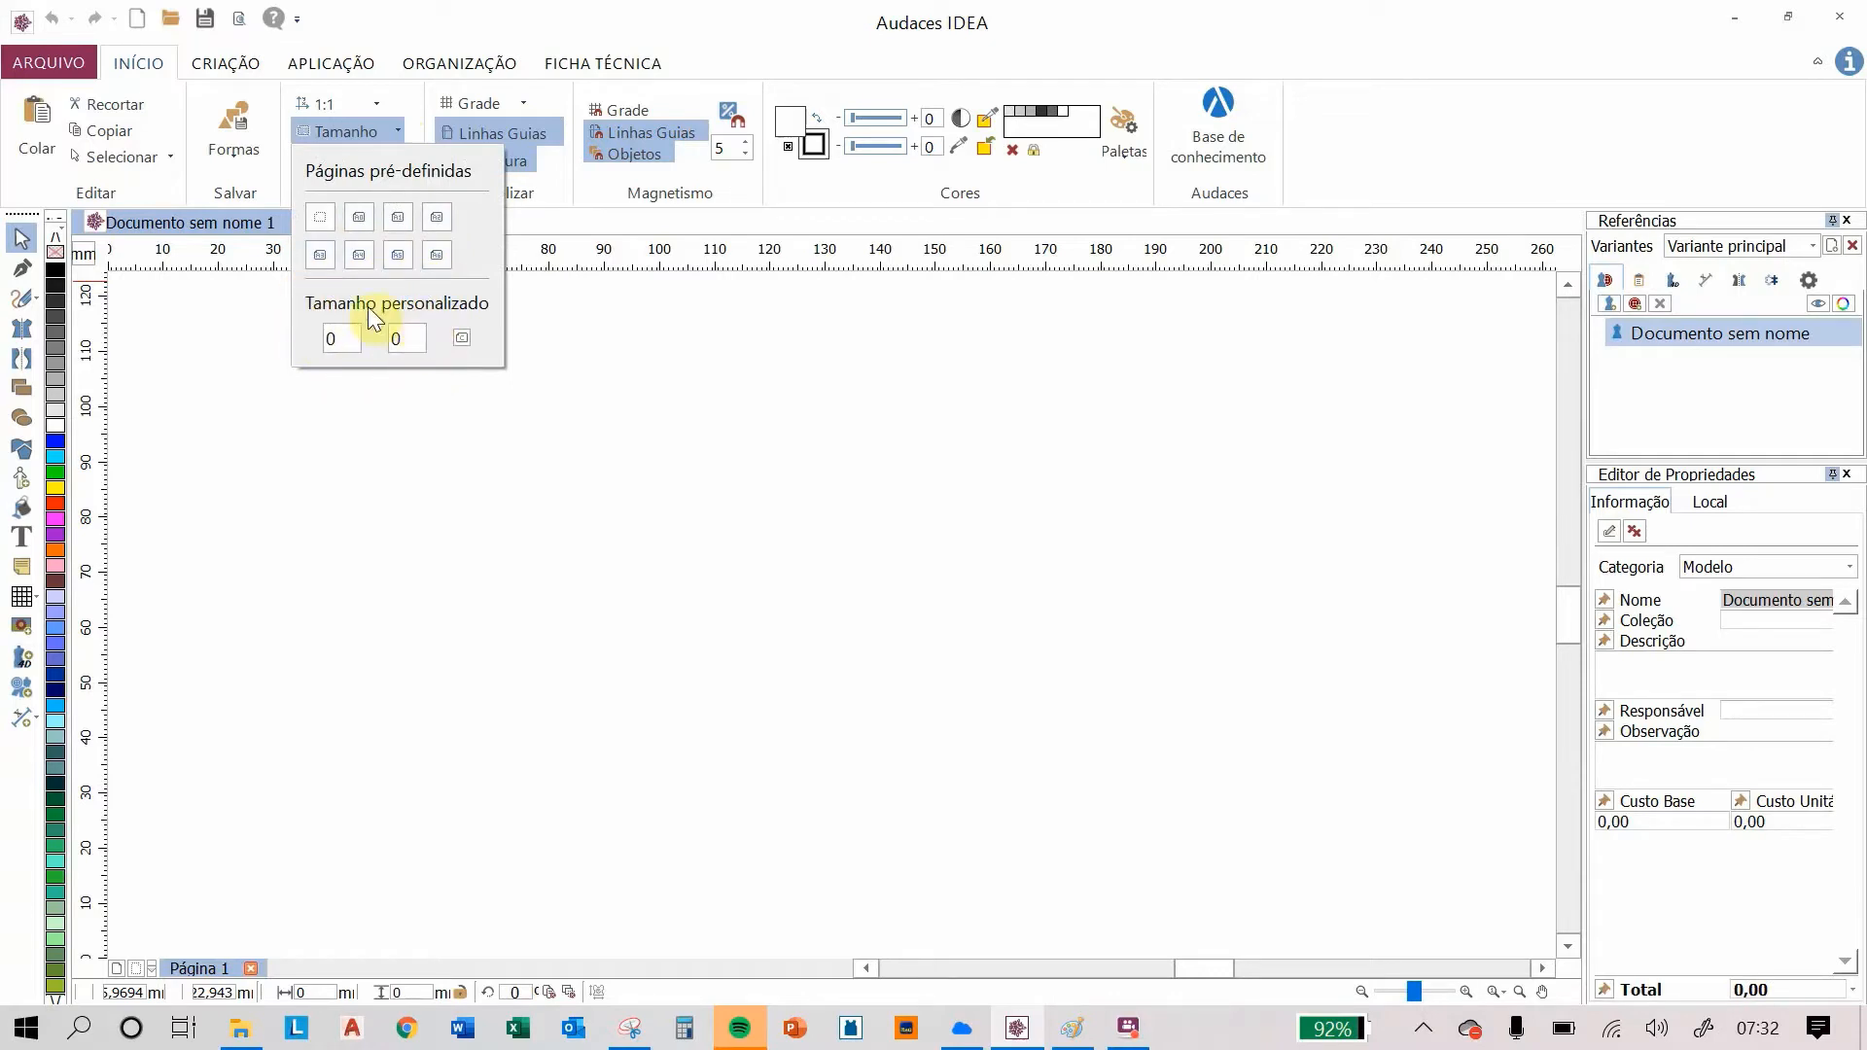
Step: Set the page to one of the predefined page sizes
{"action": "left_click", "coordinate": [358, 254]}
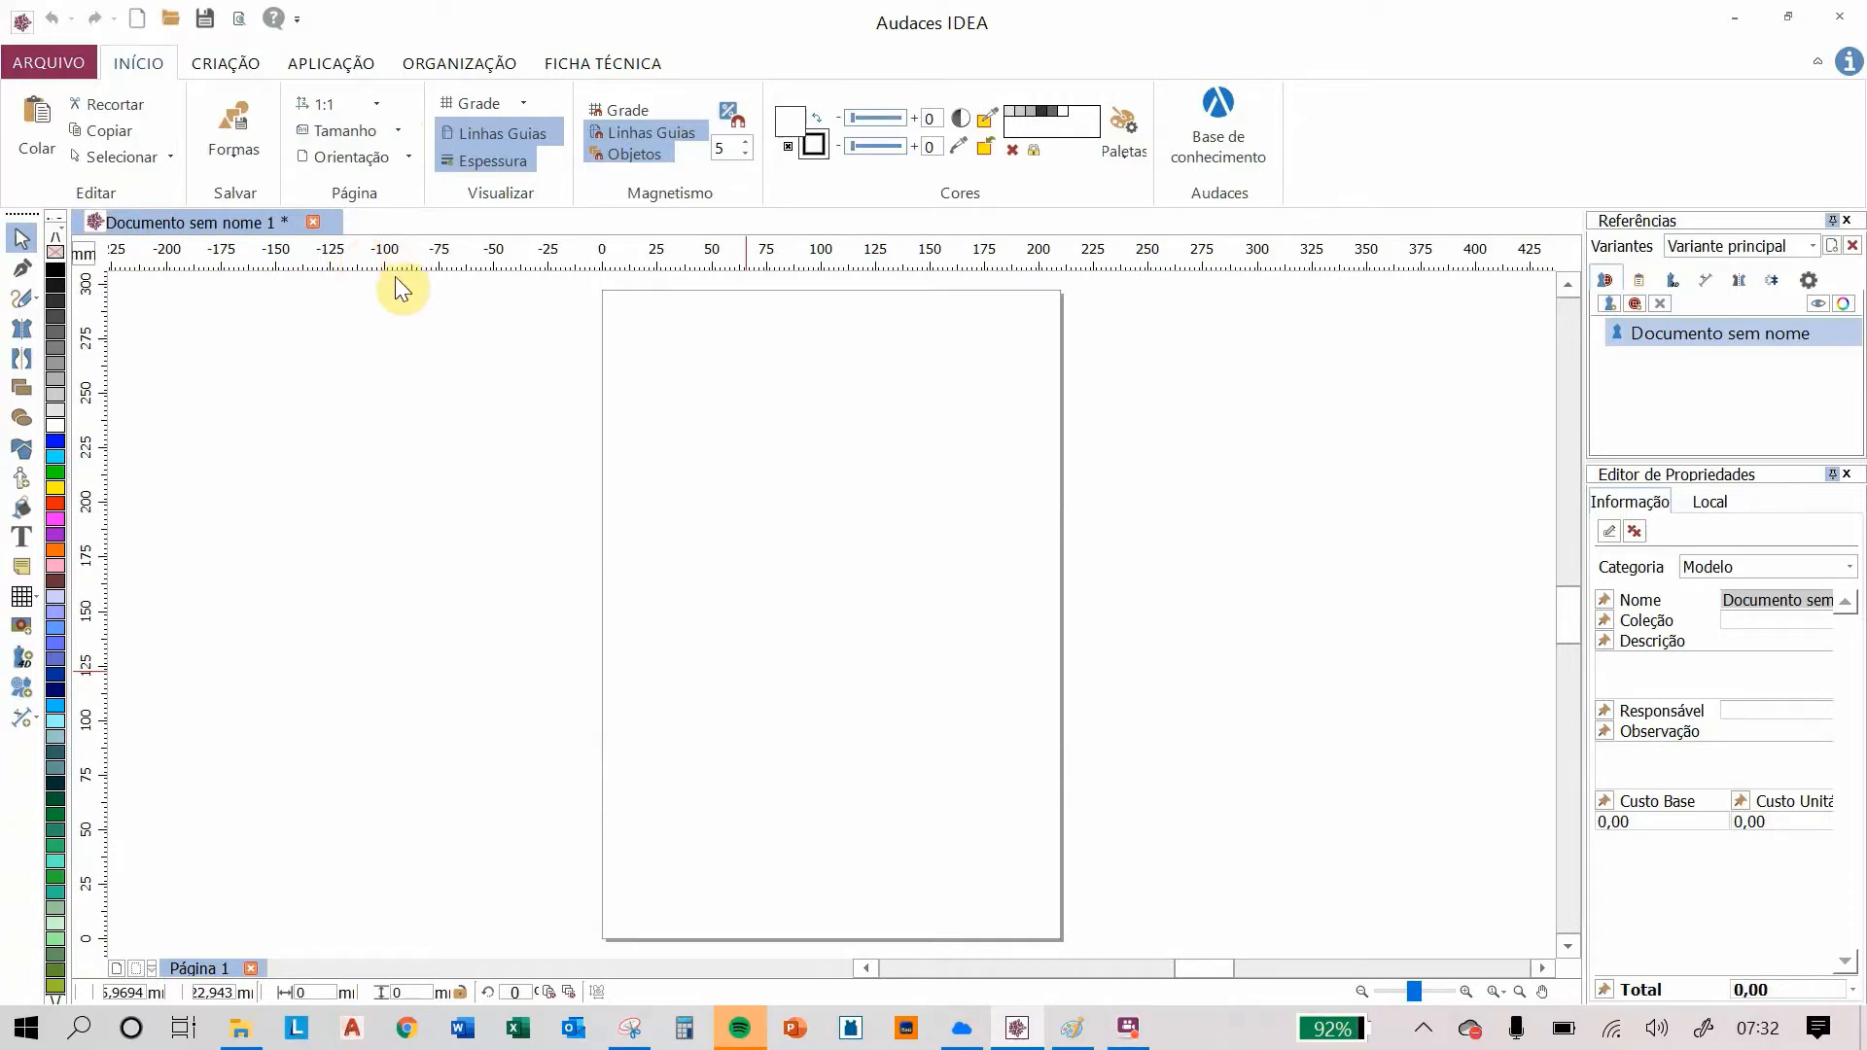
Step: Insert the female front and female back mannequins onto the page from the Mannequin library
{"action": "left_click", "coordinate": [24, 487]}
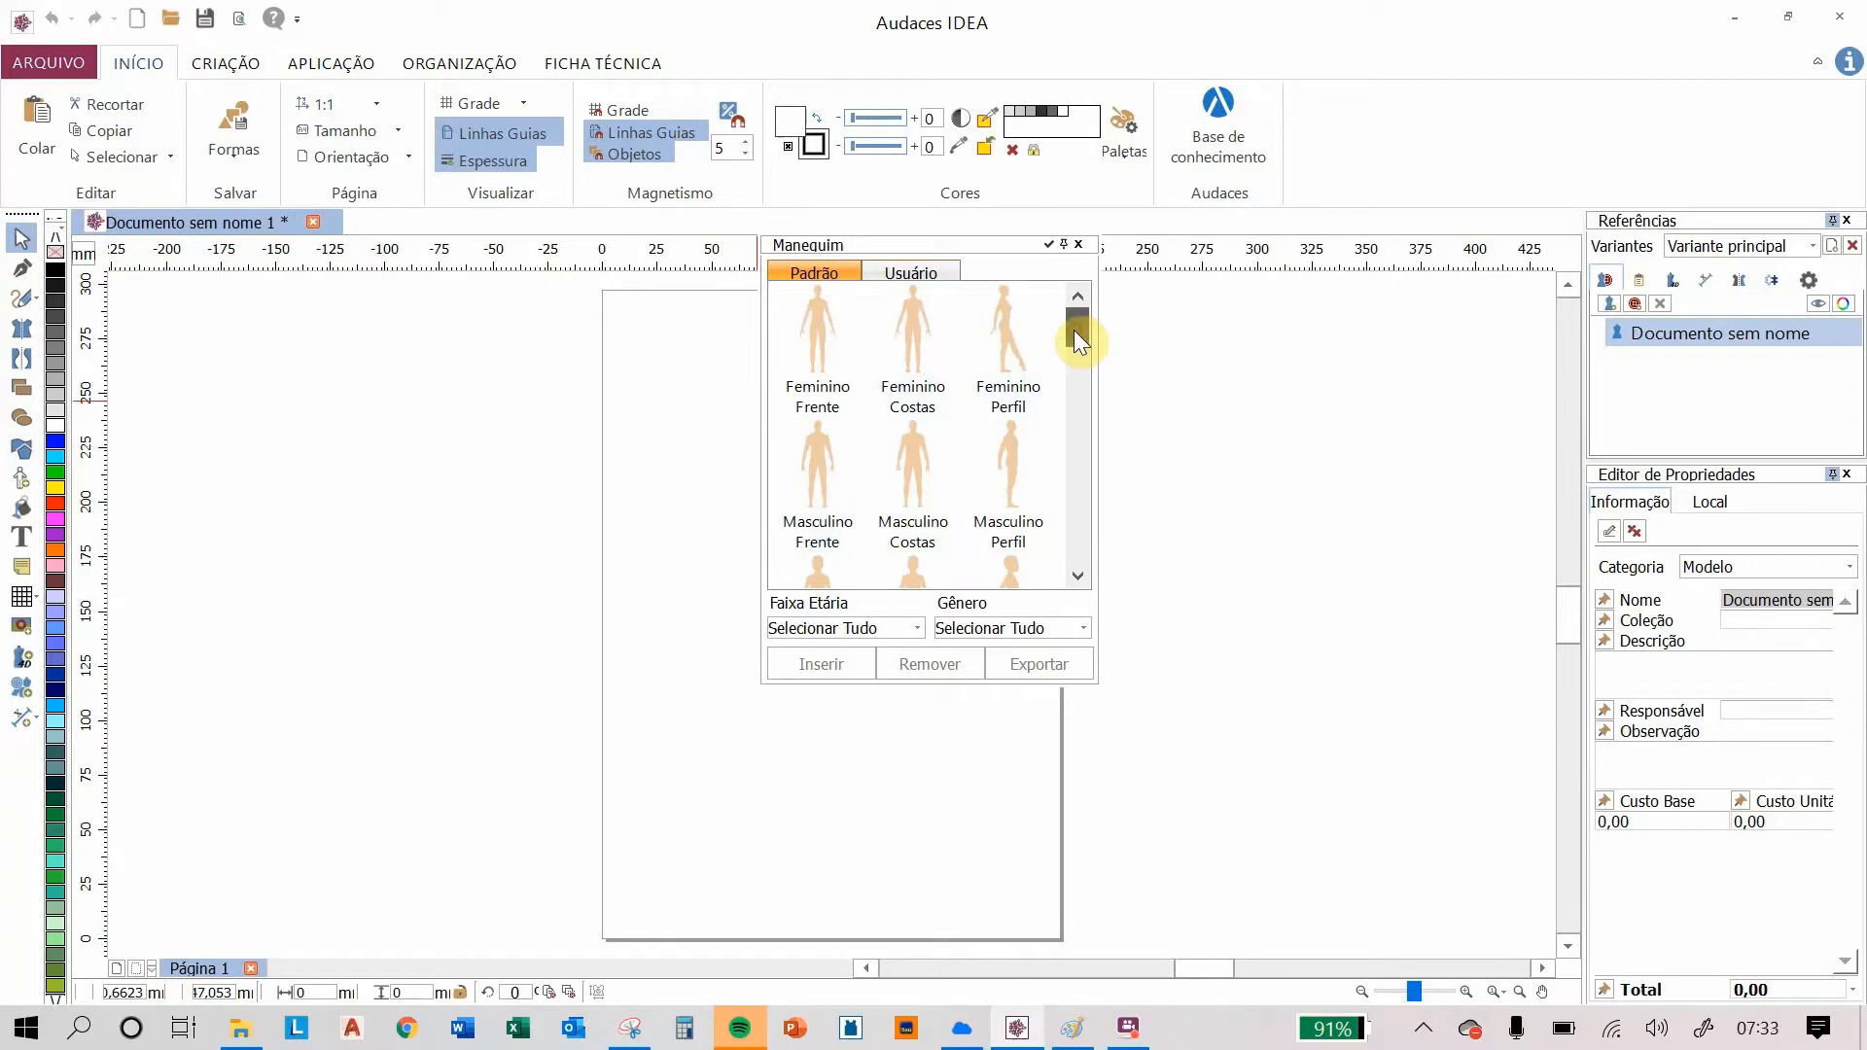
{"action": "mouse_move", "coordinate": [1073, 330]}
{"action": "left_mouse_down"}
{"action": "mouse_move", "coordinate": [1079, 558]}
{"action": "mouse_move", "coordinate": [1078, 301]}
{"action": "left_mouse_up"}
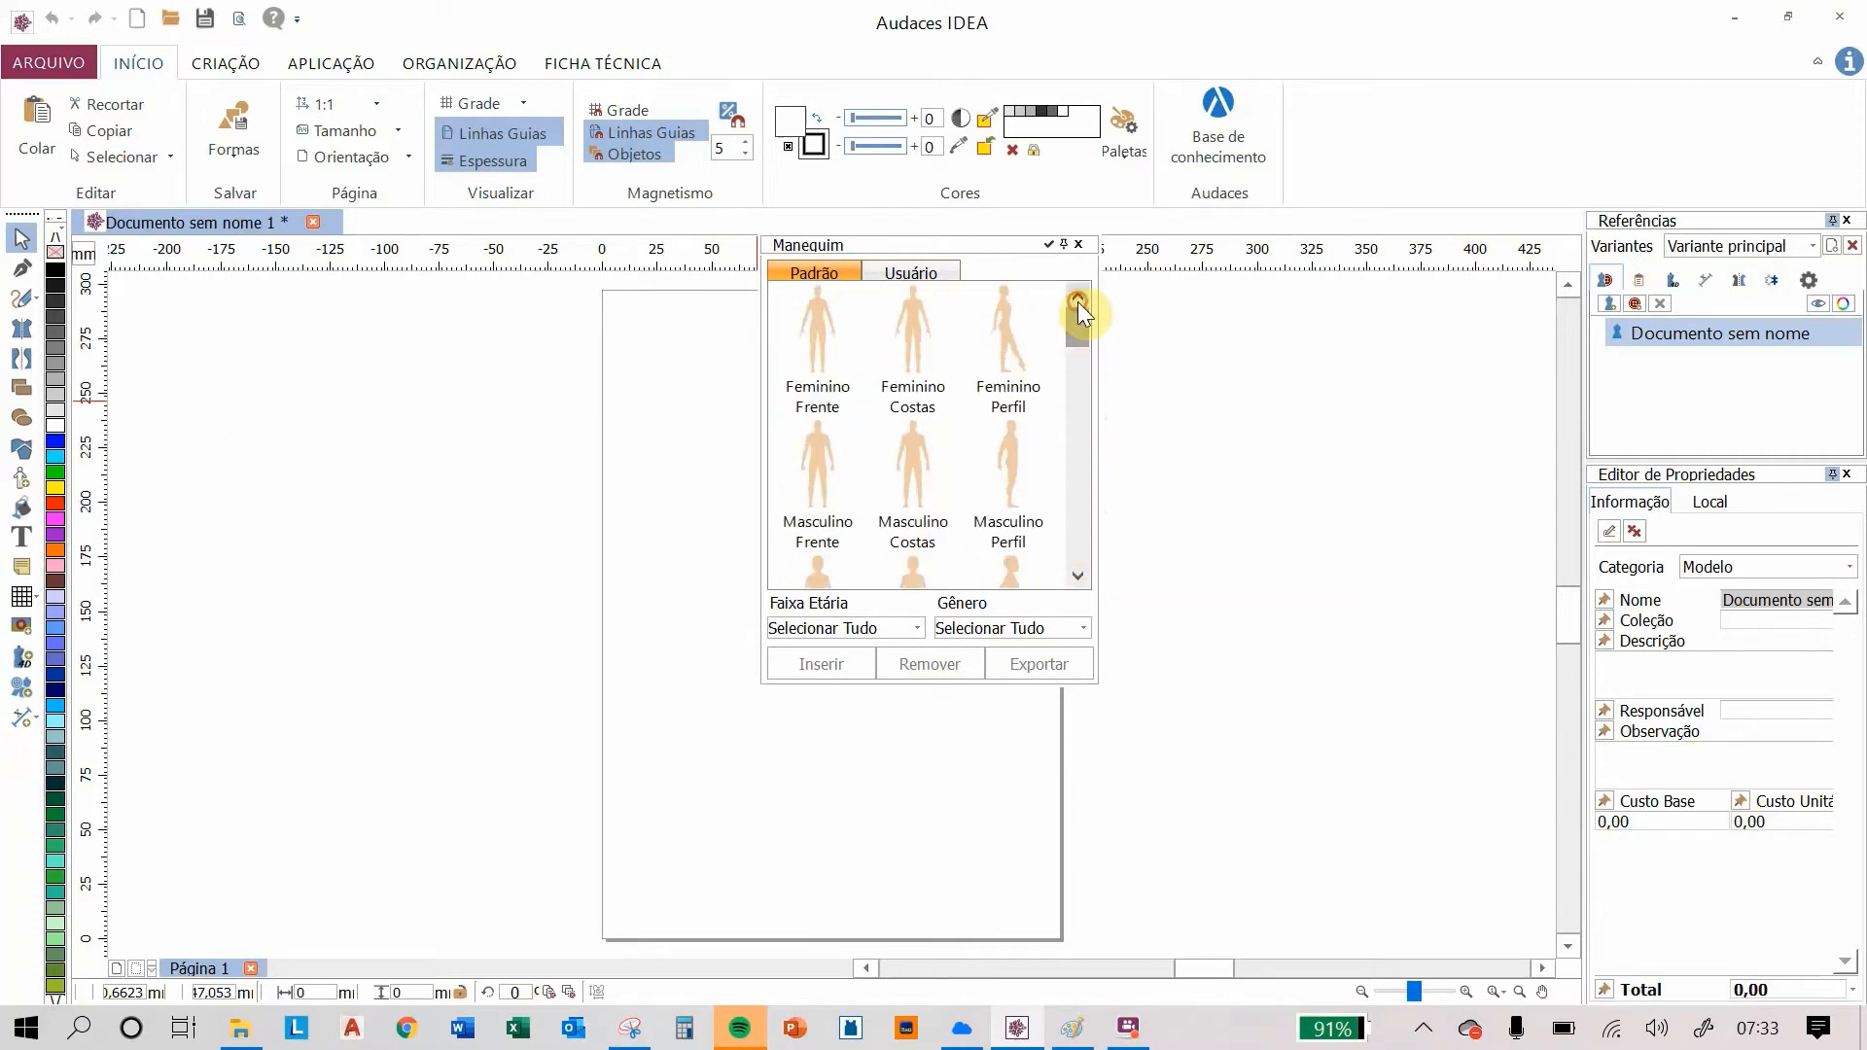
{"action": "double_click", "coordinate": [820, 325]}
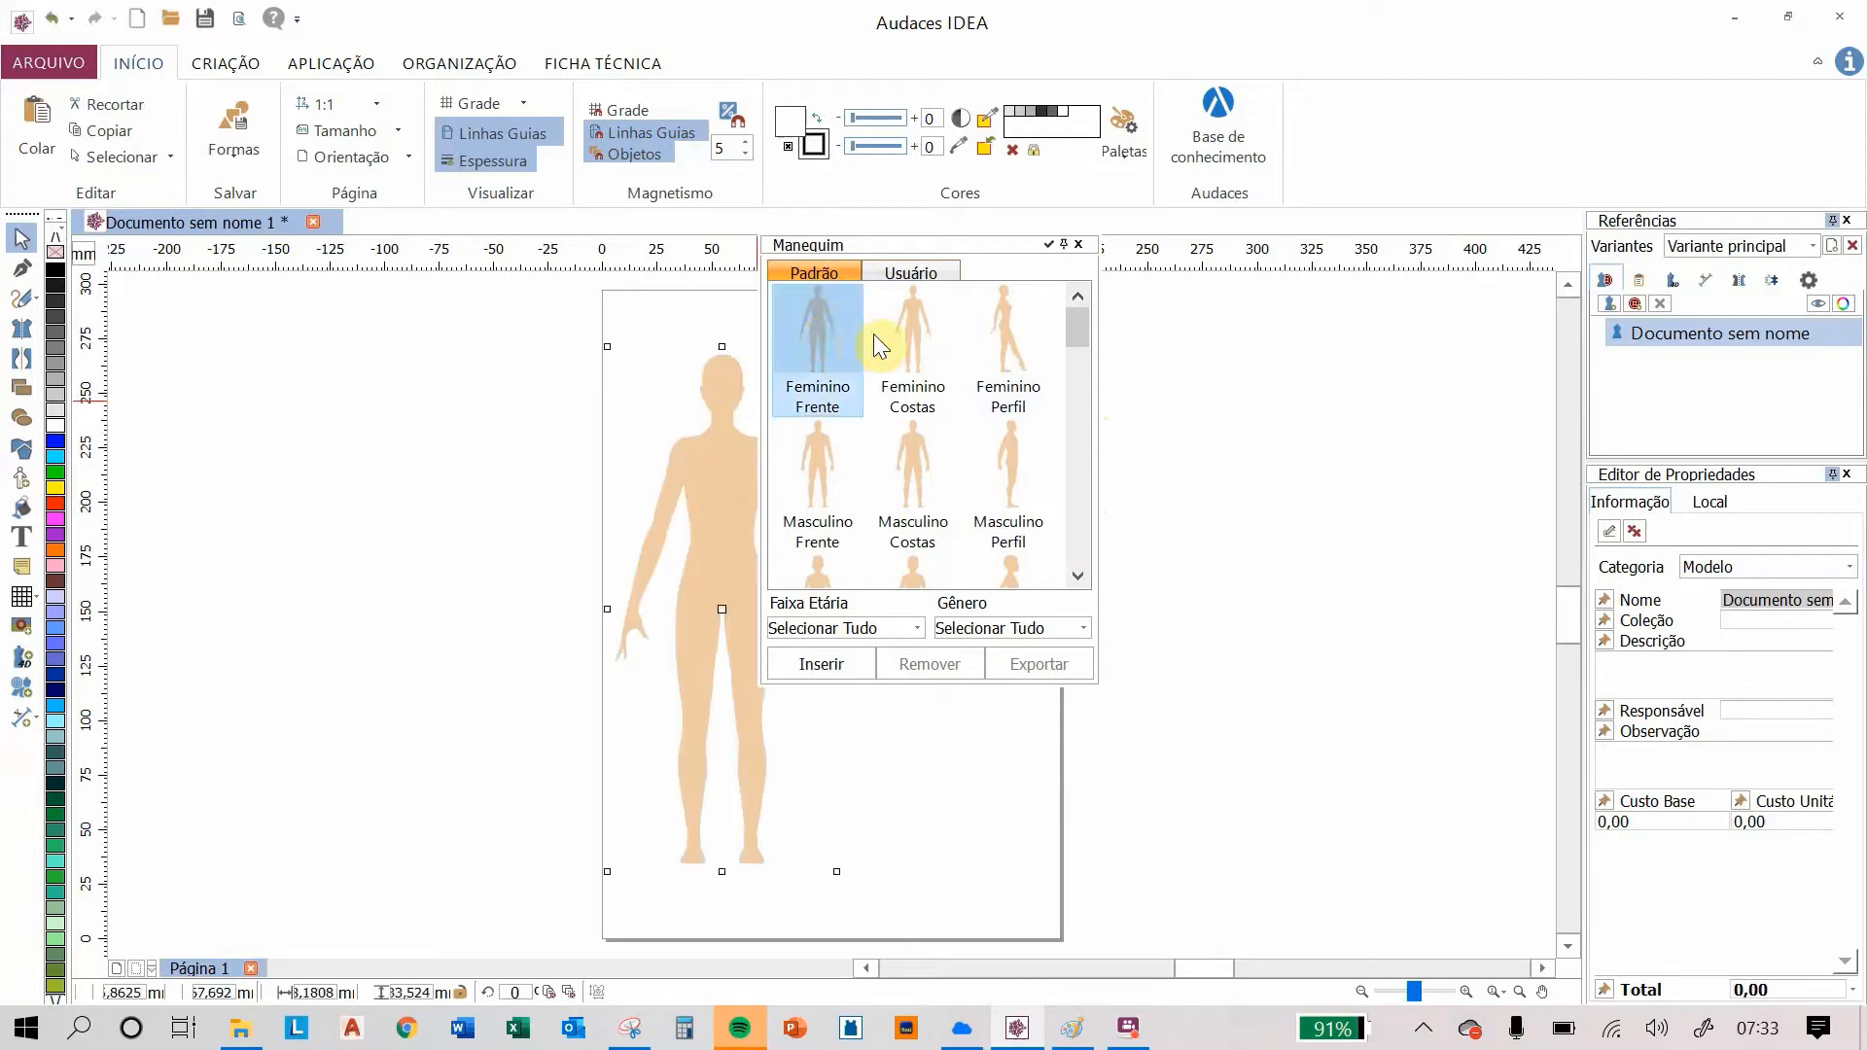
{"action": "double_click", "coordinate": [906, 335]}
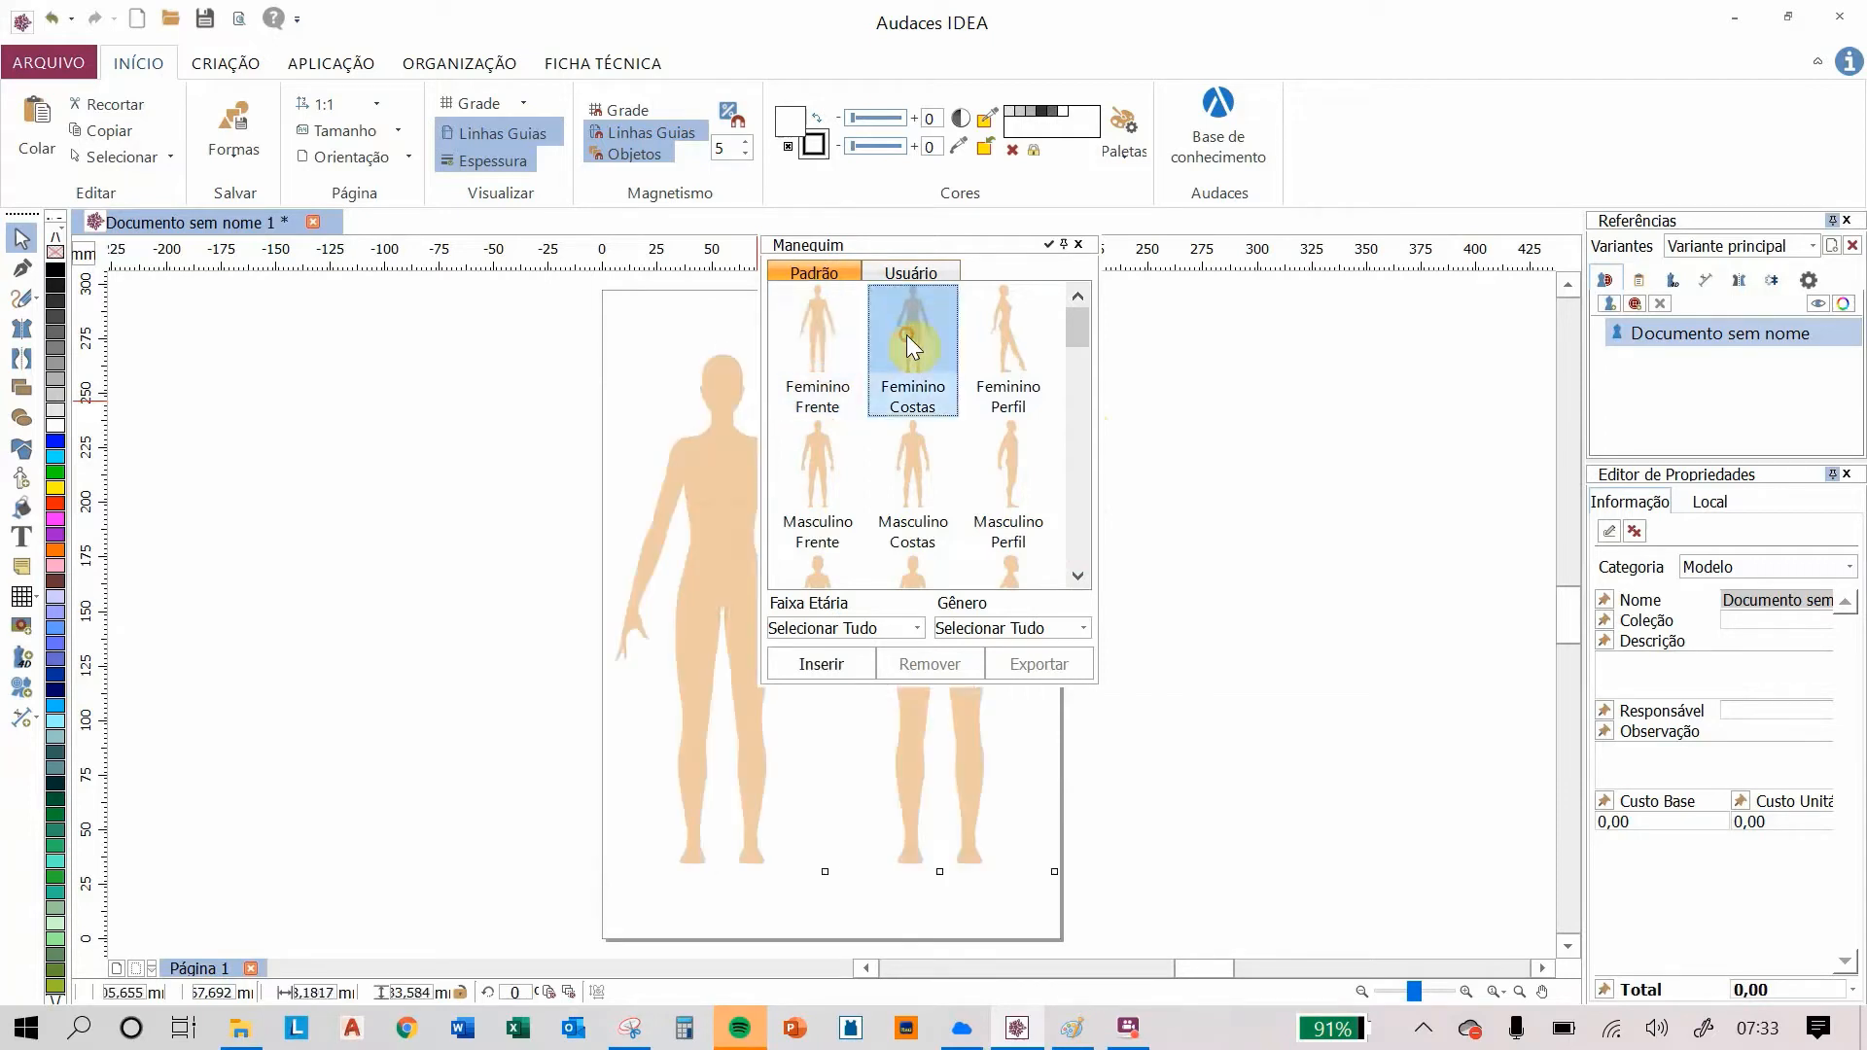
{"action": "left_click", "coordinate": [1077, 244]}
{"action": "left_click", "coordinate": [1158, 407]}
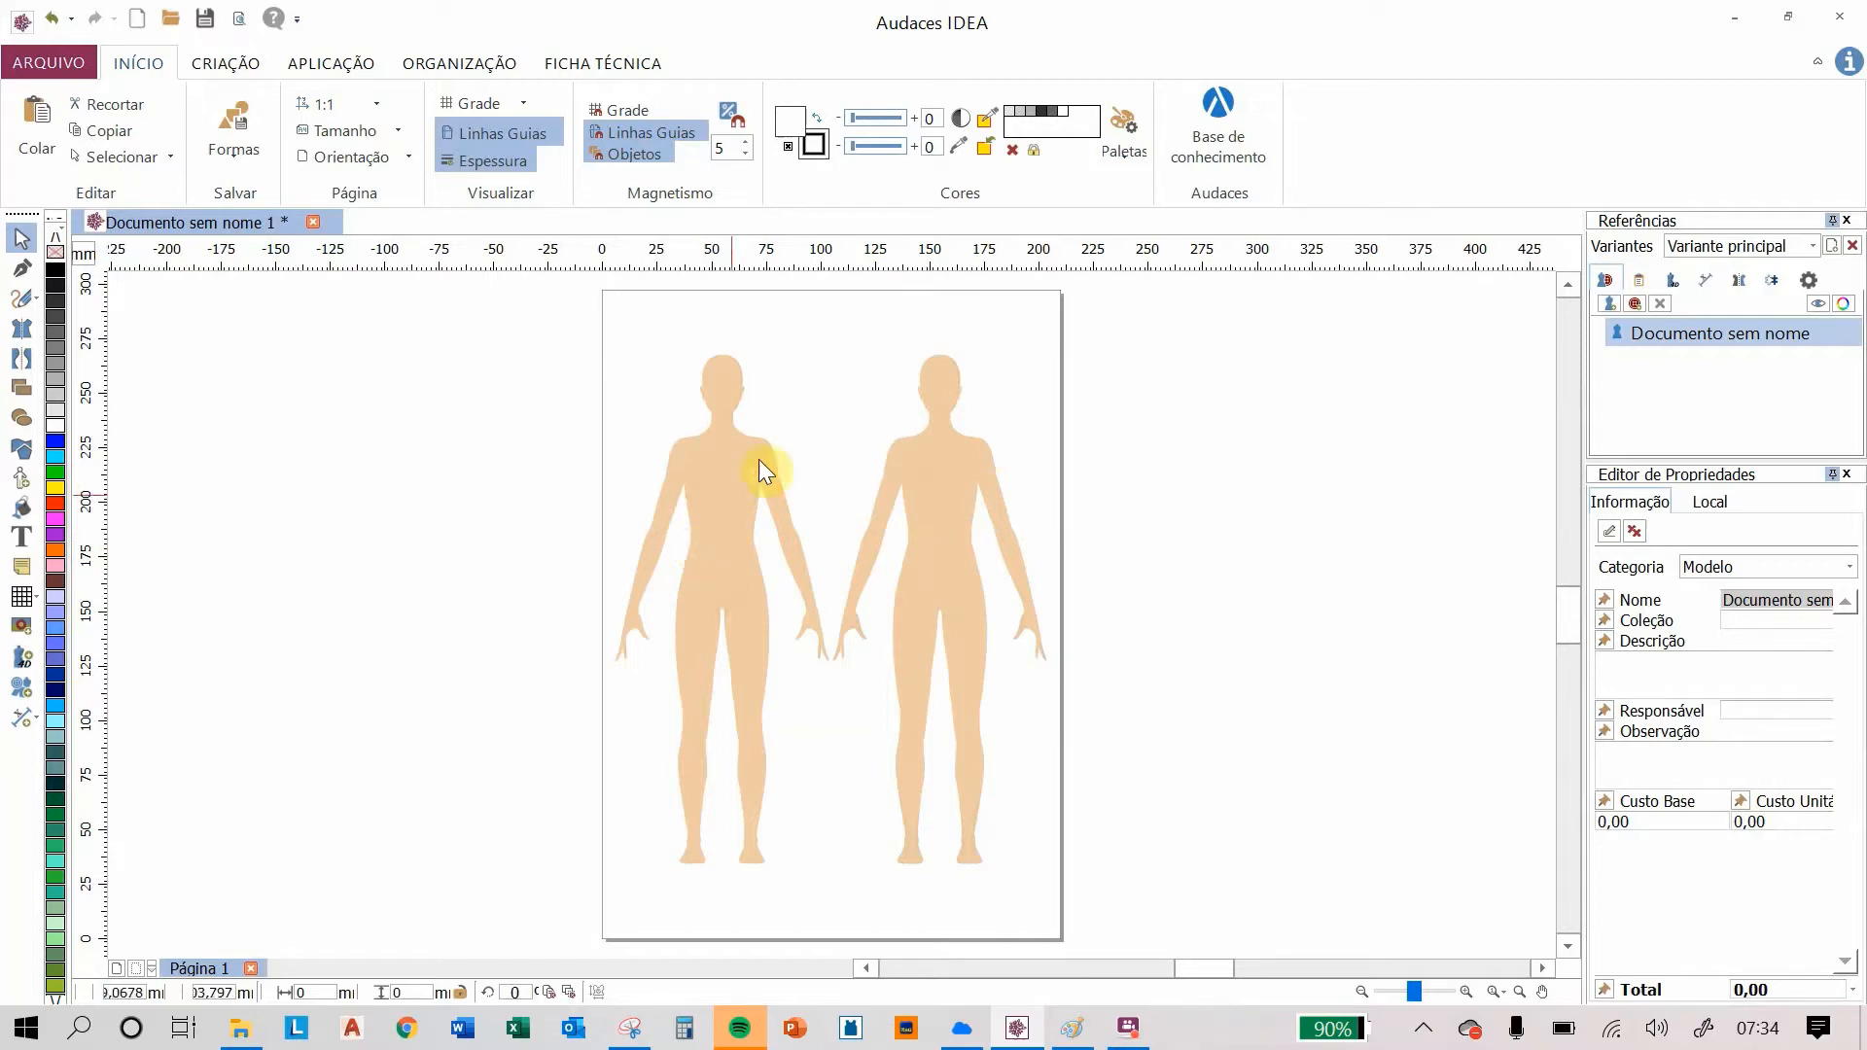
Step: With the Mirrored Shapes tool, draw a waistband rectangle across the front mannequin's waist, mirrored about its centre line
{"action": "left_click", "coordinate": [407, 154]}
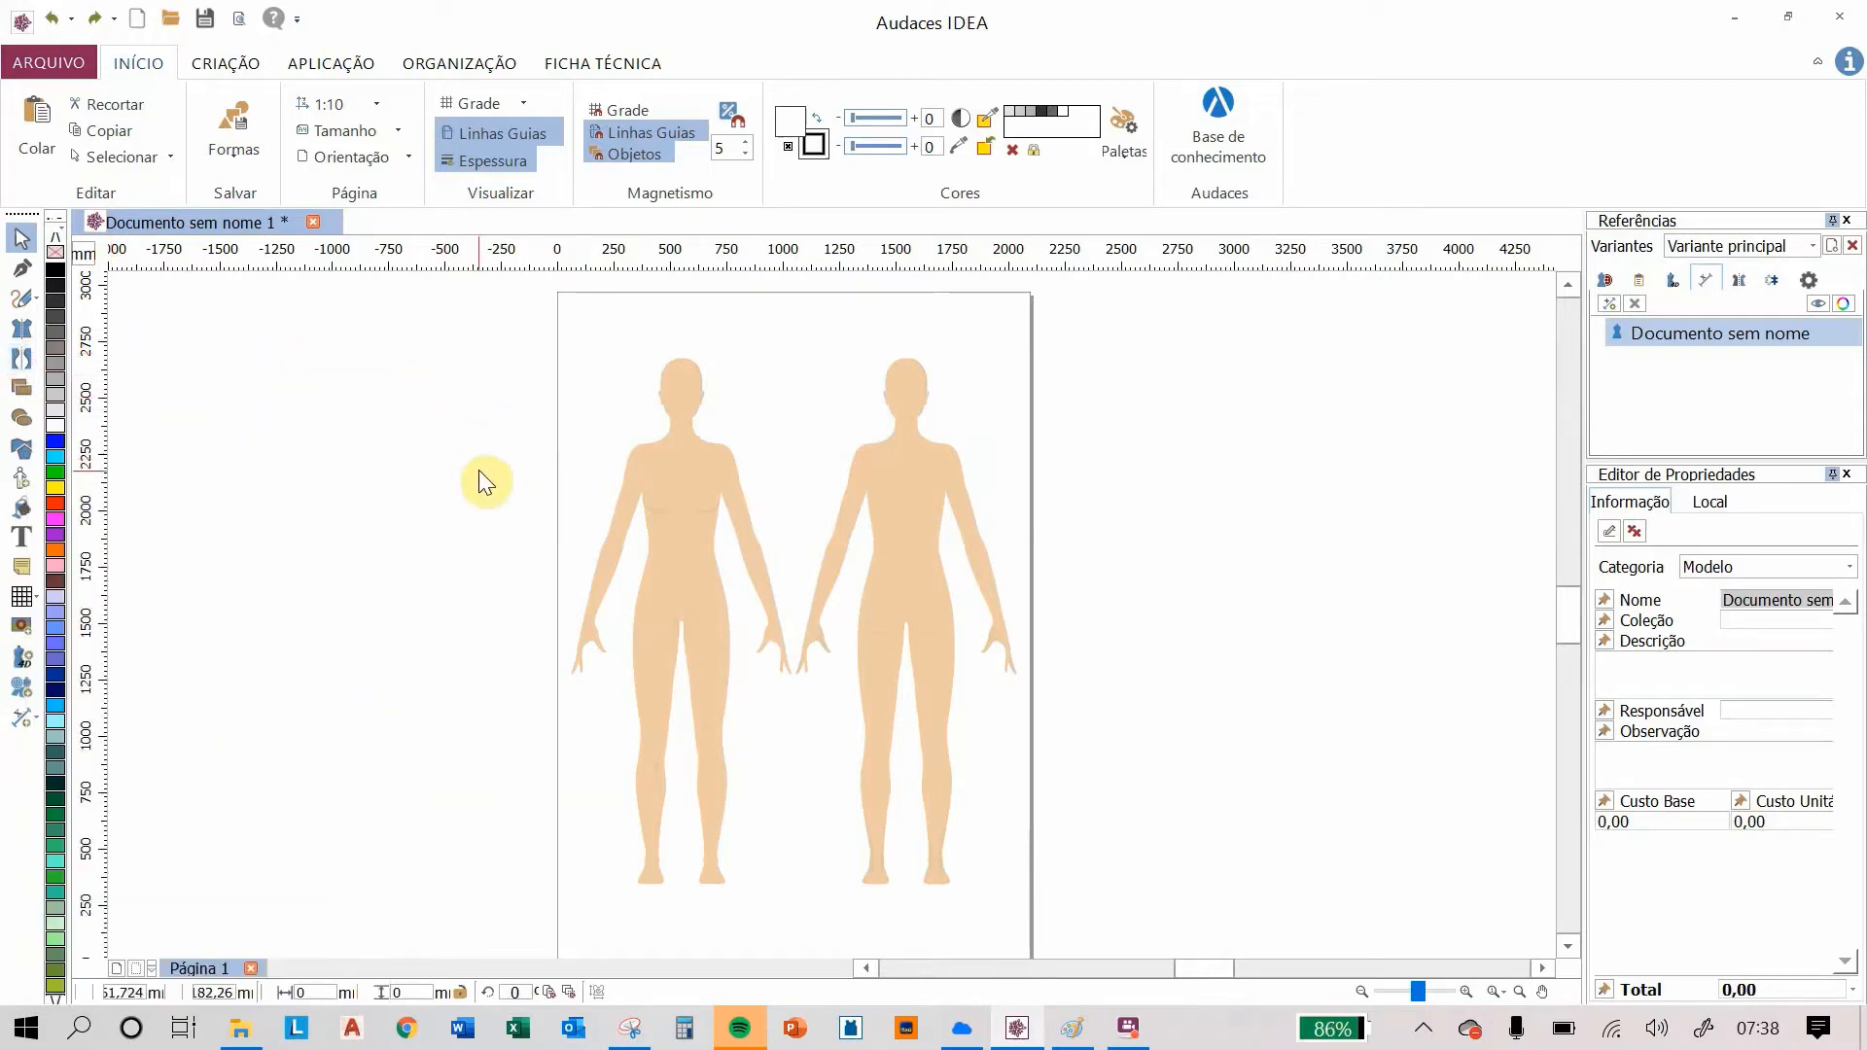
{"action": "left_click", "coordinate": [21, 331]}
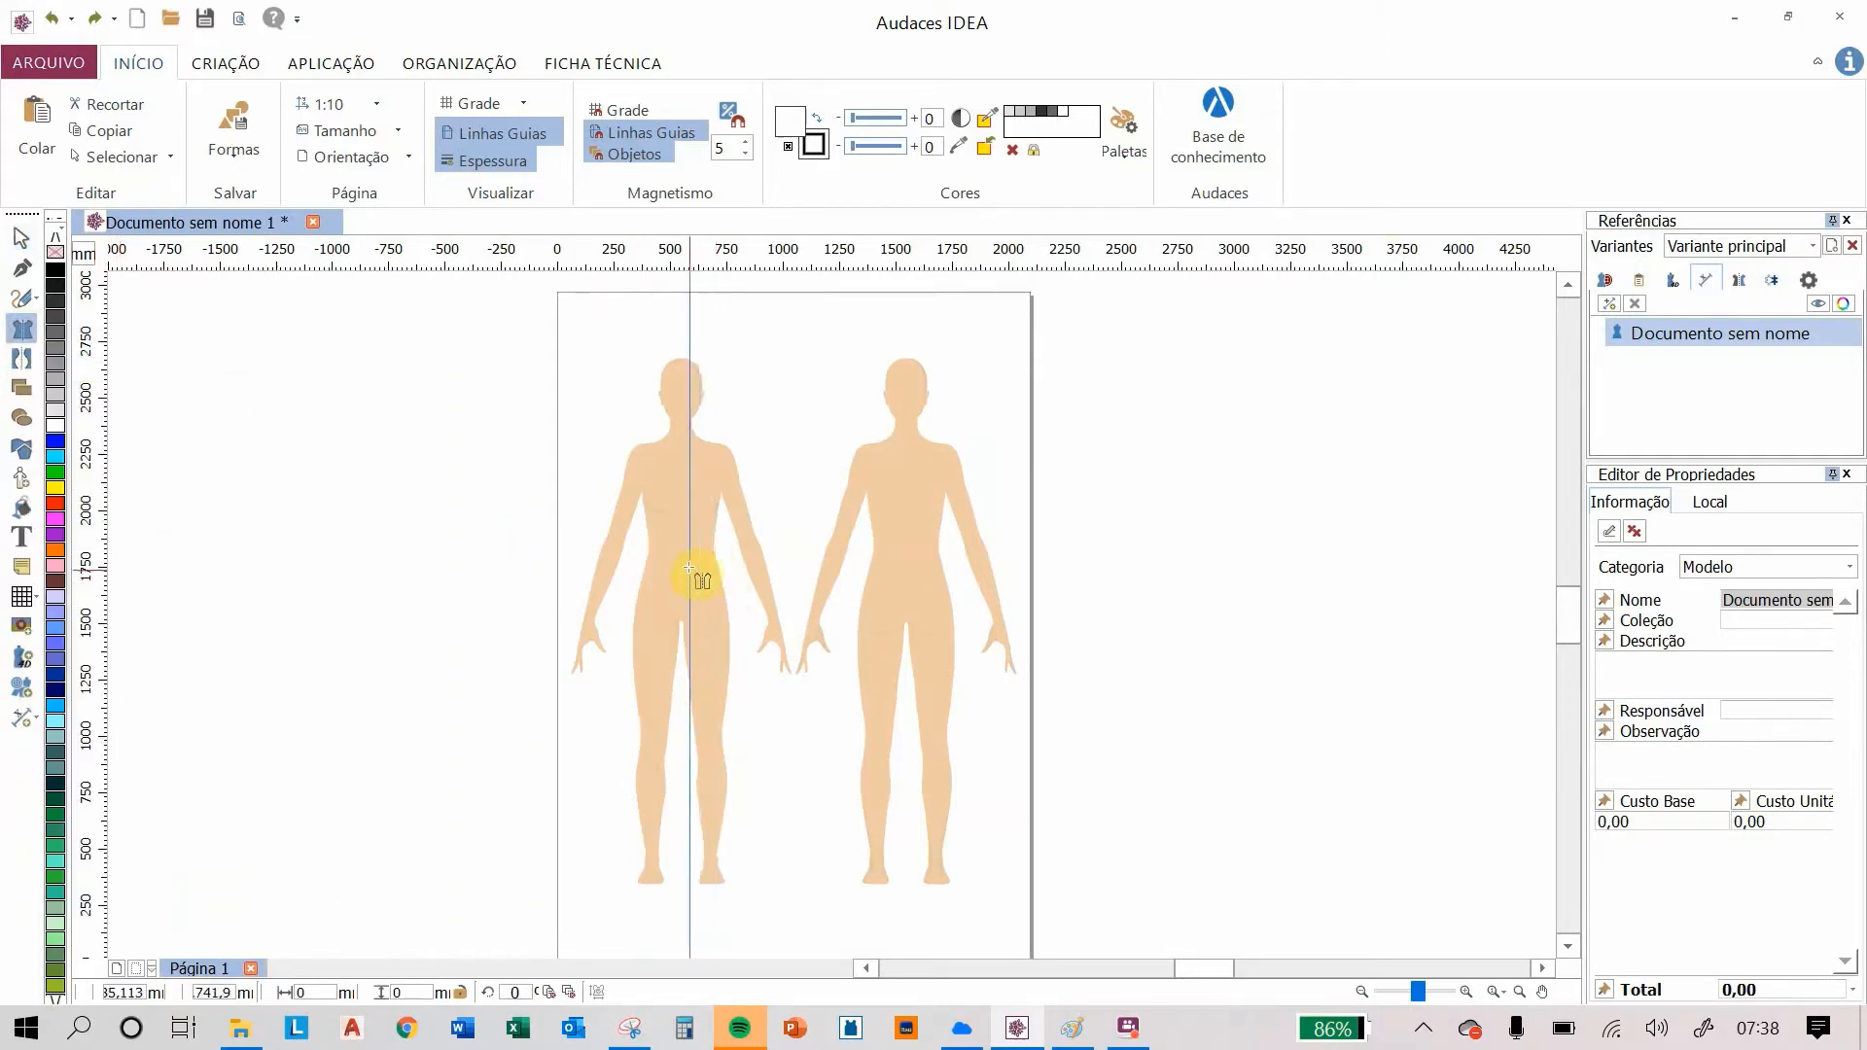
{"action": "scroll", "coordinate": [690, 569], "scroll_direction": "up", "scroll_amount": 3}
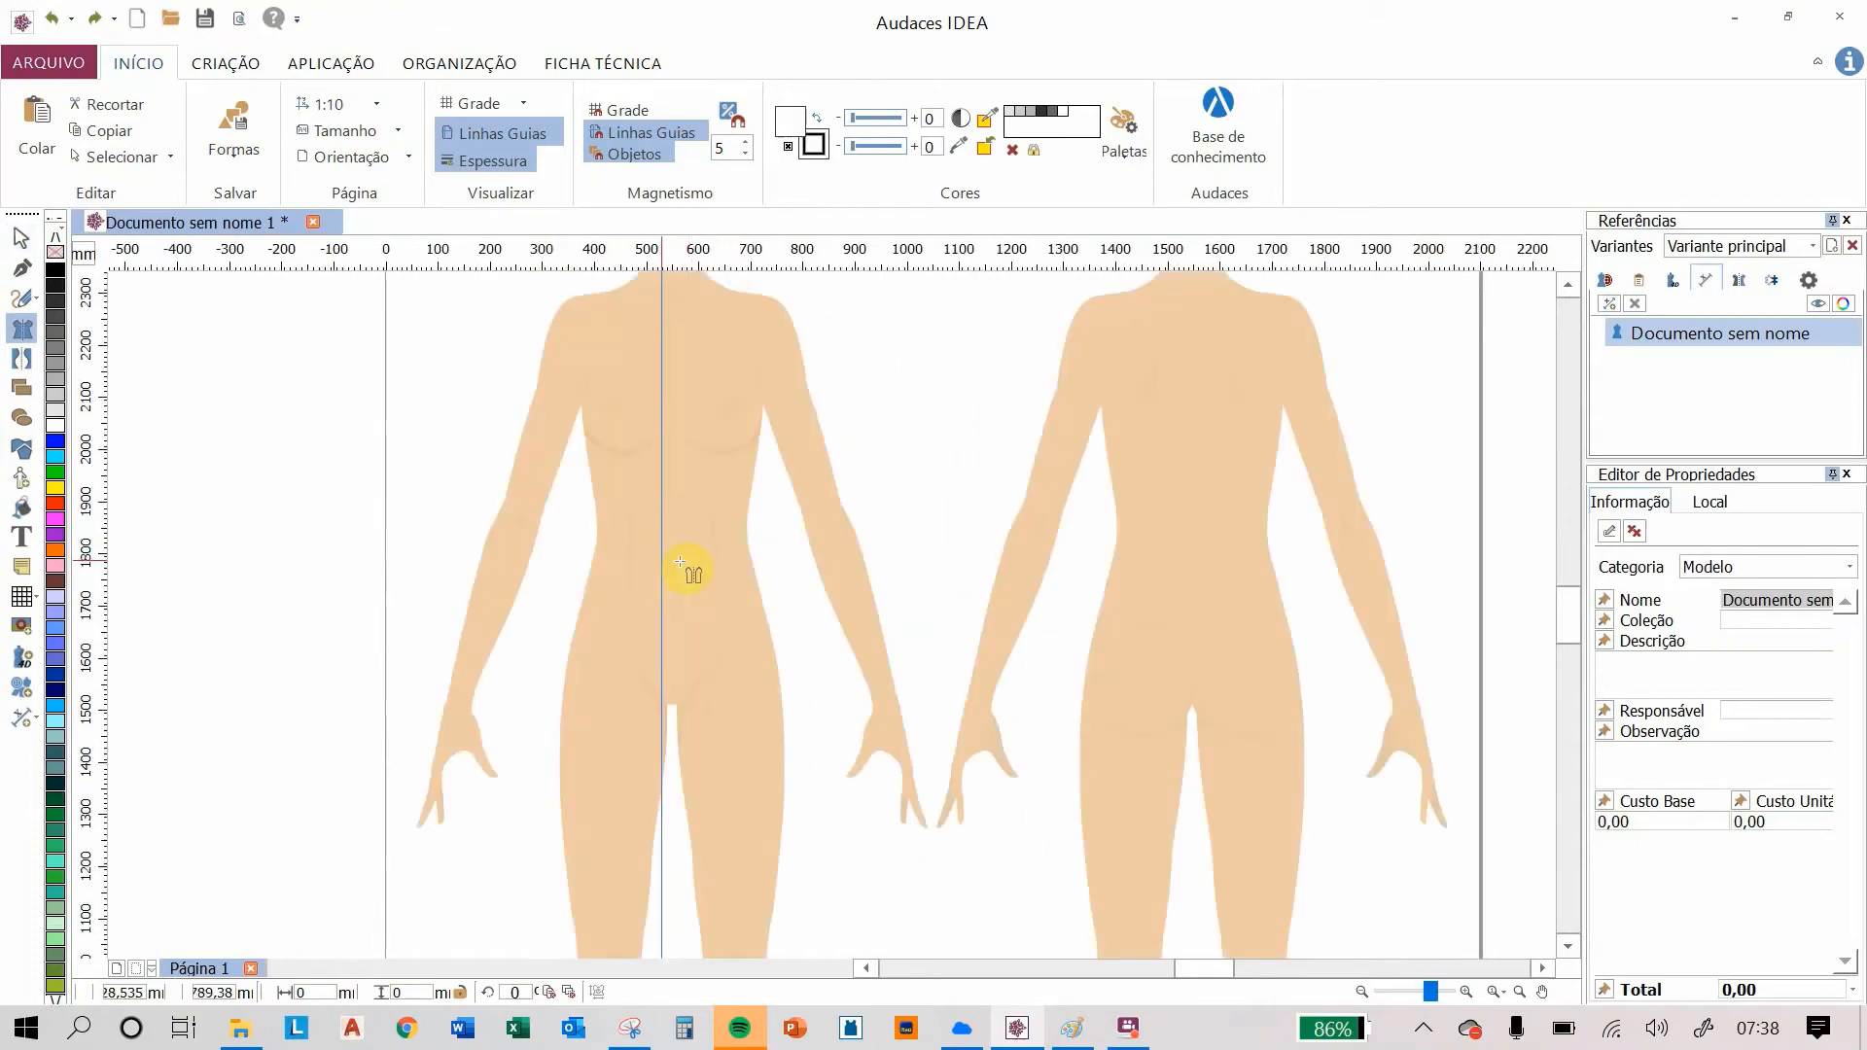
{"action": "scroll", "coordinate": [680, 562], "scroll_direction": "up", "scroll_amount": 3}
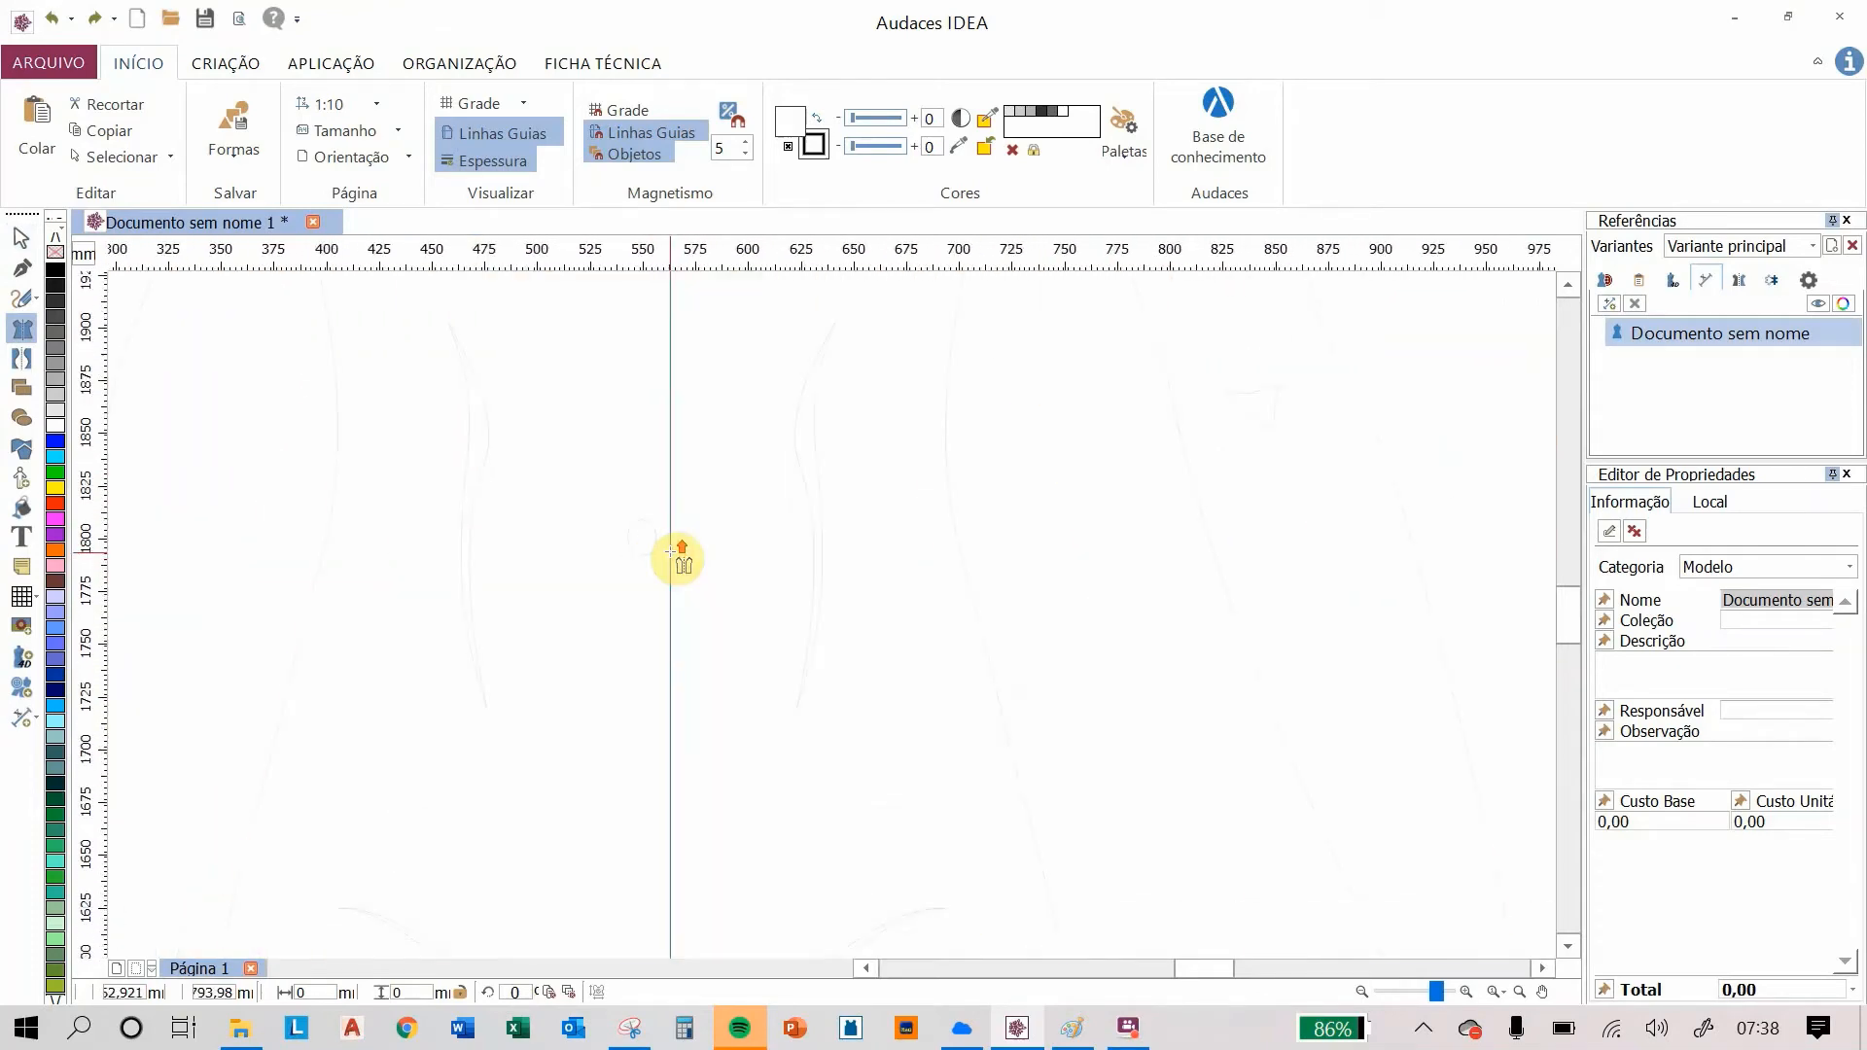
{"action": "scroll", "coordinate": [678, 556], "scroll_direction": "up", "scroll_amount": 1}
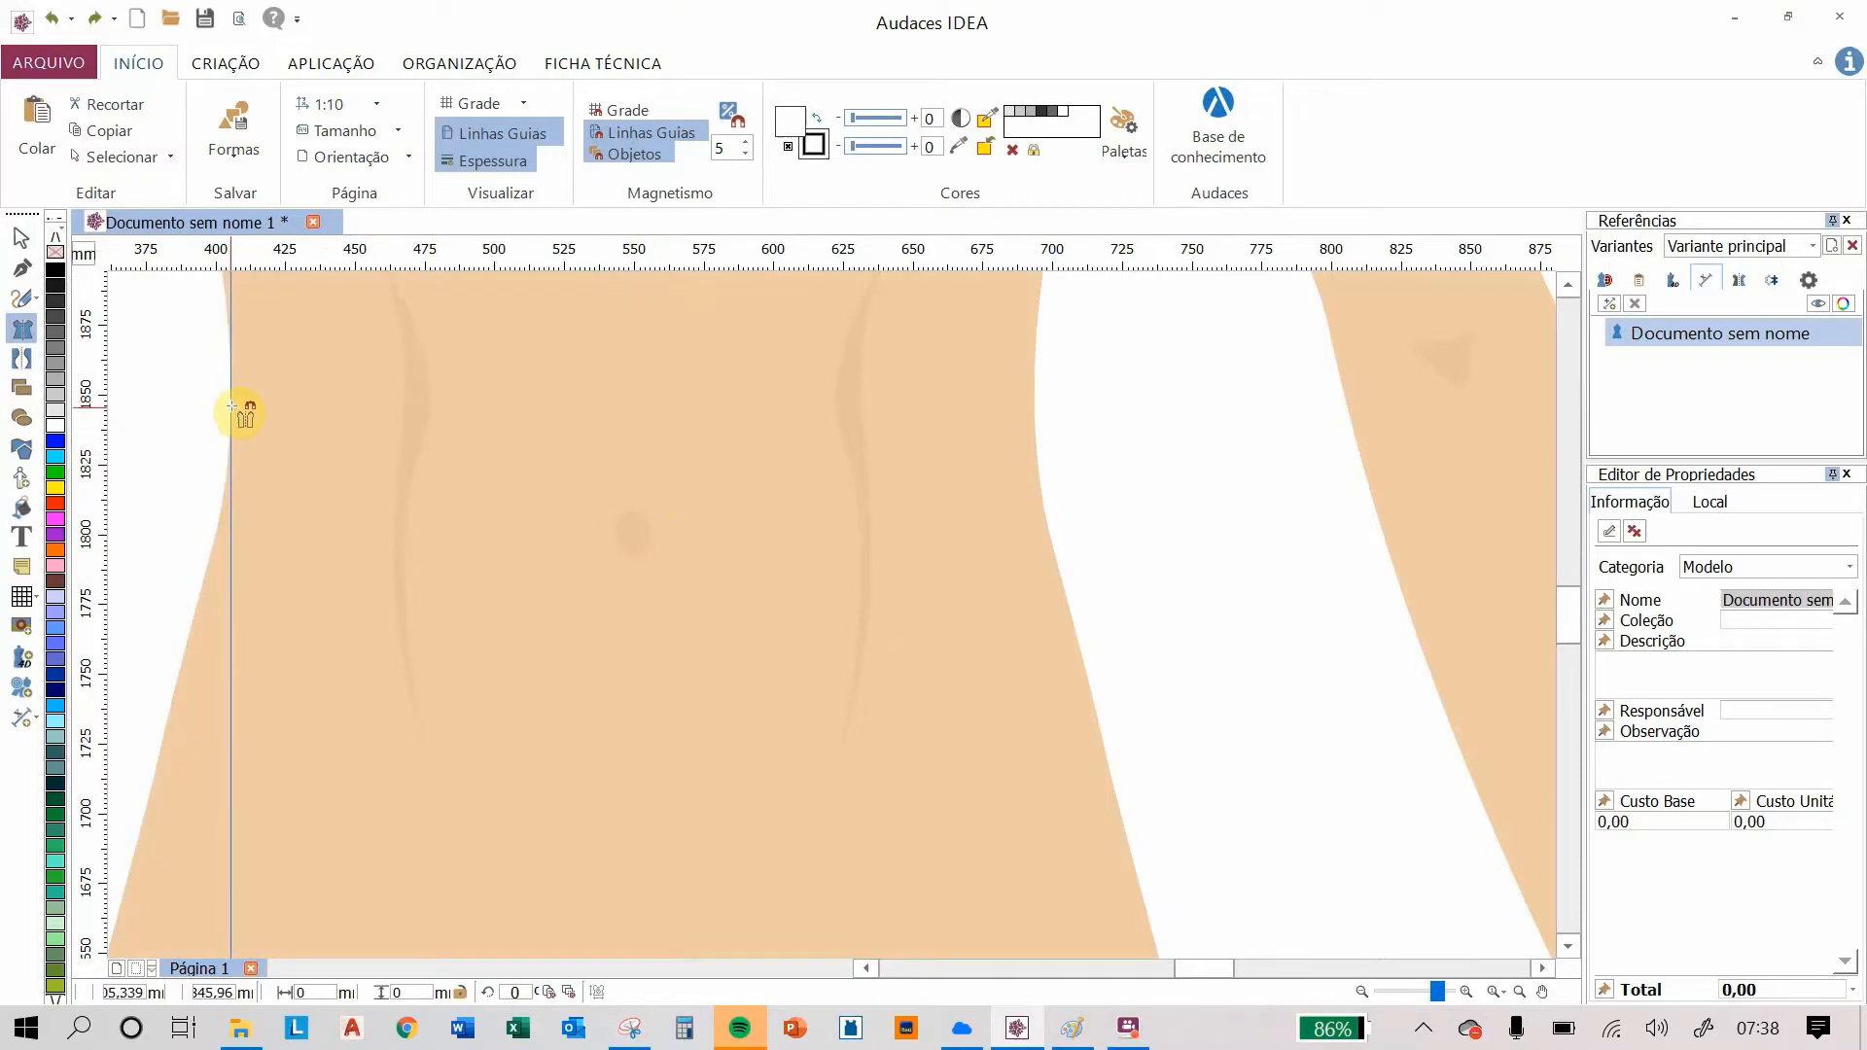
{"action": "left_click_drag", "start_coordinate": [230, 416], "coordinate": [632, 479]}
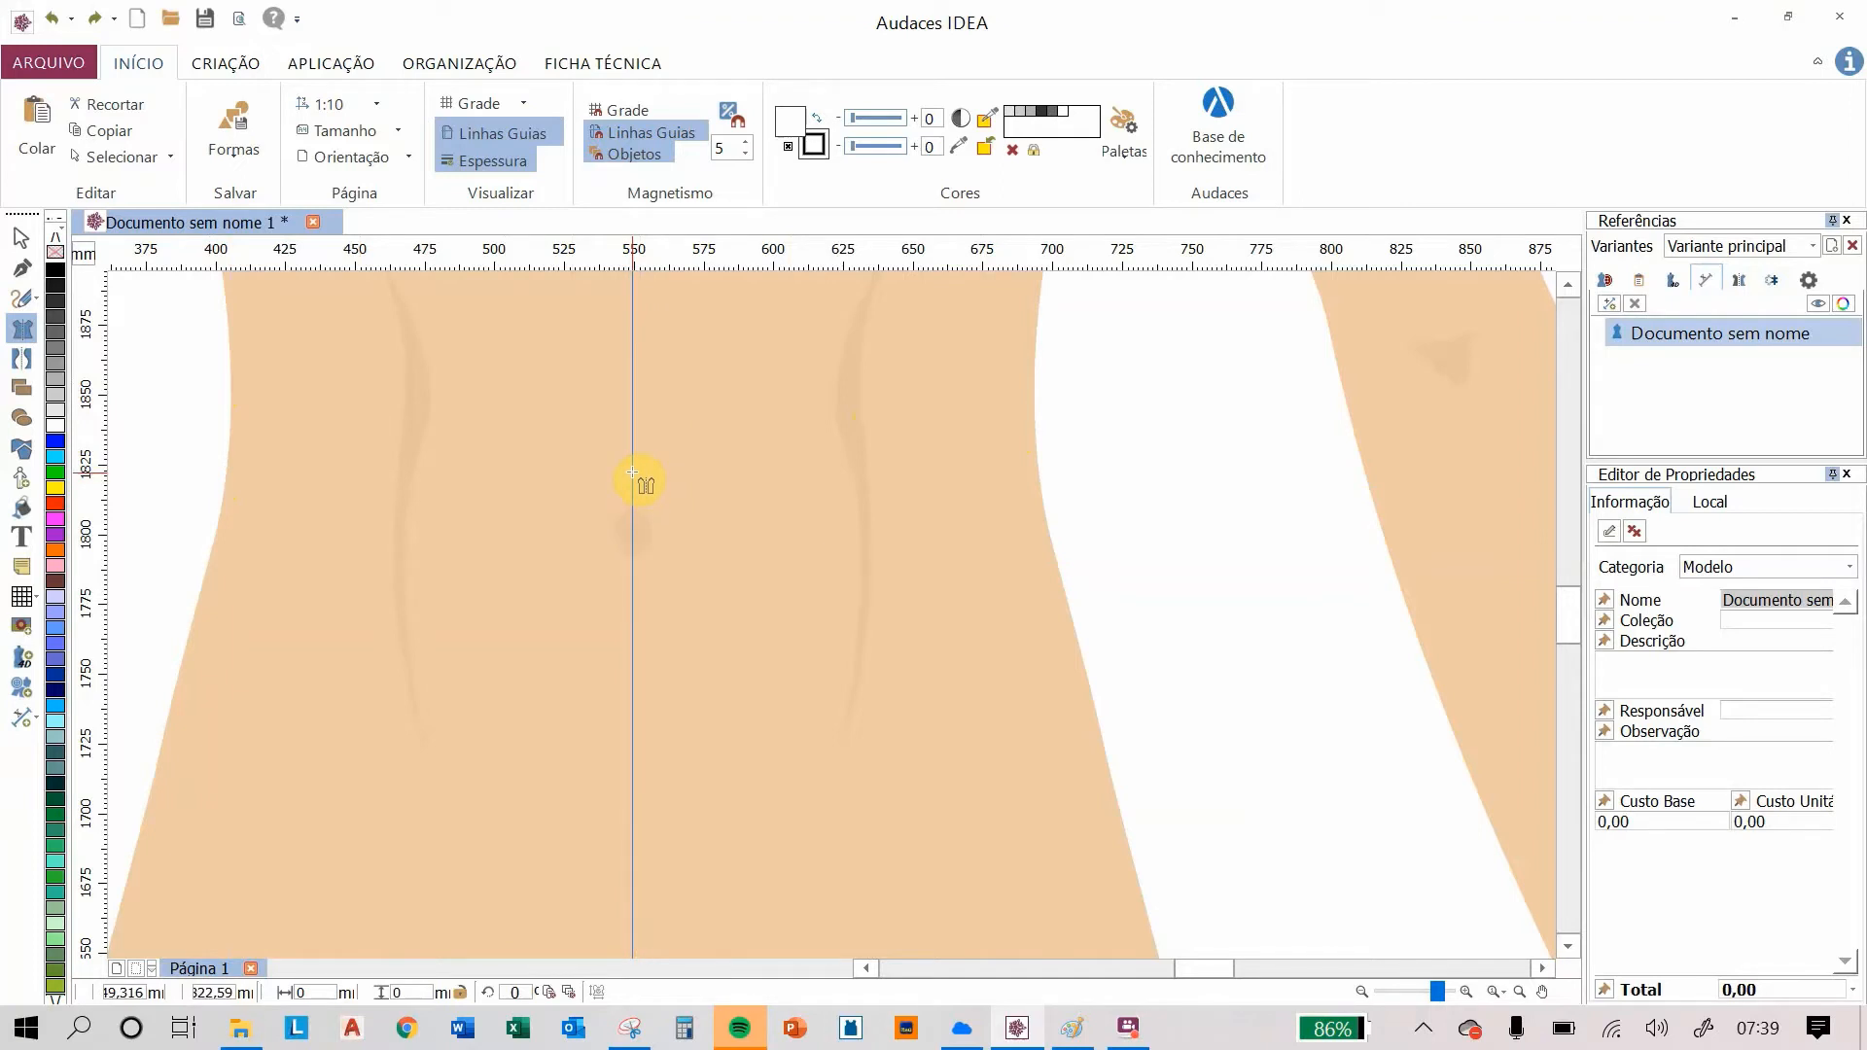
{"action": "left_click_drag", "start_coordinate": [632, 472], "coordinate": [635, 472]}
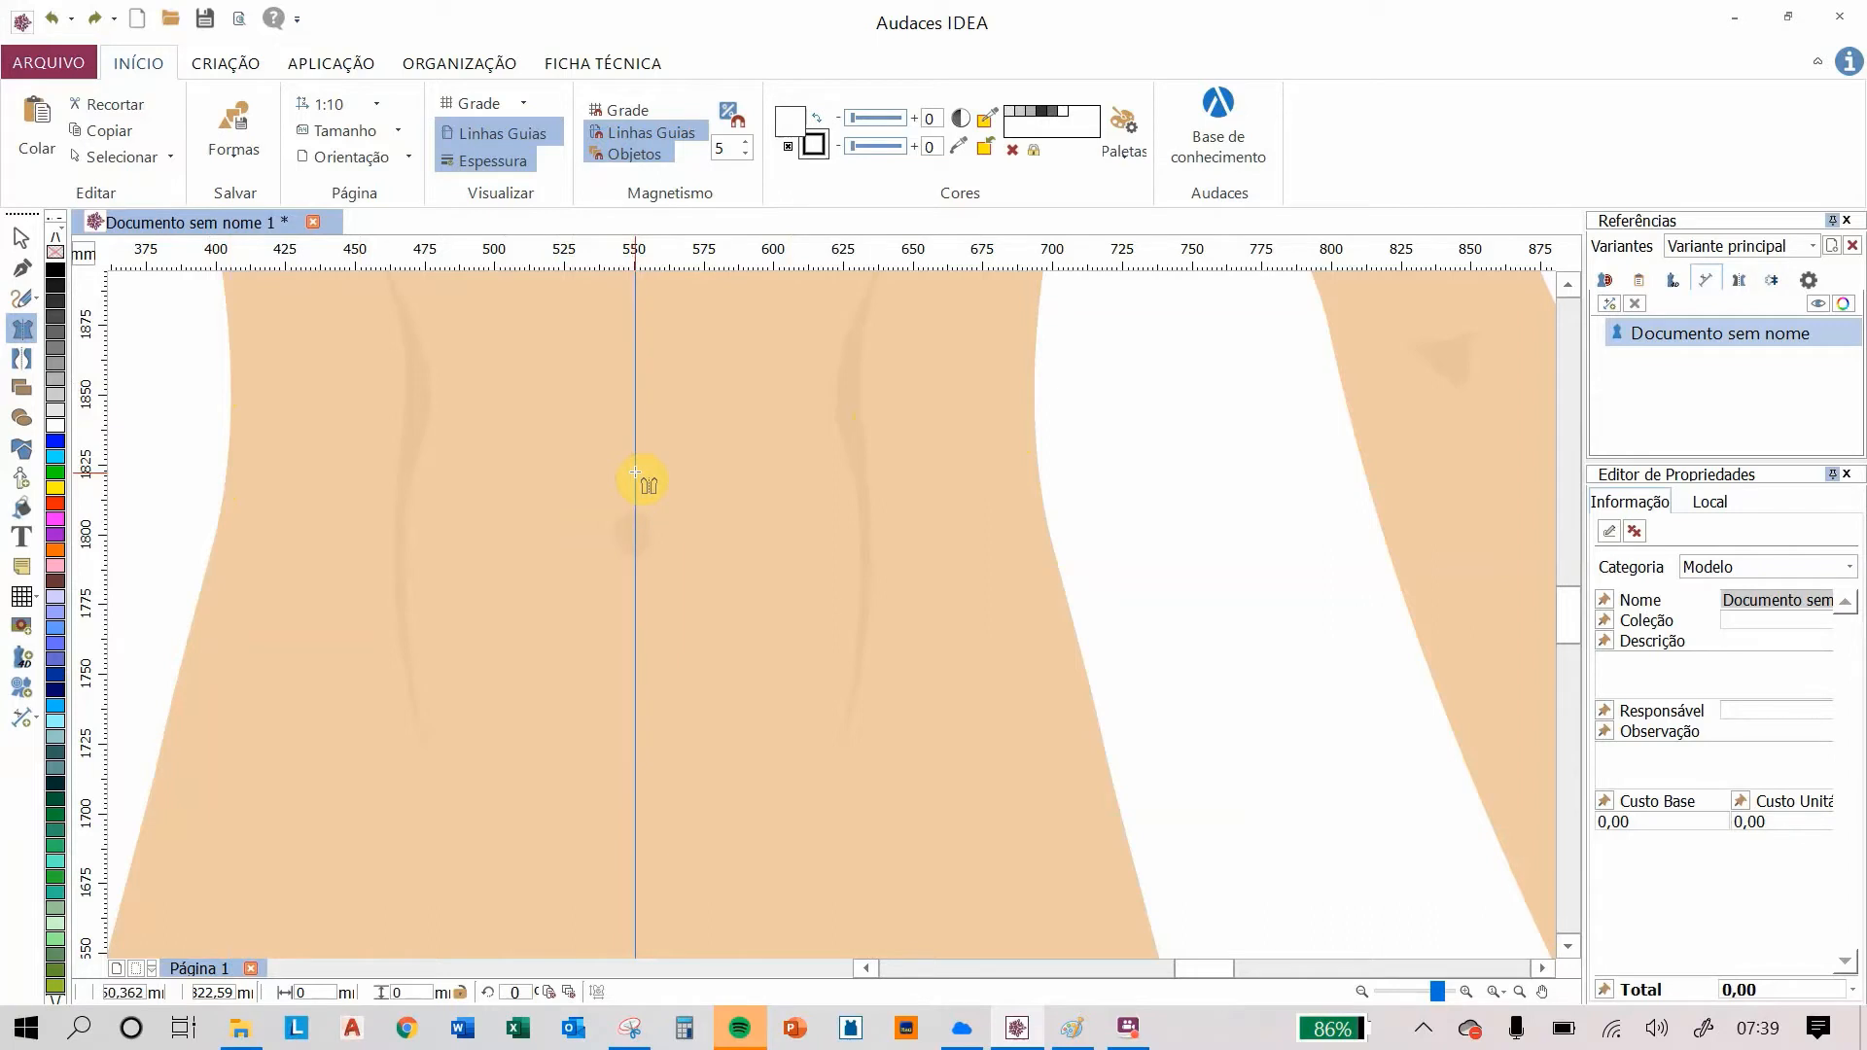
{"action": "left_click", "coordinate": [635, 473]}
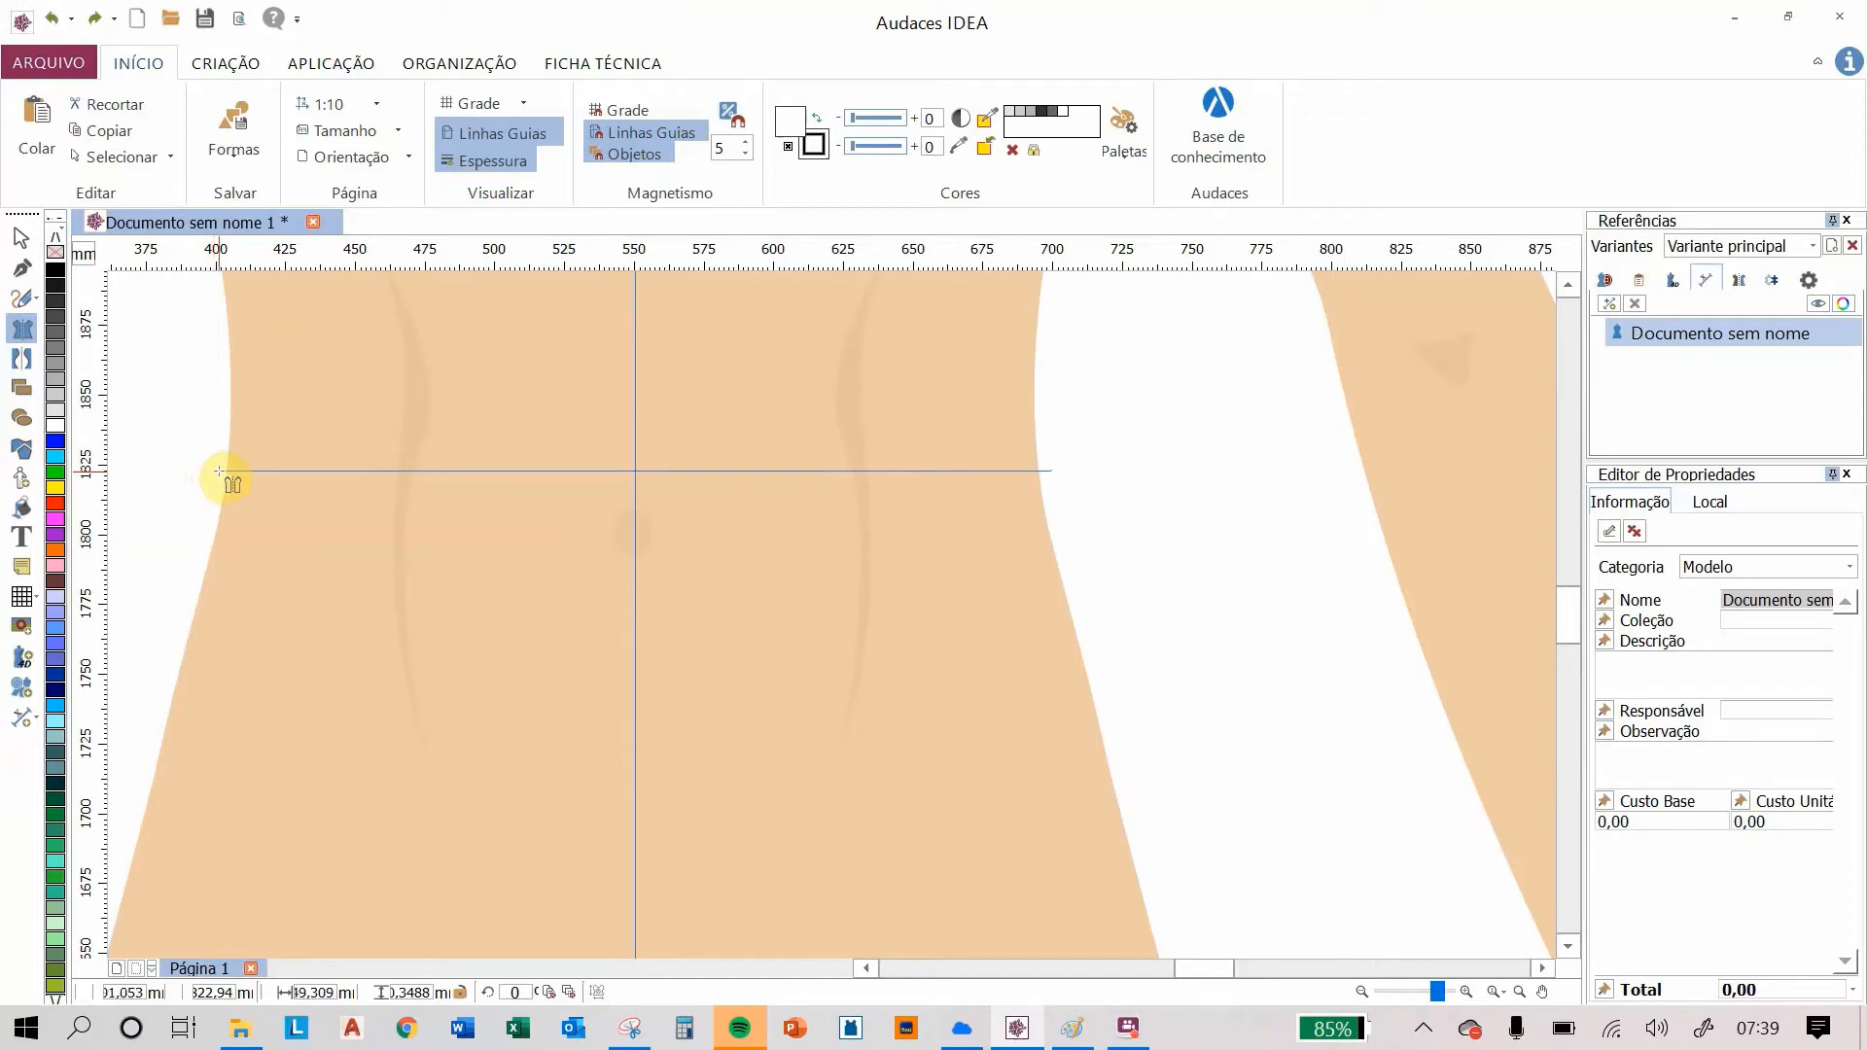
{"action": "left_click", "coordinate": [219, 473]}
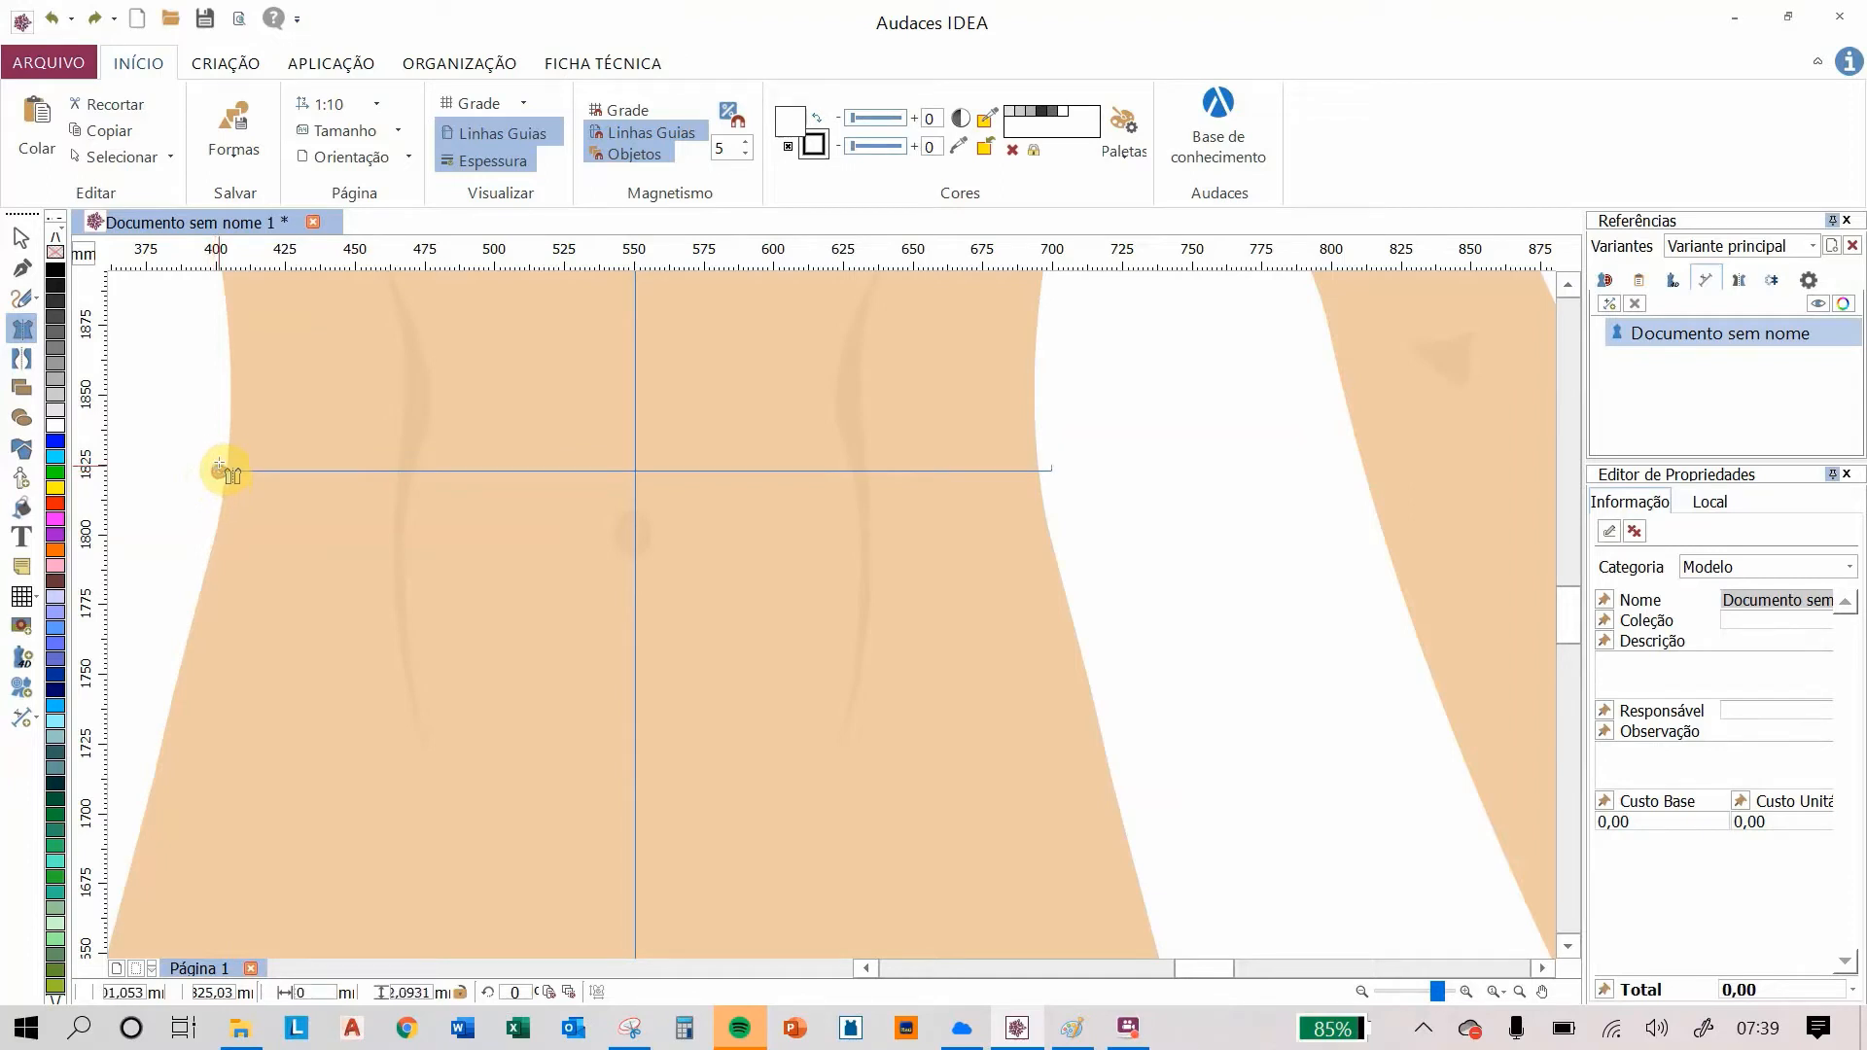
{"action": "left_click", "coordinate": [220, 361]}
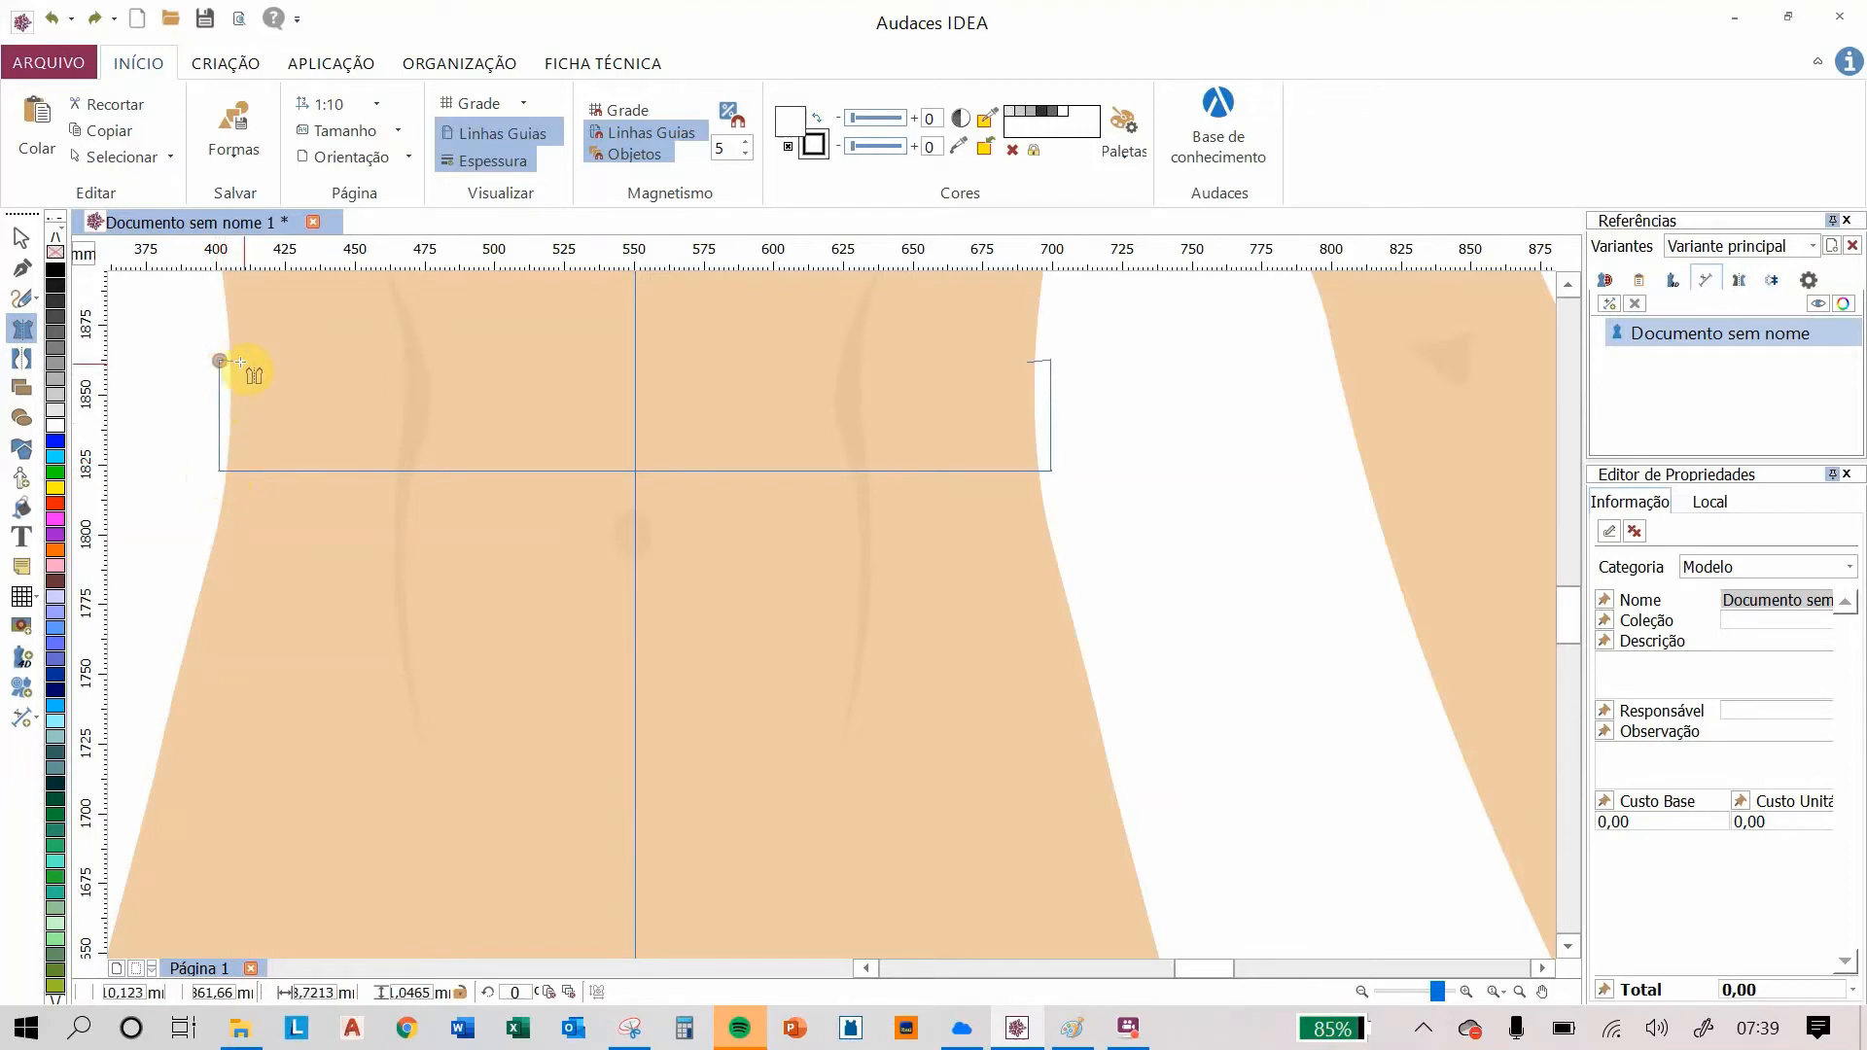
{"action": "left_click", "coordinate": [635, 363]}
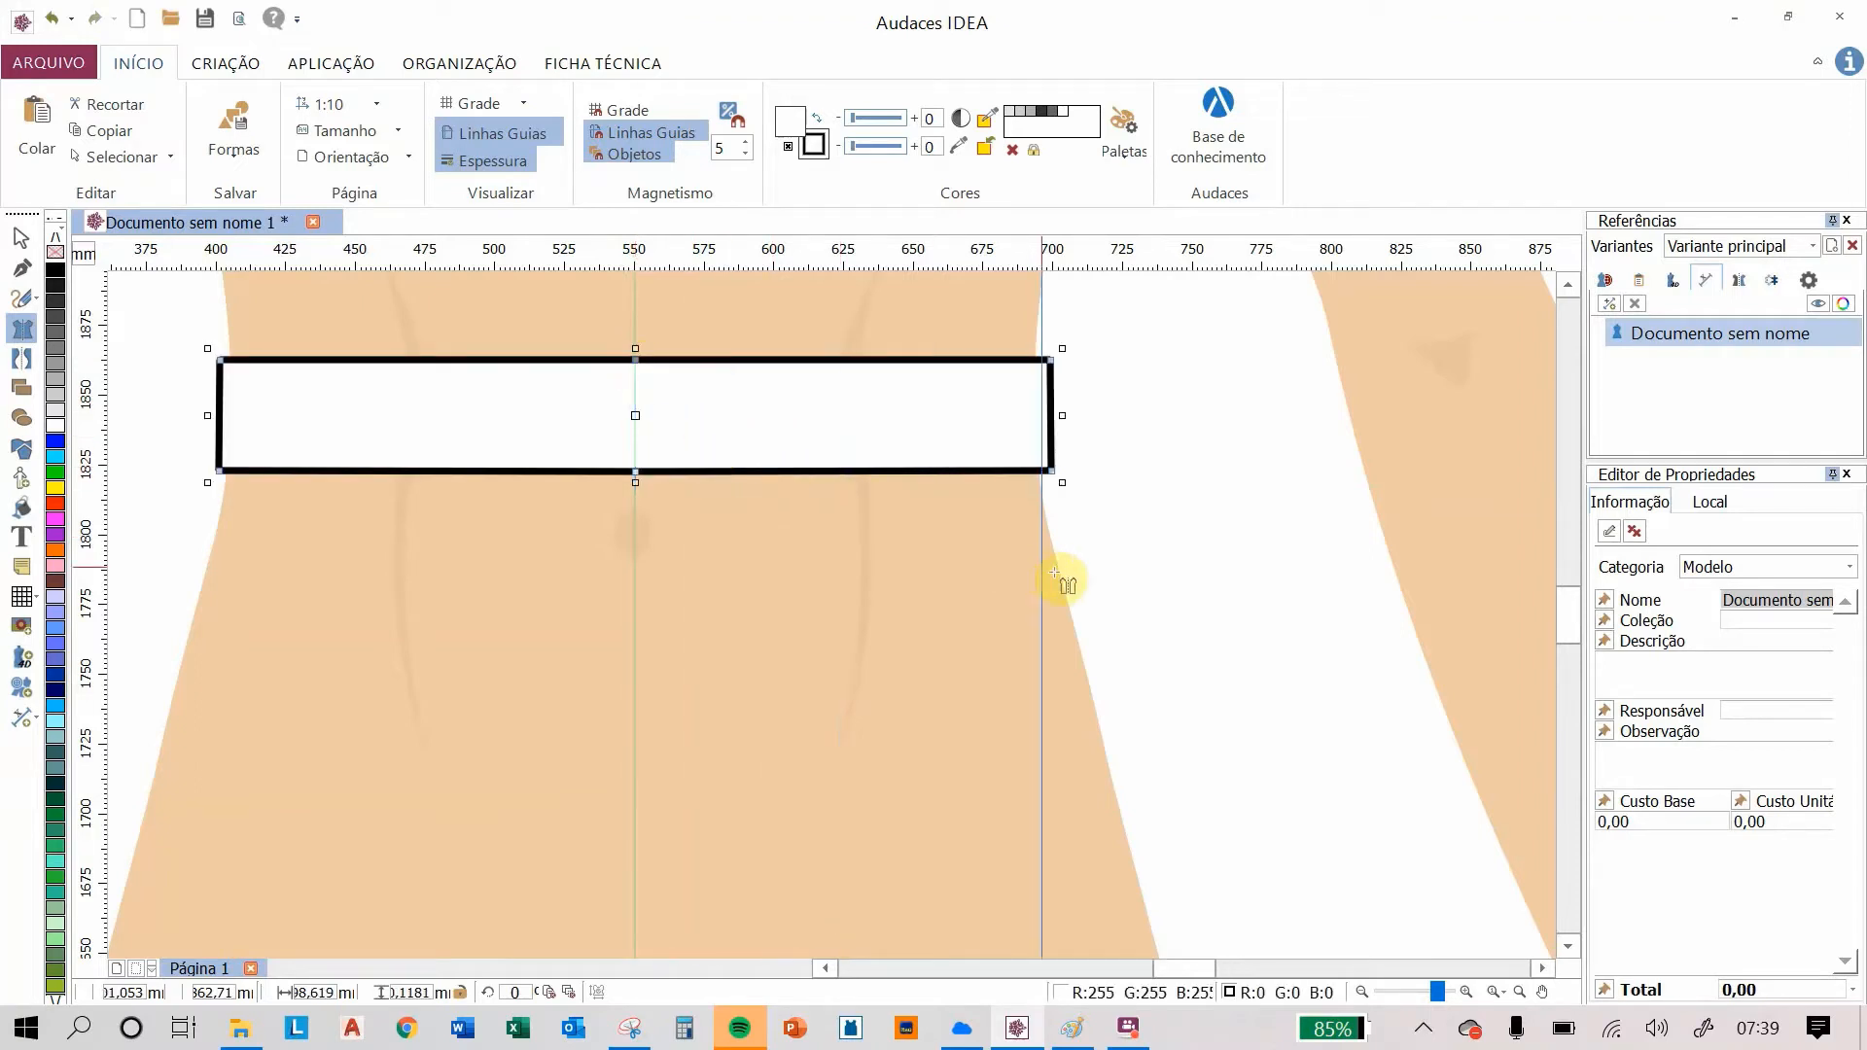
{"action": "left_click_drag", "start_coordinate": [1055, 572], "coordinate": [1170, 579]}
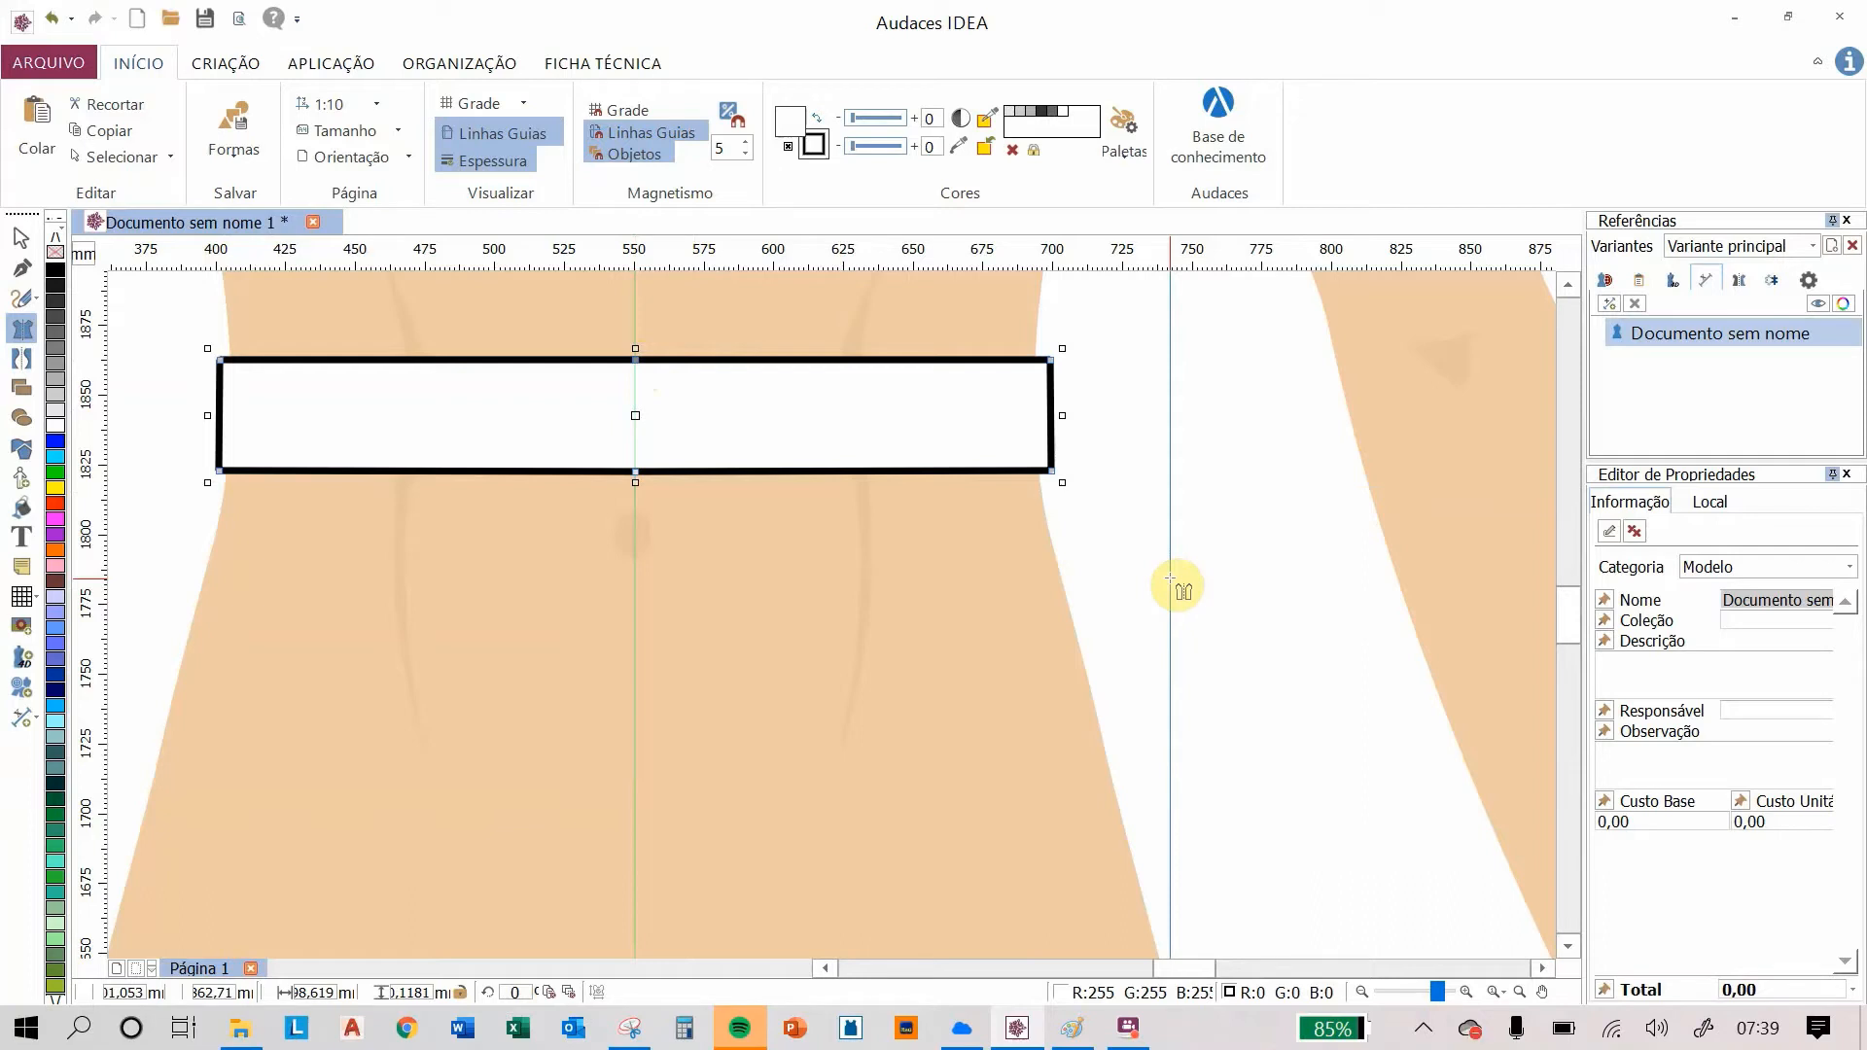
{"action": "left_click_drag", "start_coordinate": [1170, 579], "coordinate": [297, 400]}
{"action": "scroll", "coordinate": [296, 399], "scroll_direction": "down", "scroll_amount": 2}
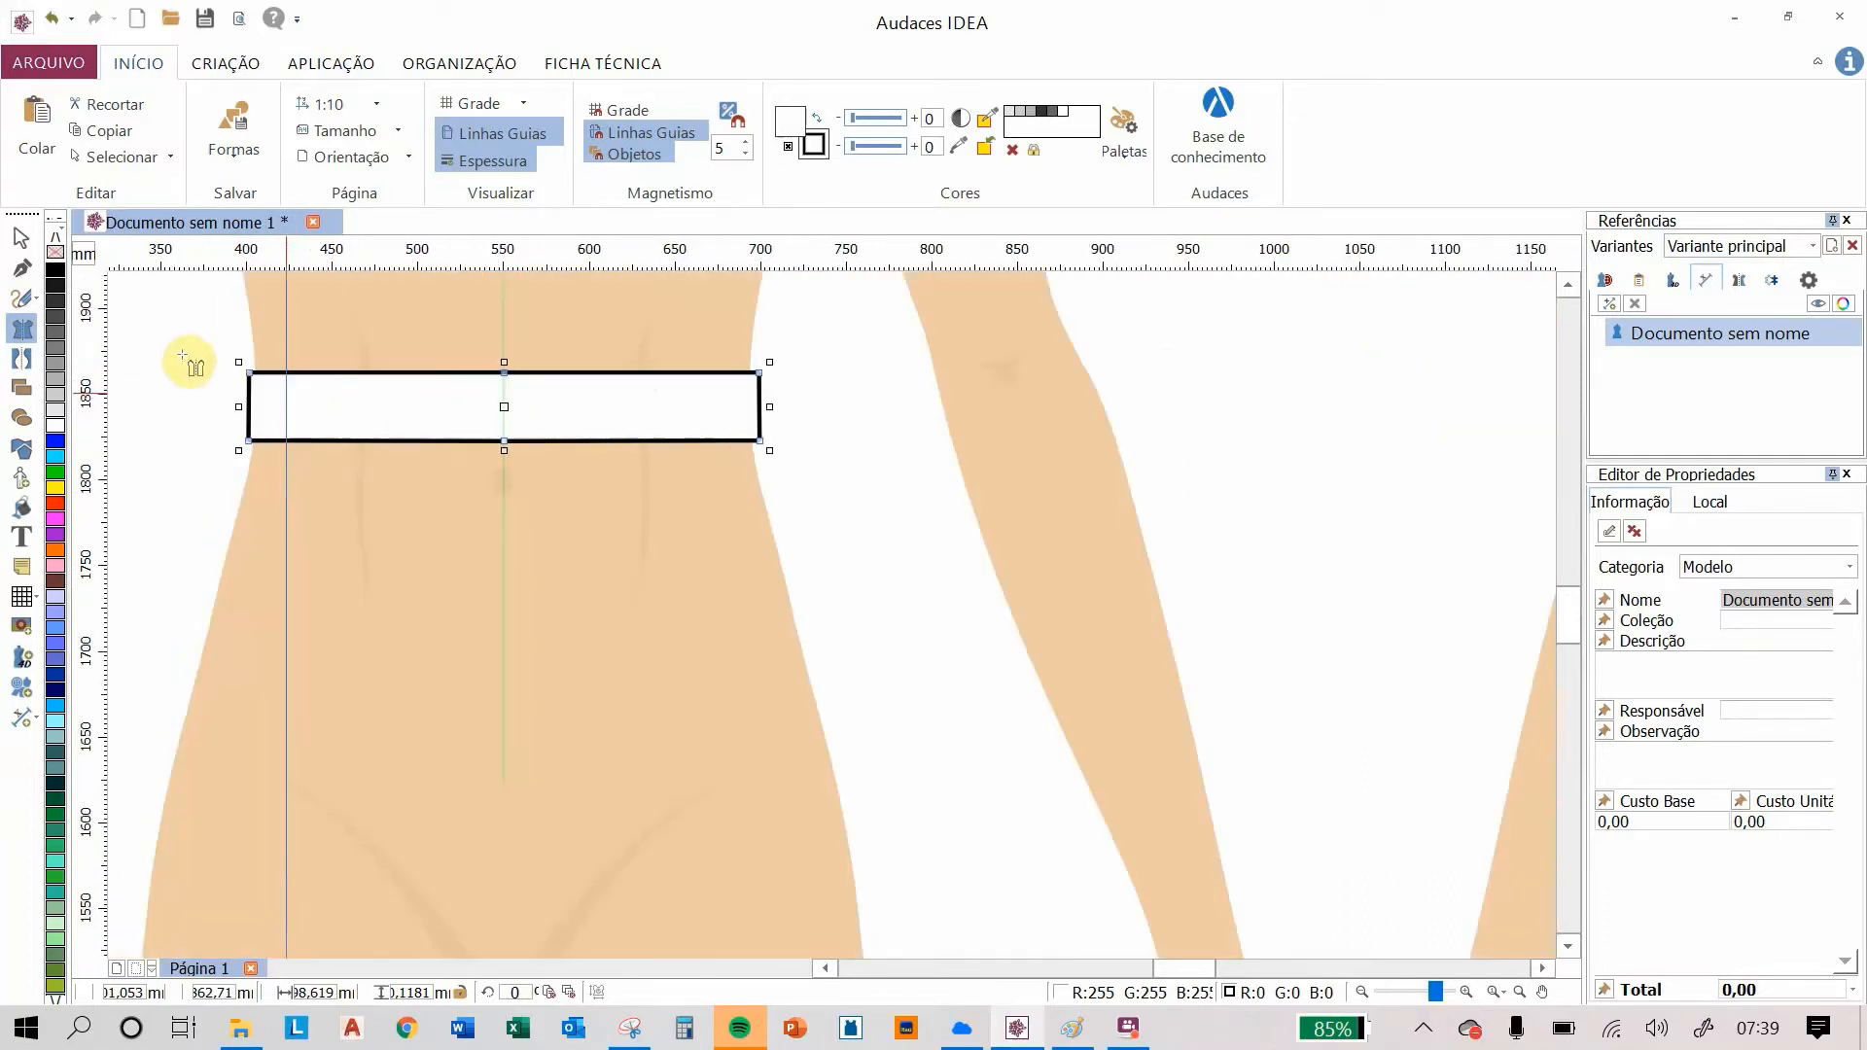
Step: Set the waistband rectangle's line thickness to 0.45
{"action": "left_click", "coordinate": [20, 237]}
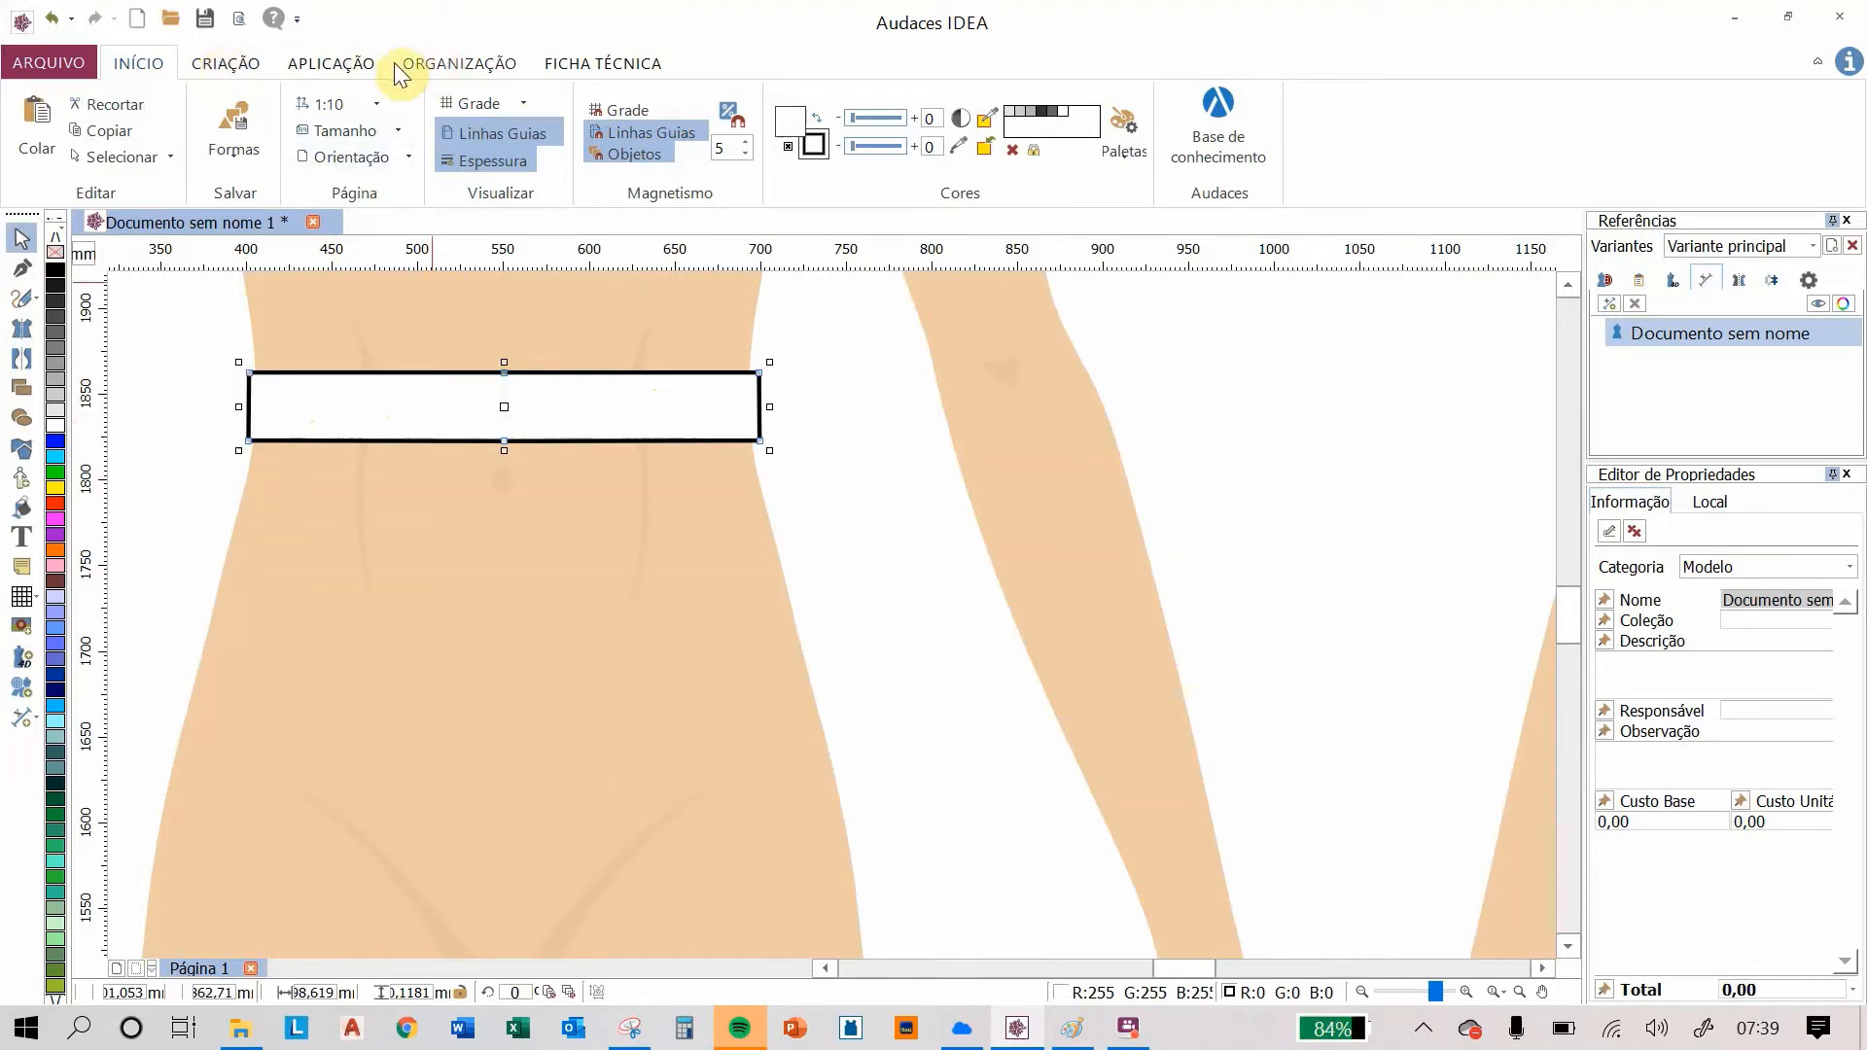
{"action": "left_click", "coordinate": [323, 71]}
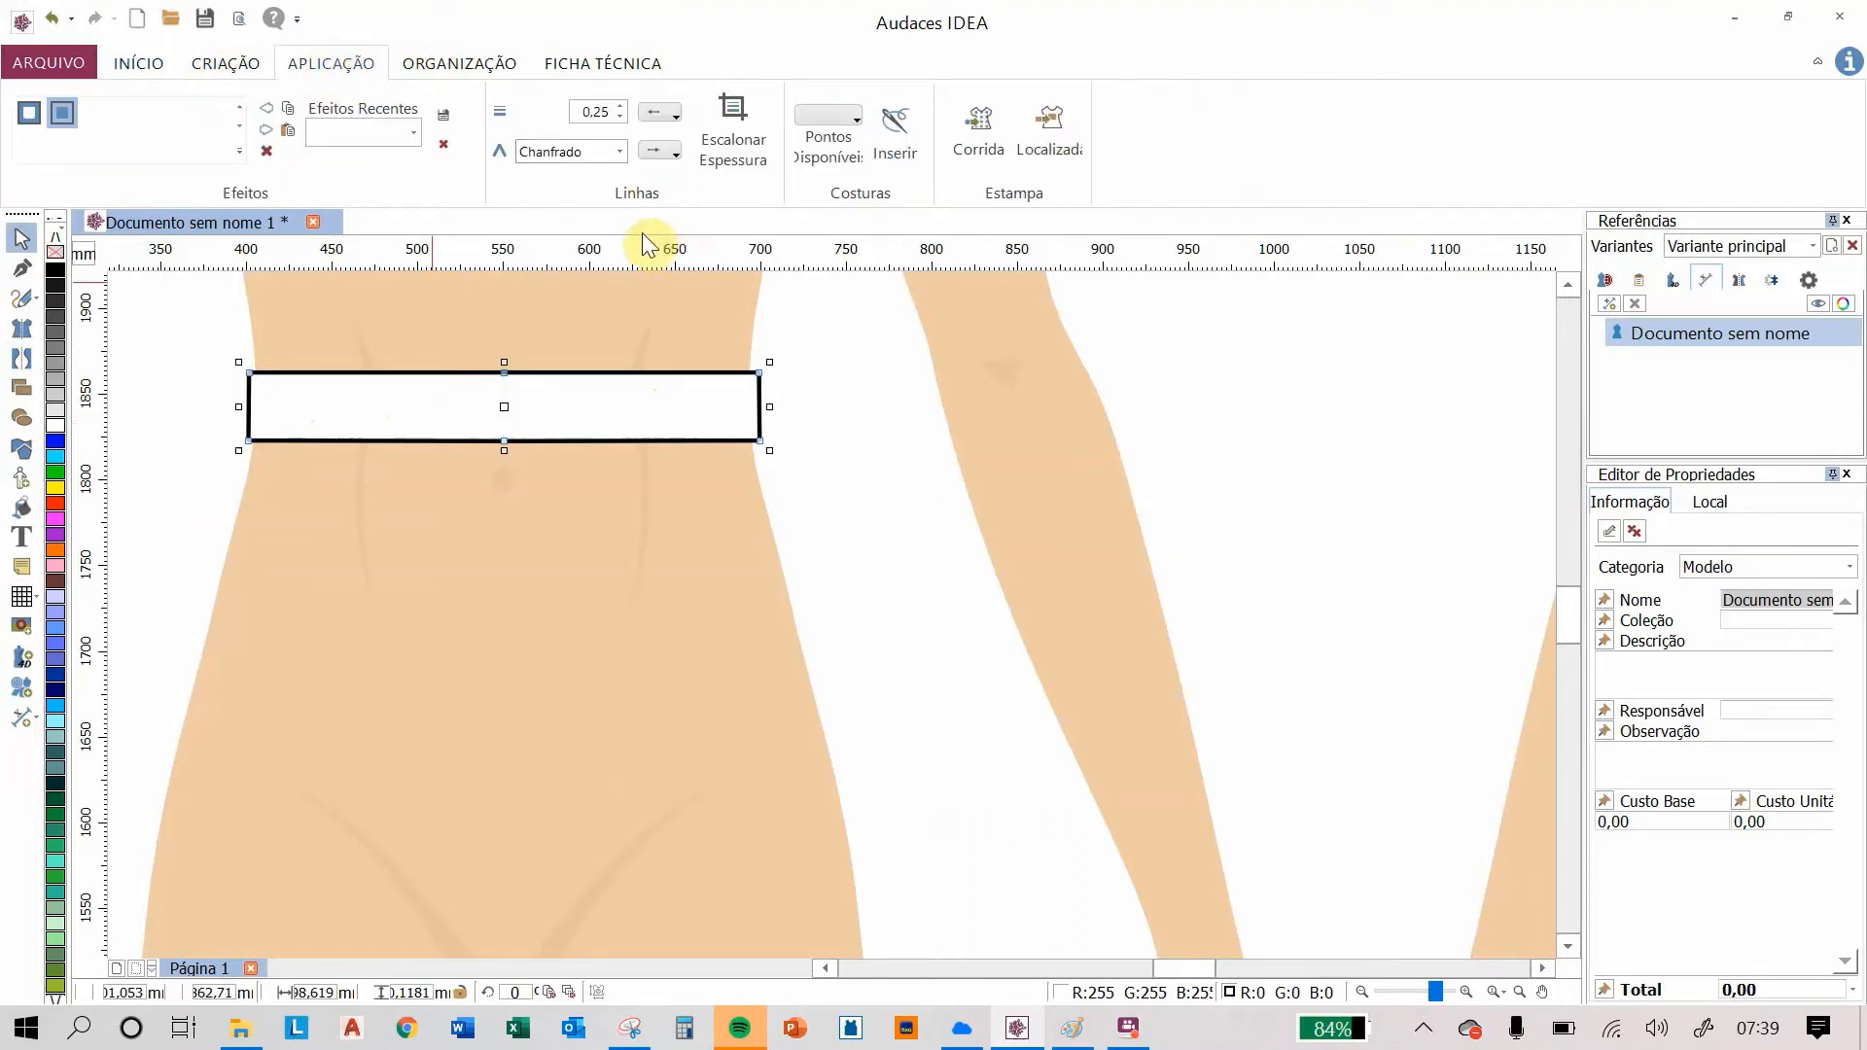
{"action": "left_click", "coordinate": [620, 105]}
{"action": "left_click", "coordinate": [621, 105]}
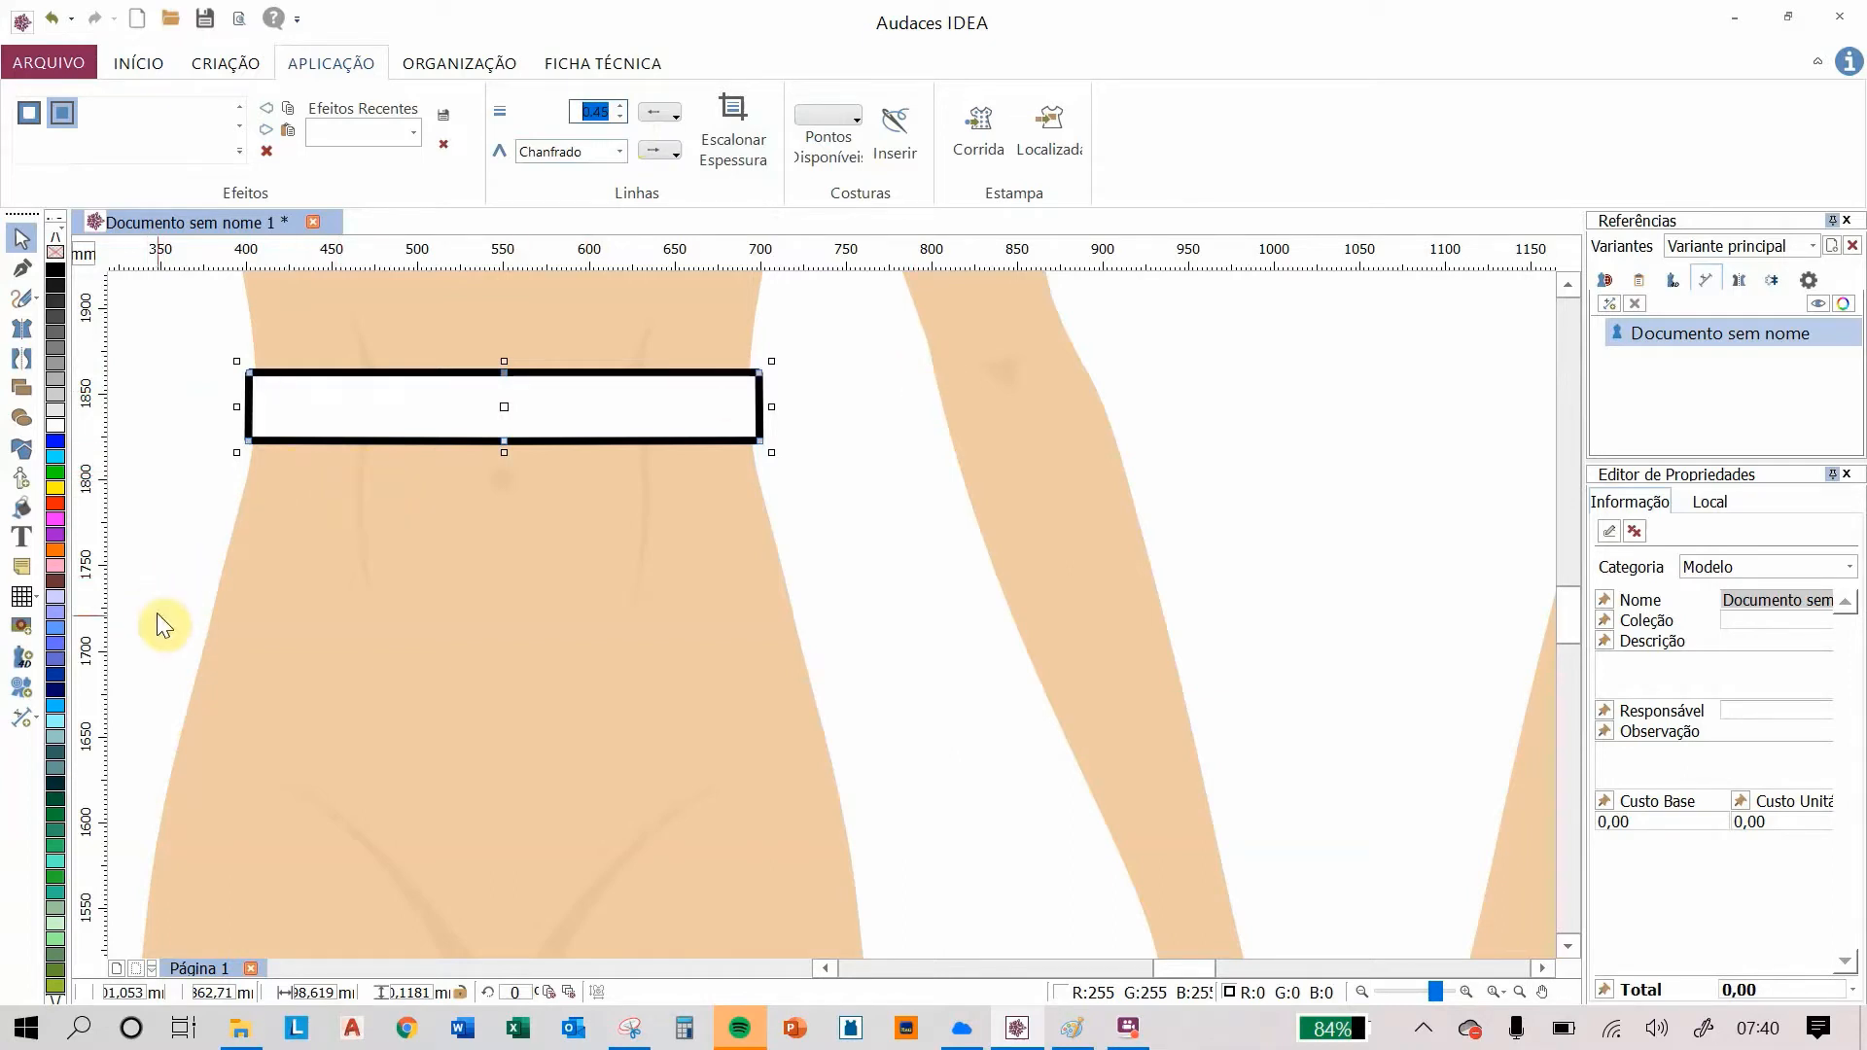
Step: Draw mirrored skirt side lines from the waistband corners down to the upper thighs of the front mannequin
{"action": "scroll", "coordinate": [405, 580], "scroll_direction": "down", "scroll_amount": 2}
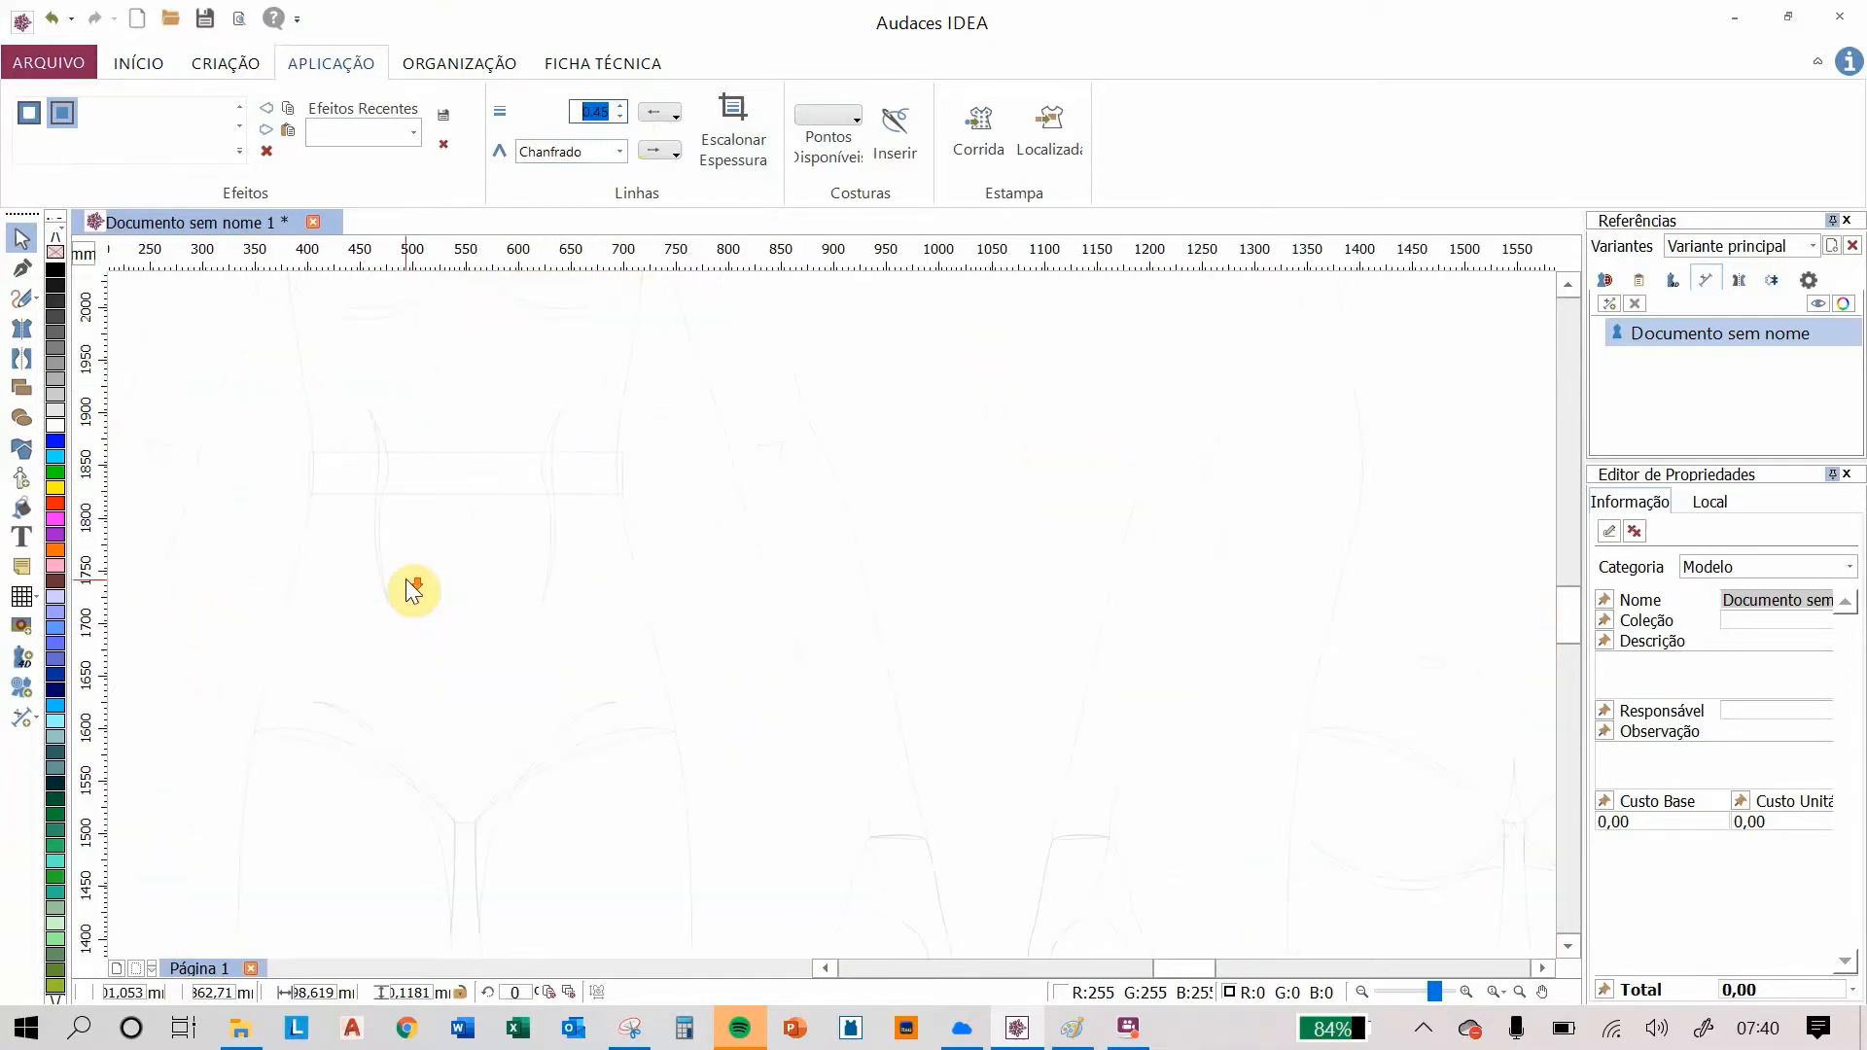
{"action": "left_click_drag", "start_coordinate": [407, 579], "coordinate": [581, 498]}
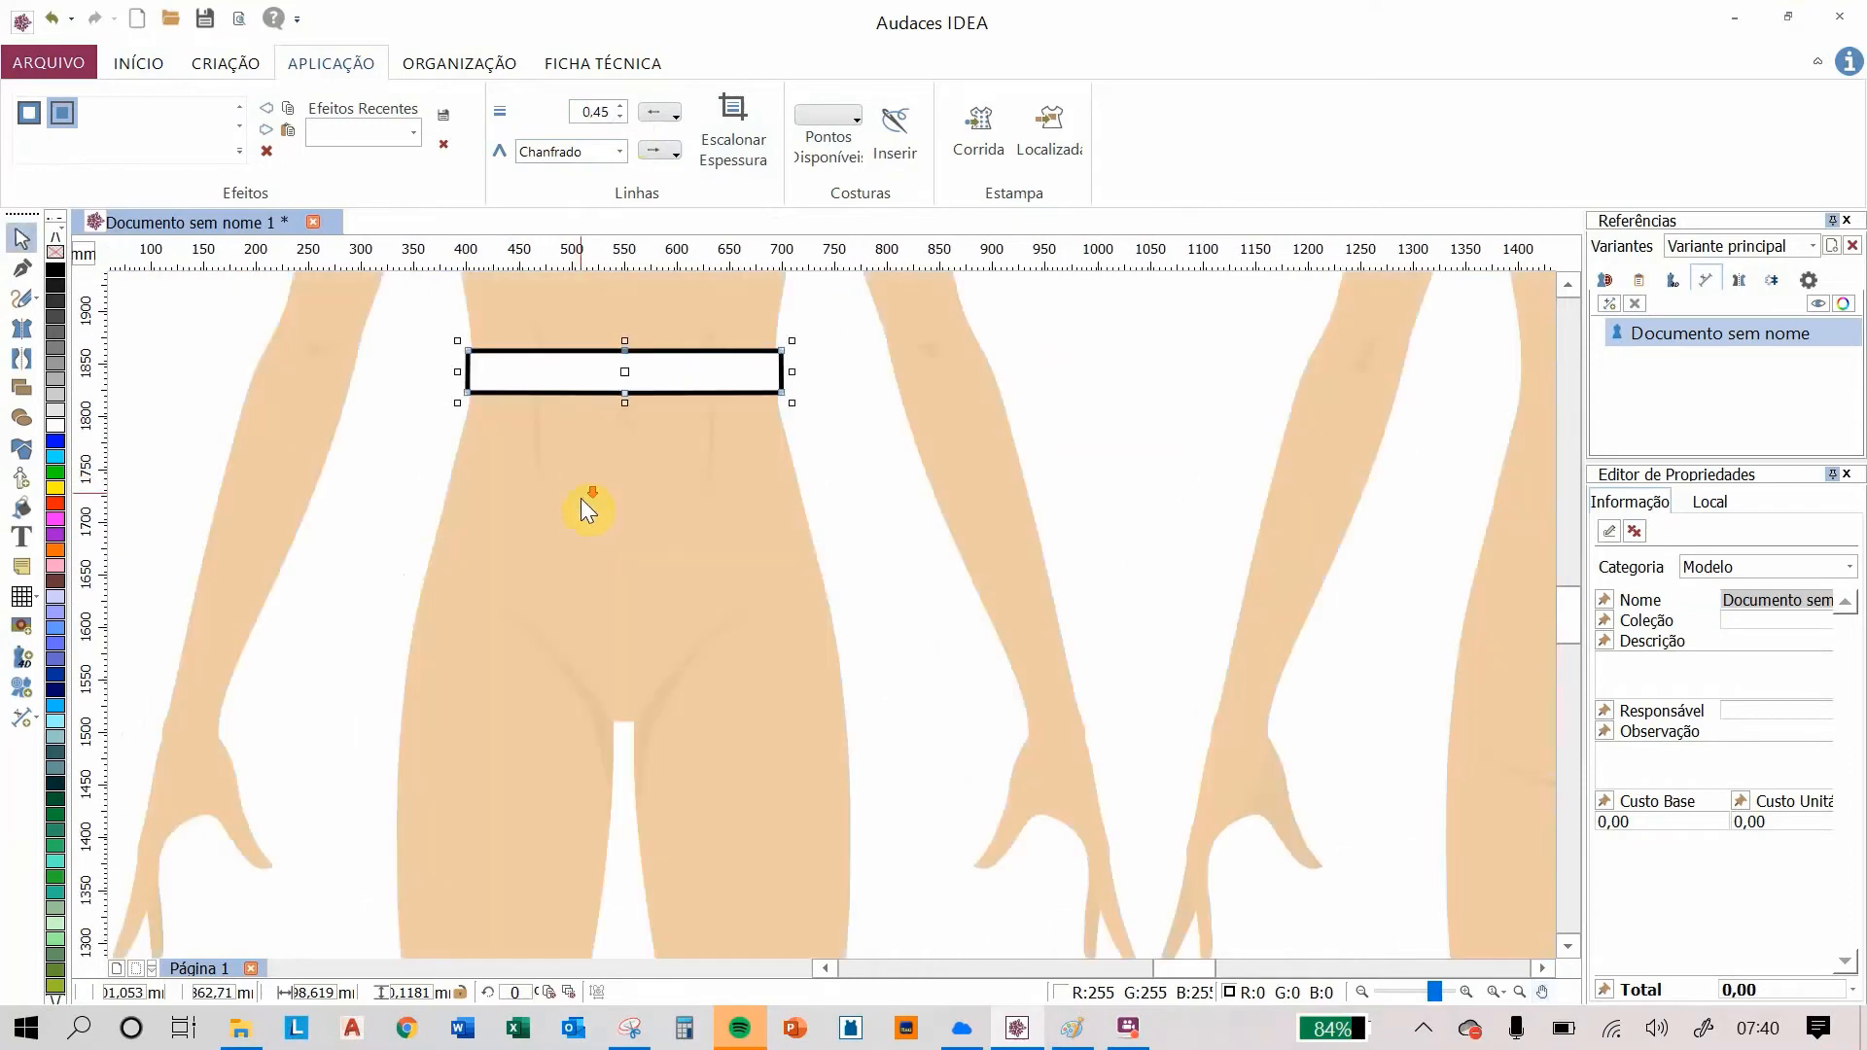
{"action": "scroll", "coordinate": [581, 500], "scroll_direction": "down", "scroll_amount": 1}
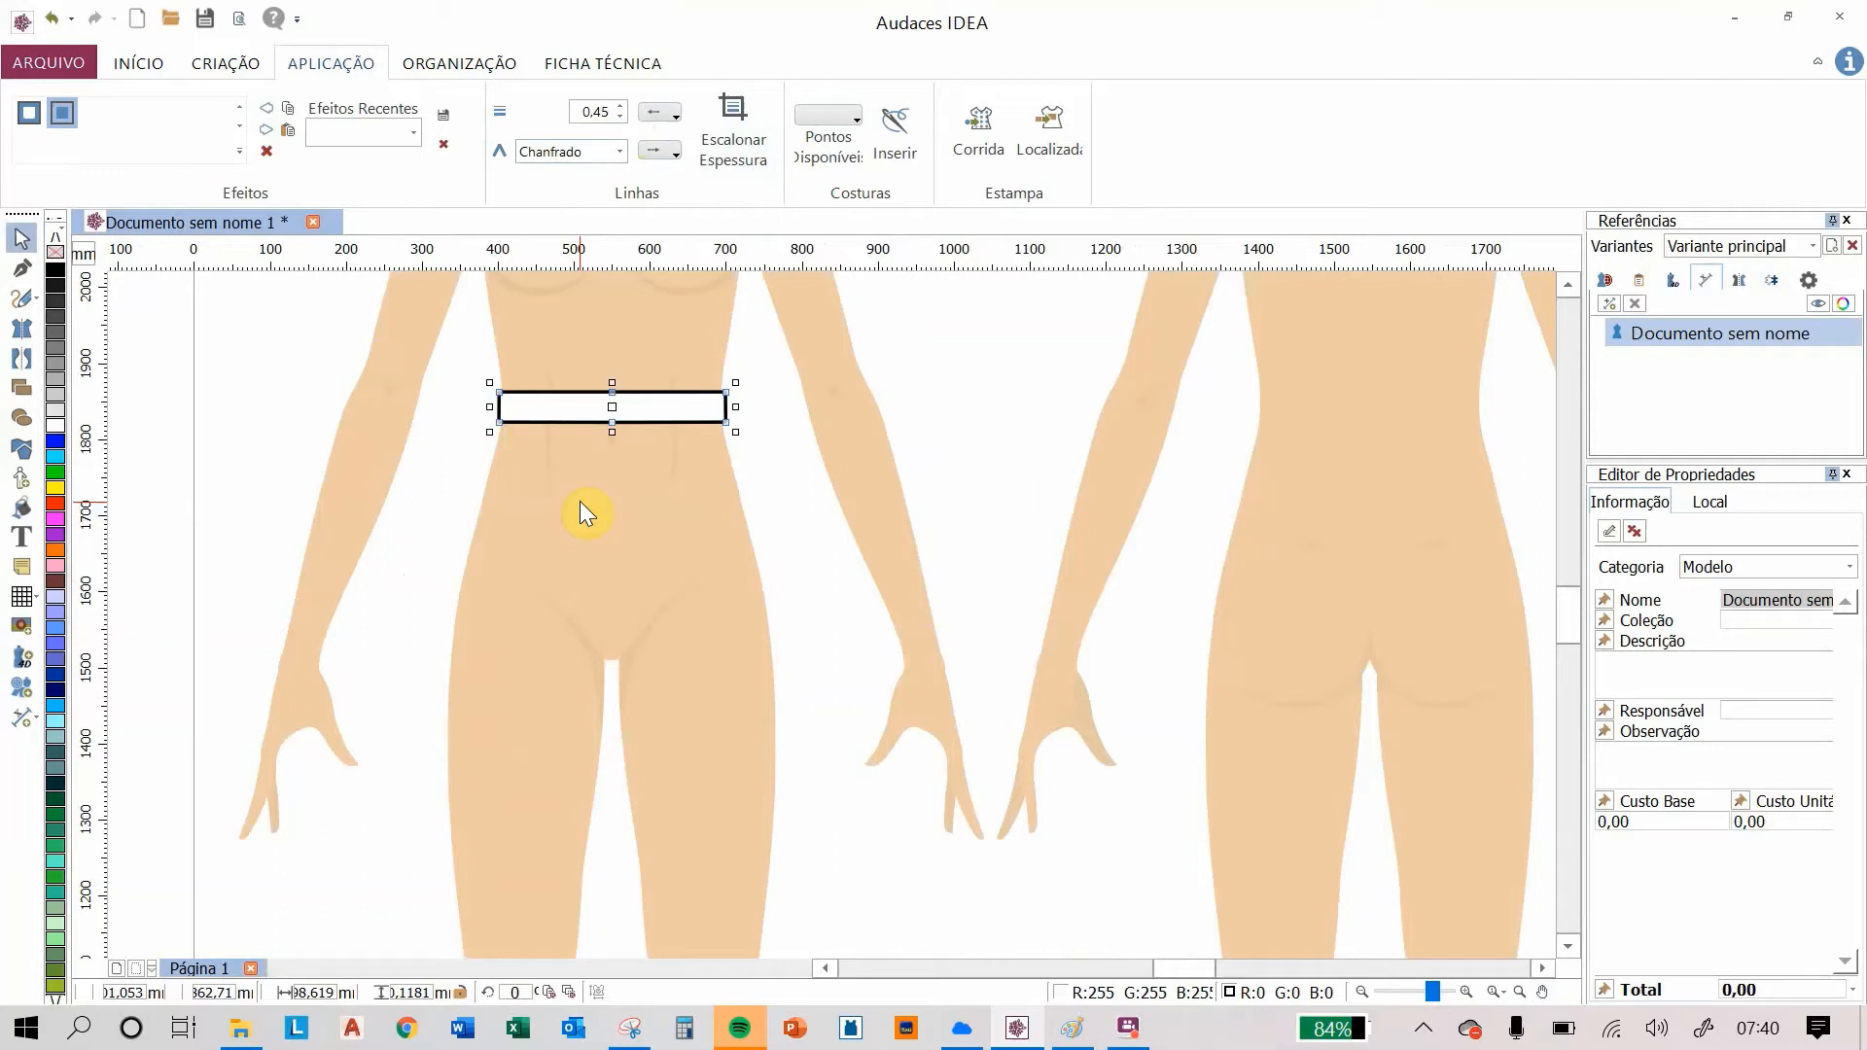
{"action": "left_click", "coordinate": [766, 504]}
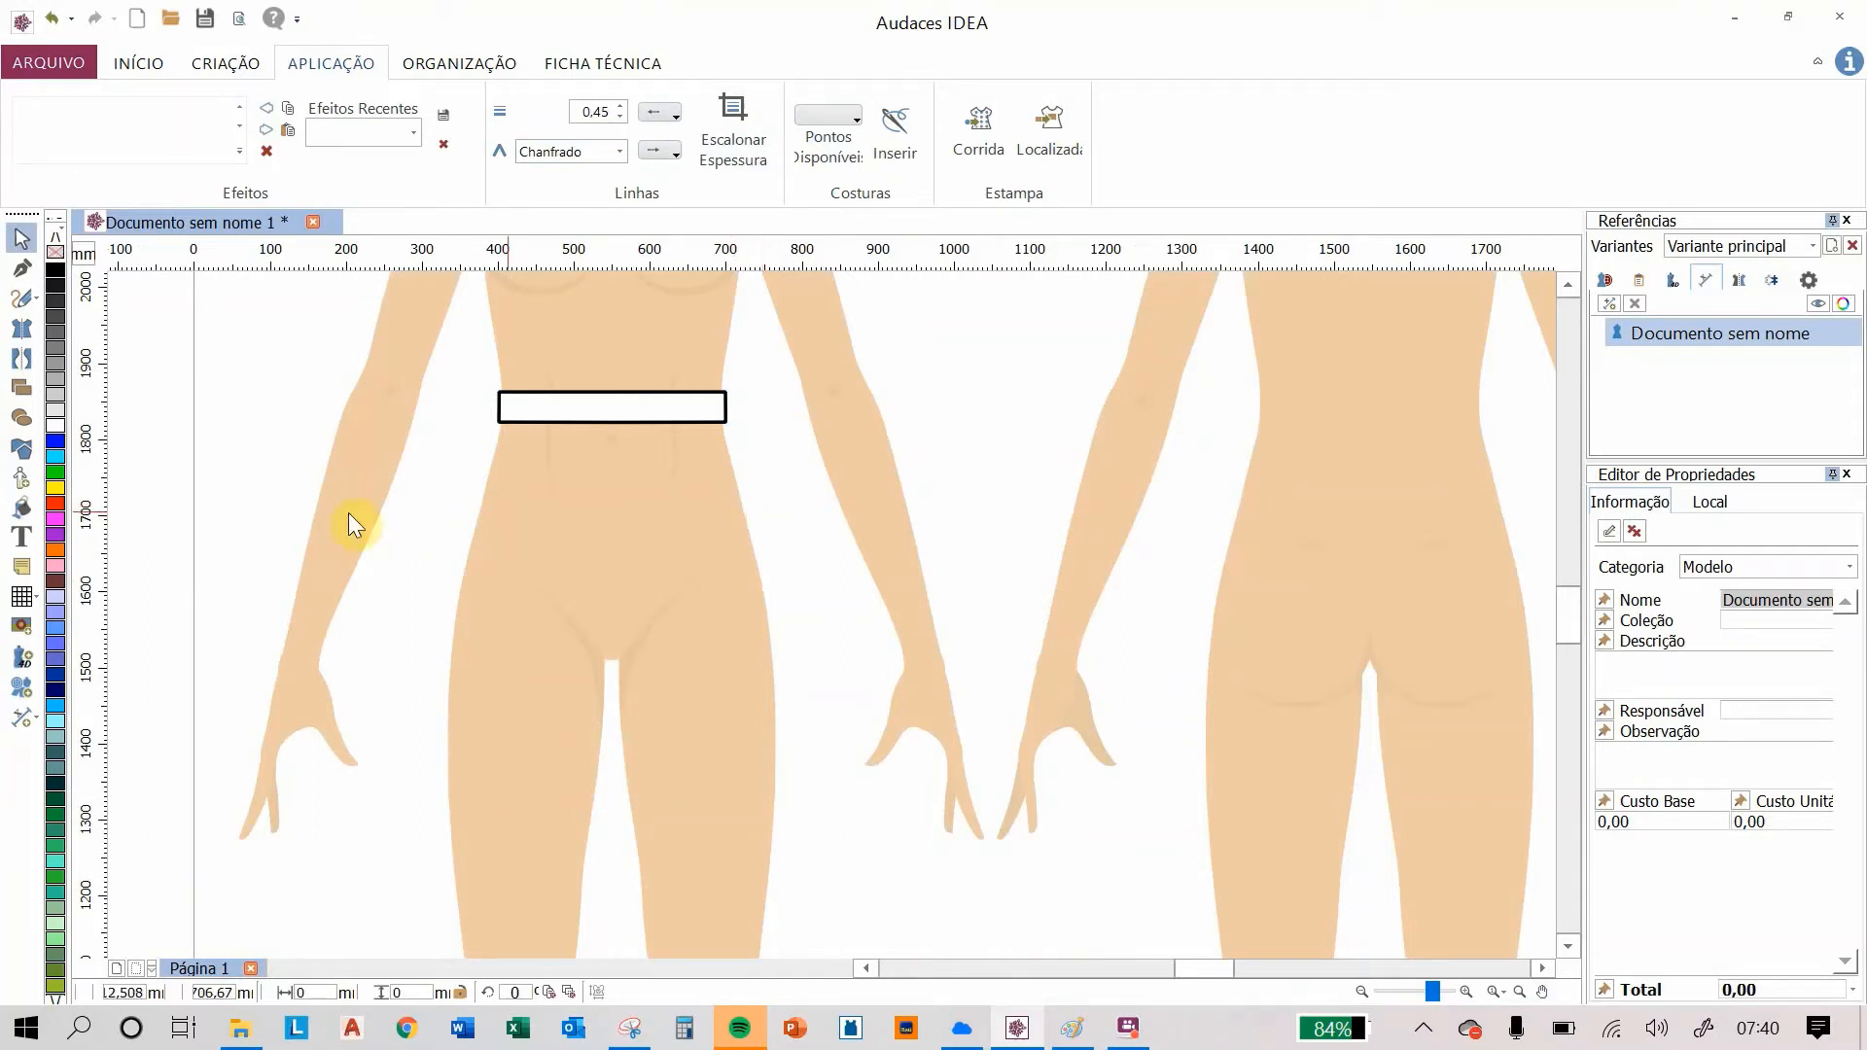
{"action": "left_click", "coordinate": [21, 325]}
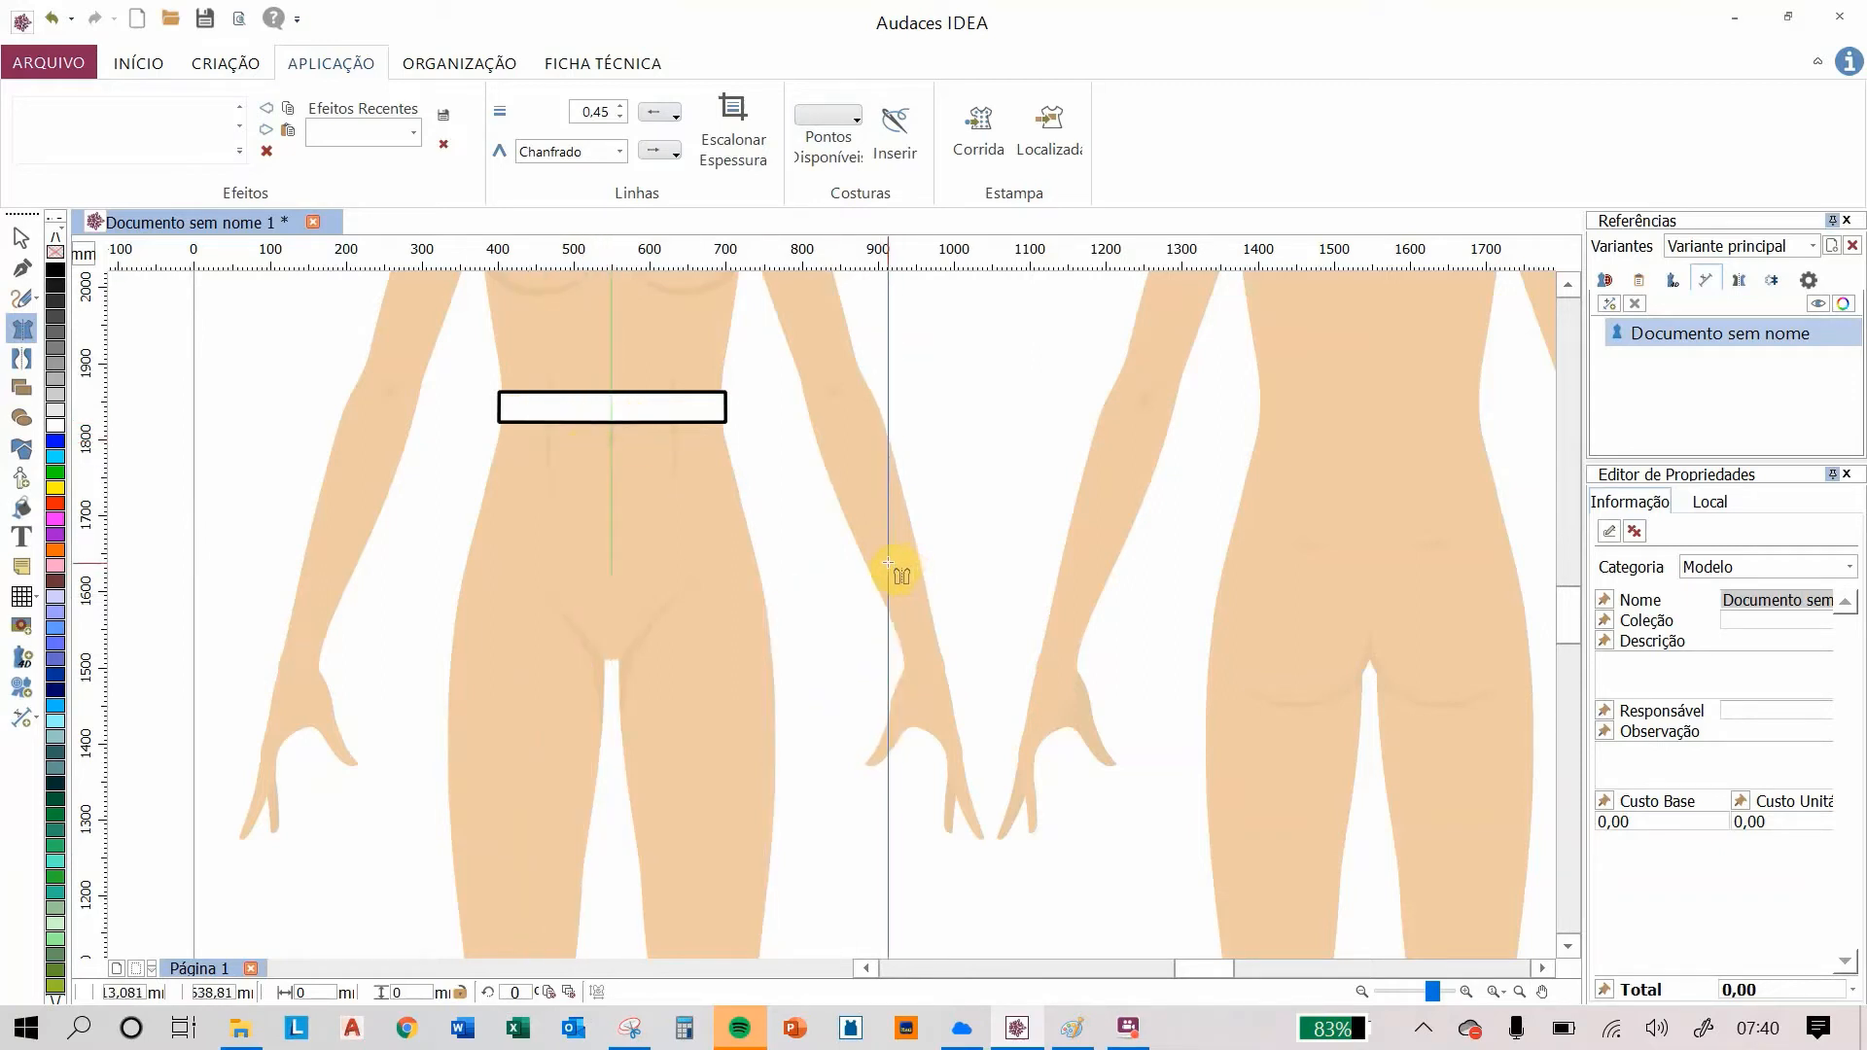
{"action": "left_click", "coordinate": [612, 411]}
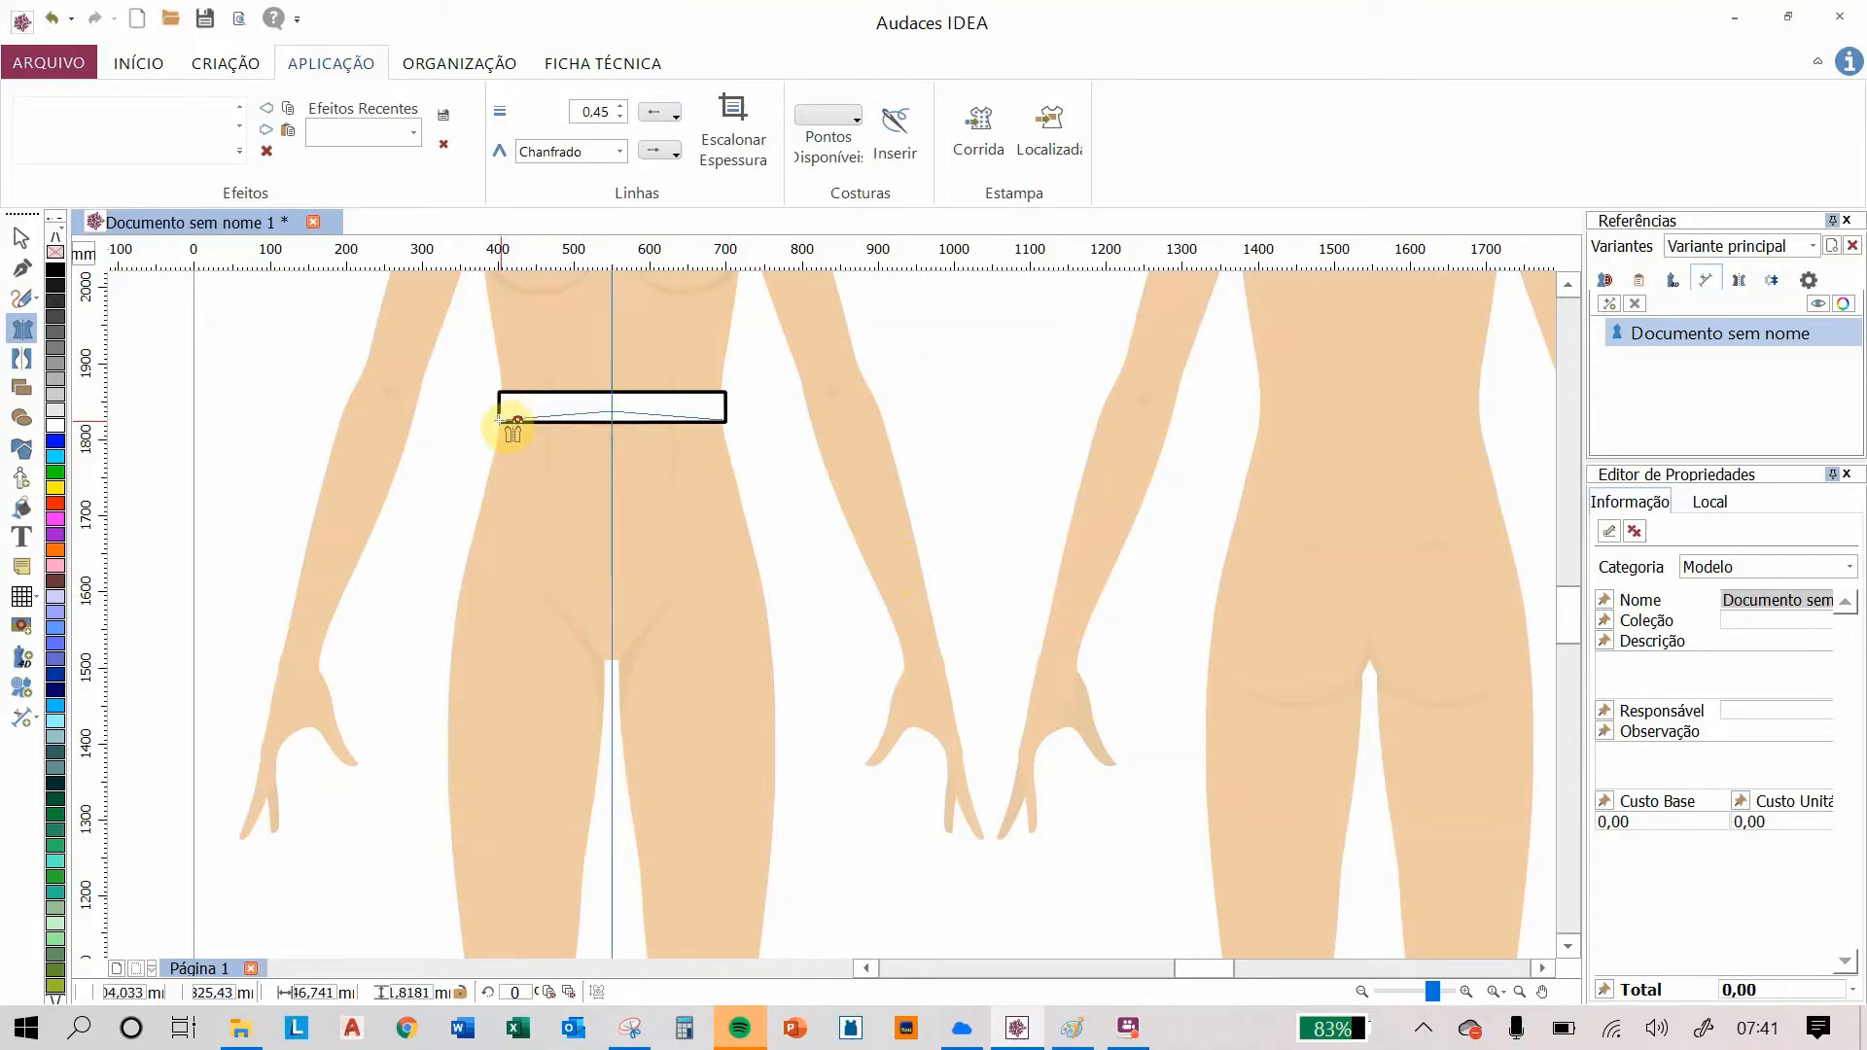
{"action": "left_click", "coordinate": [499, 420]}
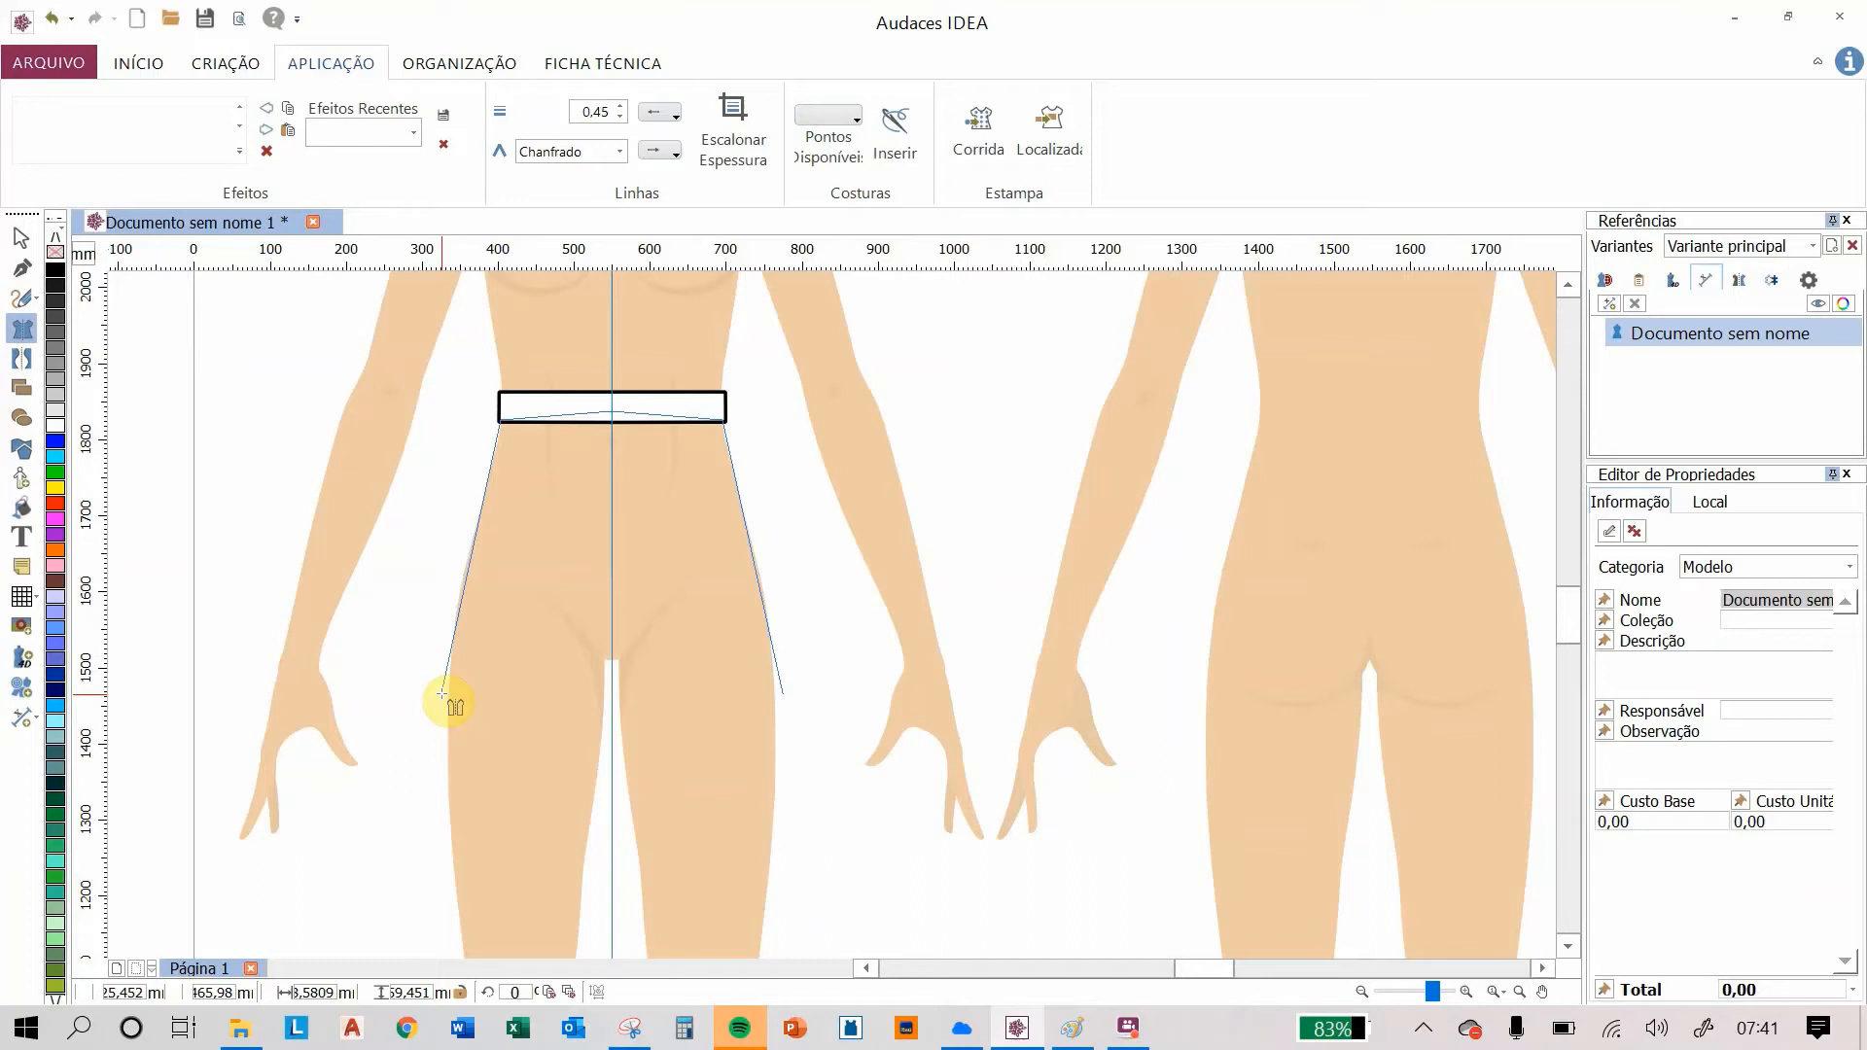
{"action": "left_click", "coordinate": [443, 693]}
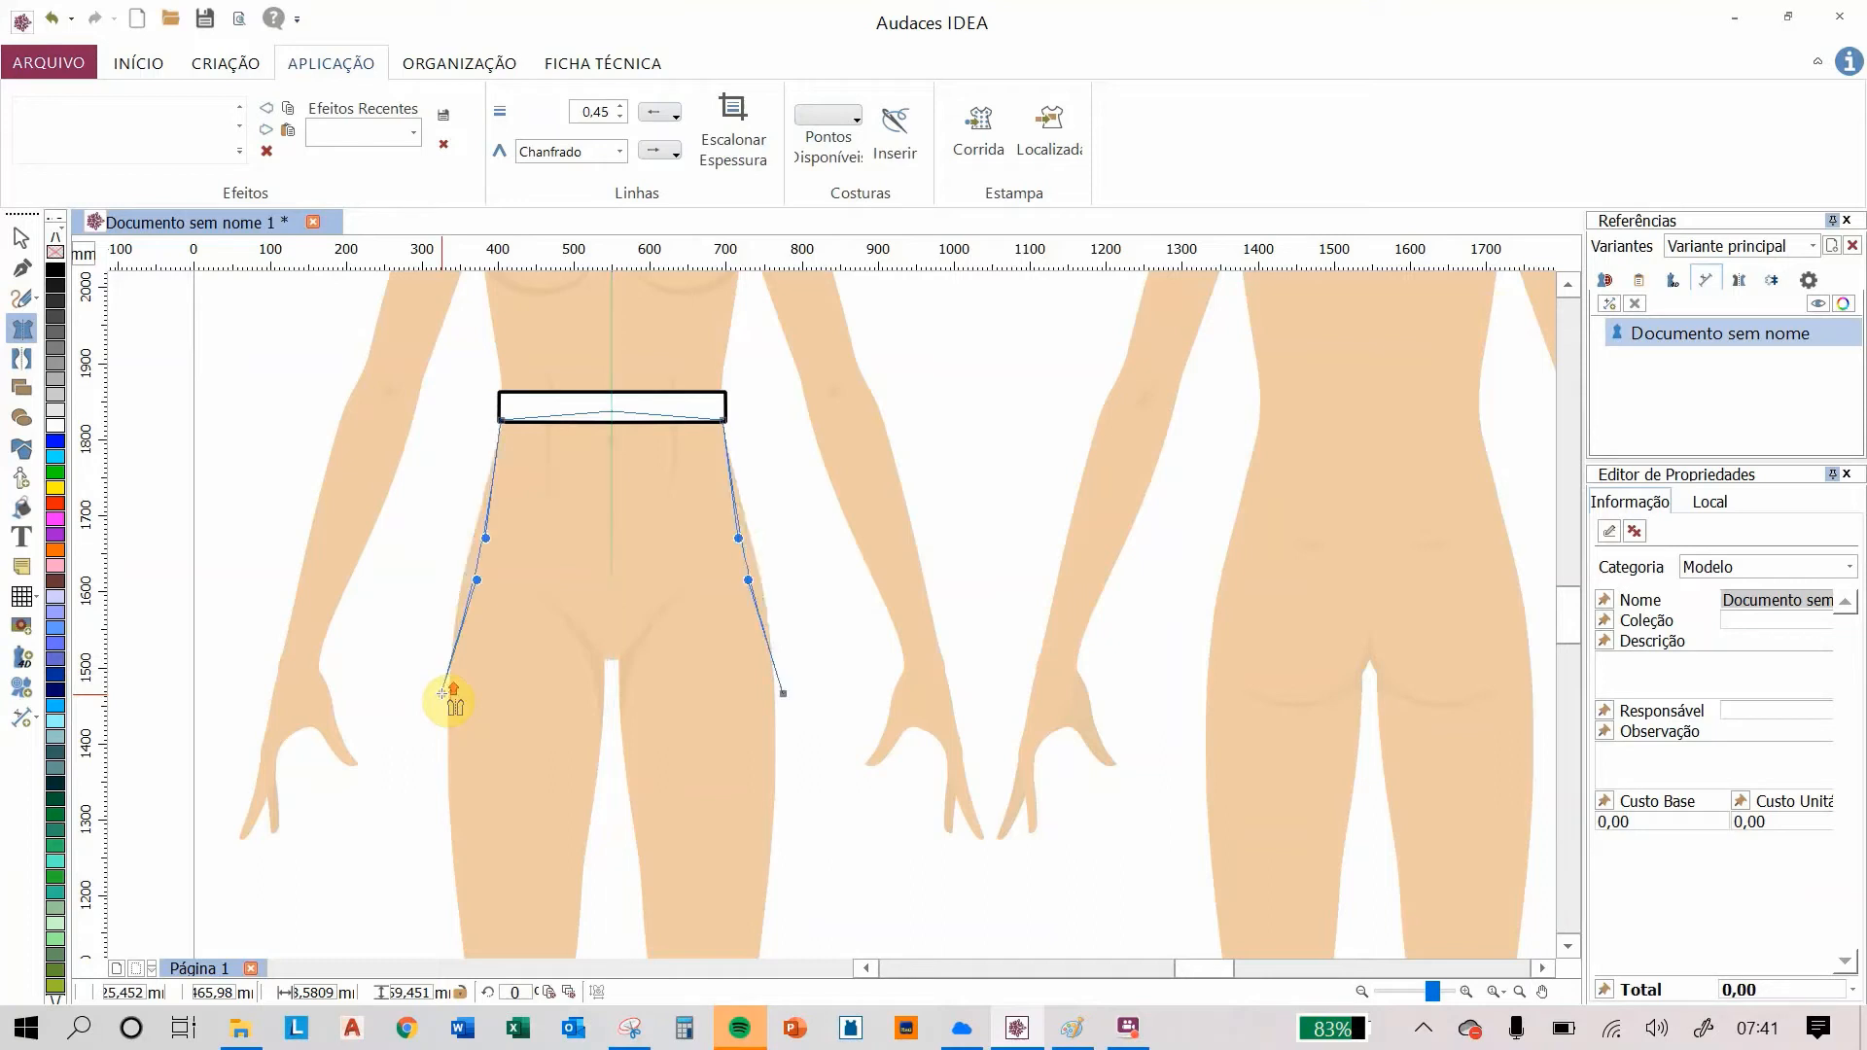
Step: Curve the mirrored side lines outward over the hips of the front mannequin
{"action": "scroll", "coordinate": [443, 694], "scroll_direction": "down", "scroll_amount": 3}
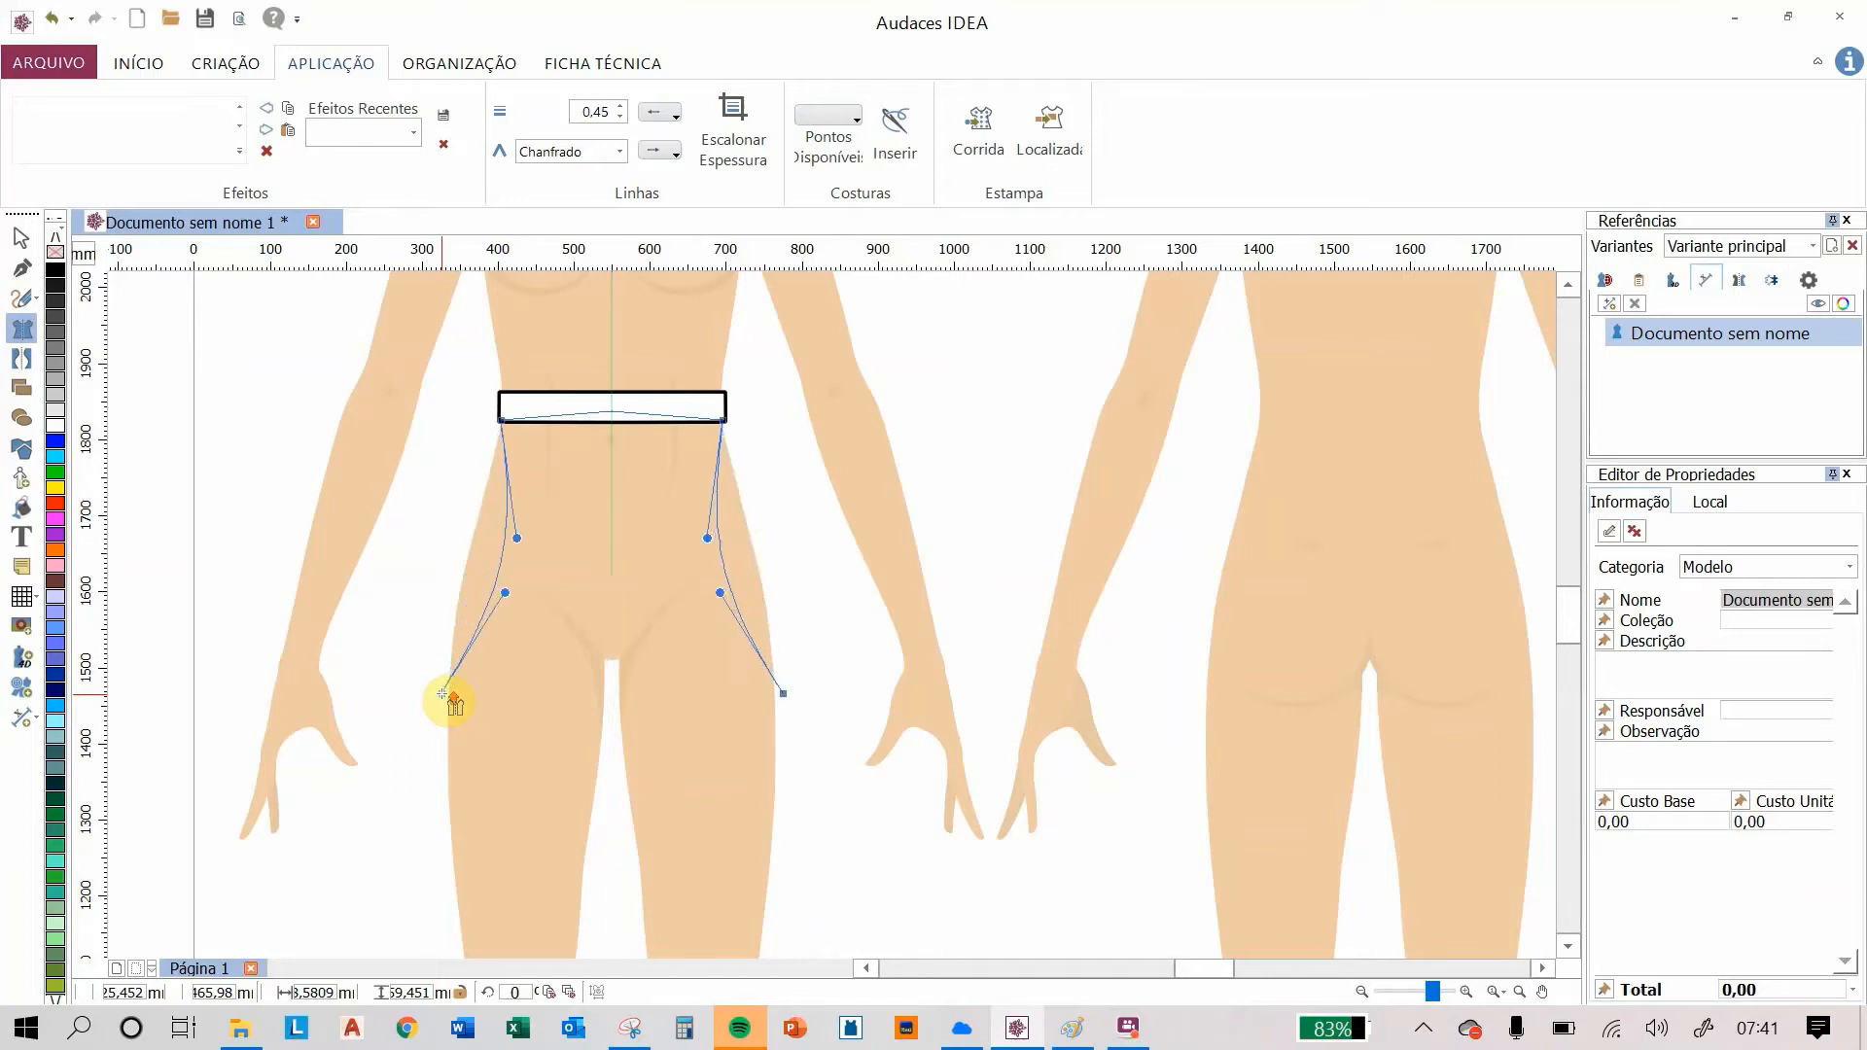
{"action": "scroll", "coordinate": [442, 694], "scroll_direction": "down", "scroll_amount": 4}
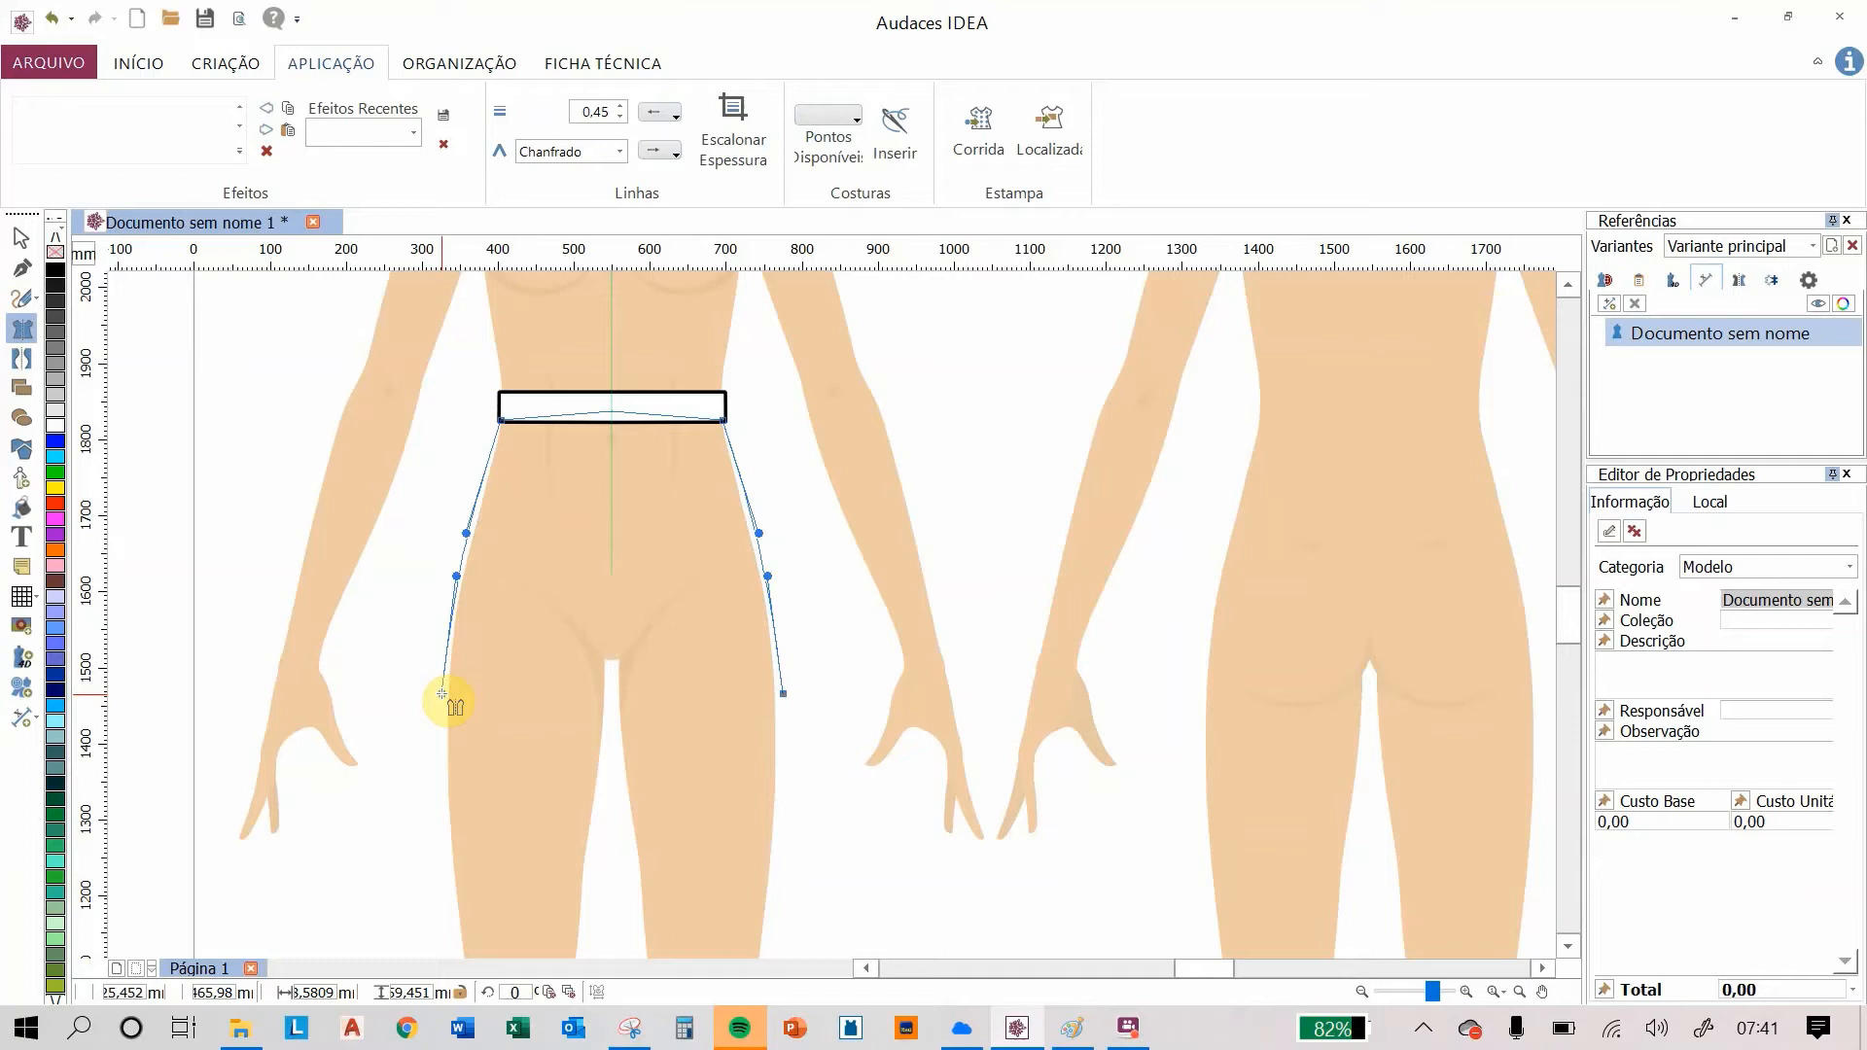
{"action": "left_click_drag", "start_coordinate": [443, 693], "coordinate": [443, 715]}
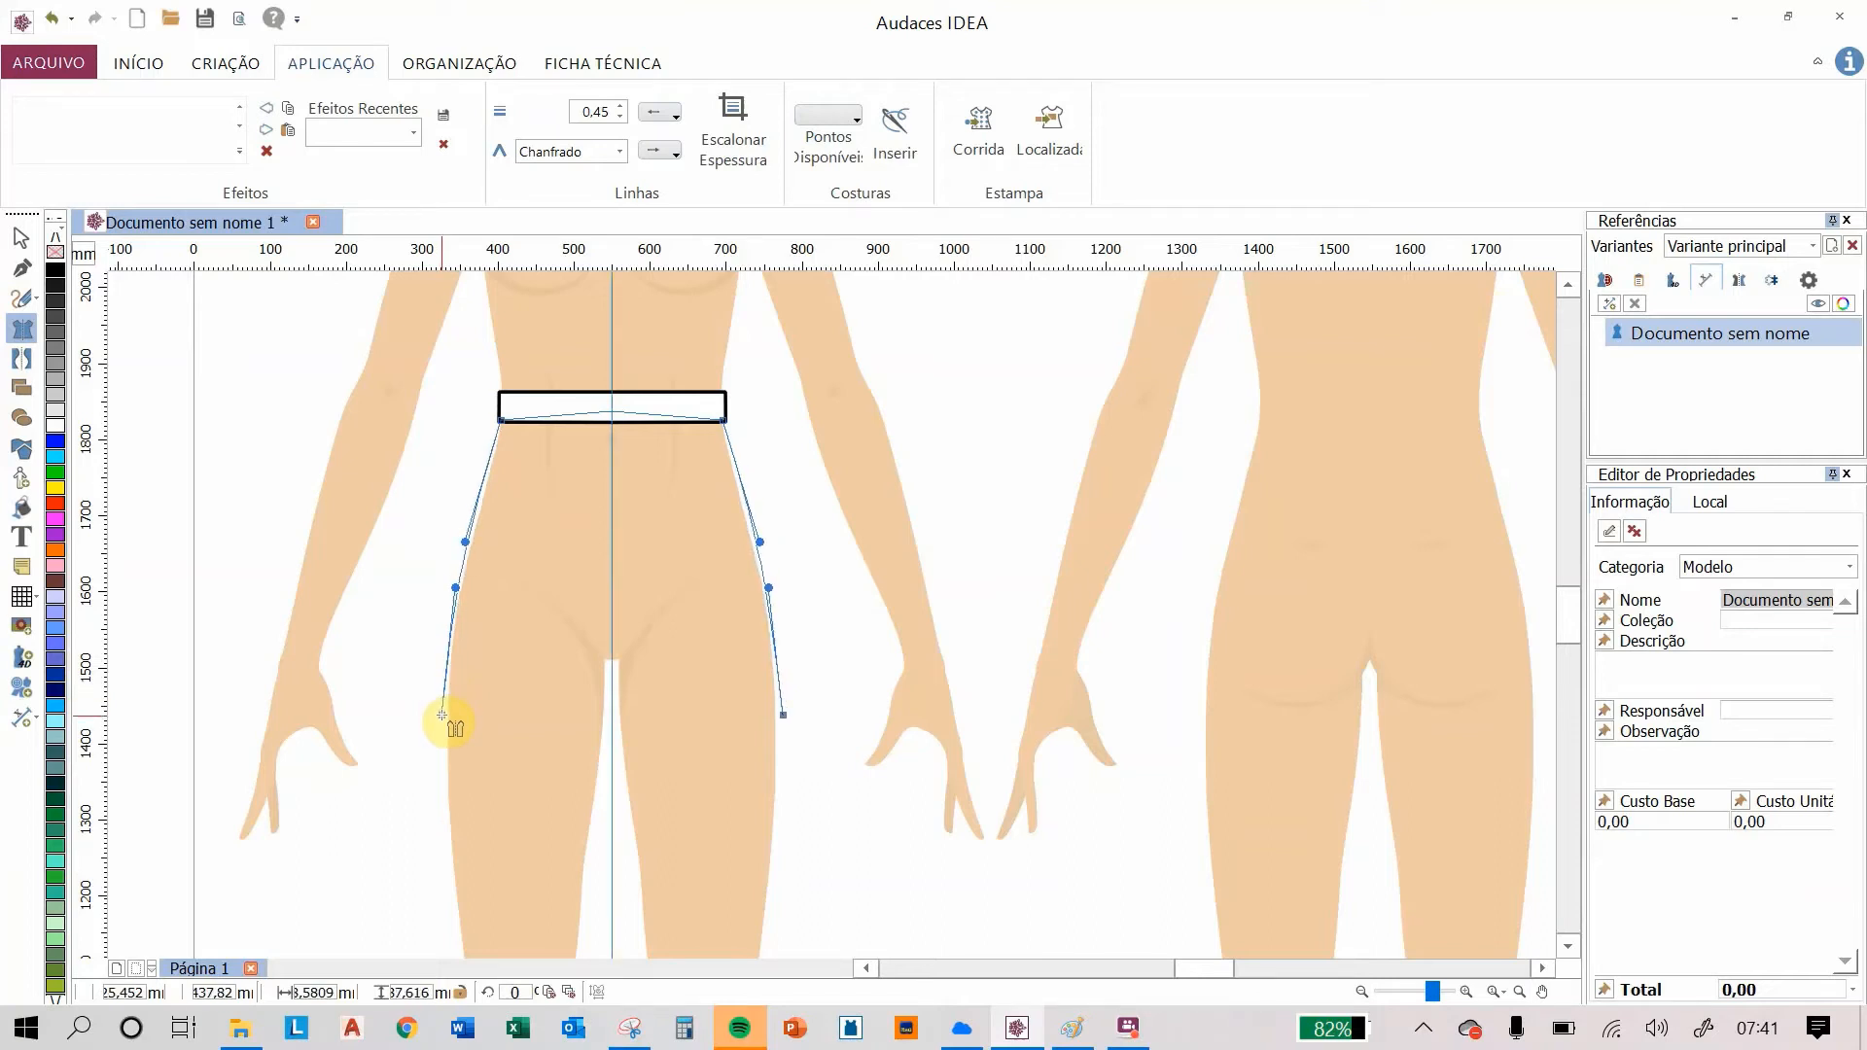
{"action": "scroll", "coordinate": [442, 716], "scroll_direction": "up", "scroll_amount": 1}
{"action": "scroll", "coordinate": [443, 715], "scroll_direction": "down", "scroll_amount": 1}
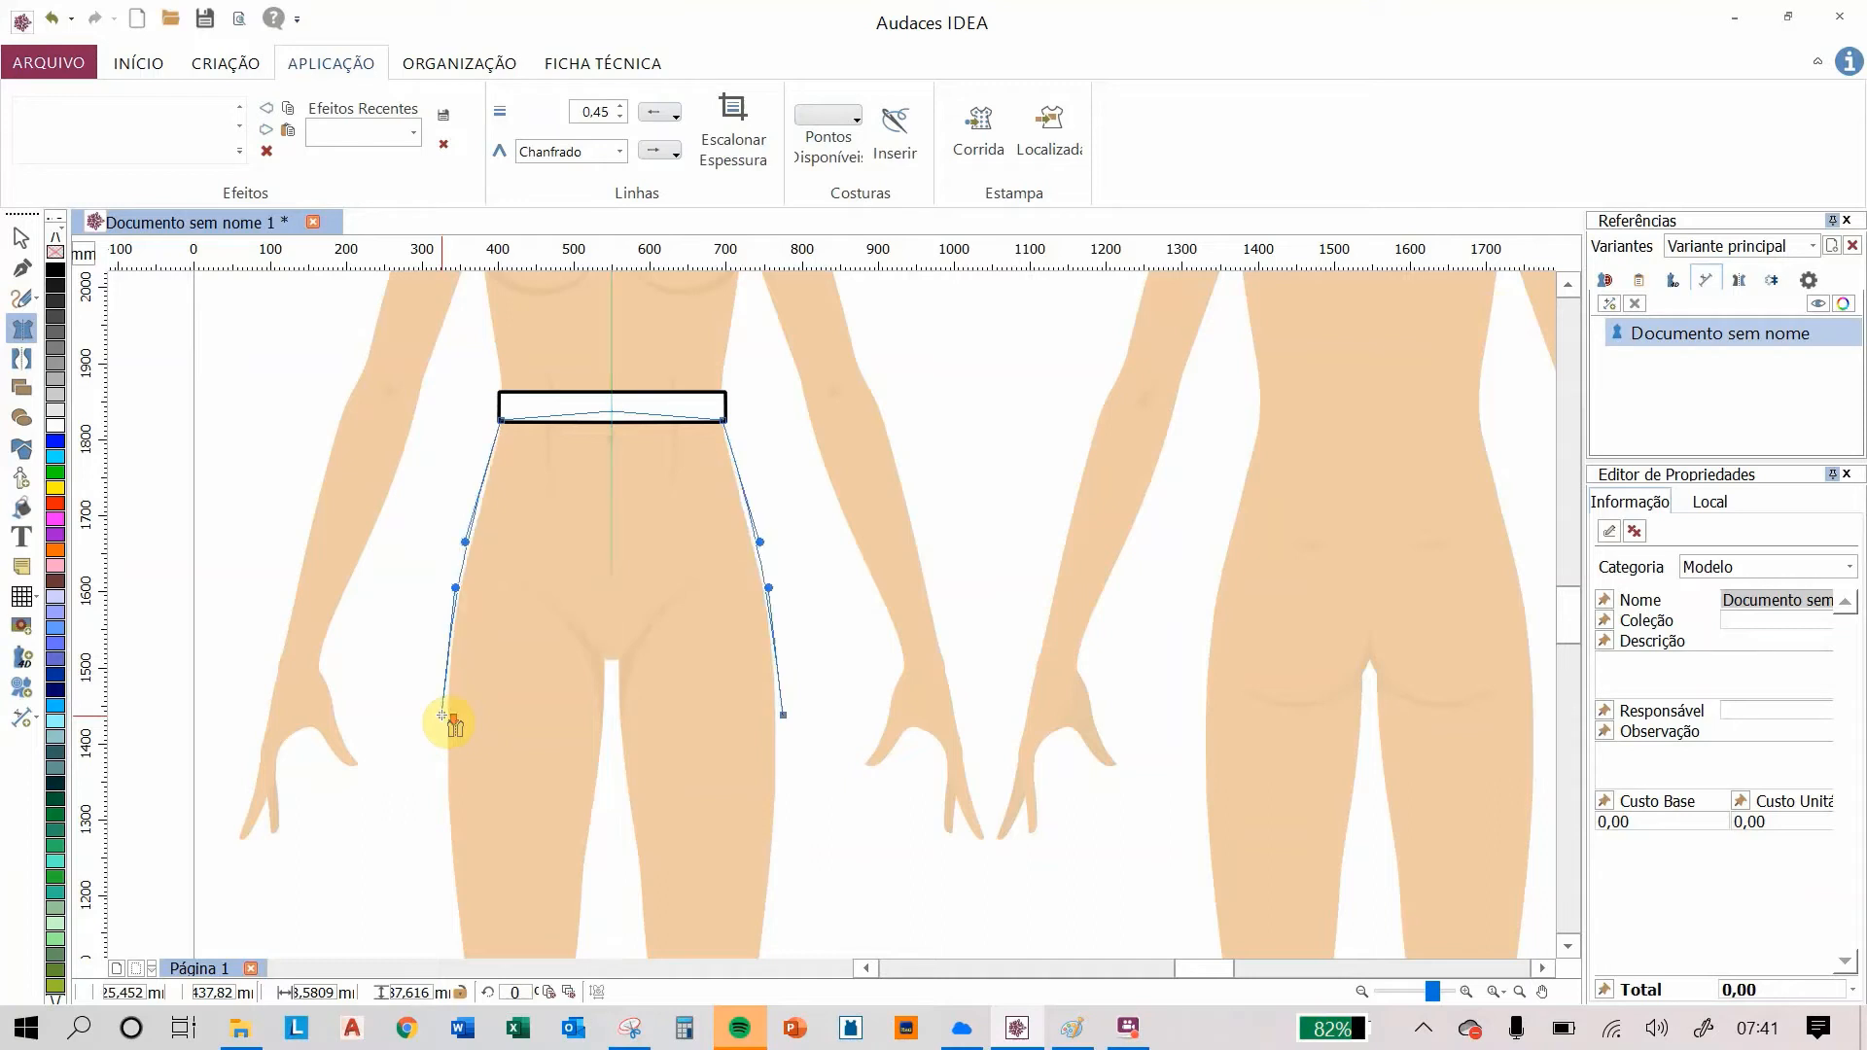
{"action": "left_click_drag", "start_coordinate": [443, 715], "coordinate": [450, 687]}
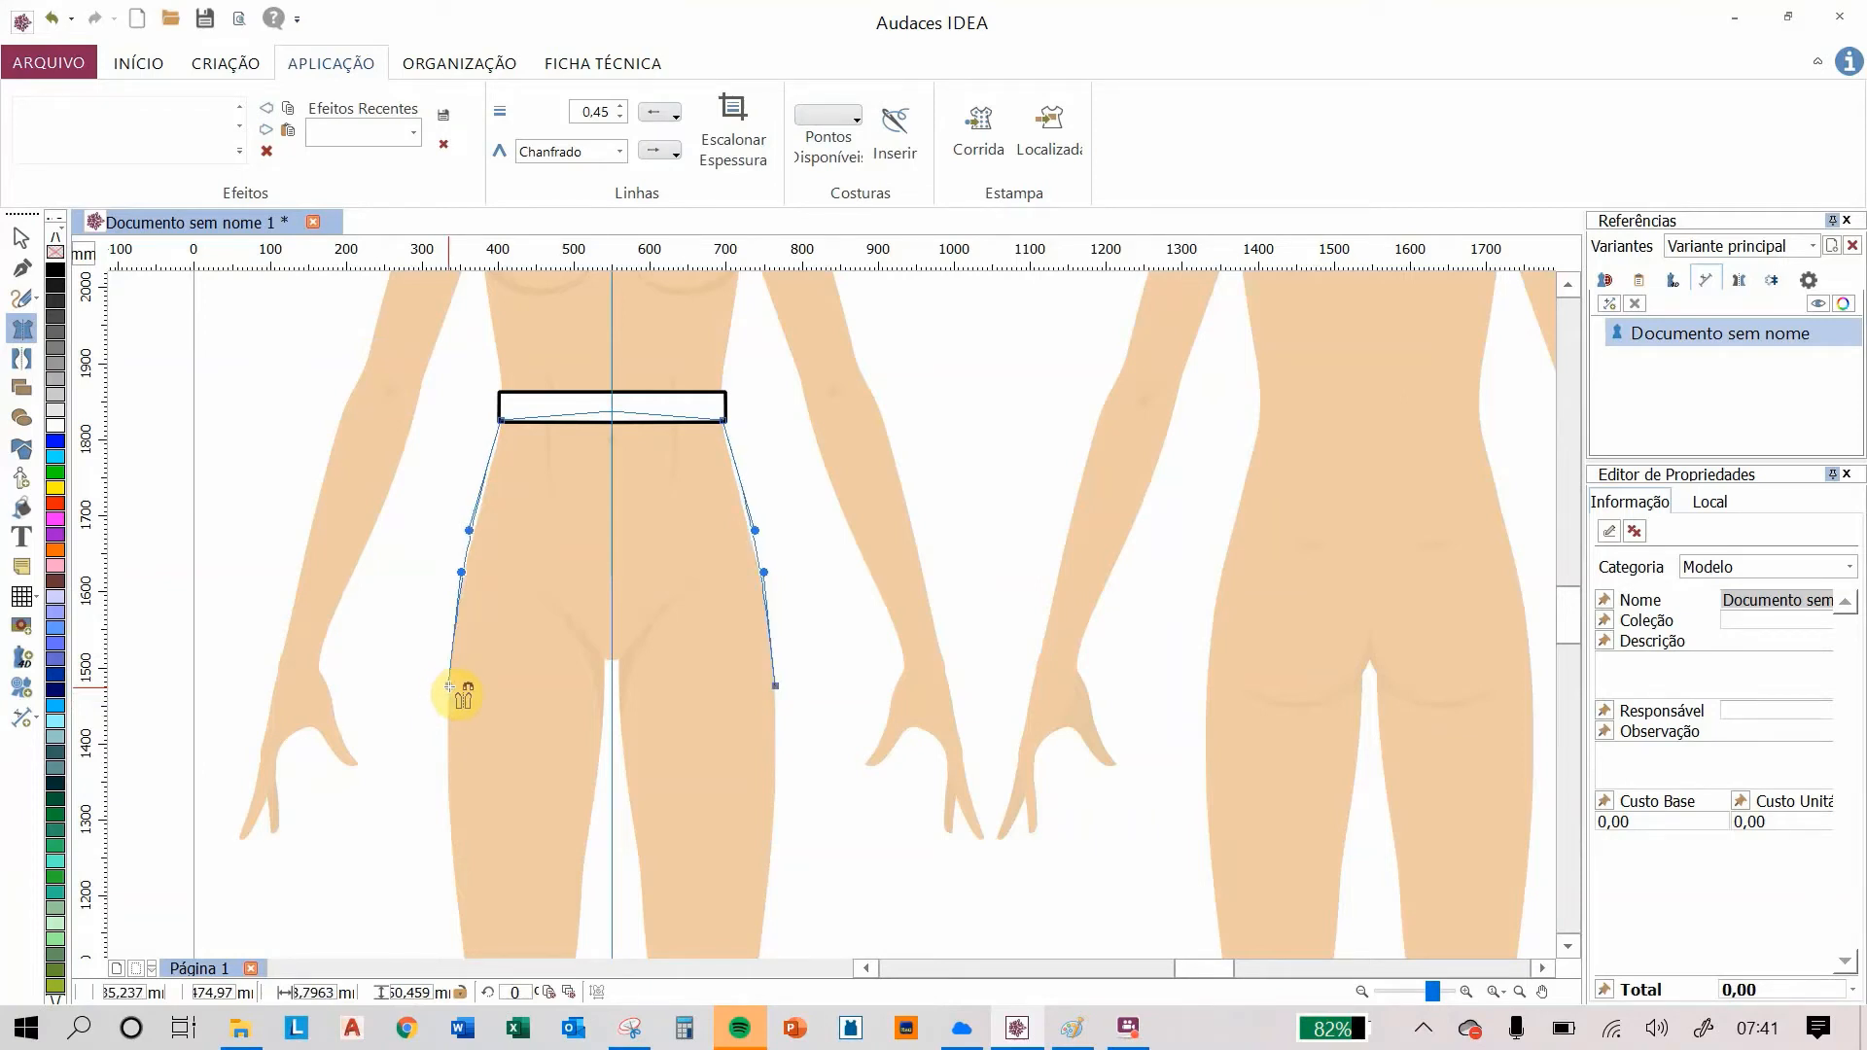
{"action": "left_click_drag", "start_coordinate": [450, 687], "coordinate": [443, 687]}
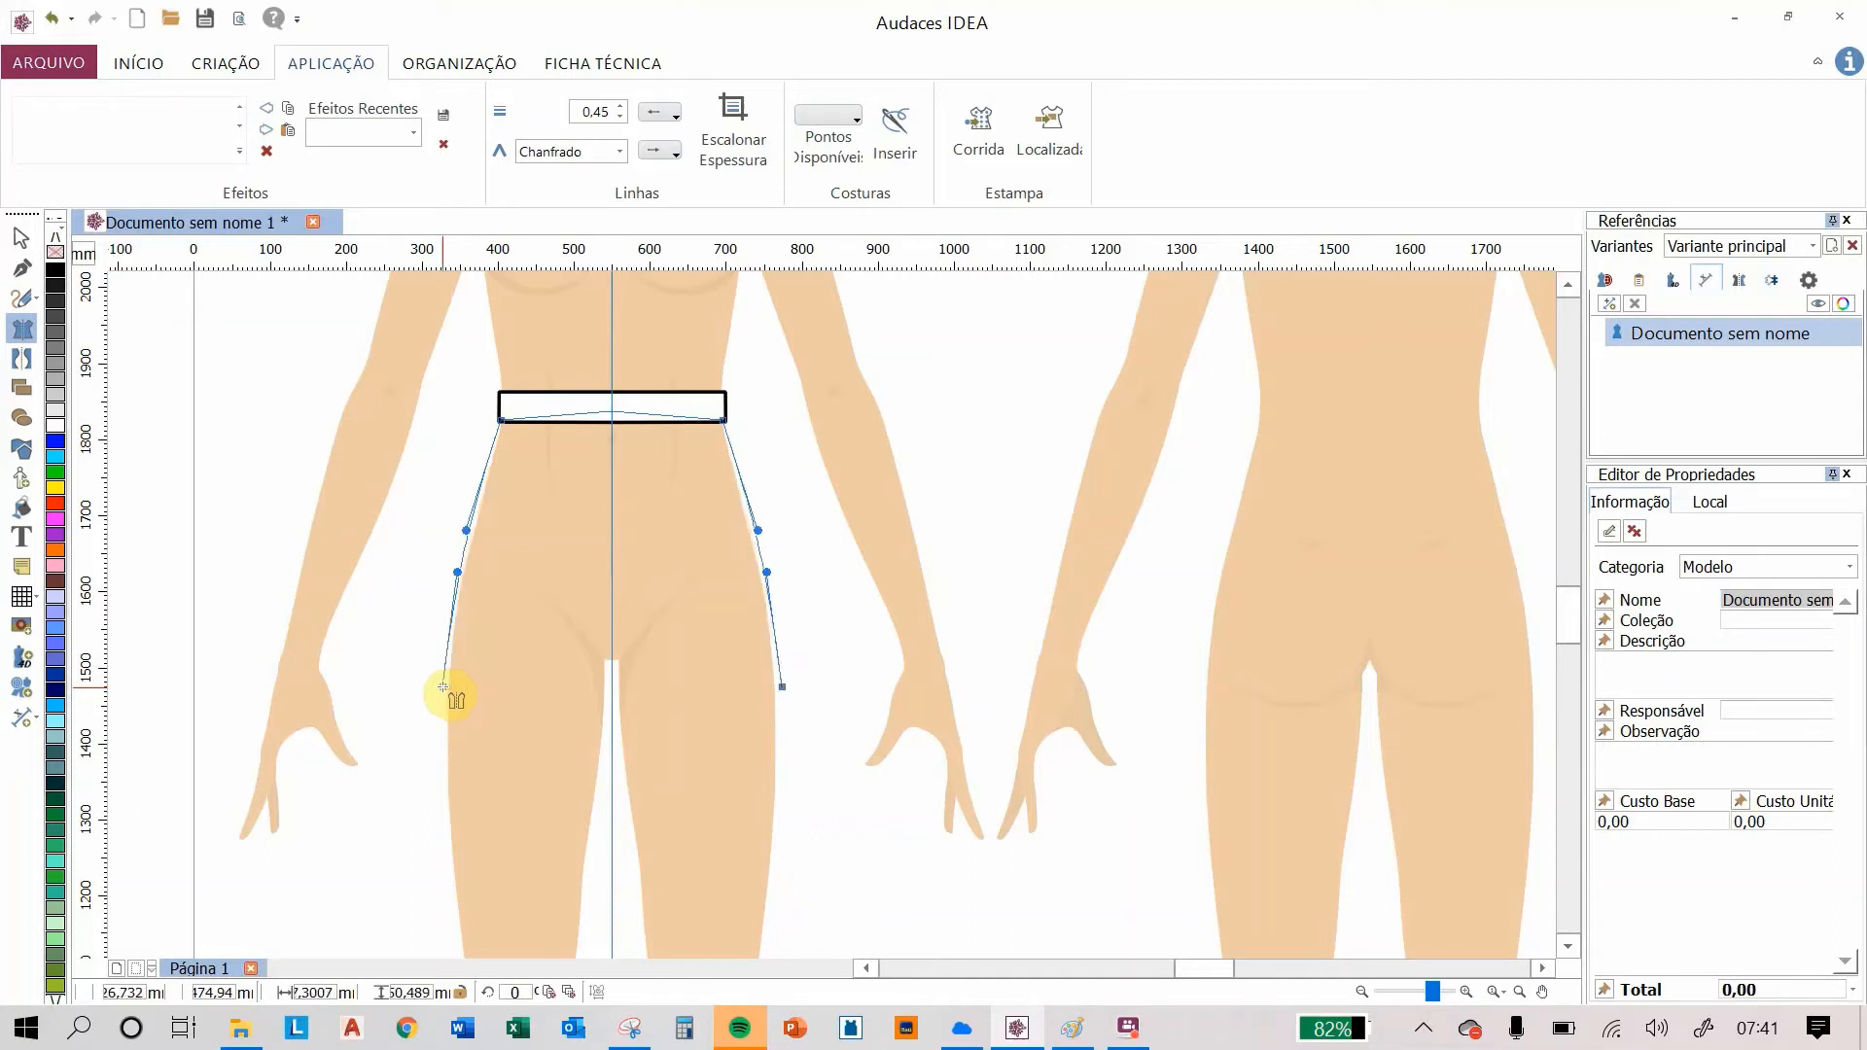
Step: Extend the side seams straight down to knee level and close the skirt with a hem line to the centre
{"action": "left_click", "coordinate": [443, 687]}
{"action": "left_click", "coordinate": [443, 909]}
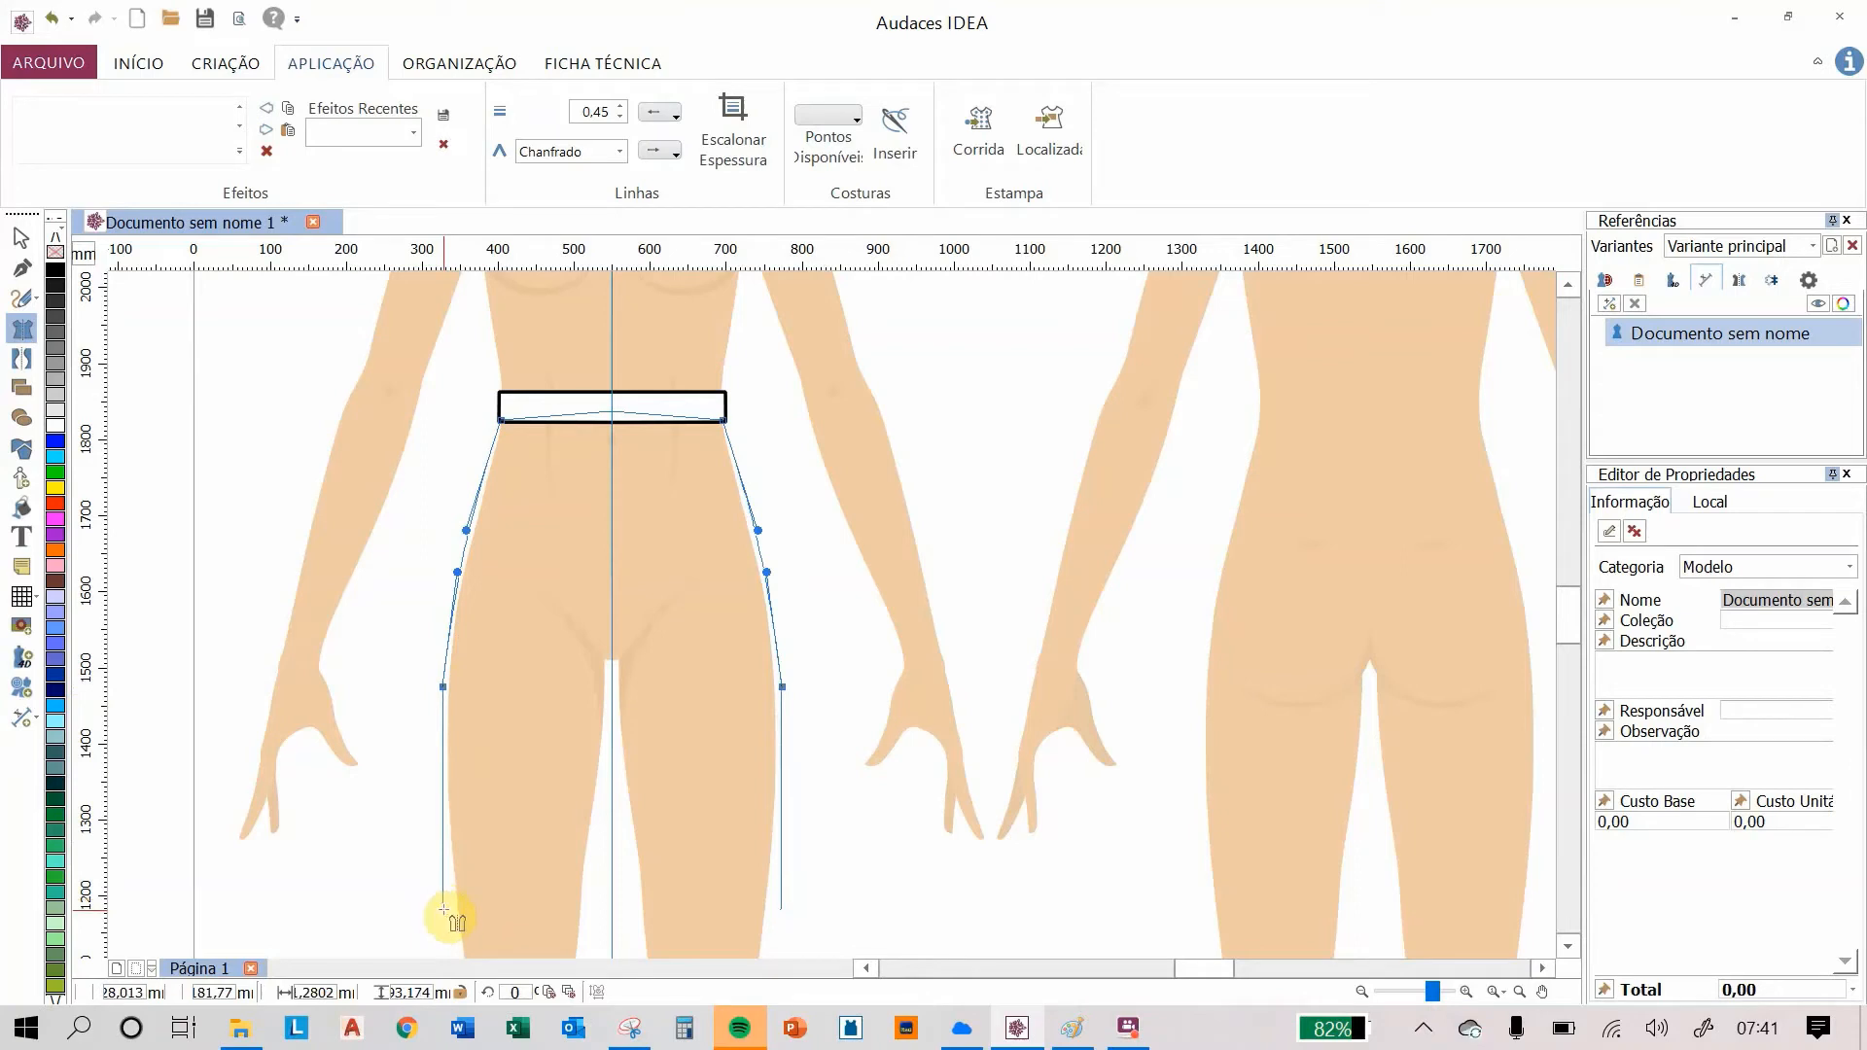
{"action": "left_click", "coordinate": [443, 910]}
{"action": "left_click", "coordinate": [611, 911]}
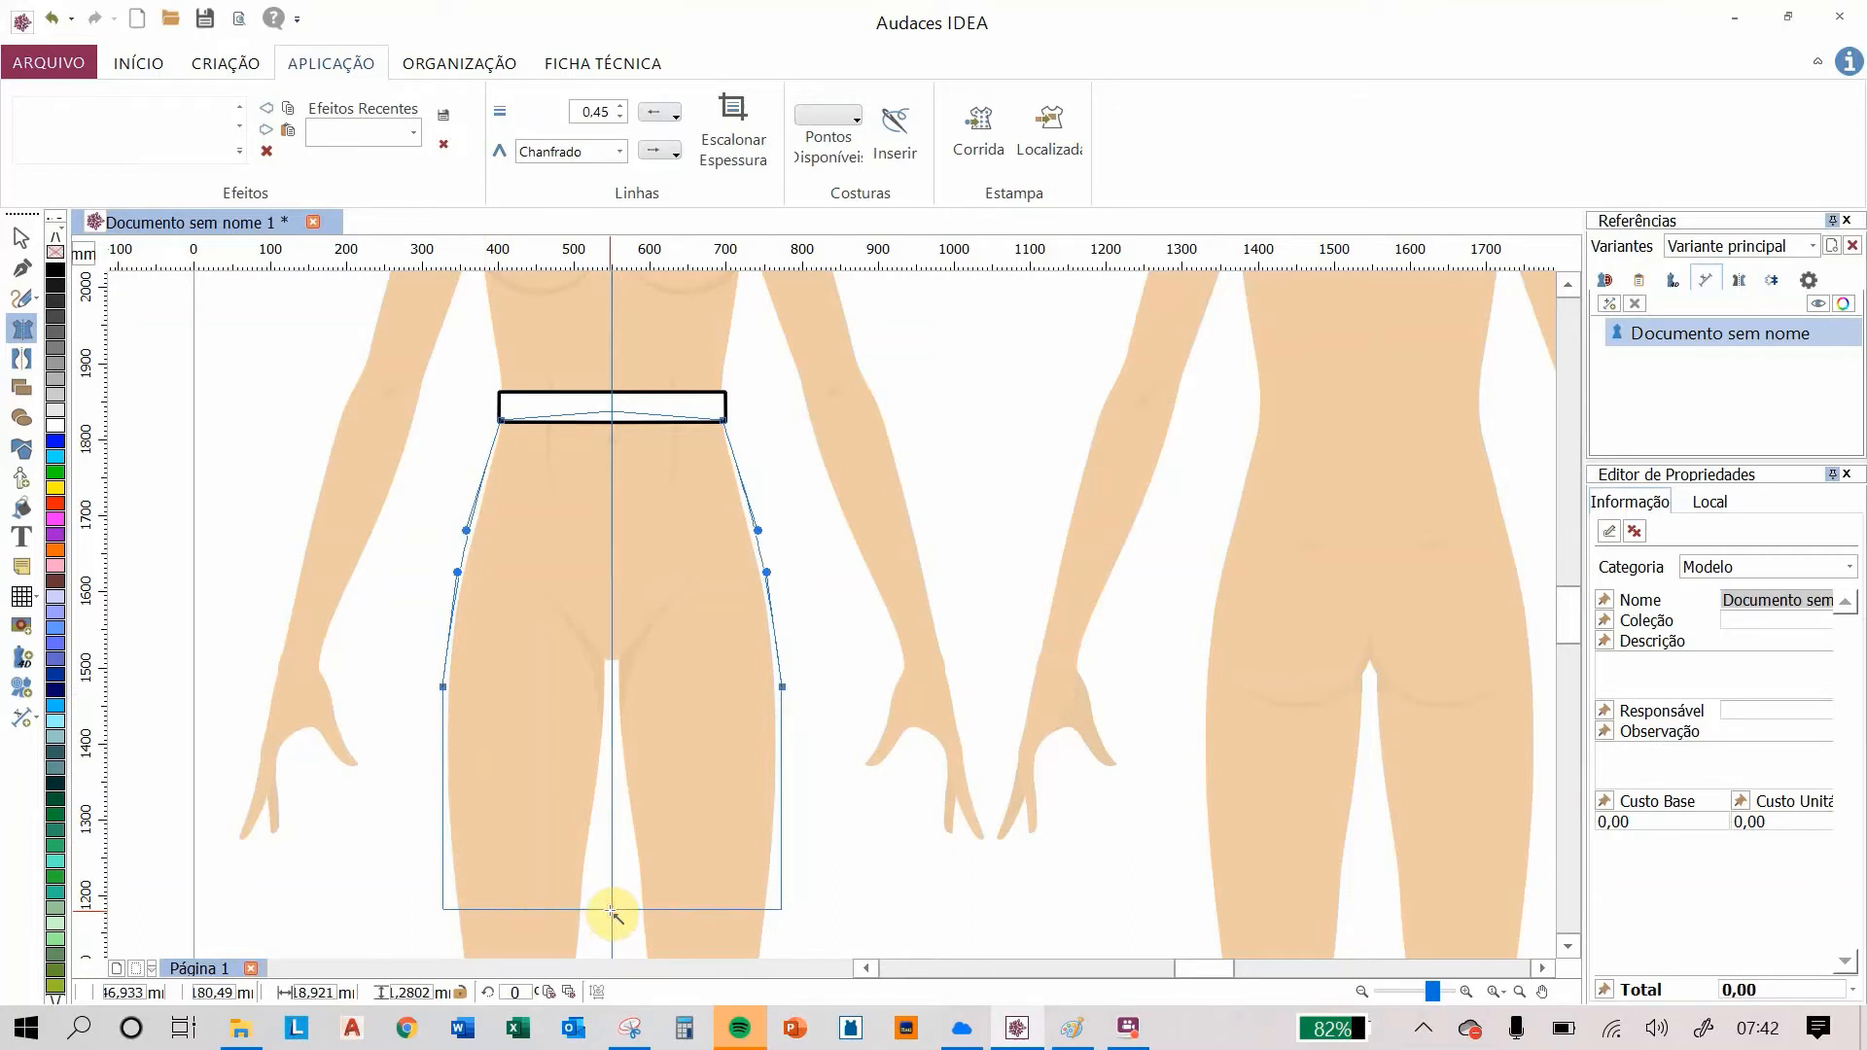
{"action": "left_click", "coordinate": [612, 912]}
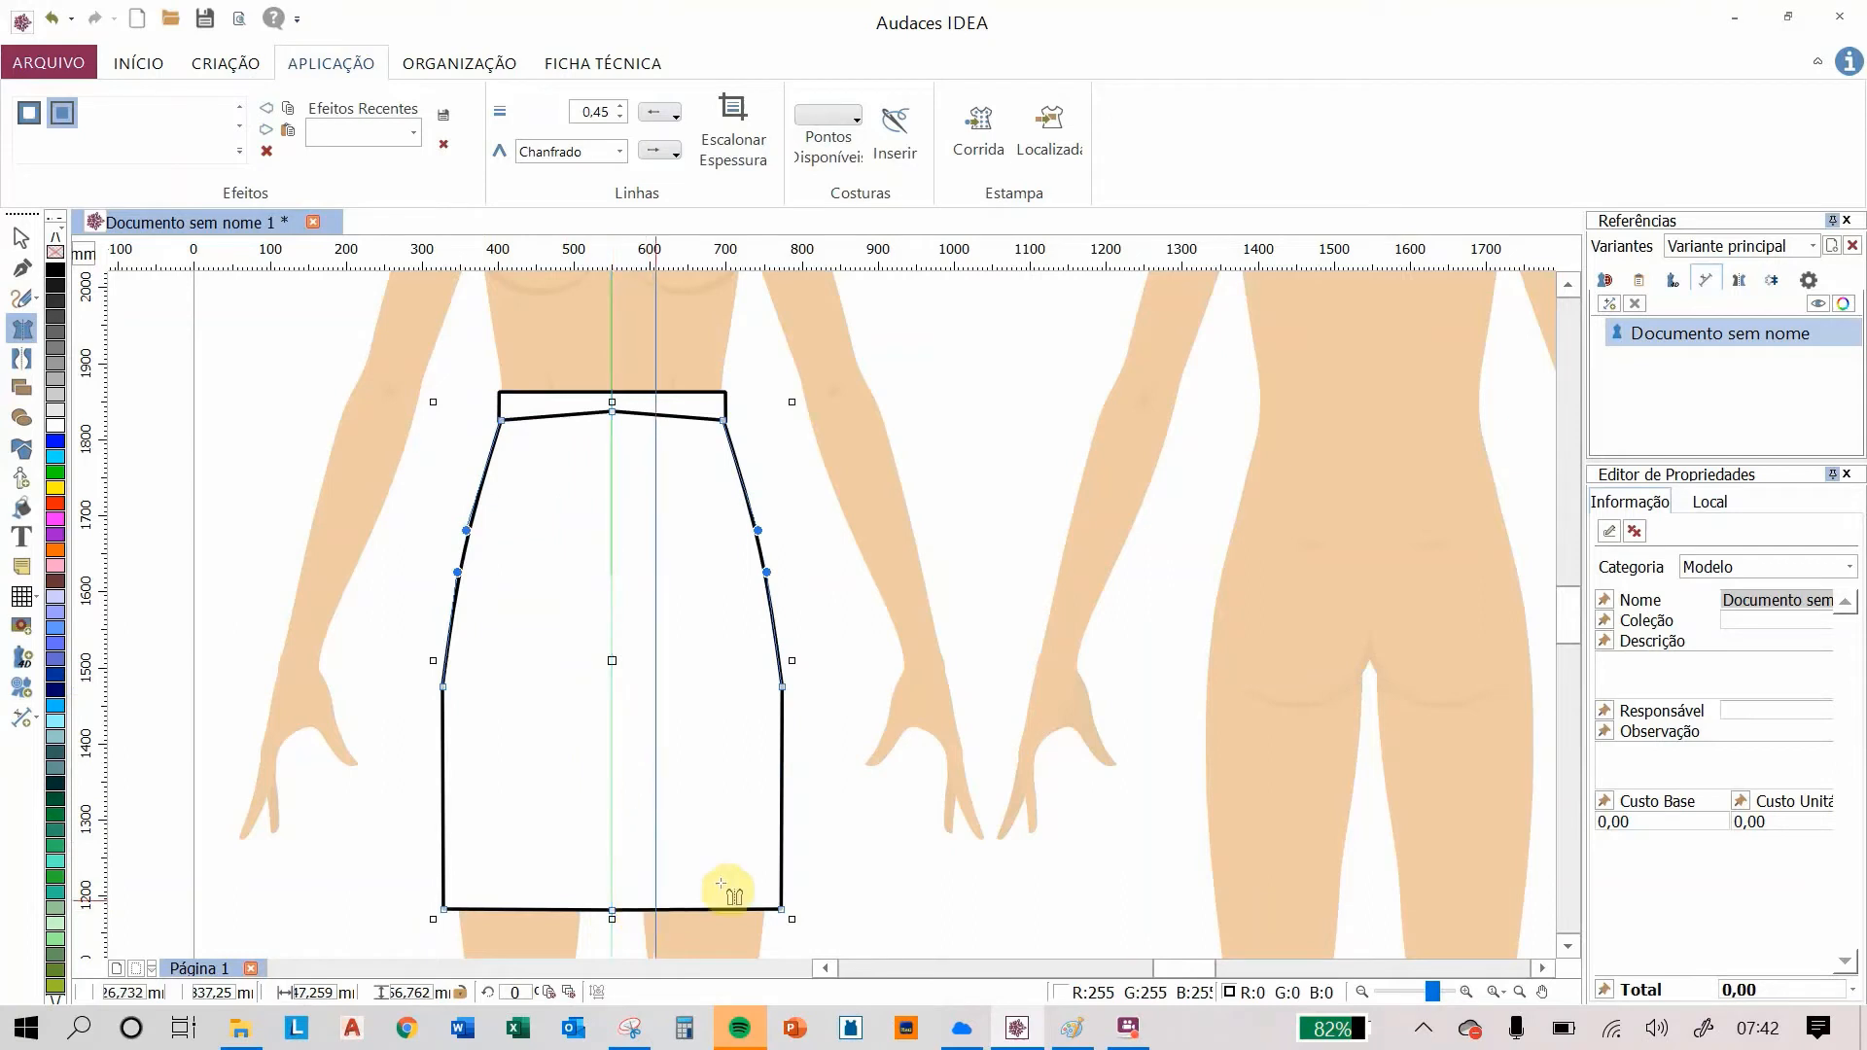
Step: Send the skirt body one step backward behind the waistband
{"action": "left_click", "coordinate": [13, 240]}
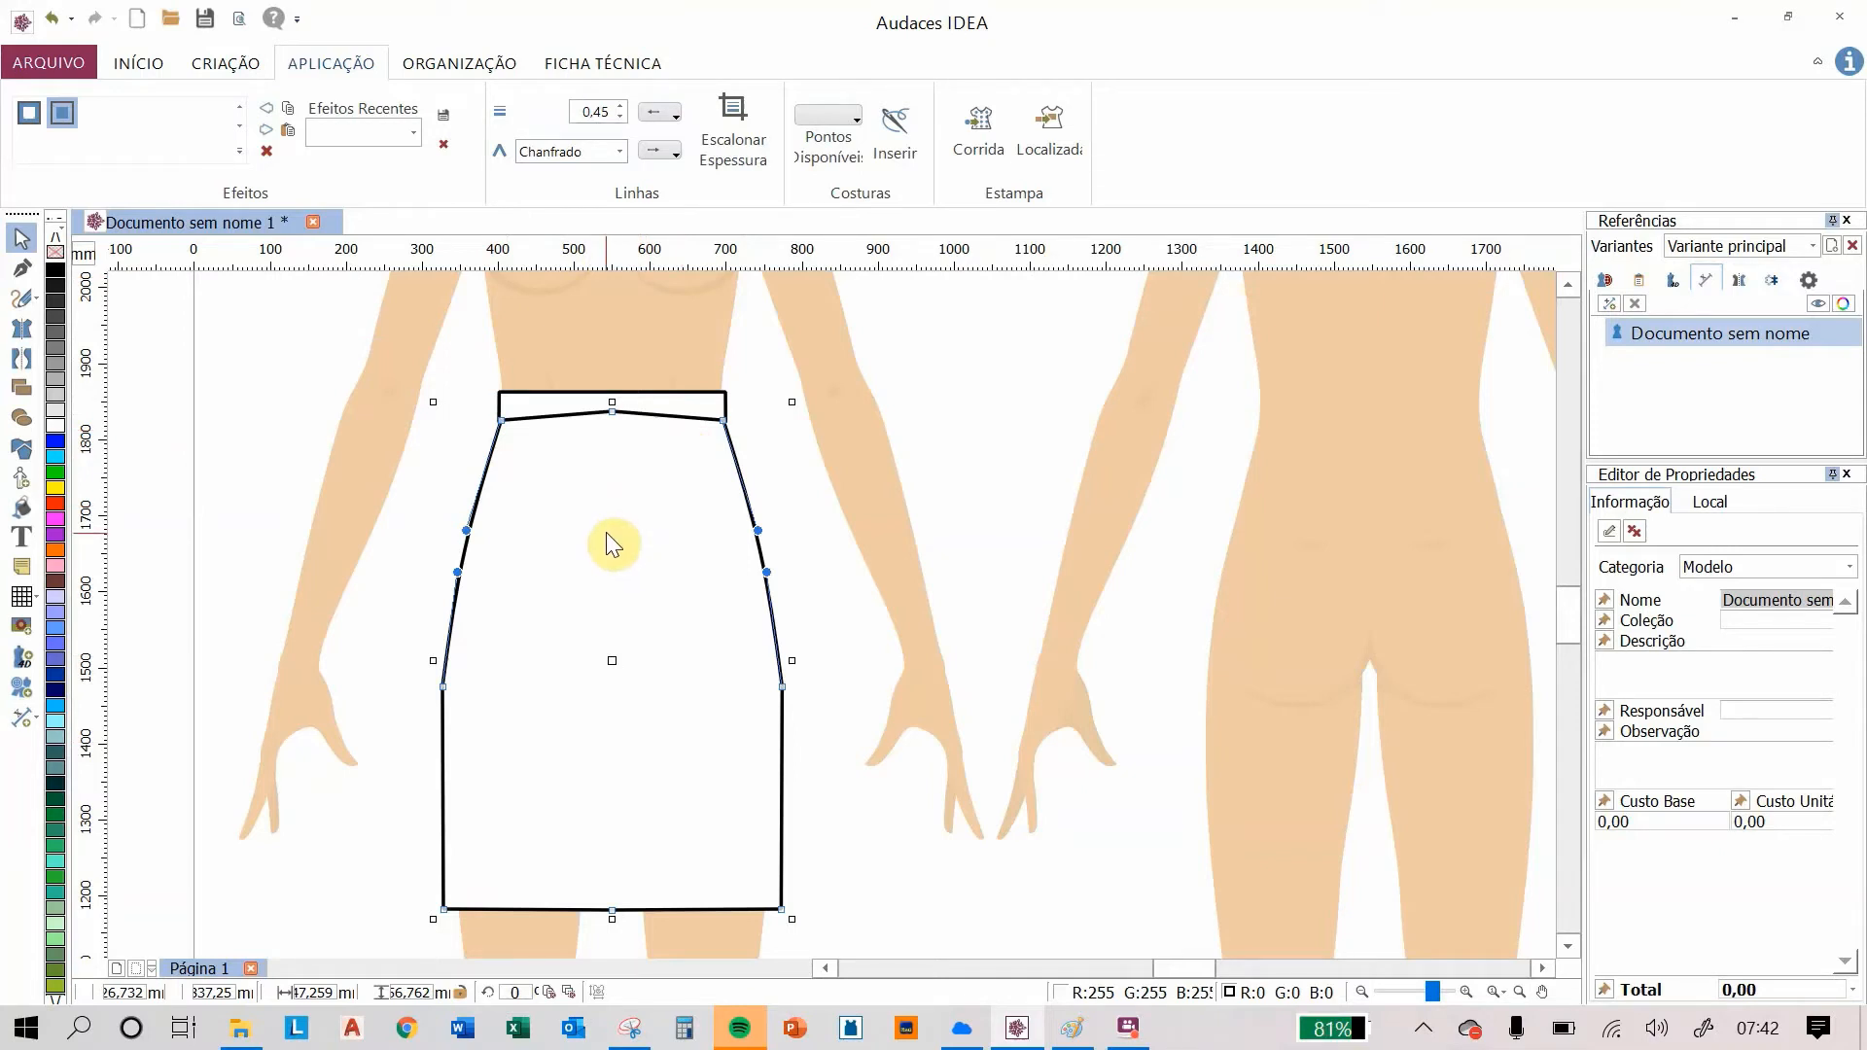
{"action": "left_click", "coordinate": [457, 68]}
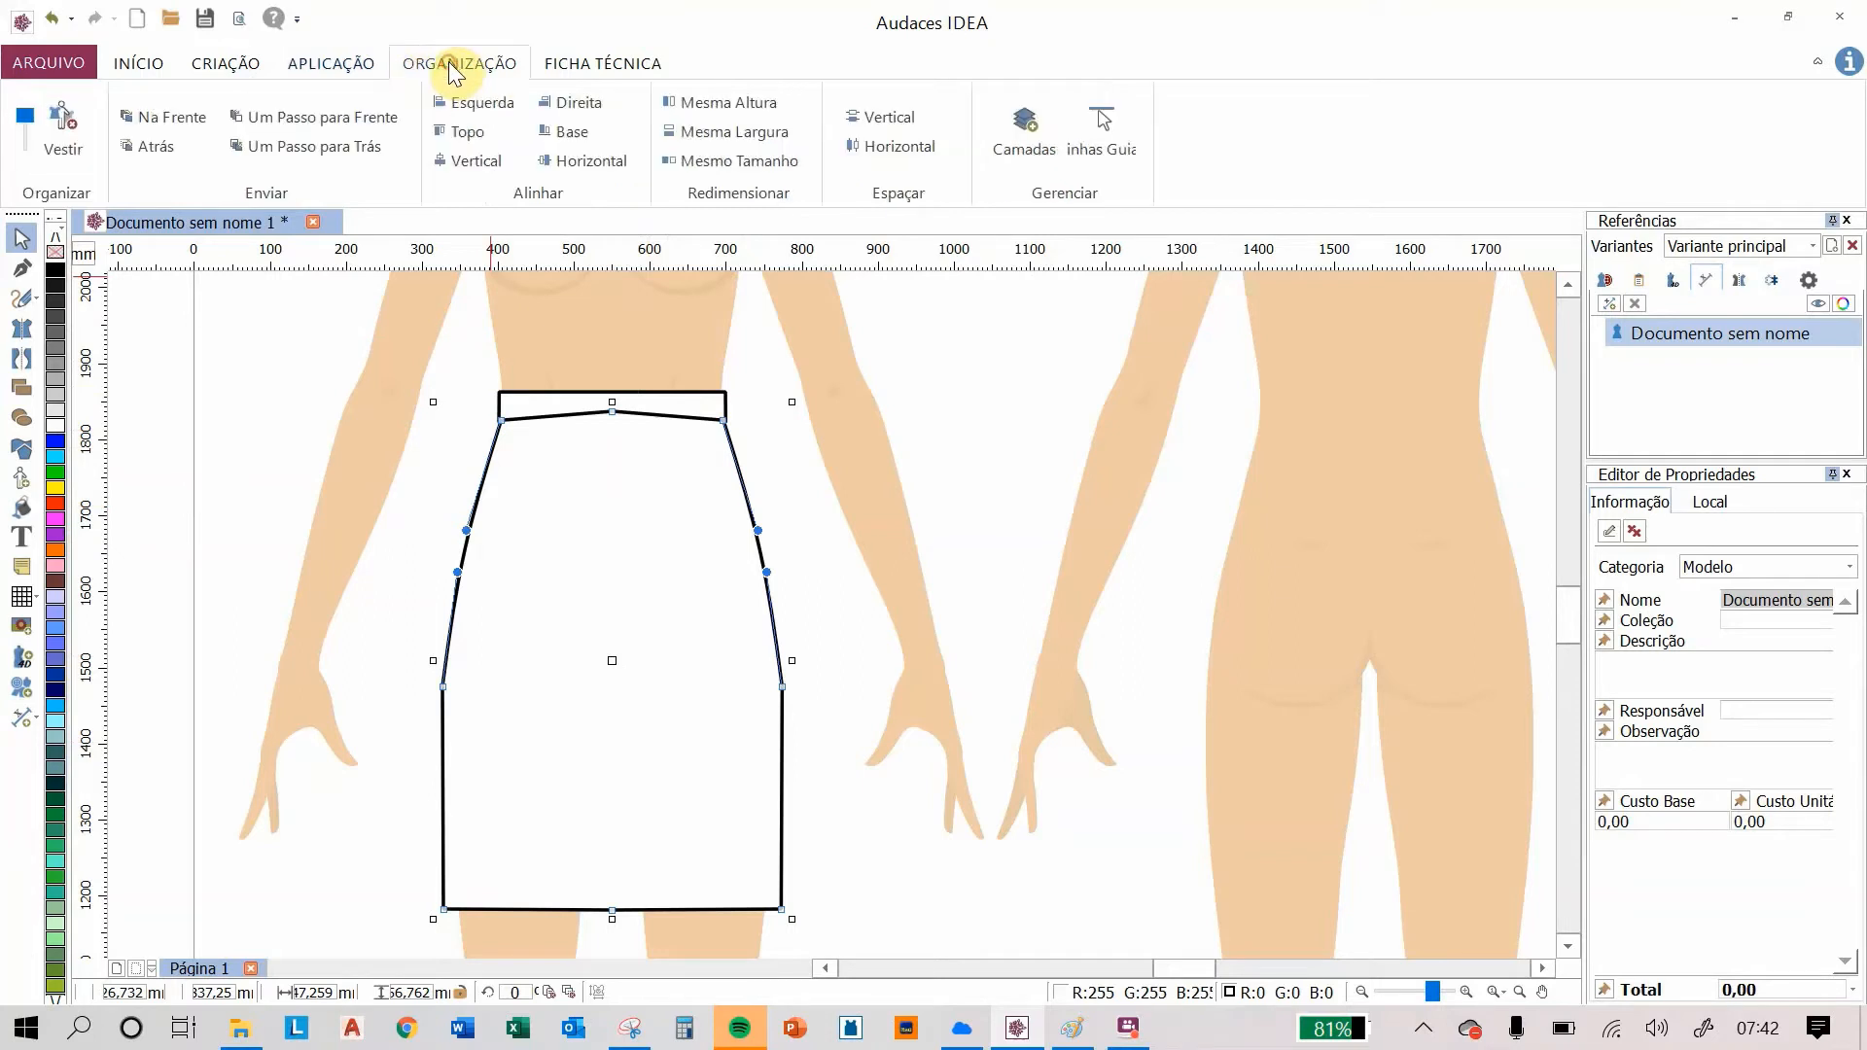
{"action": "left_click", "coordinate": [319, 144]}
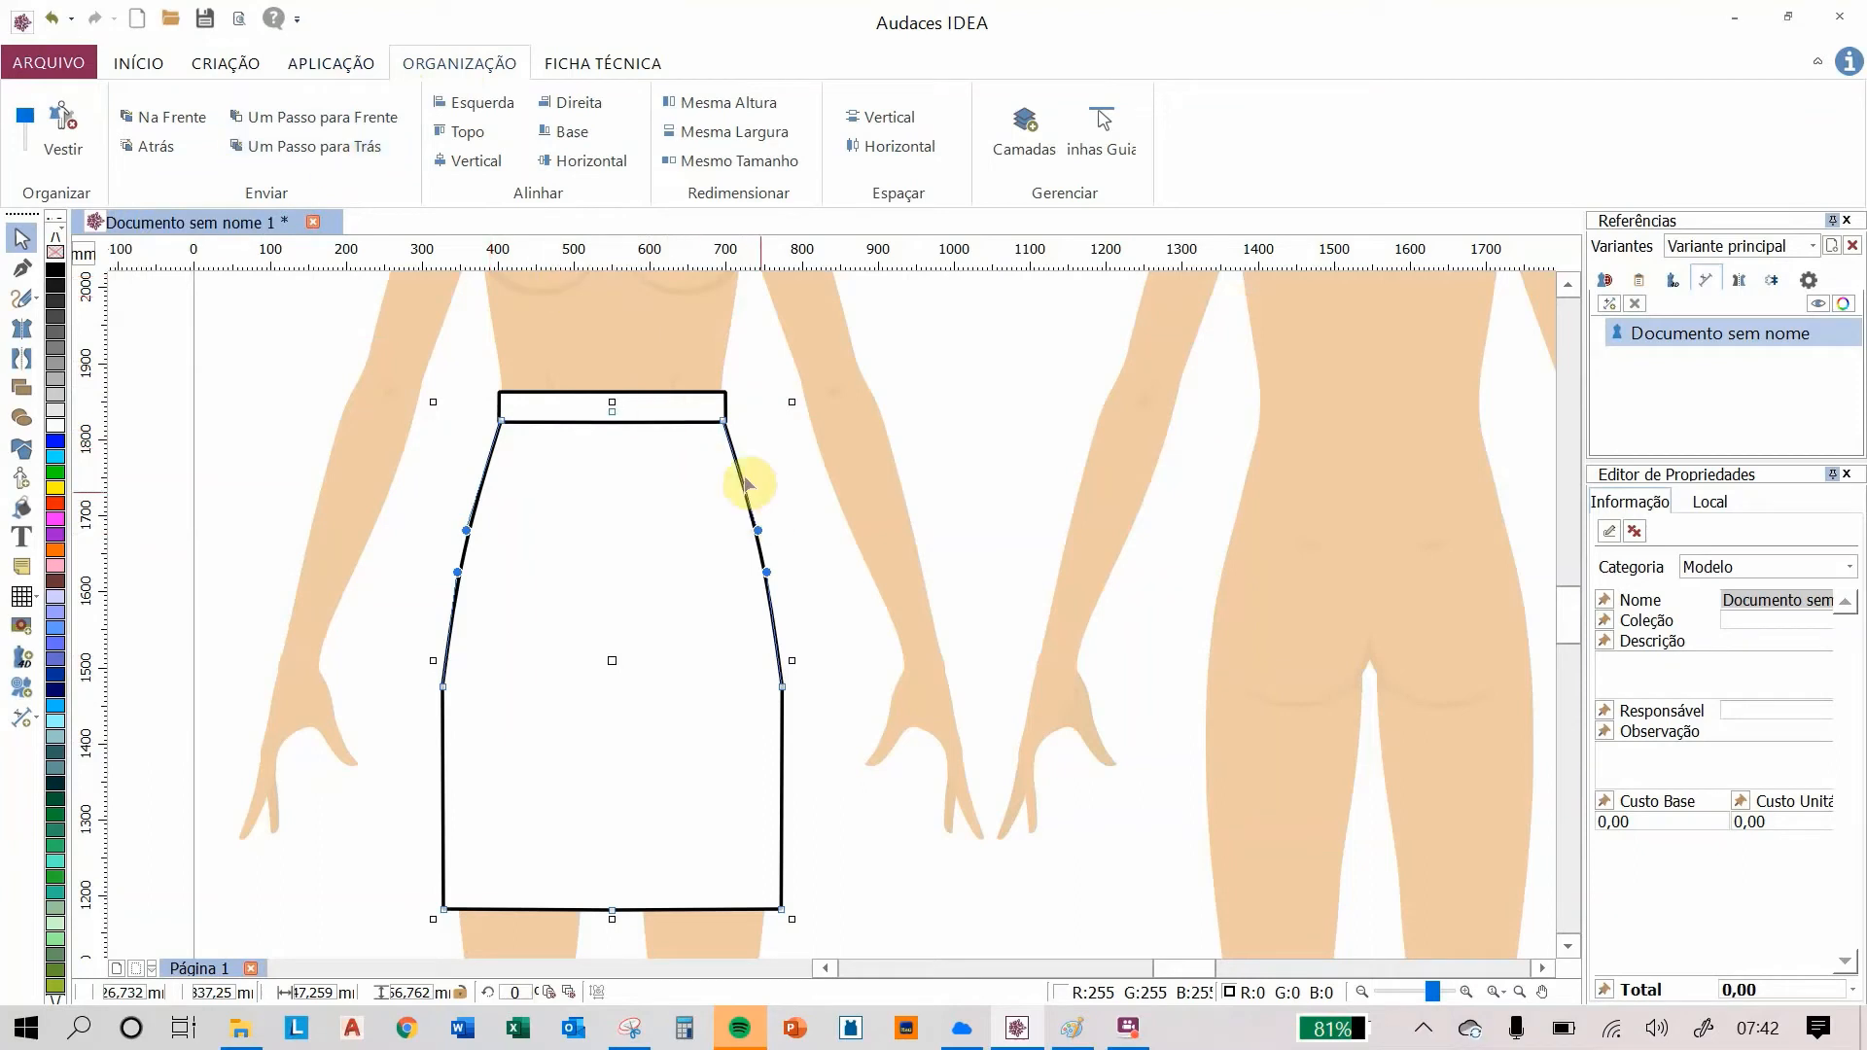
{"action": "left_click", "coordinate": [792, 457]}
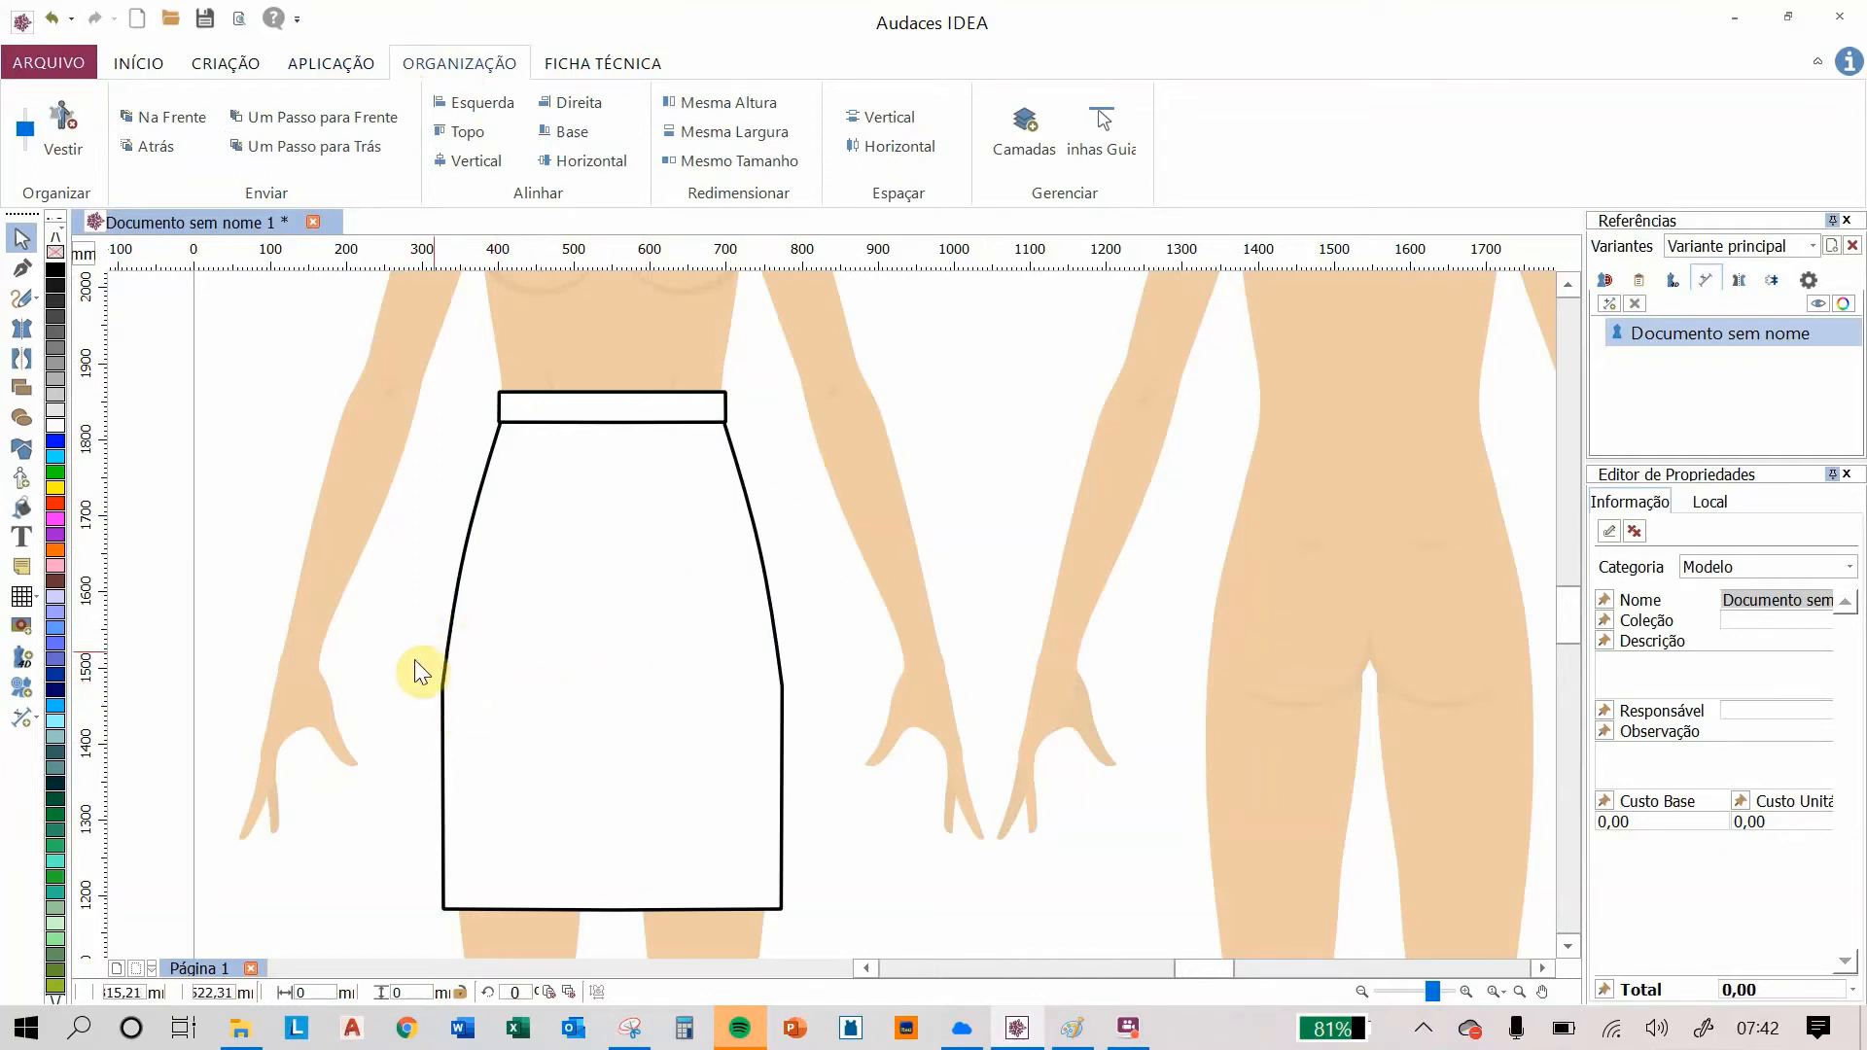
Step: Move a hip node of the skirt outline slightly outward to smooth the side curve
{"action": "scroll", "coordinate": [448, 698], "scroll_direction": "up", "scroll_amount": 1}
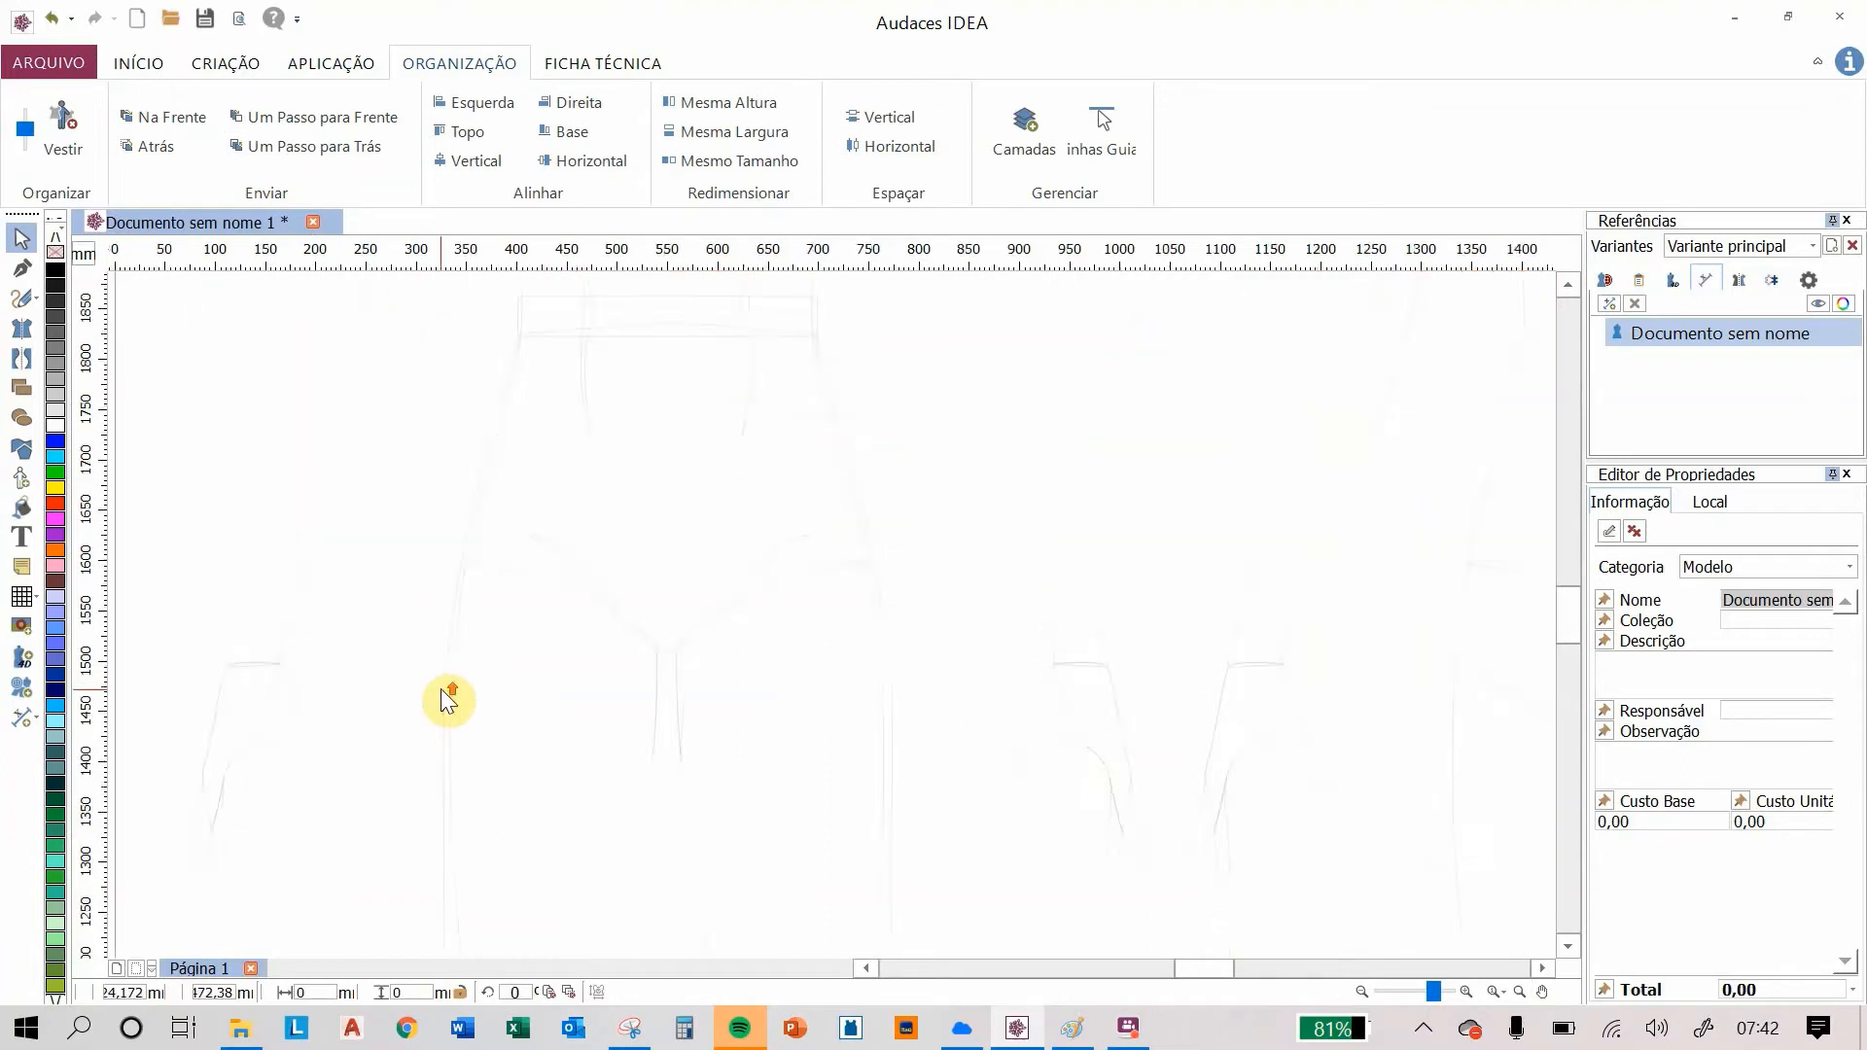
{"action": "scroll", "coordinate": [448, 698], "scroll_direction": "up", "scroll_amount": 1}
{"action": "scroll", "coordinate": [458, 691], "scroll_direction": "down", "scroll_amount": 2}
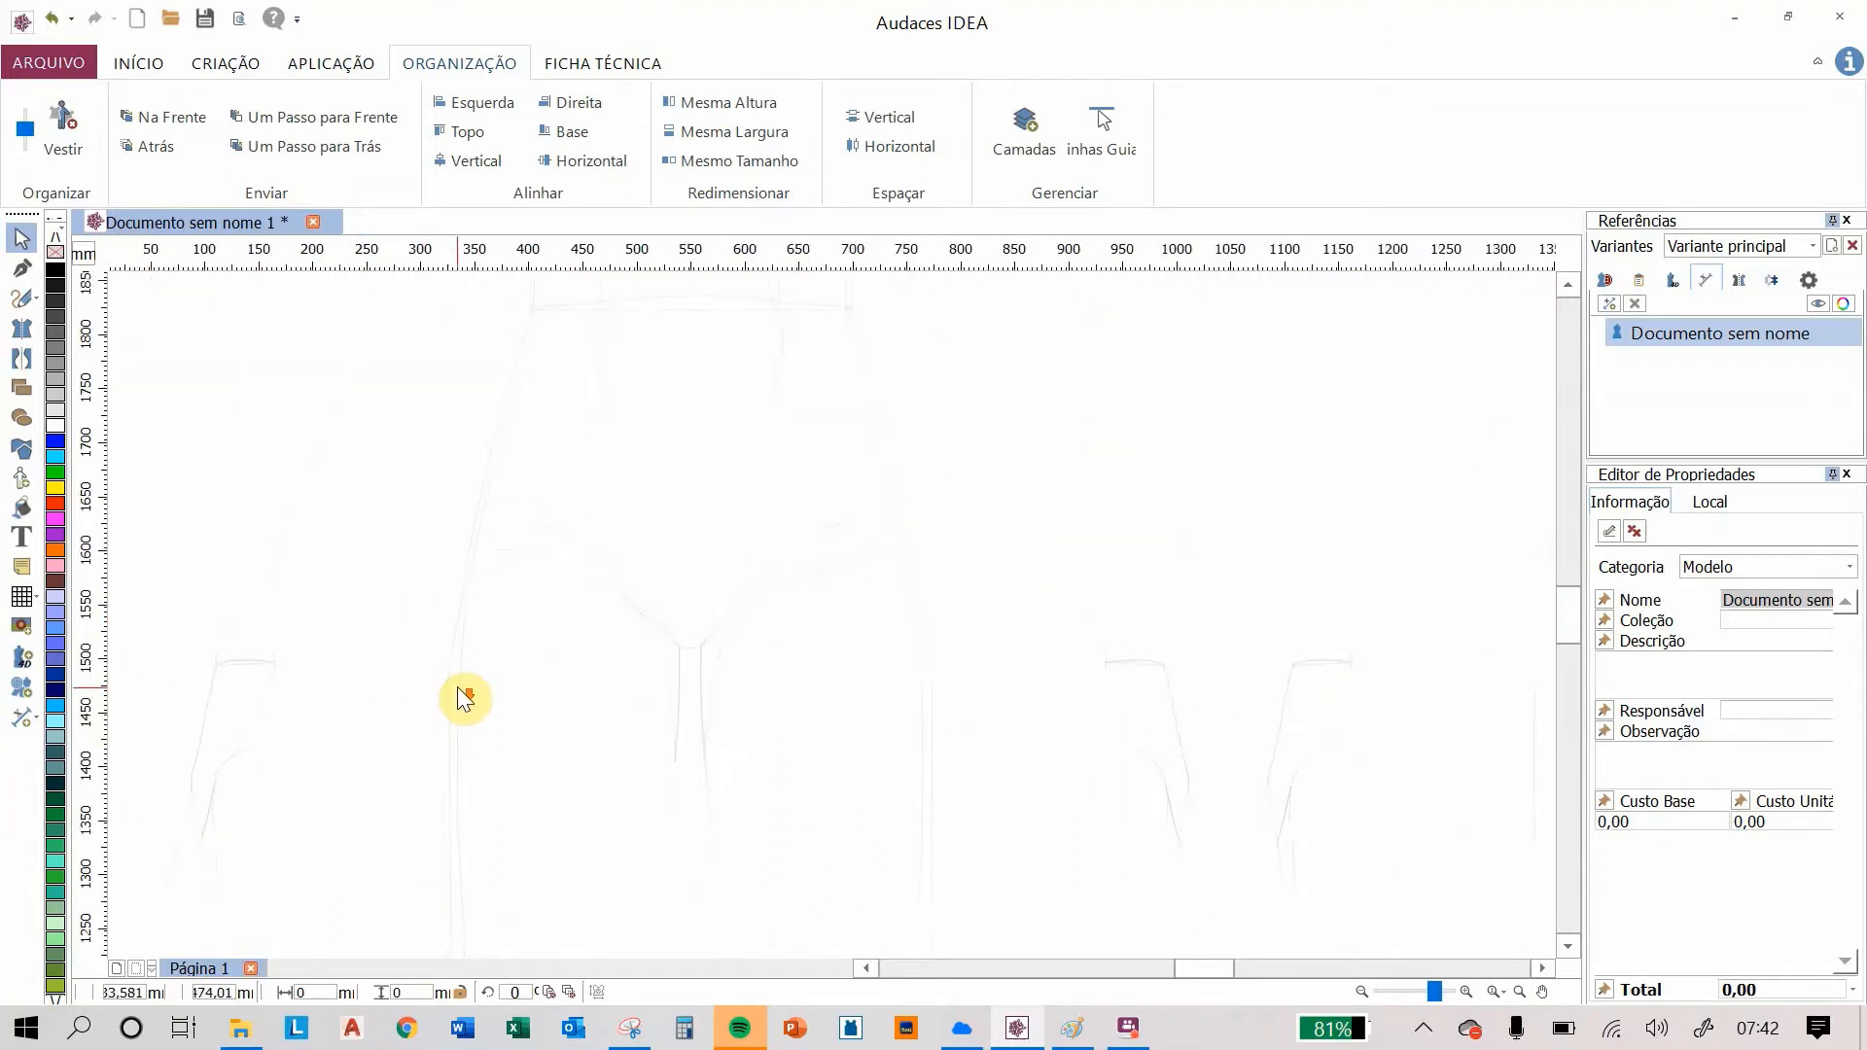
{"action": "left_click", "coordinate": [471, 545]}
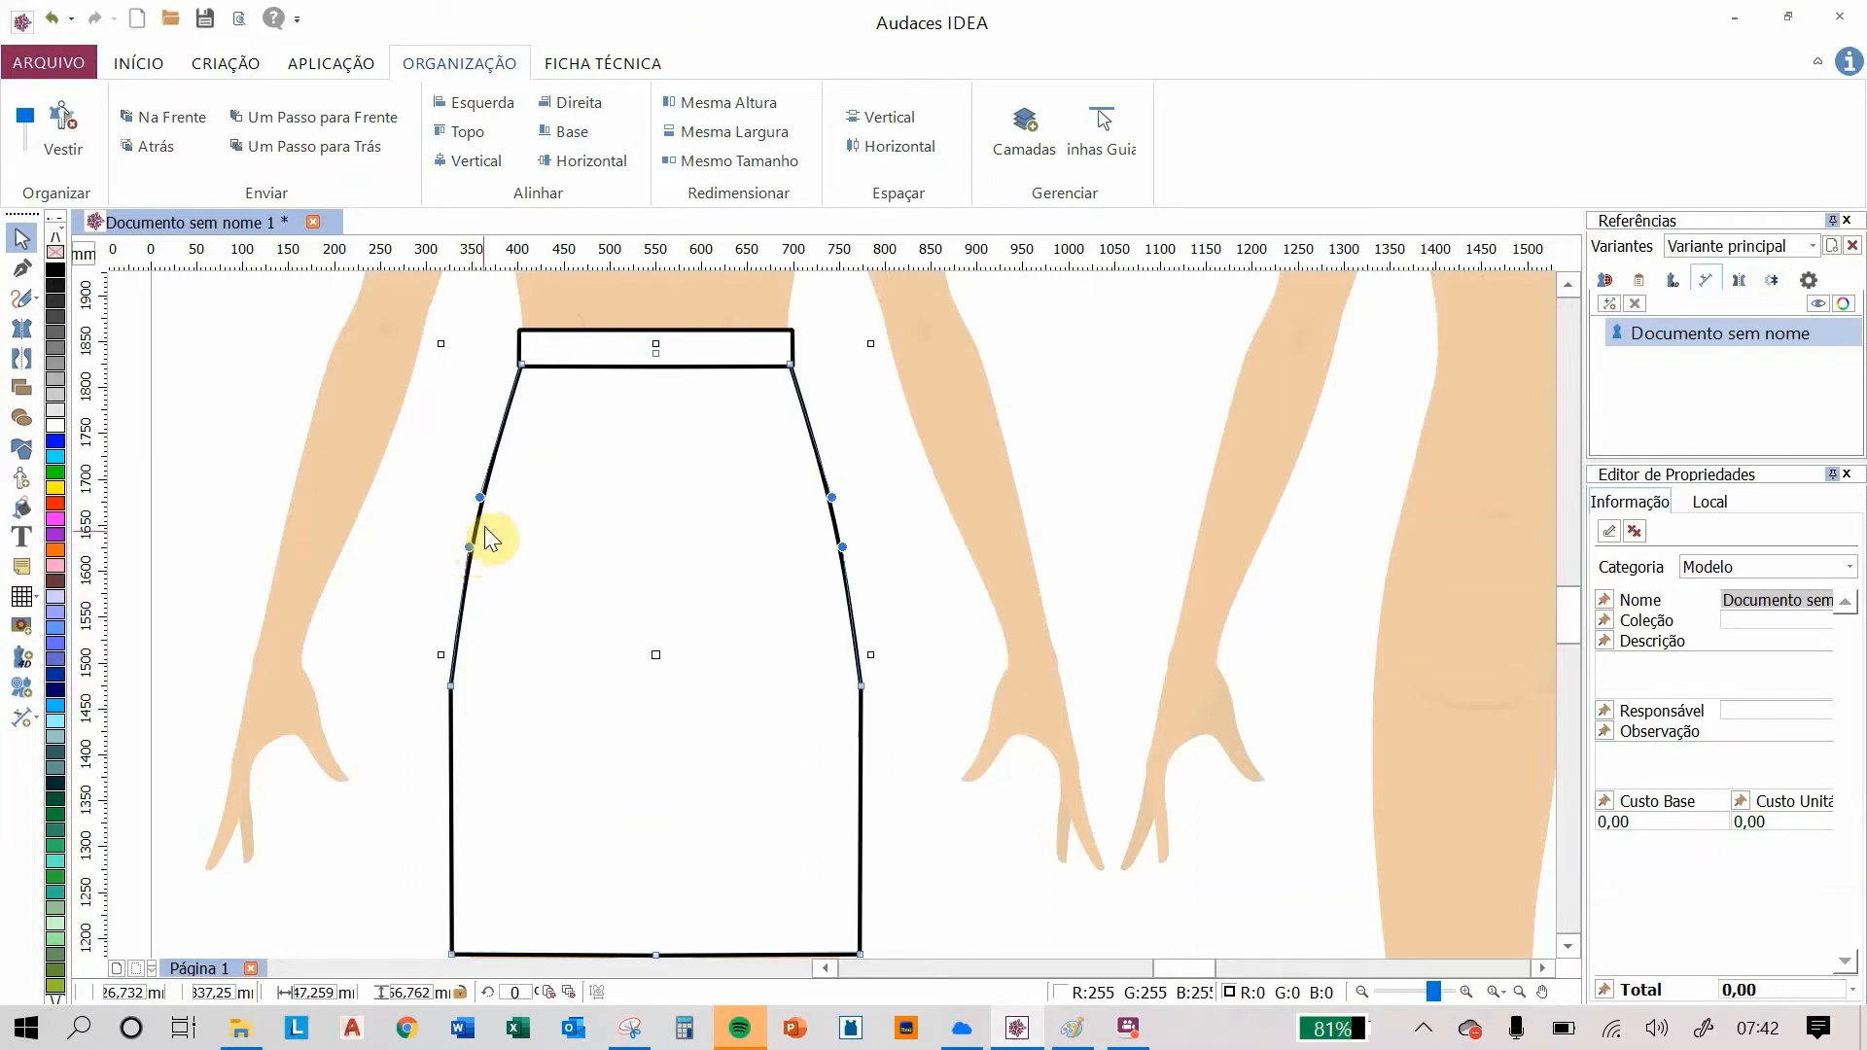
{"action": "double_click", "coordinate": [478, 499]}
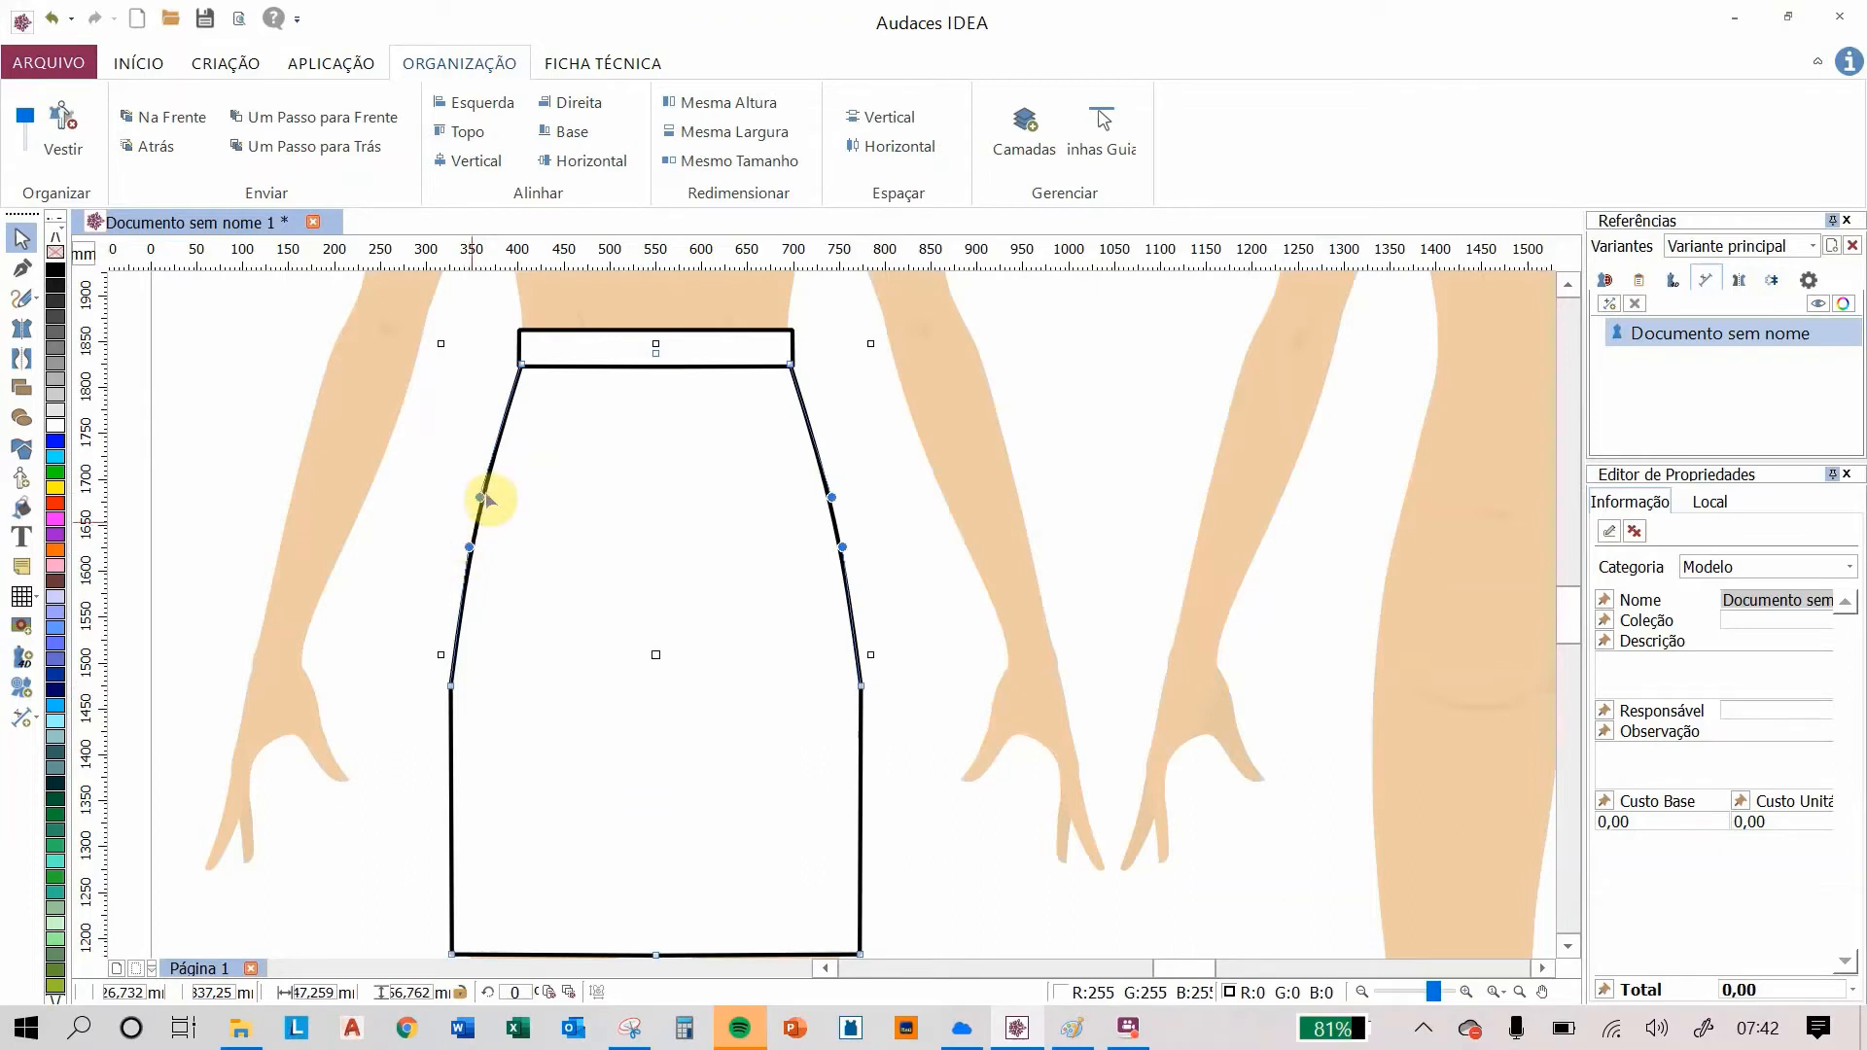
{"action": "left_click", "coordinate": [468, 551]}
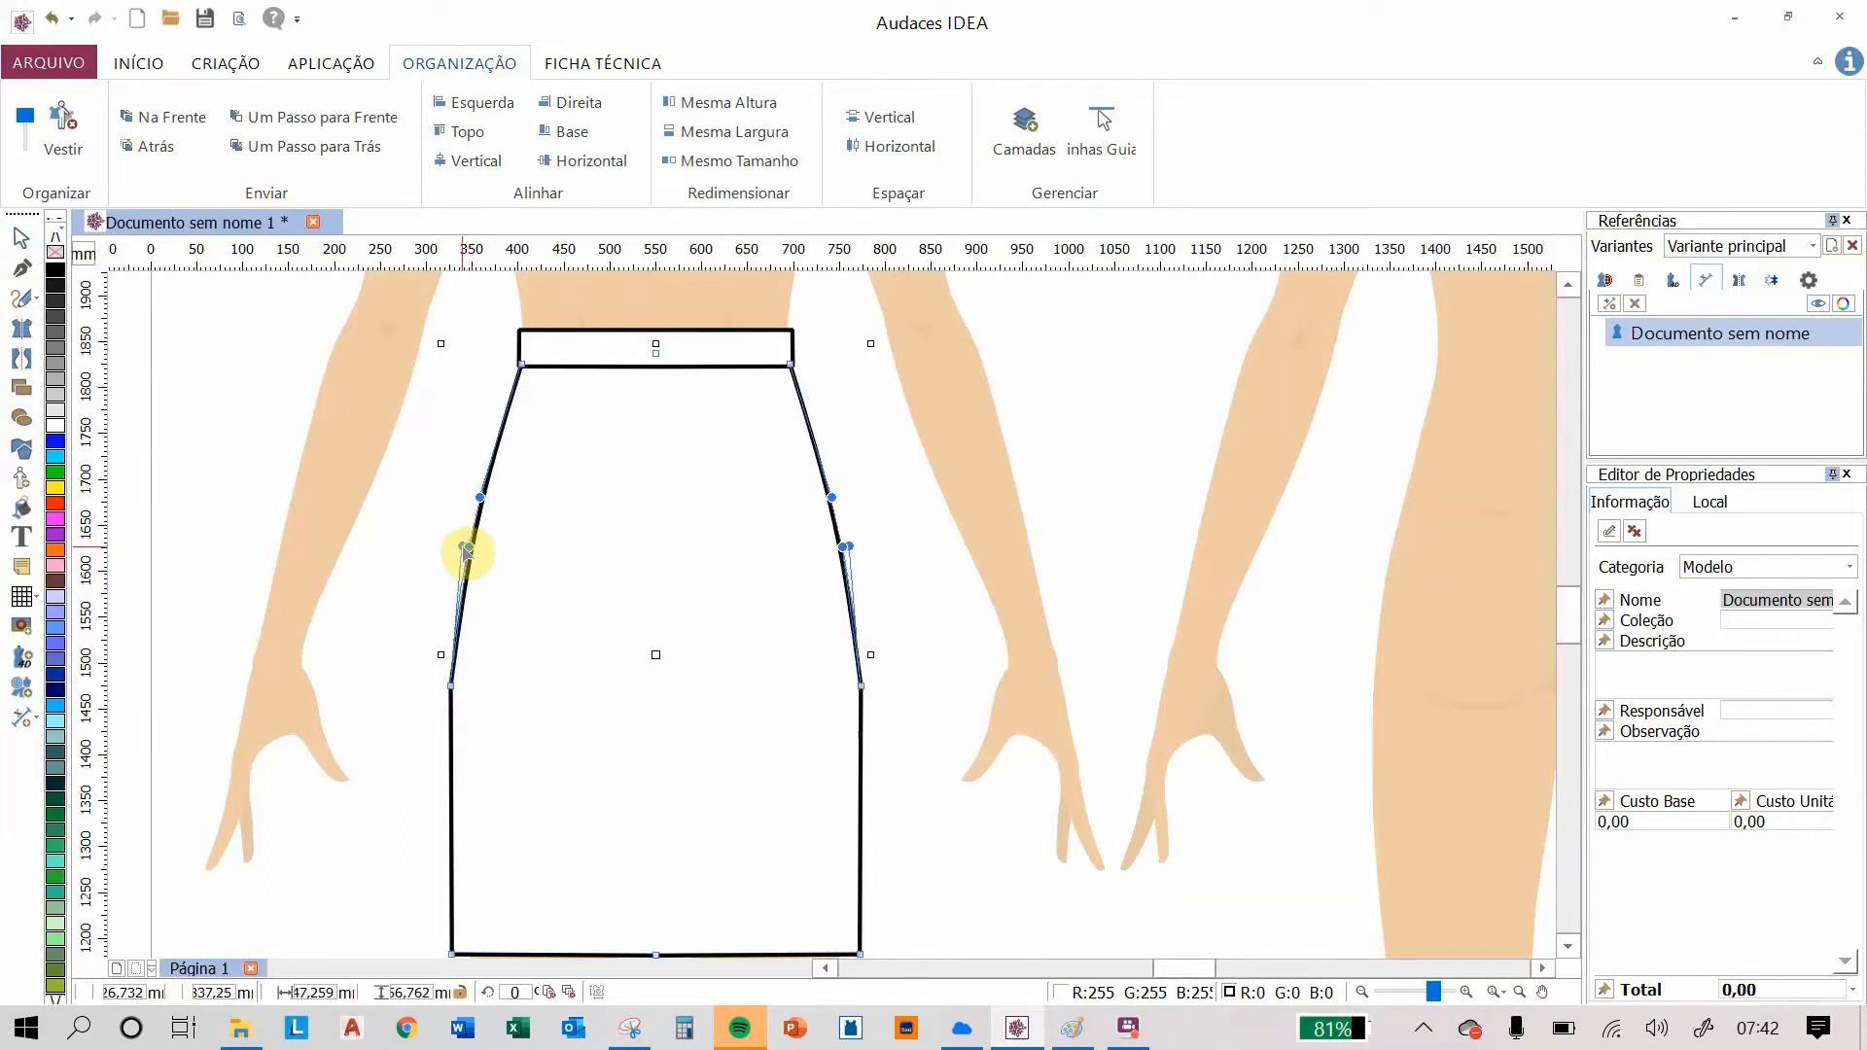
{"action": "left_click_drag", "start_coordinate": [465, 550], "coordinate": [458, 544]}
{"action": "left_click", "coordinate": [400, 506]}
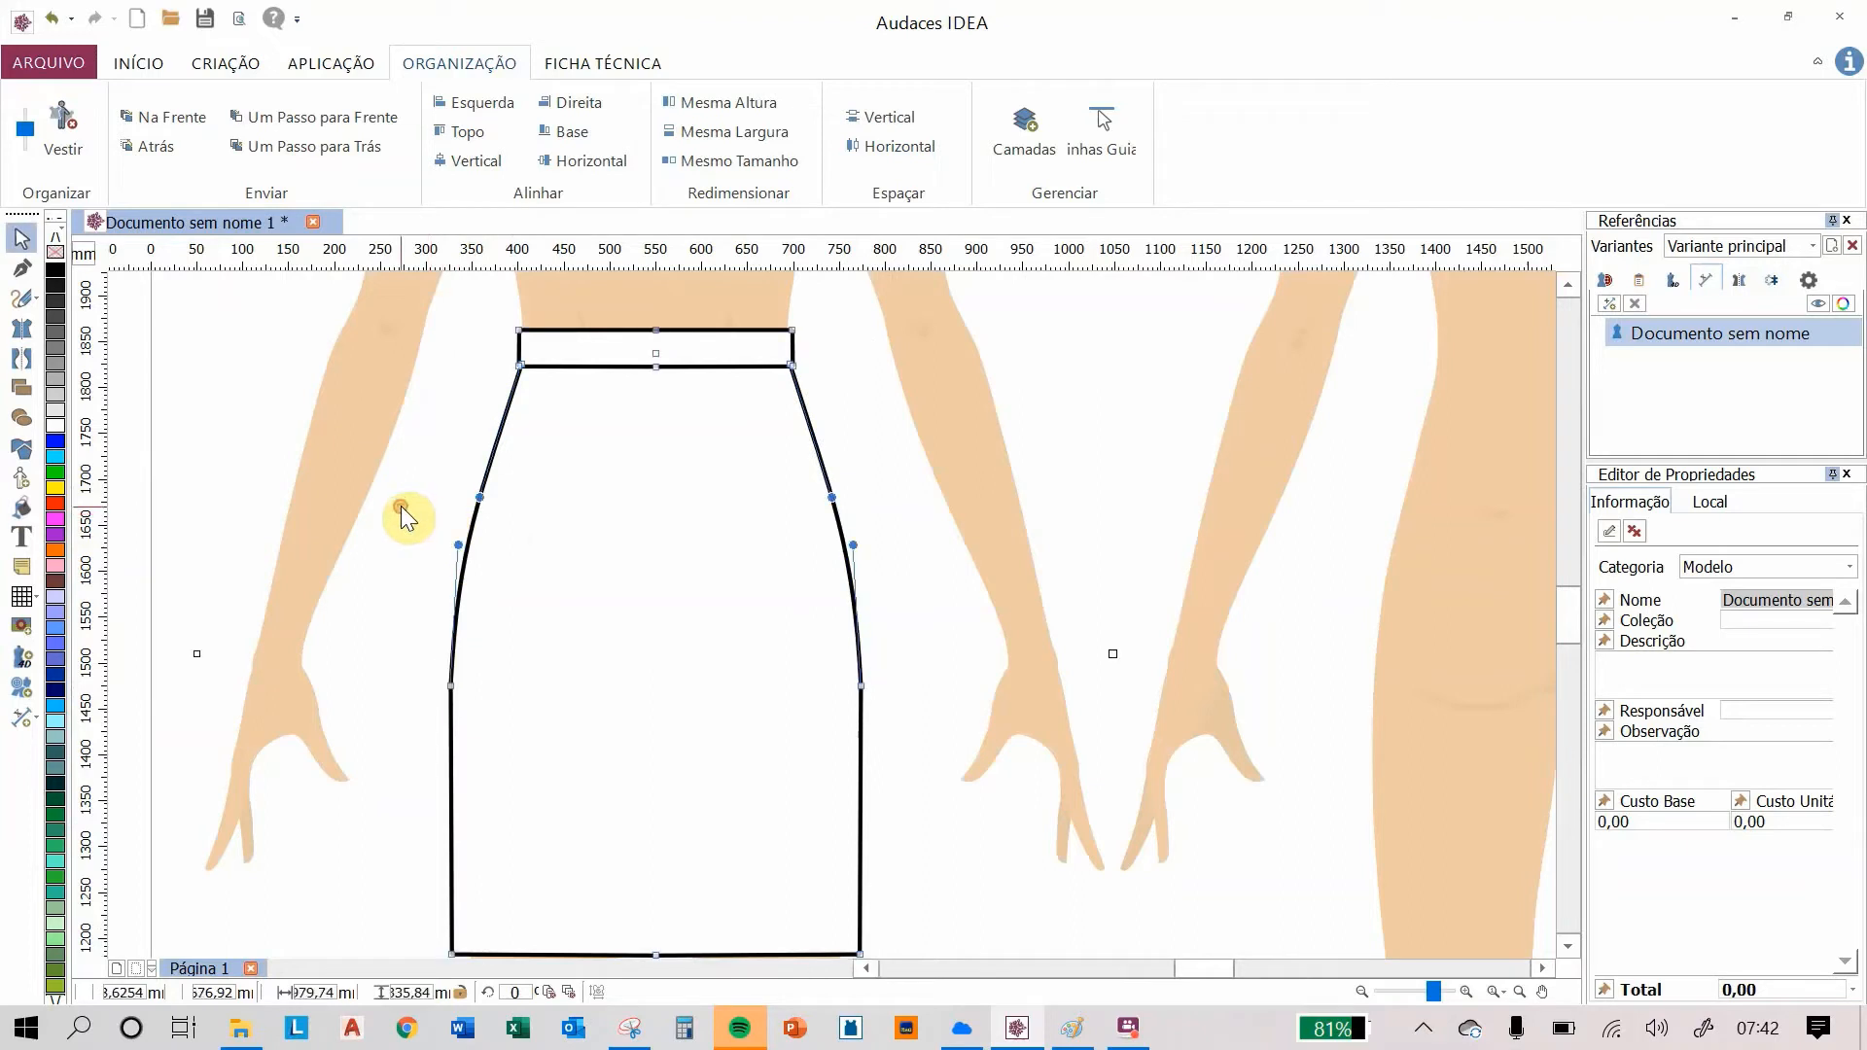
{"action": "left_click", "coordinate": [1036, 428]}
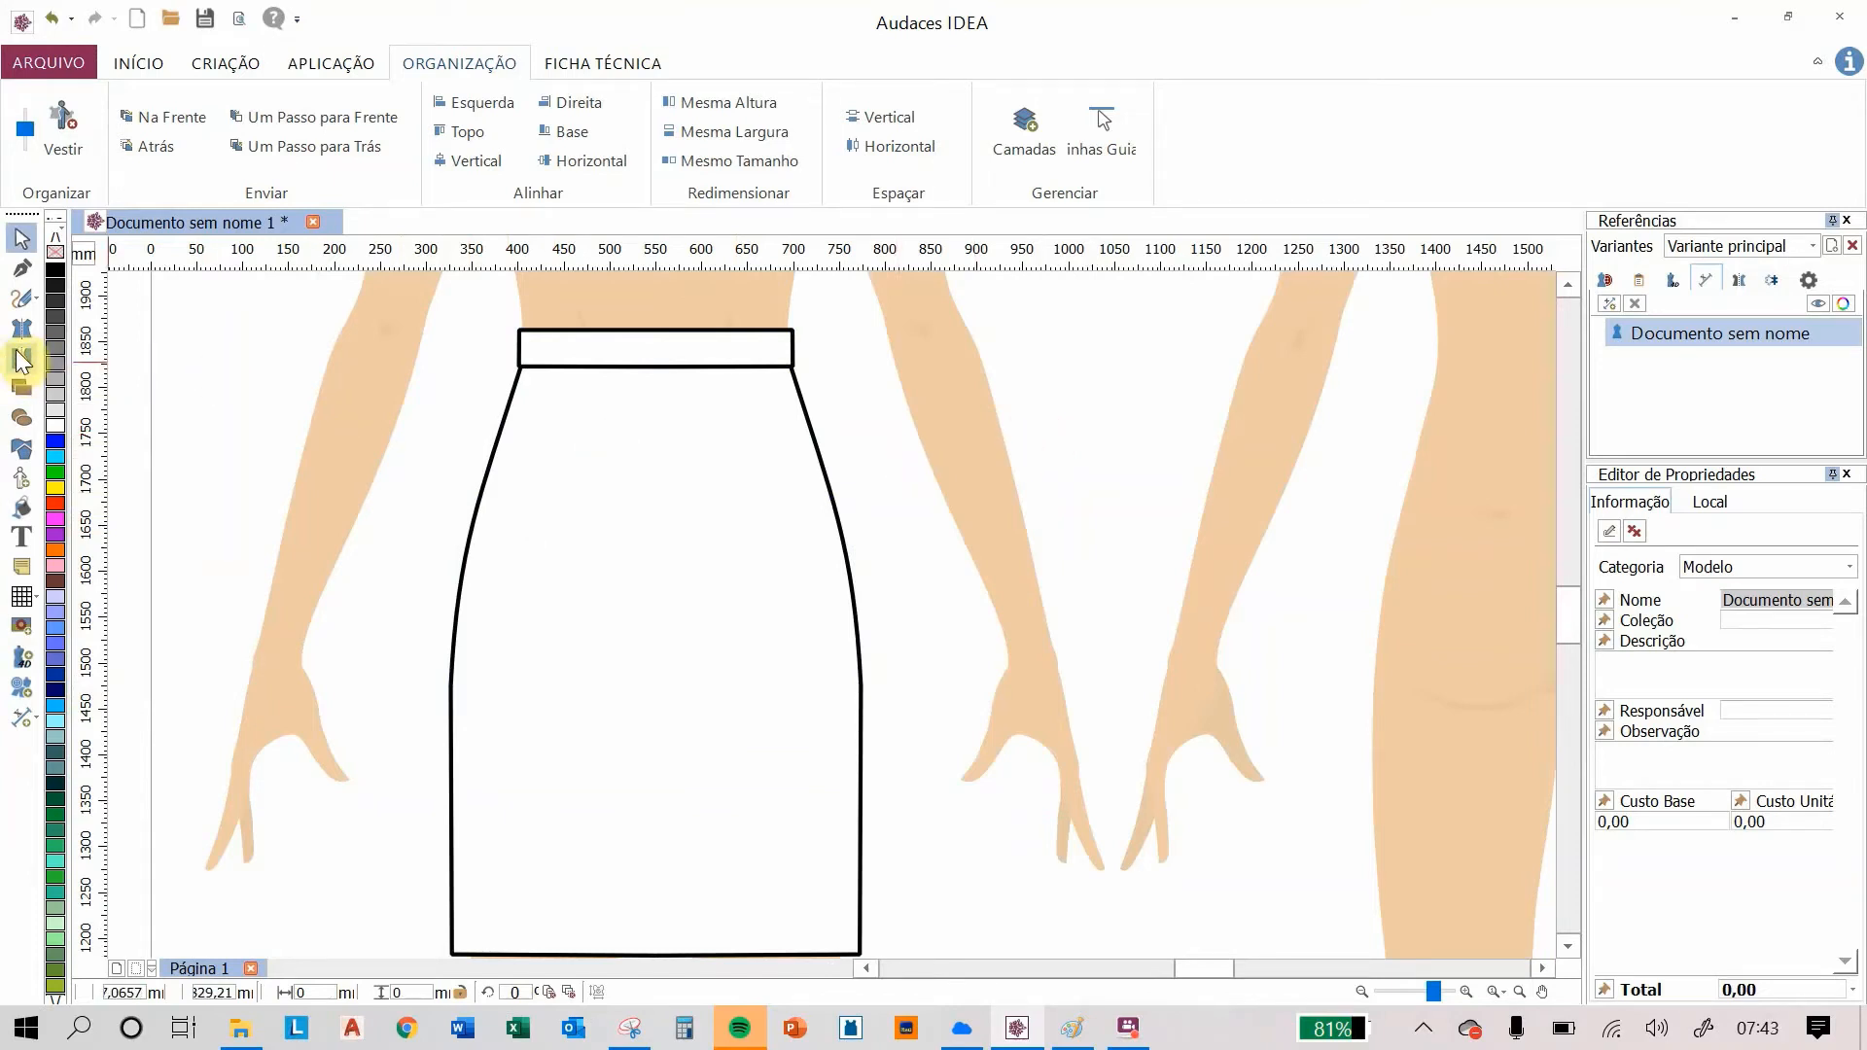
Step: With the mirrored lines tool, draw a pair of front darts from the waistband down, mirrored about the centre line
{"action": "scroll", "coordinate": [607, 388], "scroll_direction": "down", "scroll_amount": 2}
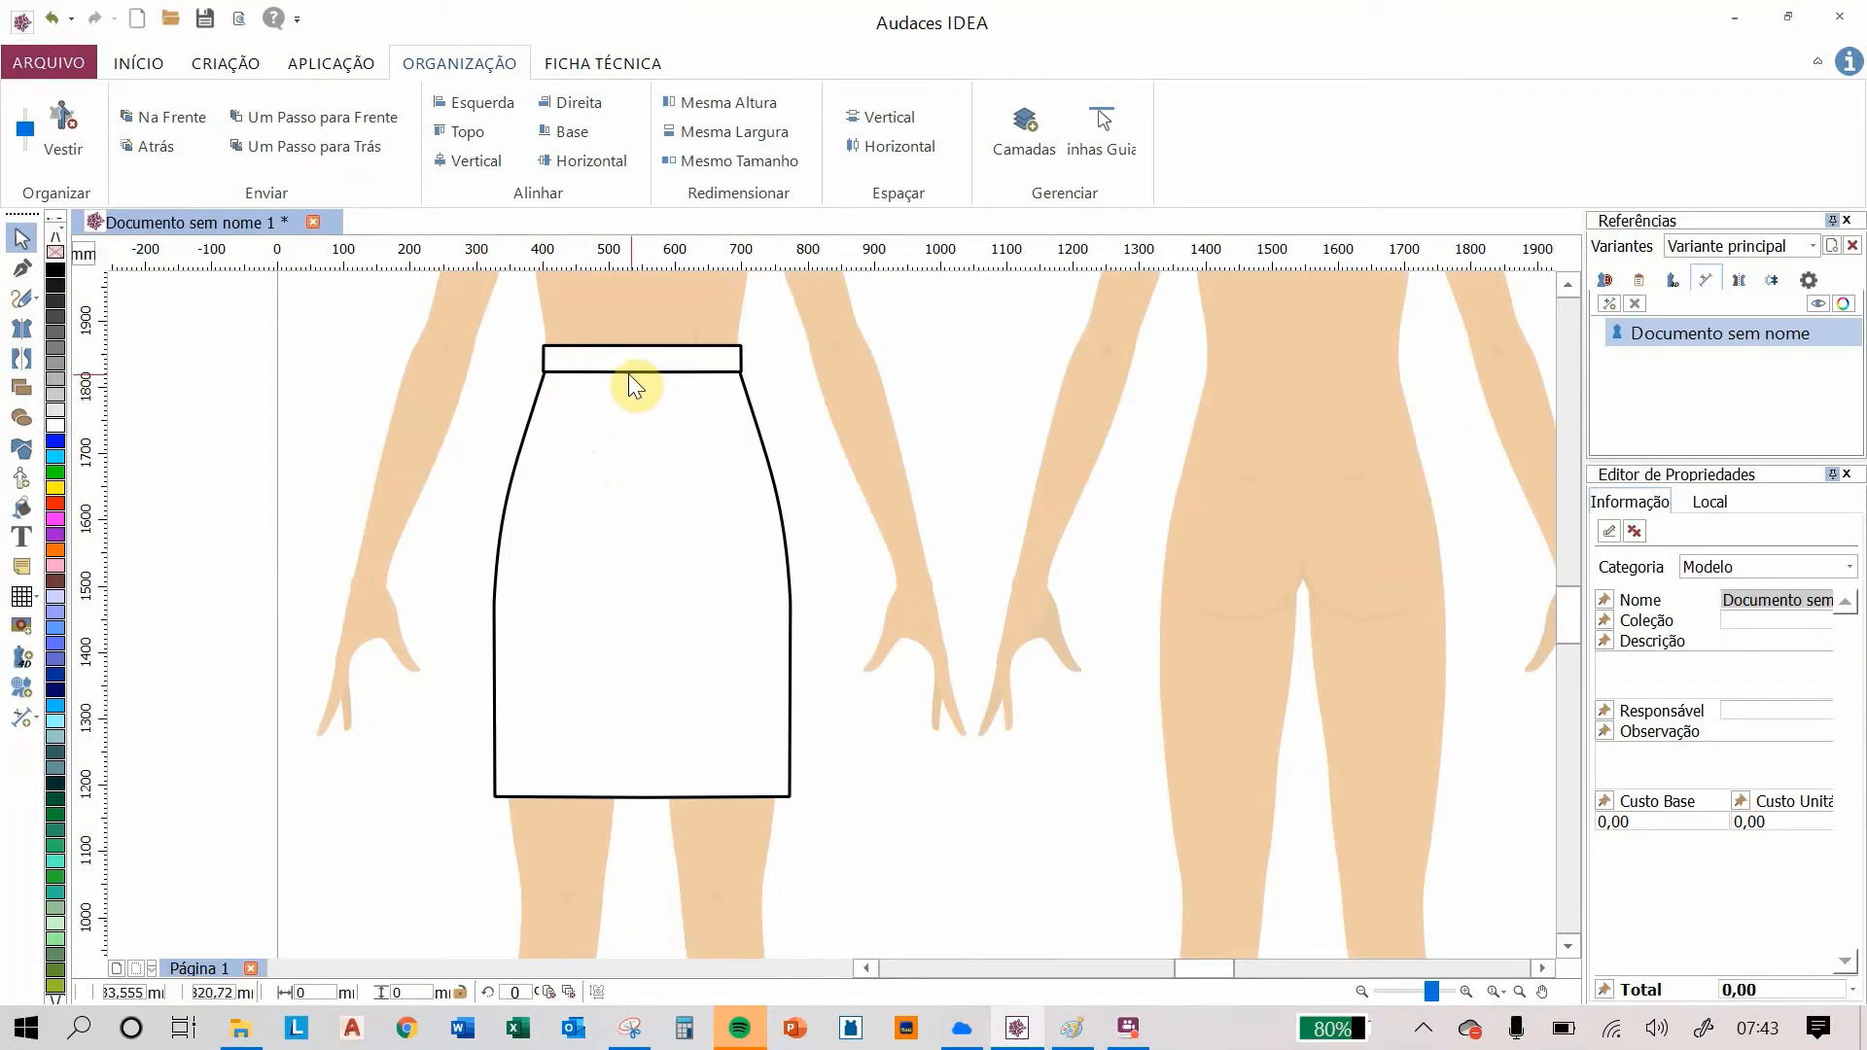
{"action": "left_click", "coordinate": [21, 360]}
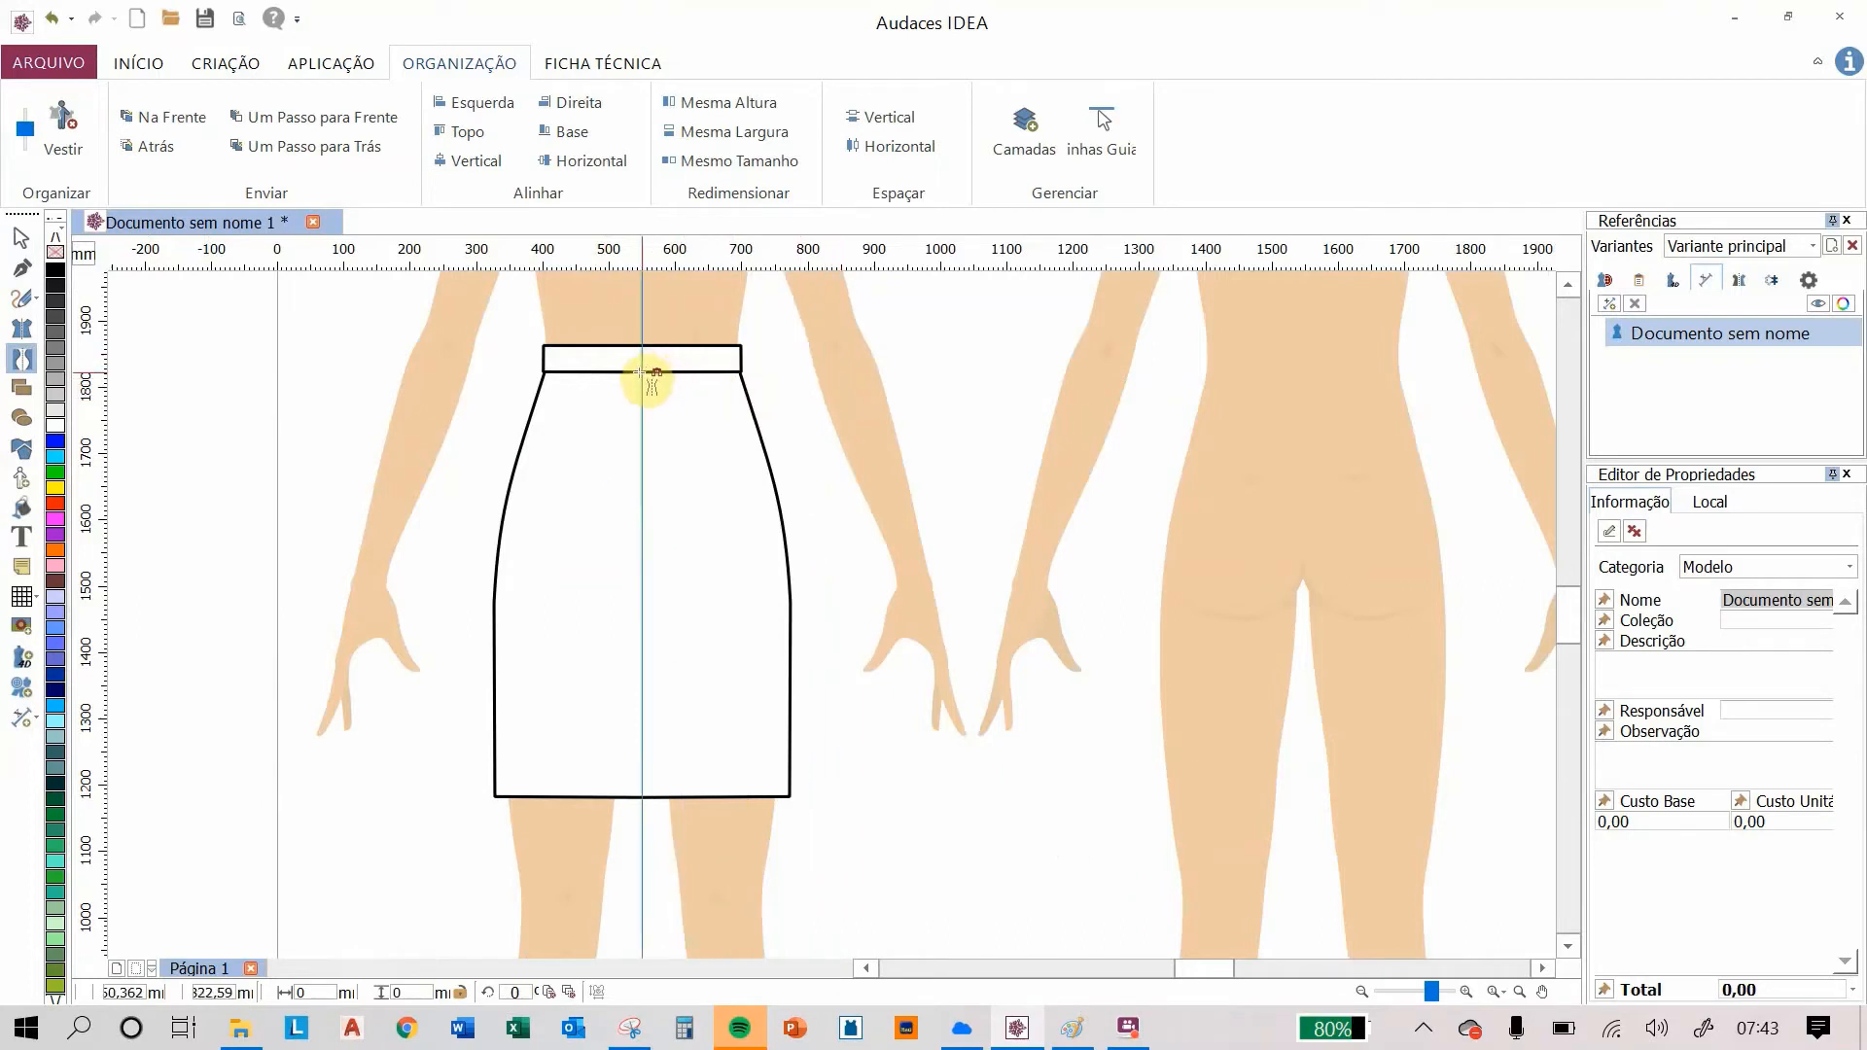
{"action": "left_click", "coordinate": [641, 373]}
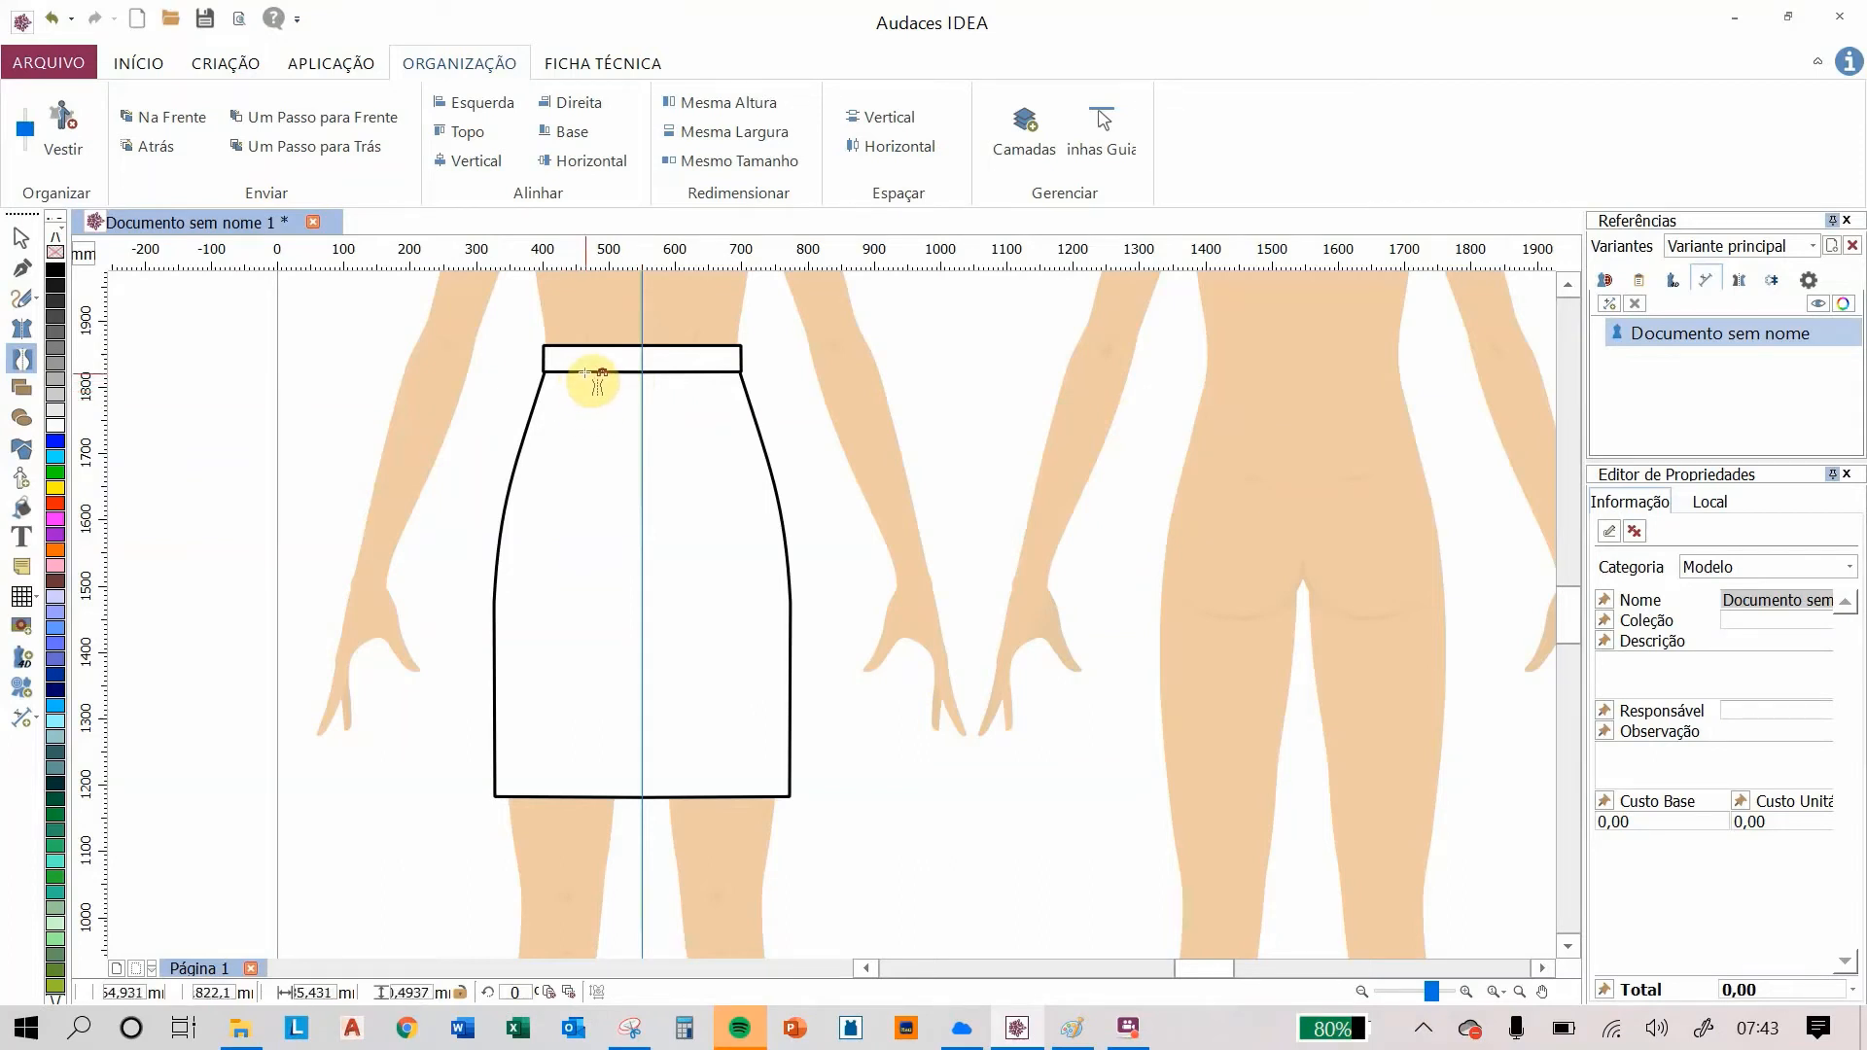
{"action": "left_click", "coordinate": [584, 372]}
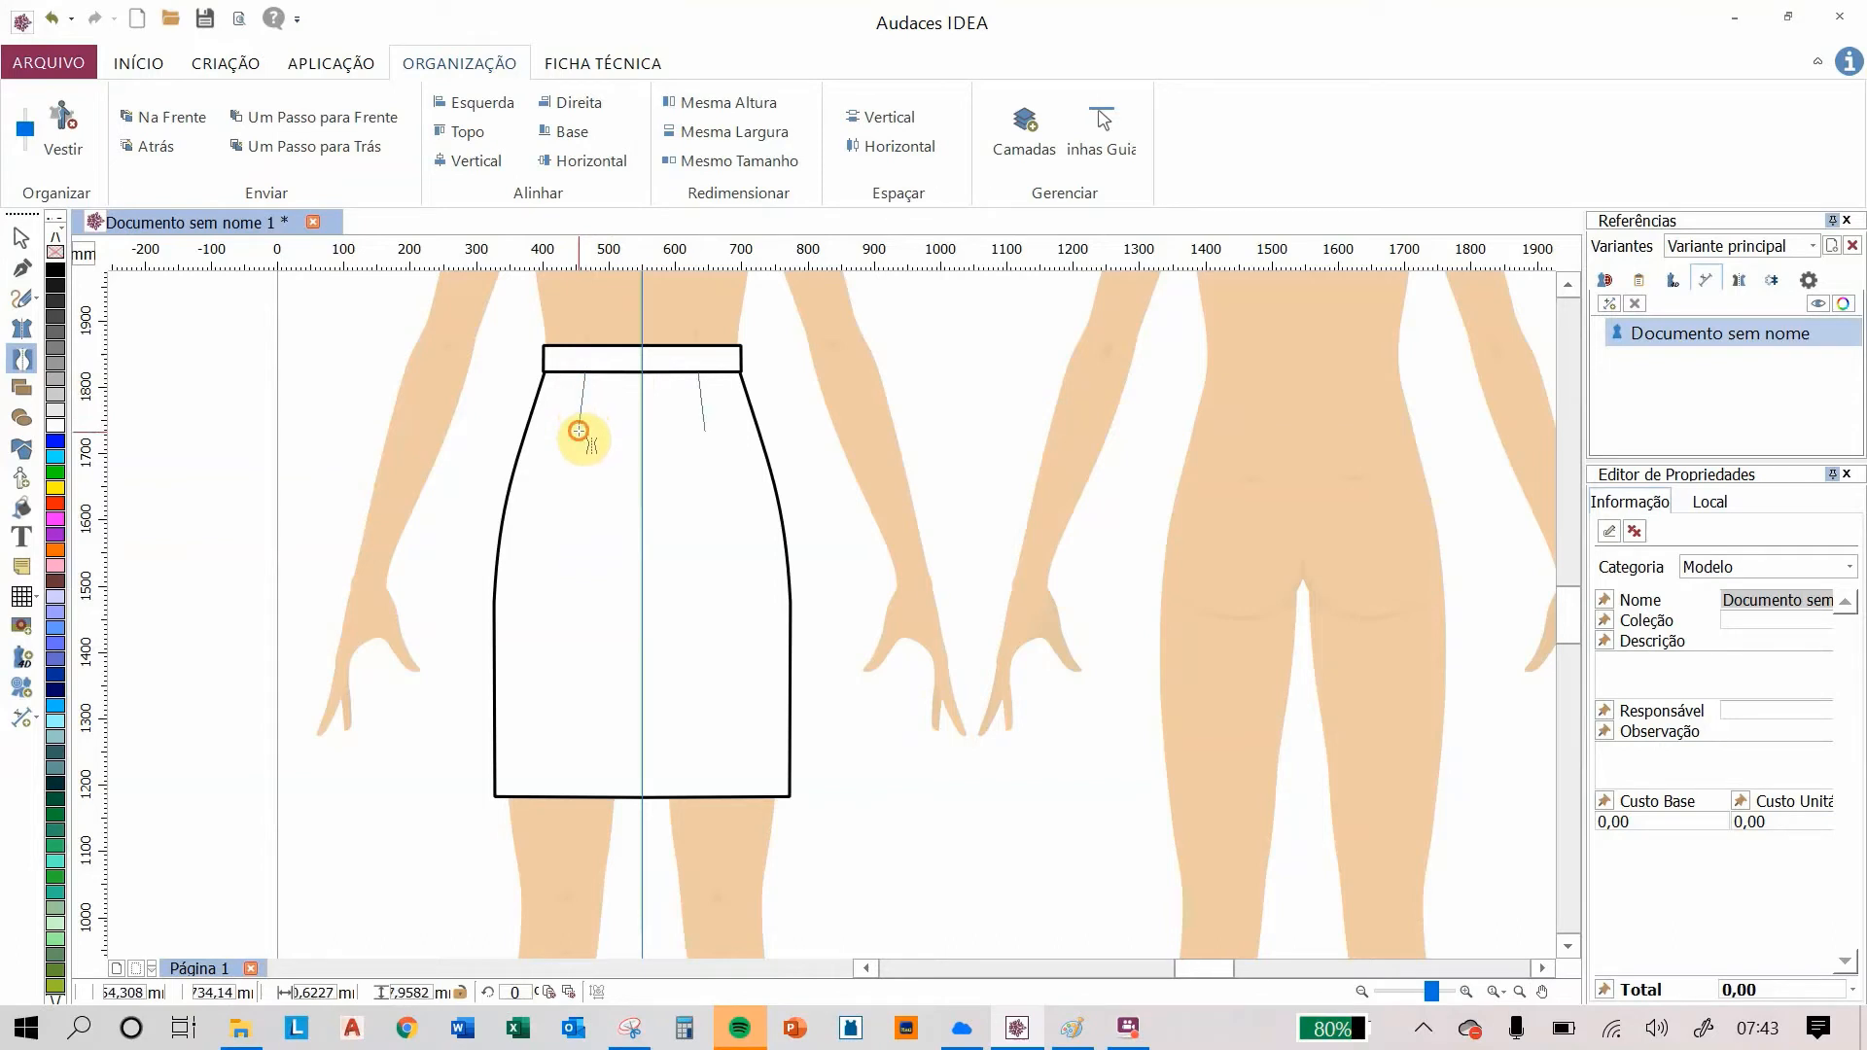
{"action": "left_click", "coordinate": [579, 429]}
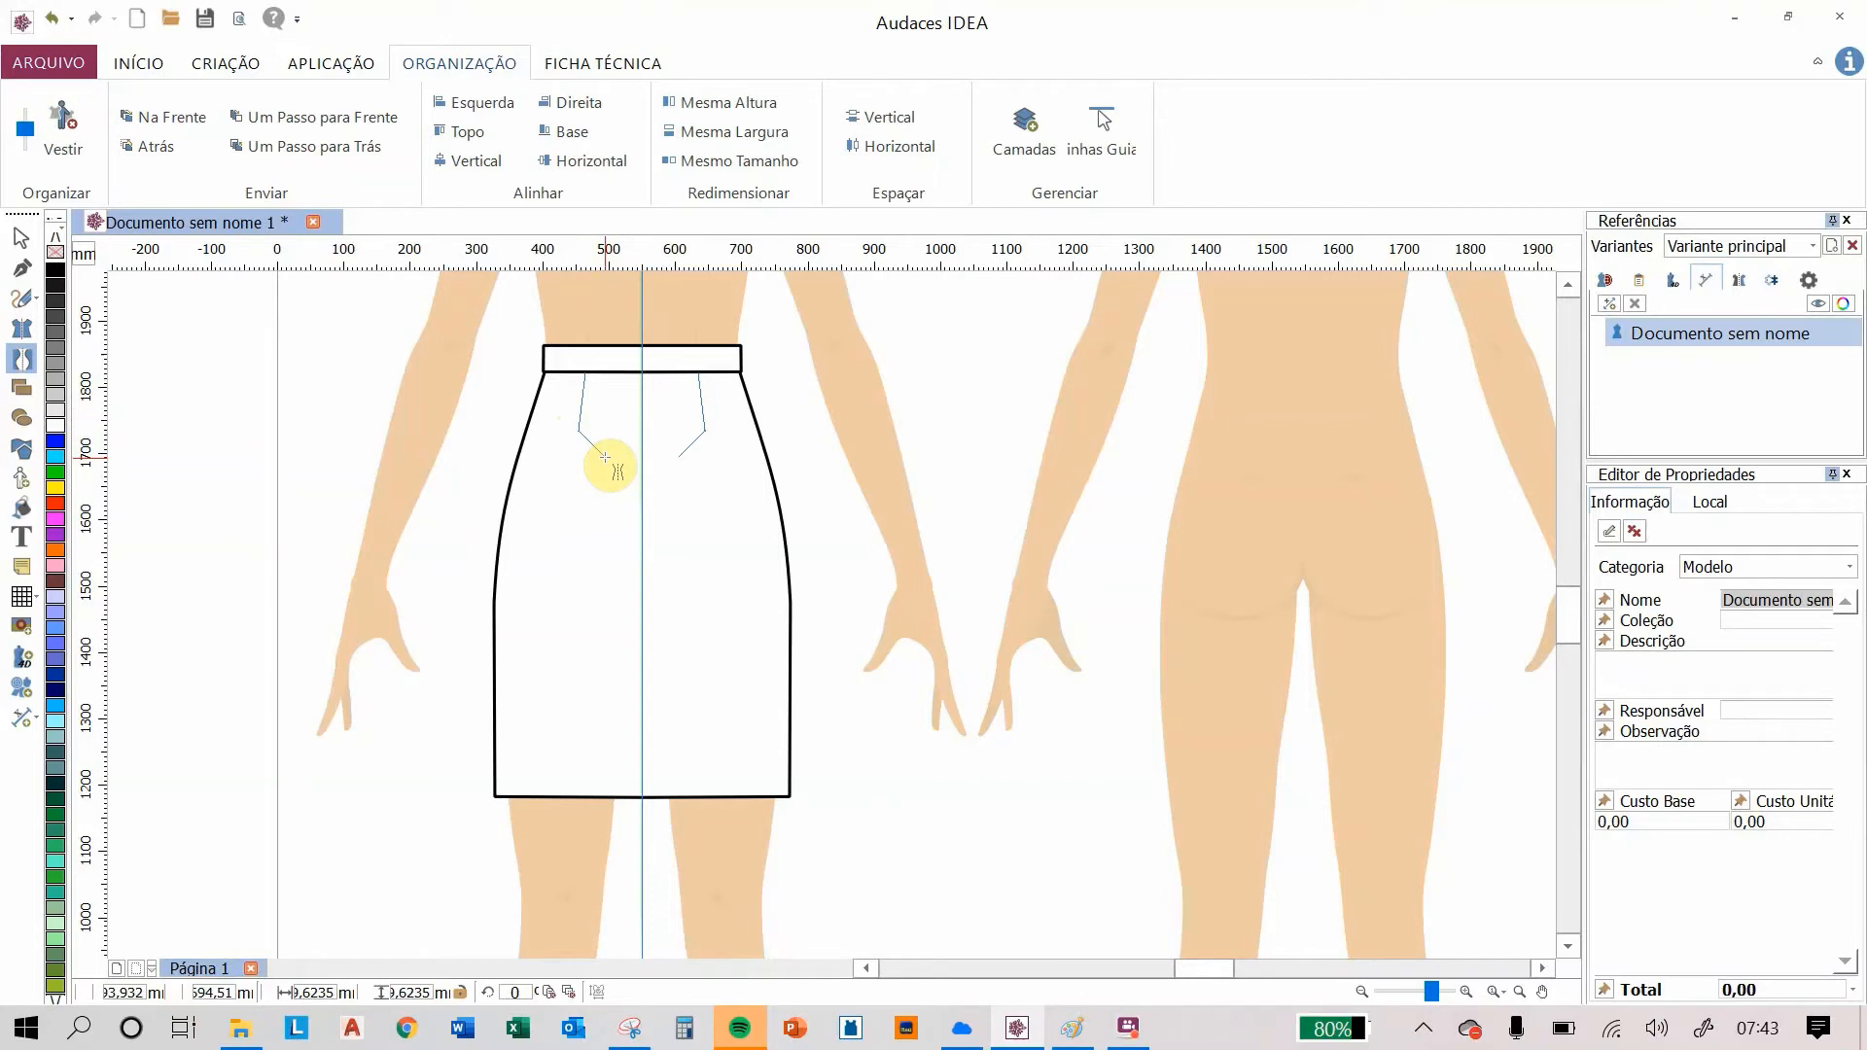
{"action": "right_click", "coordinate": [605, 457]}
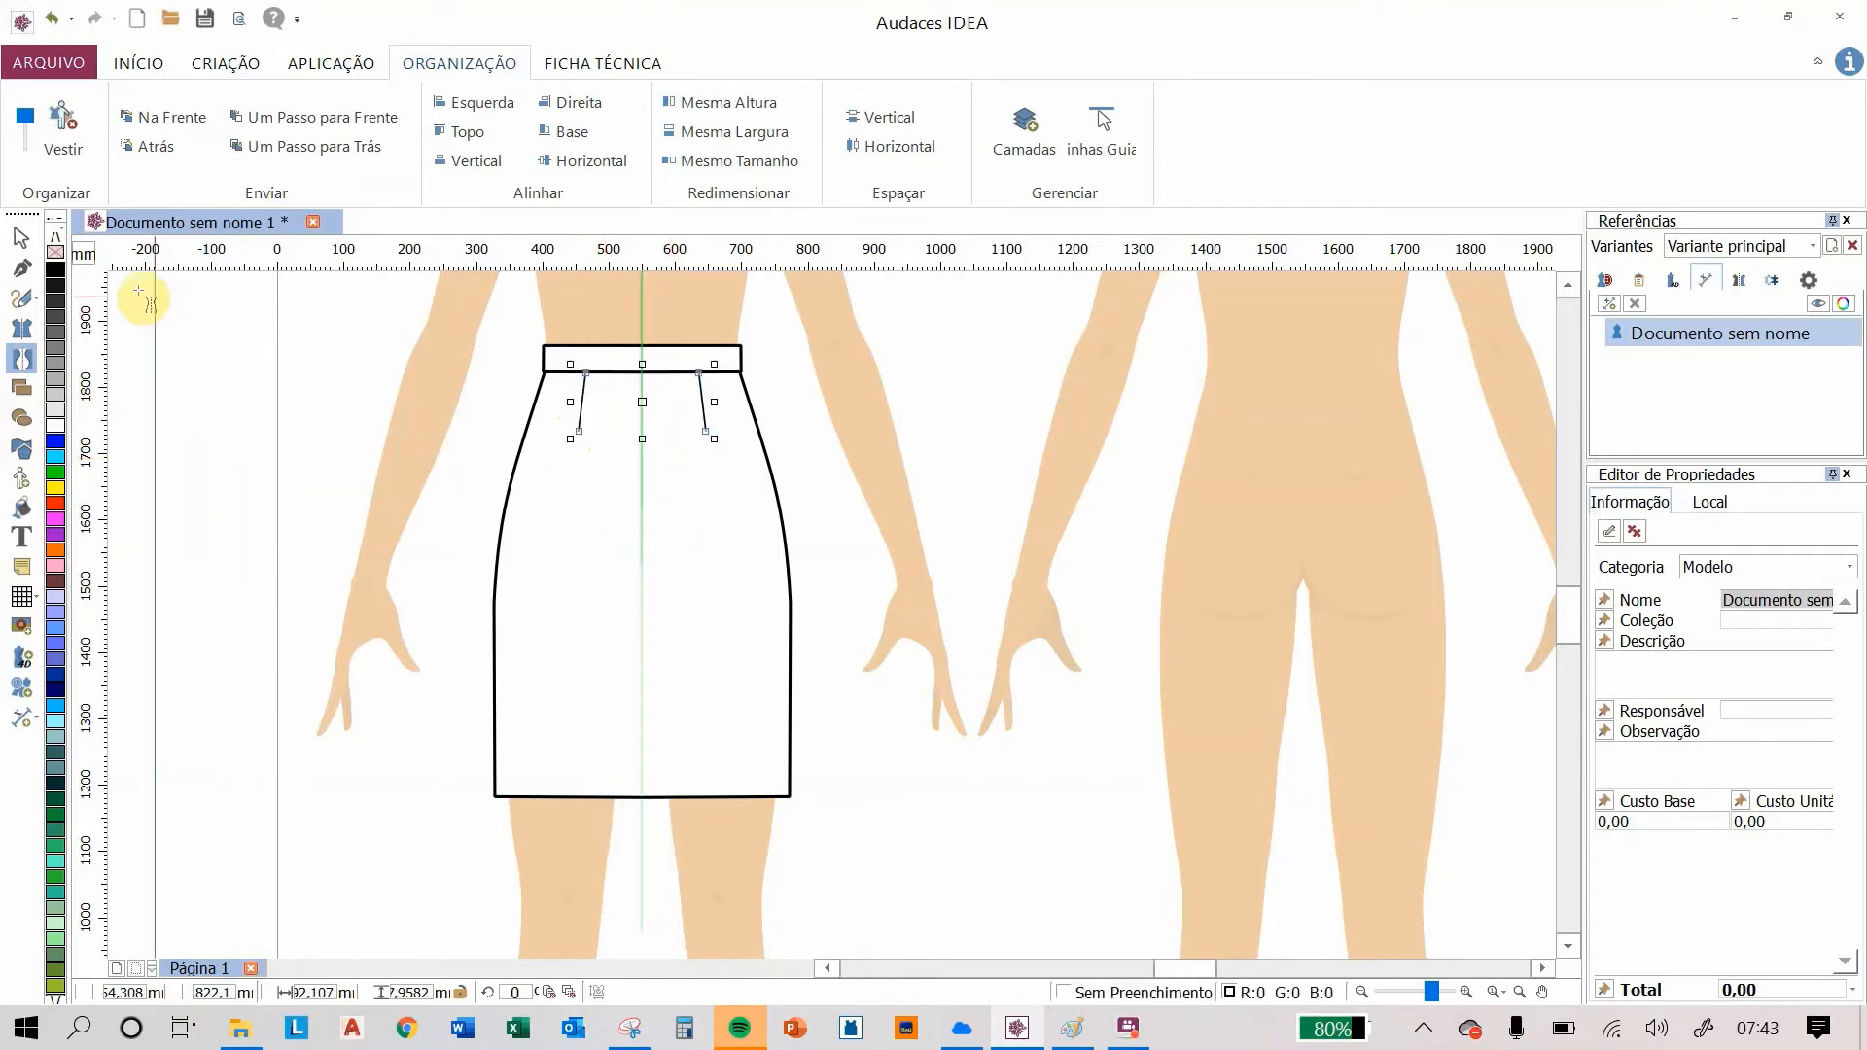
{"action": "left_click_drag", "start_coordinate": [139, 291], "coordinate": [277, 384]}
{"action": "left_click", "coordinate": [222, 60]}
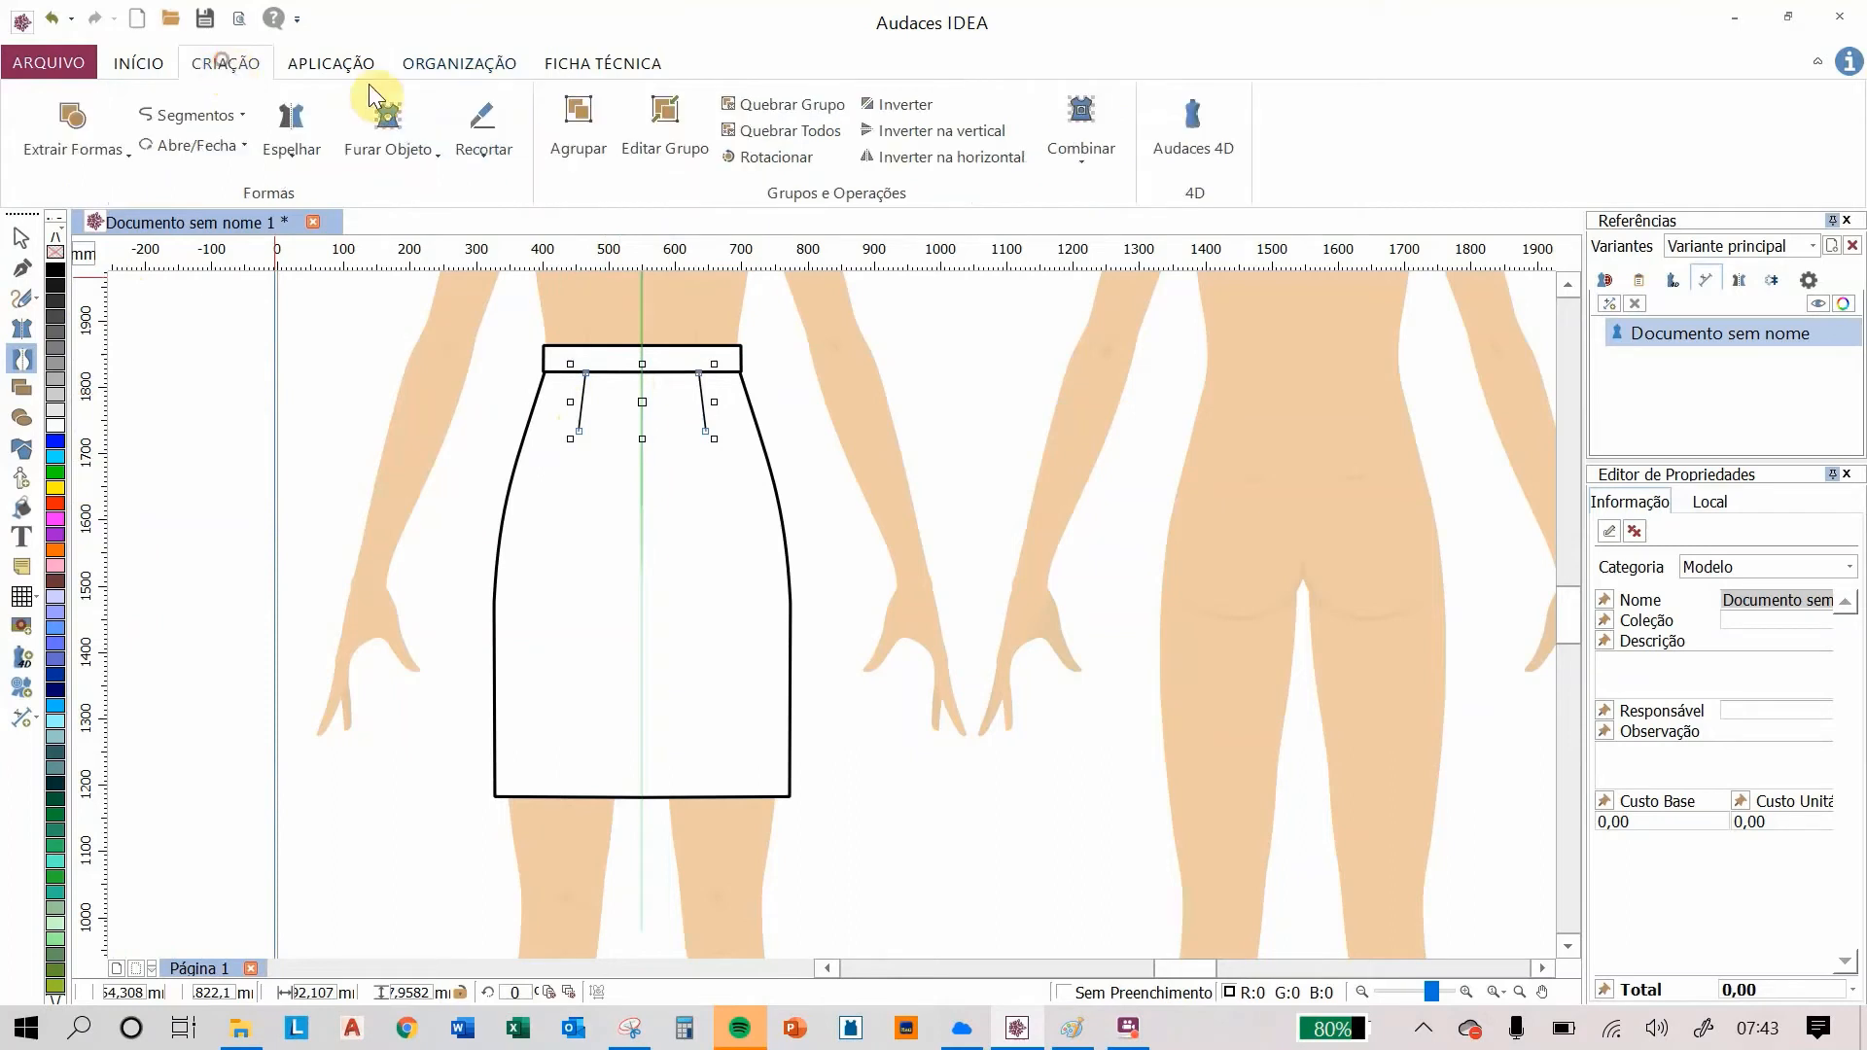
{"action": "left_click", "coordinate": [325, 63]}
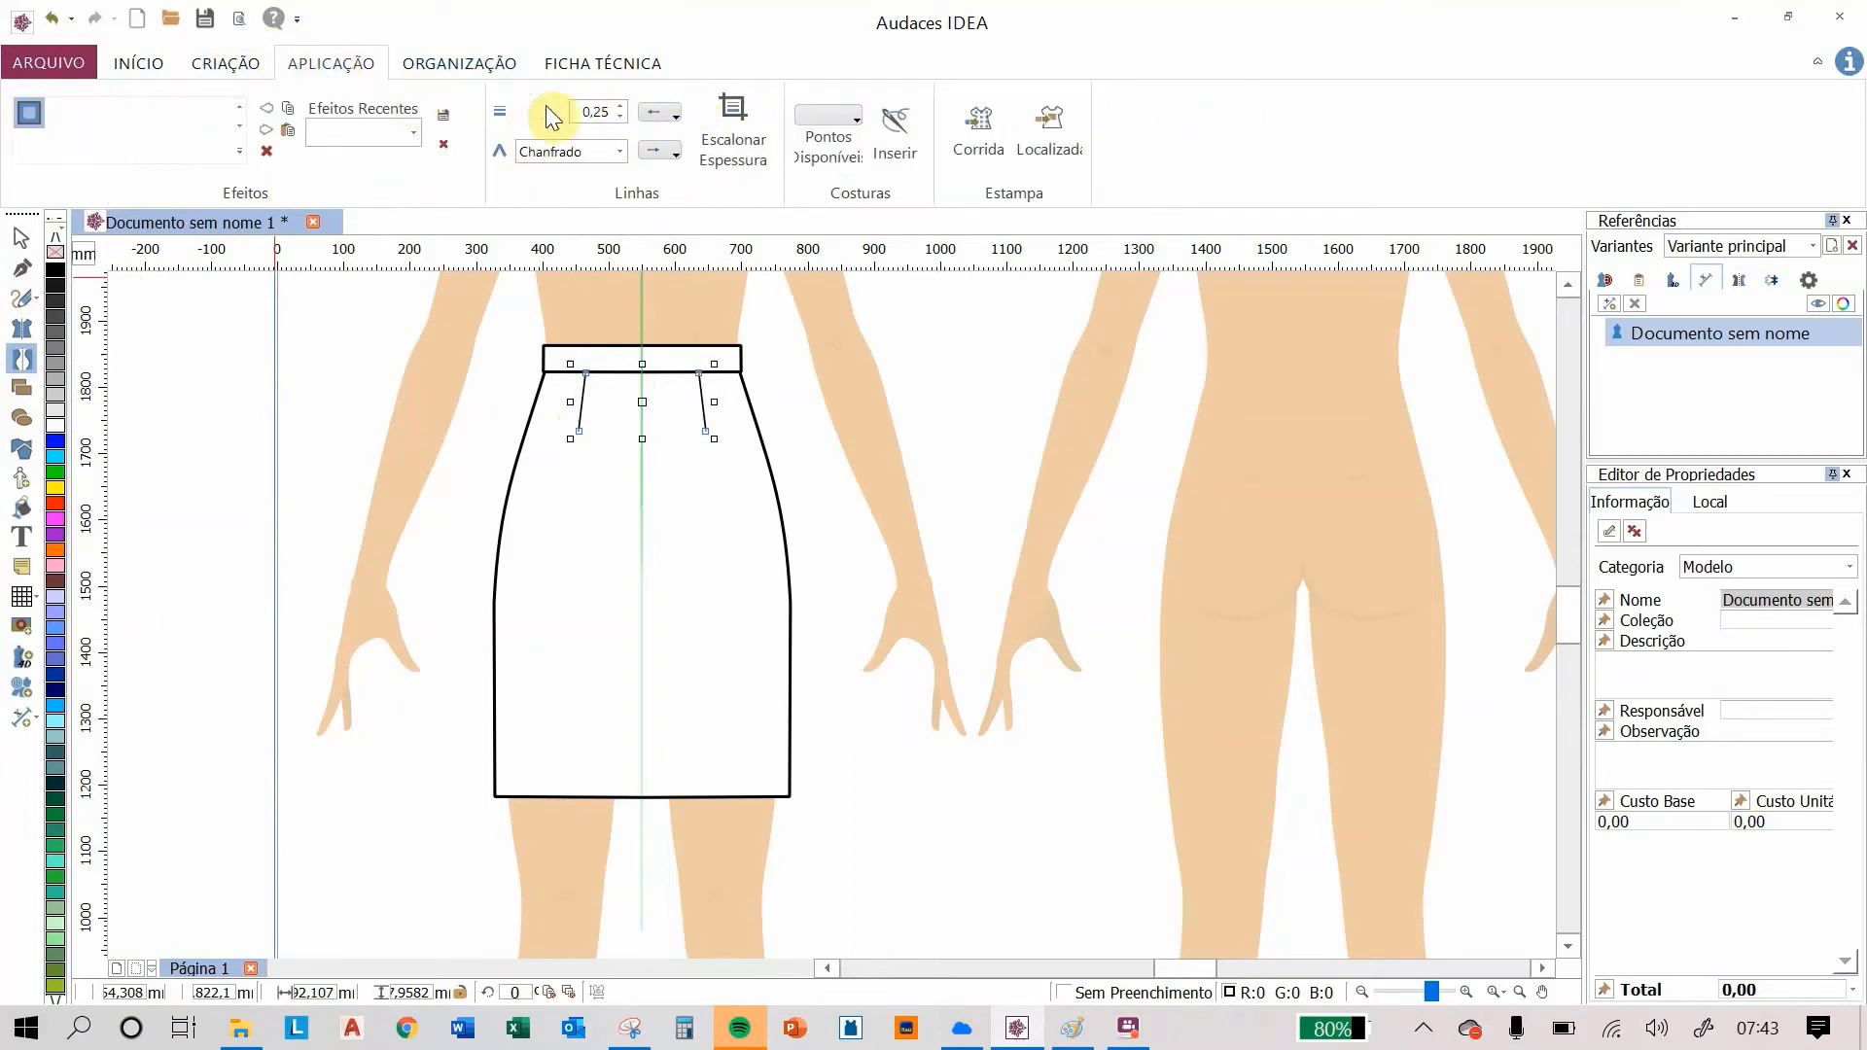
{"action": "left_click", "coordinate": [21, 238]}
{"action": "left_click", "coordinate": [250, 304]}
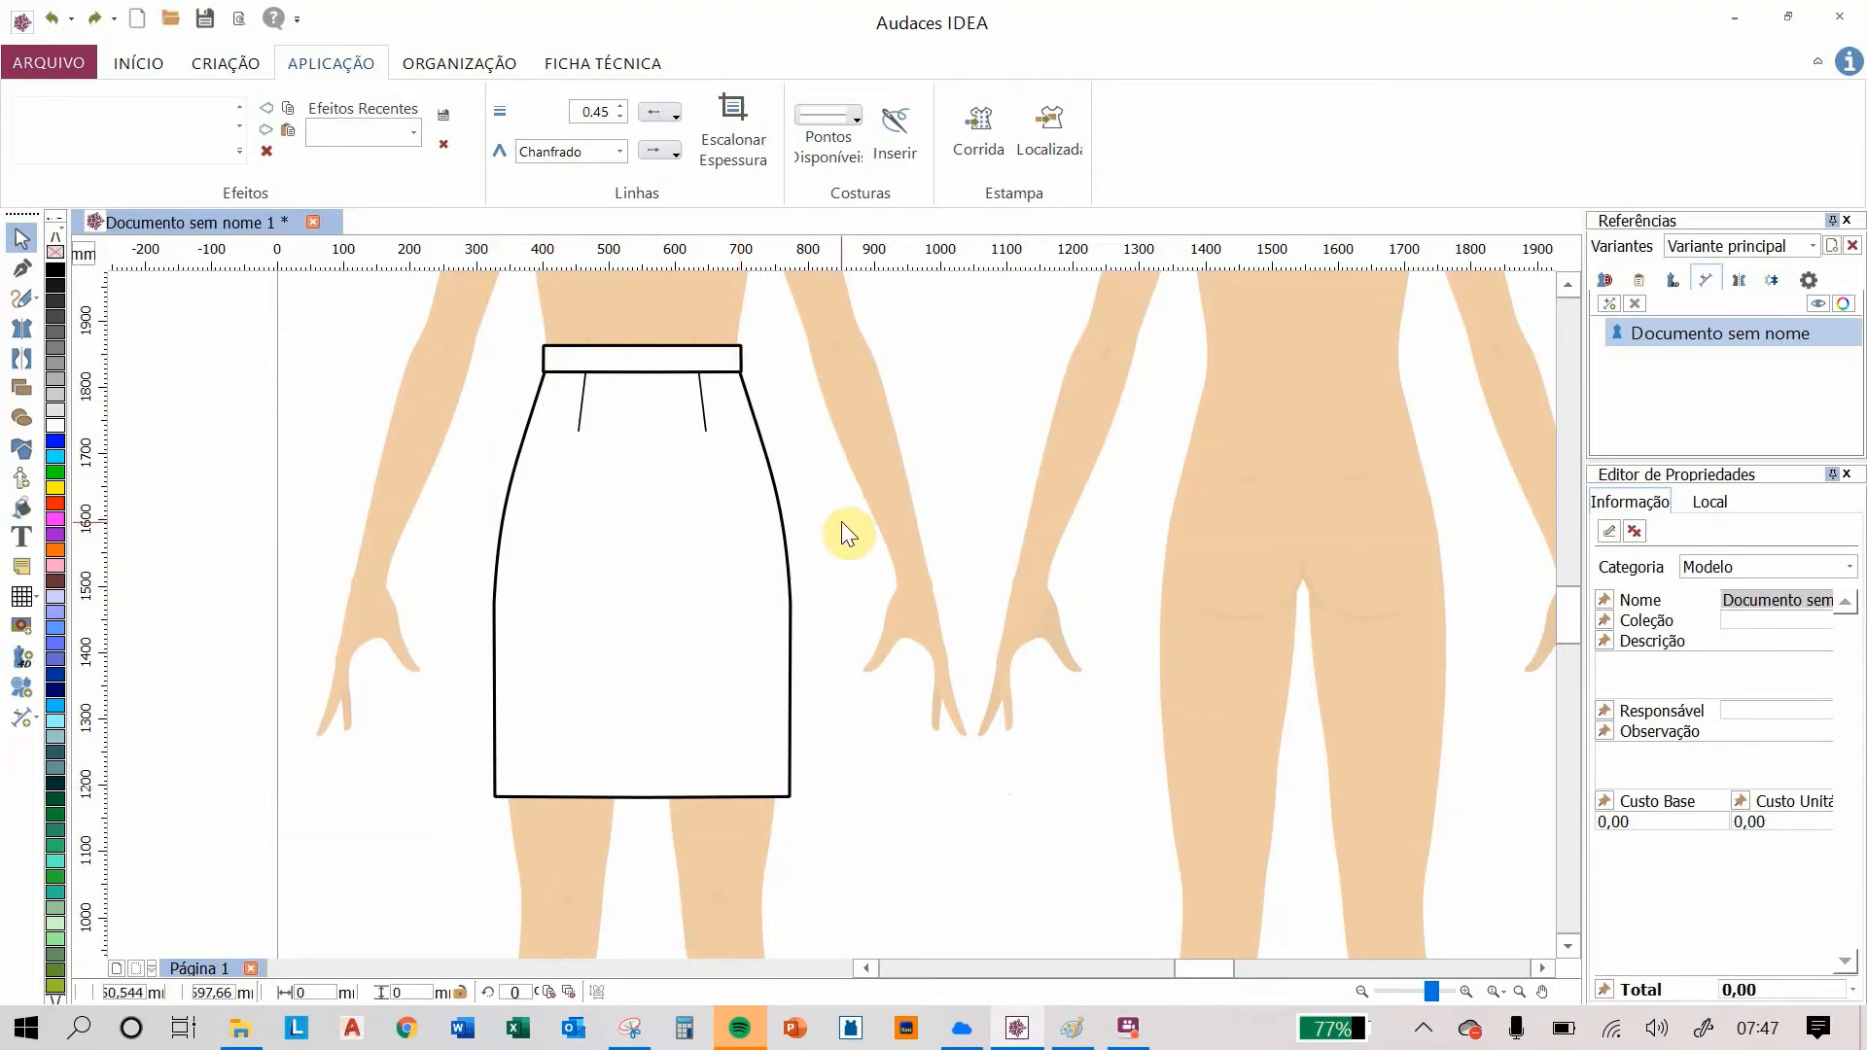
Step: Apply the CT001 stitch to the skirt's hem line
{"action": "left_click", "coordinate": [679, 615]}
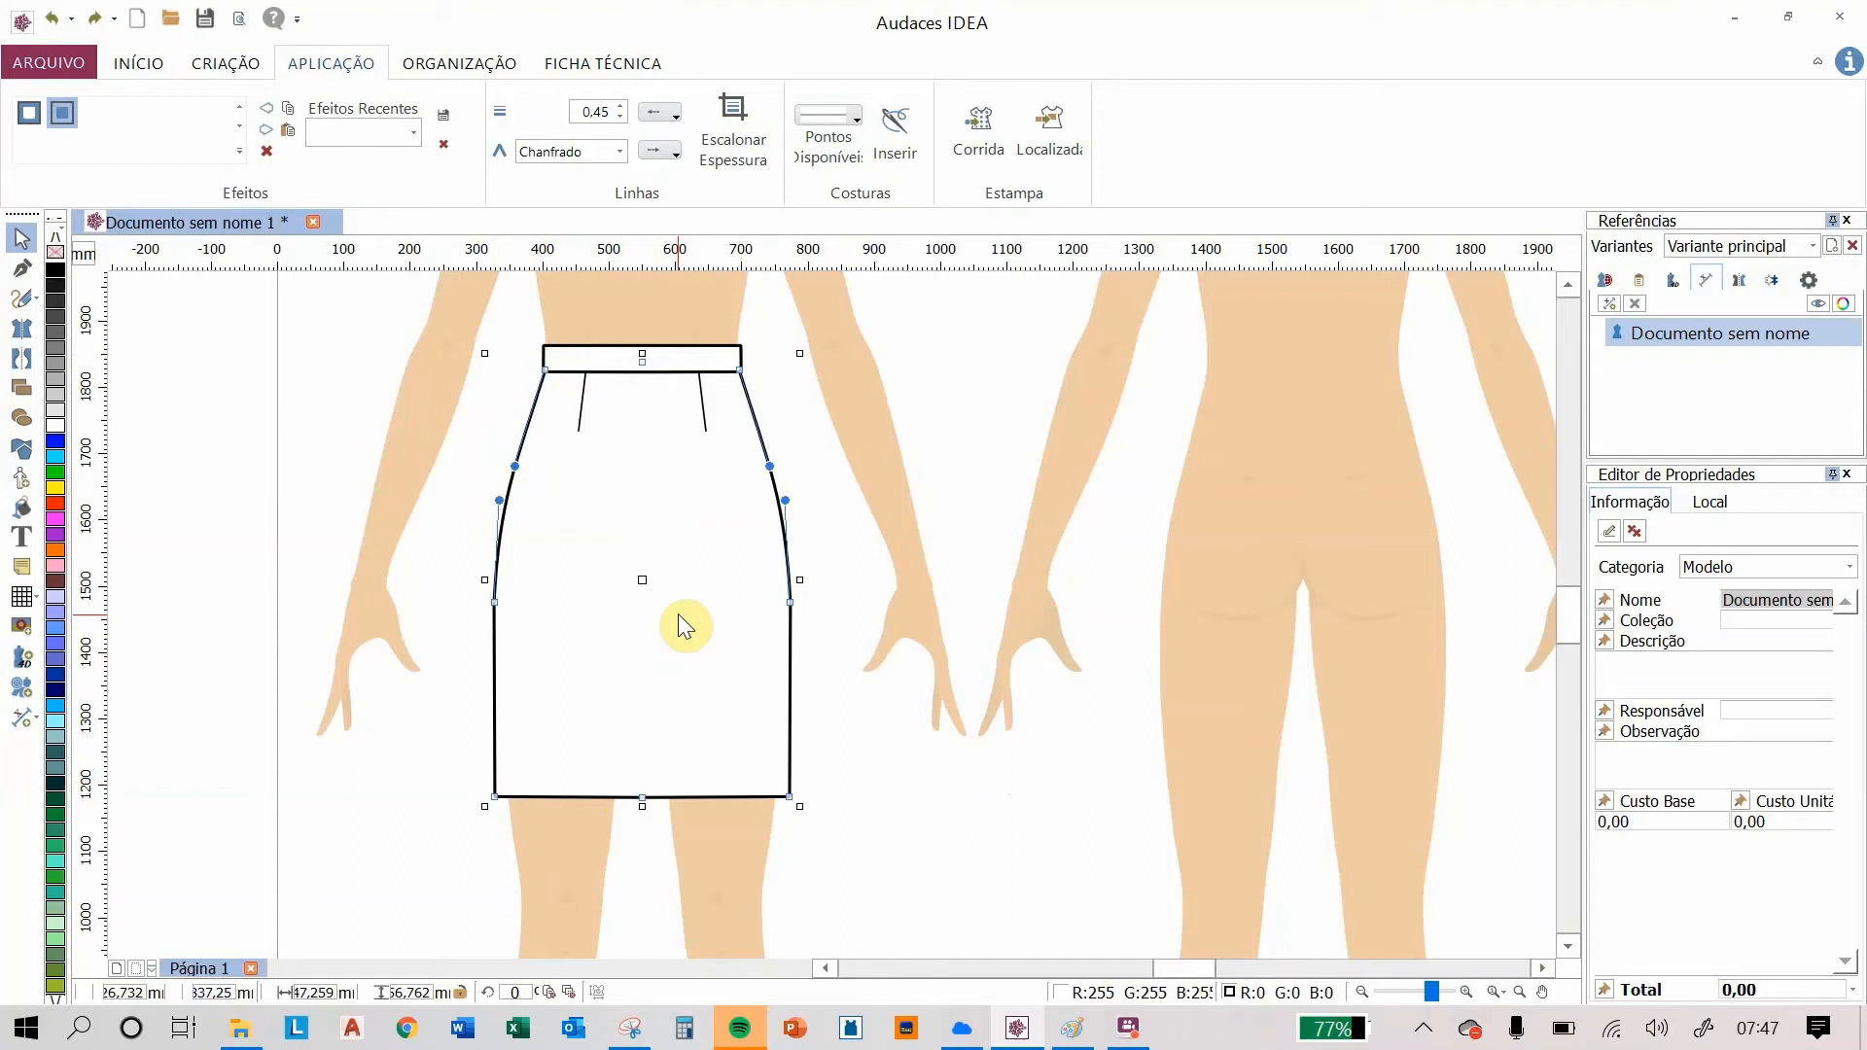
{"action": "left_click", "coordinate": [666, 797]}
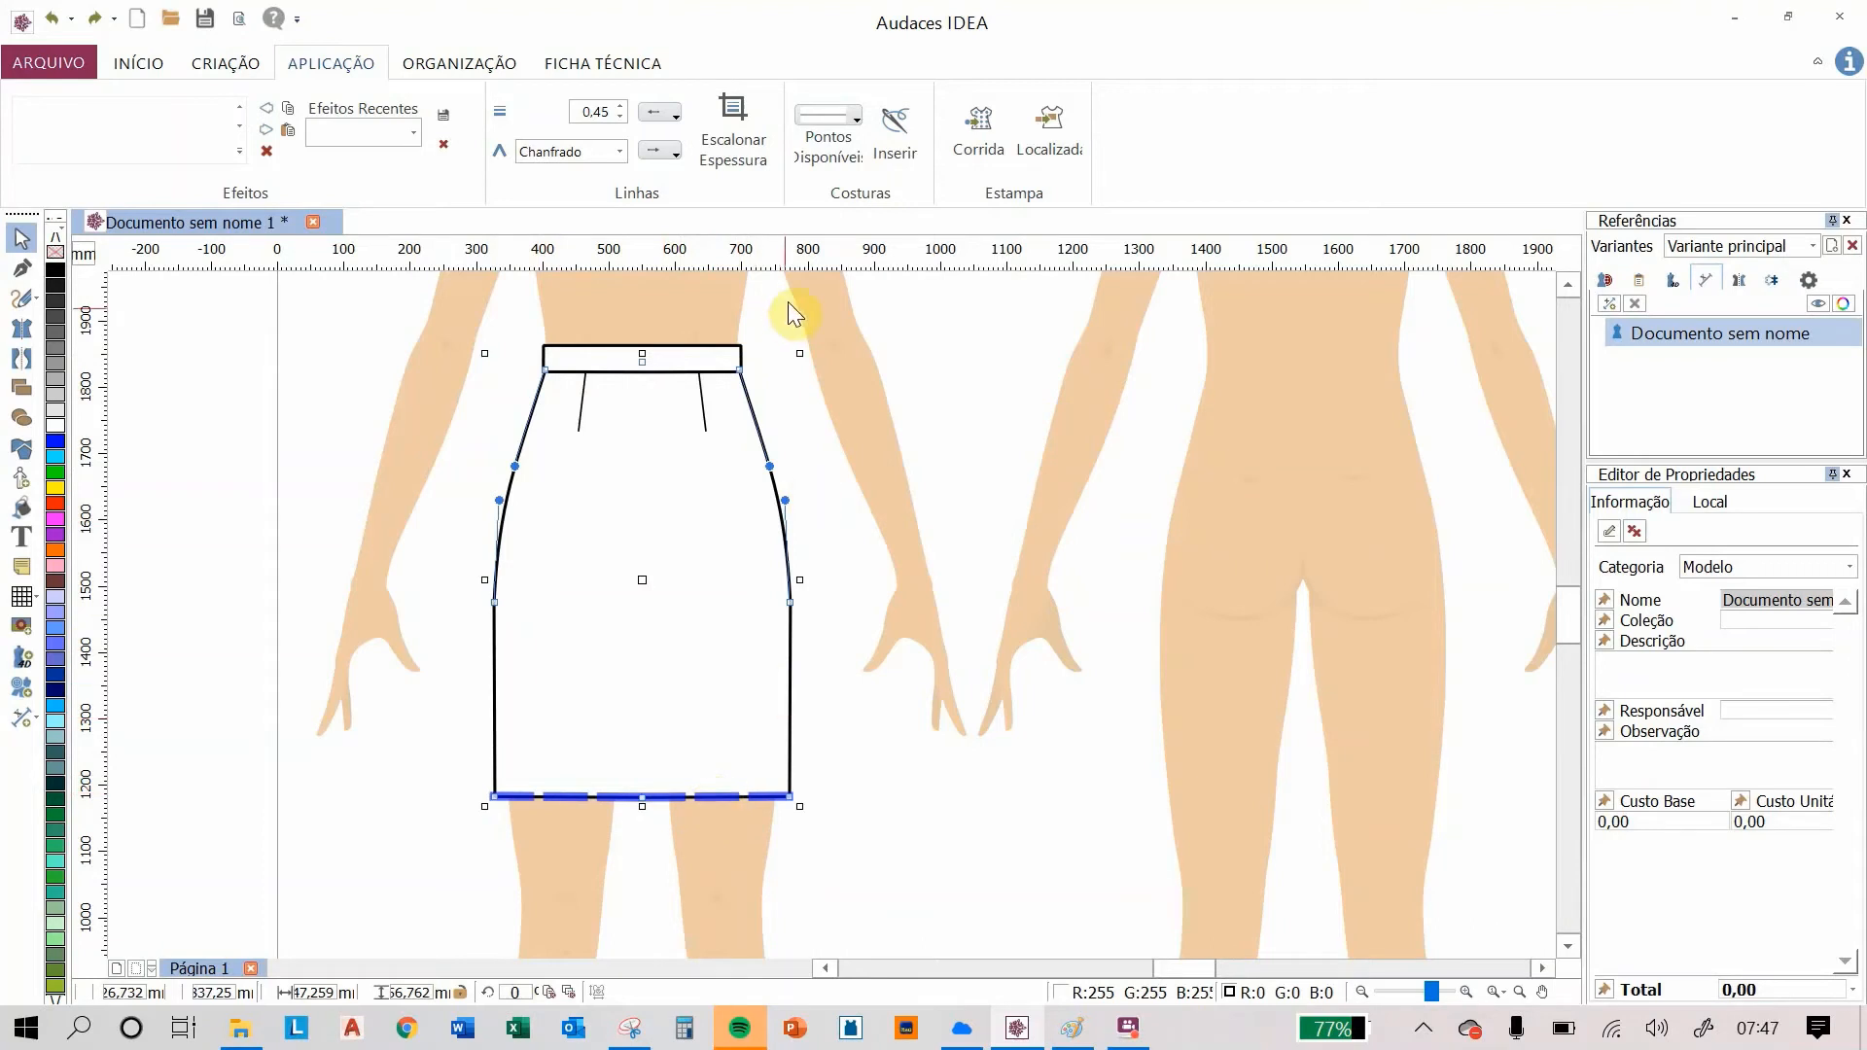
{"action": "left_click", "coordinate": [828, 123]}
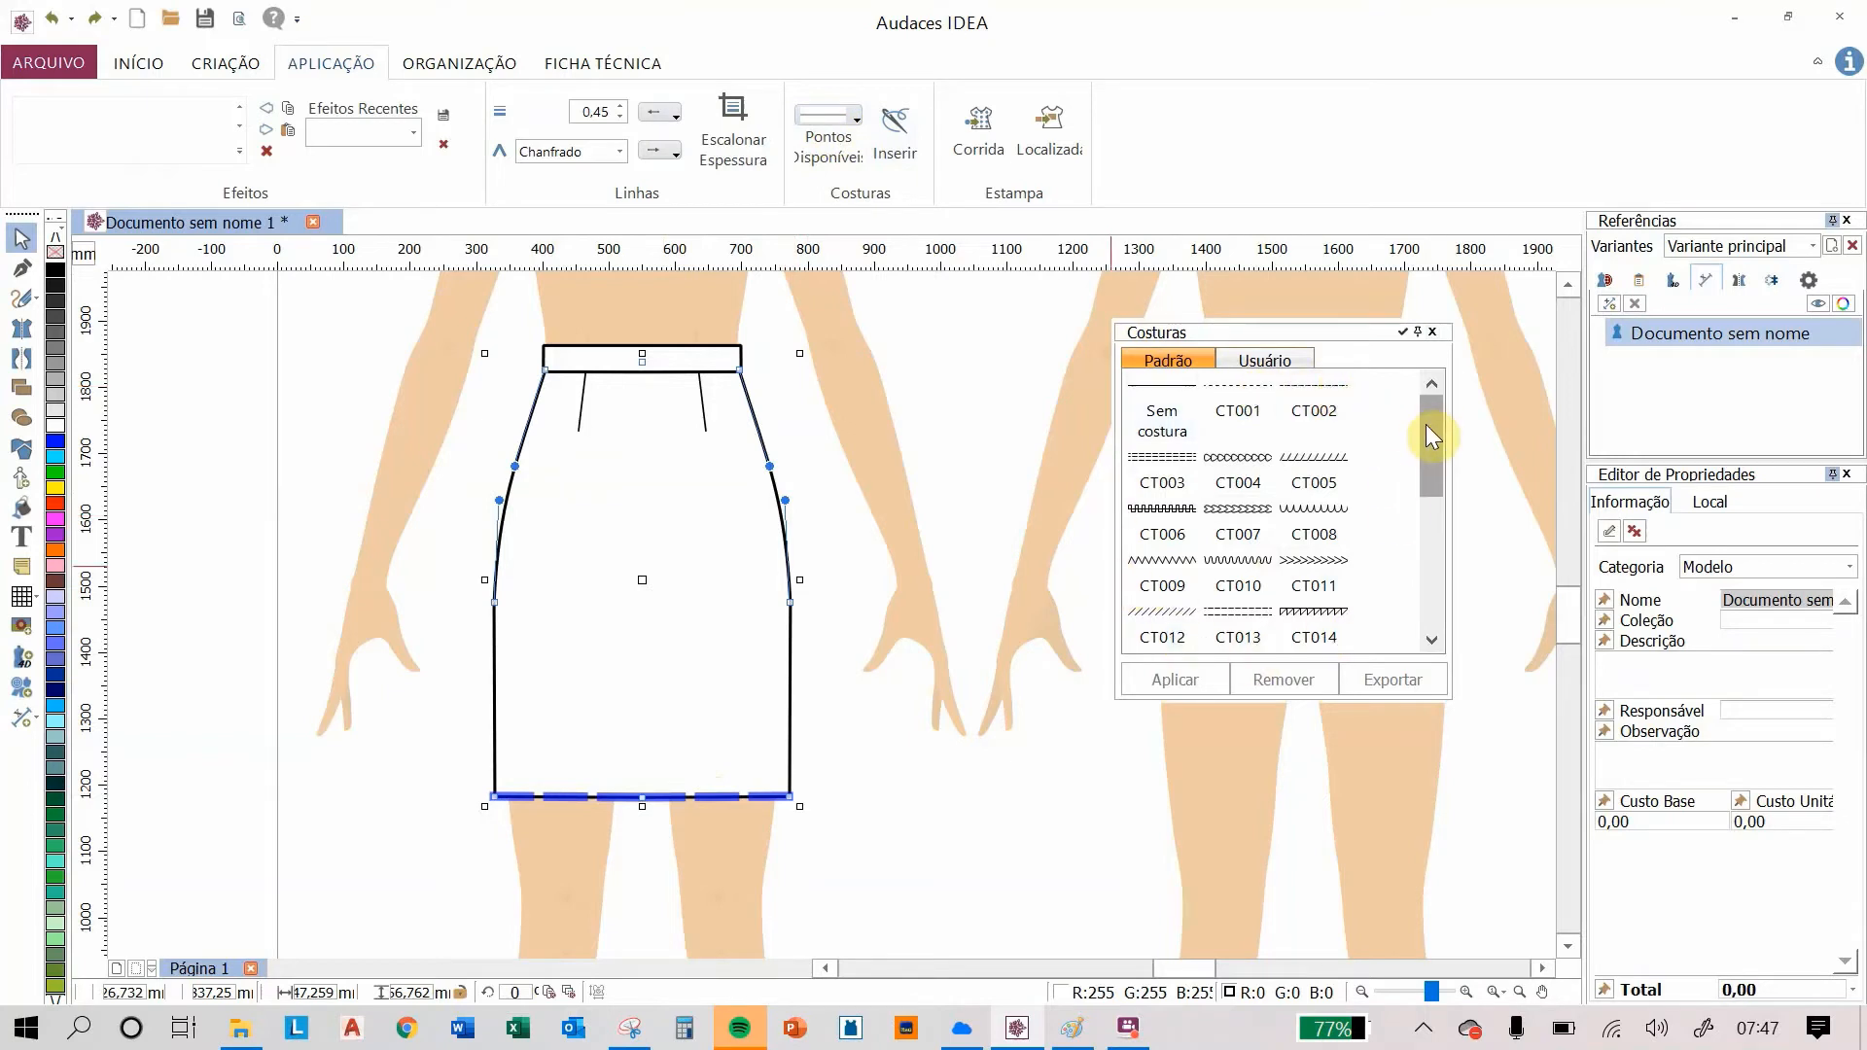
{"action": "left_click_drag", "start_coordinate": [1426, 424], "coordinate": [1434, 486]}
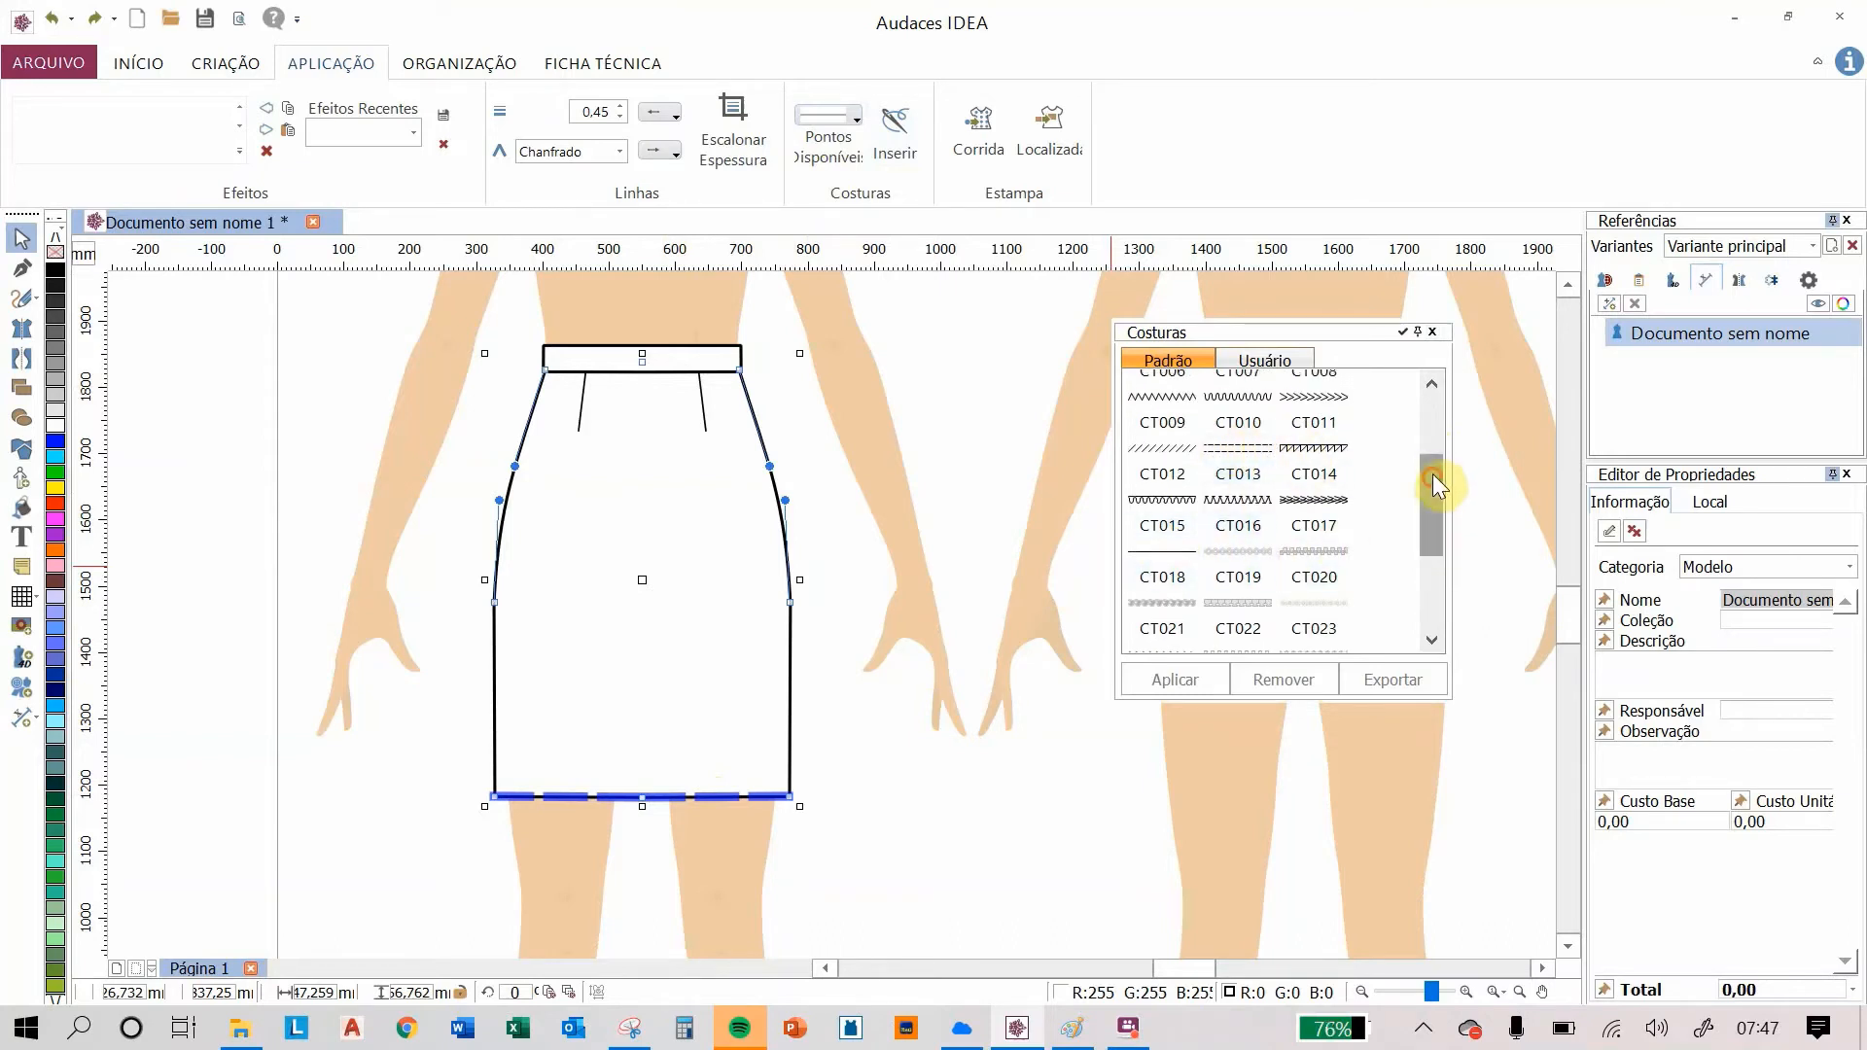
{"action": "left_click_drag", "start_coordinate": [1433, 474], "coordinate": [1439, 405]}
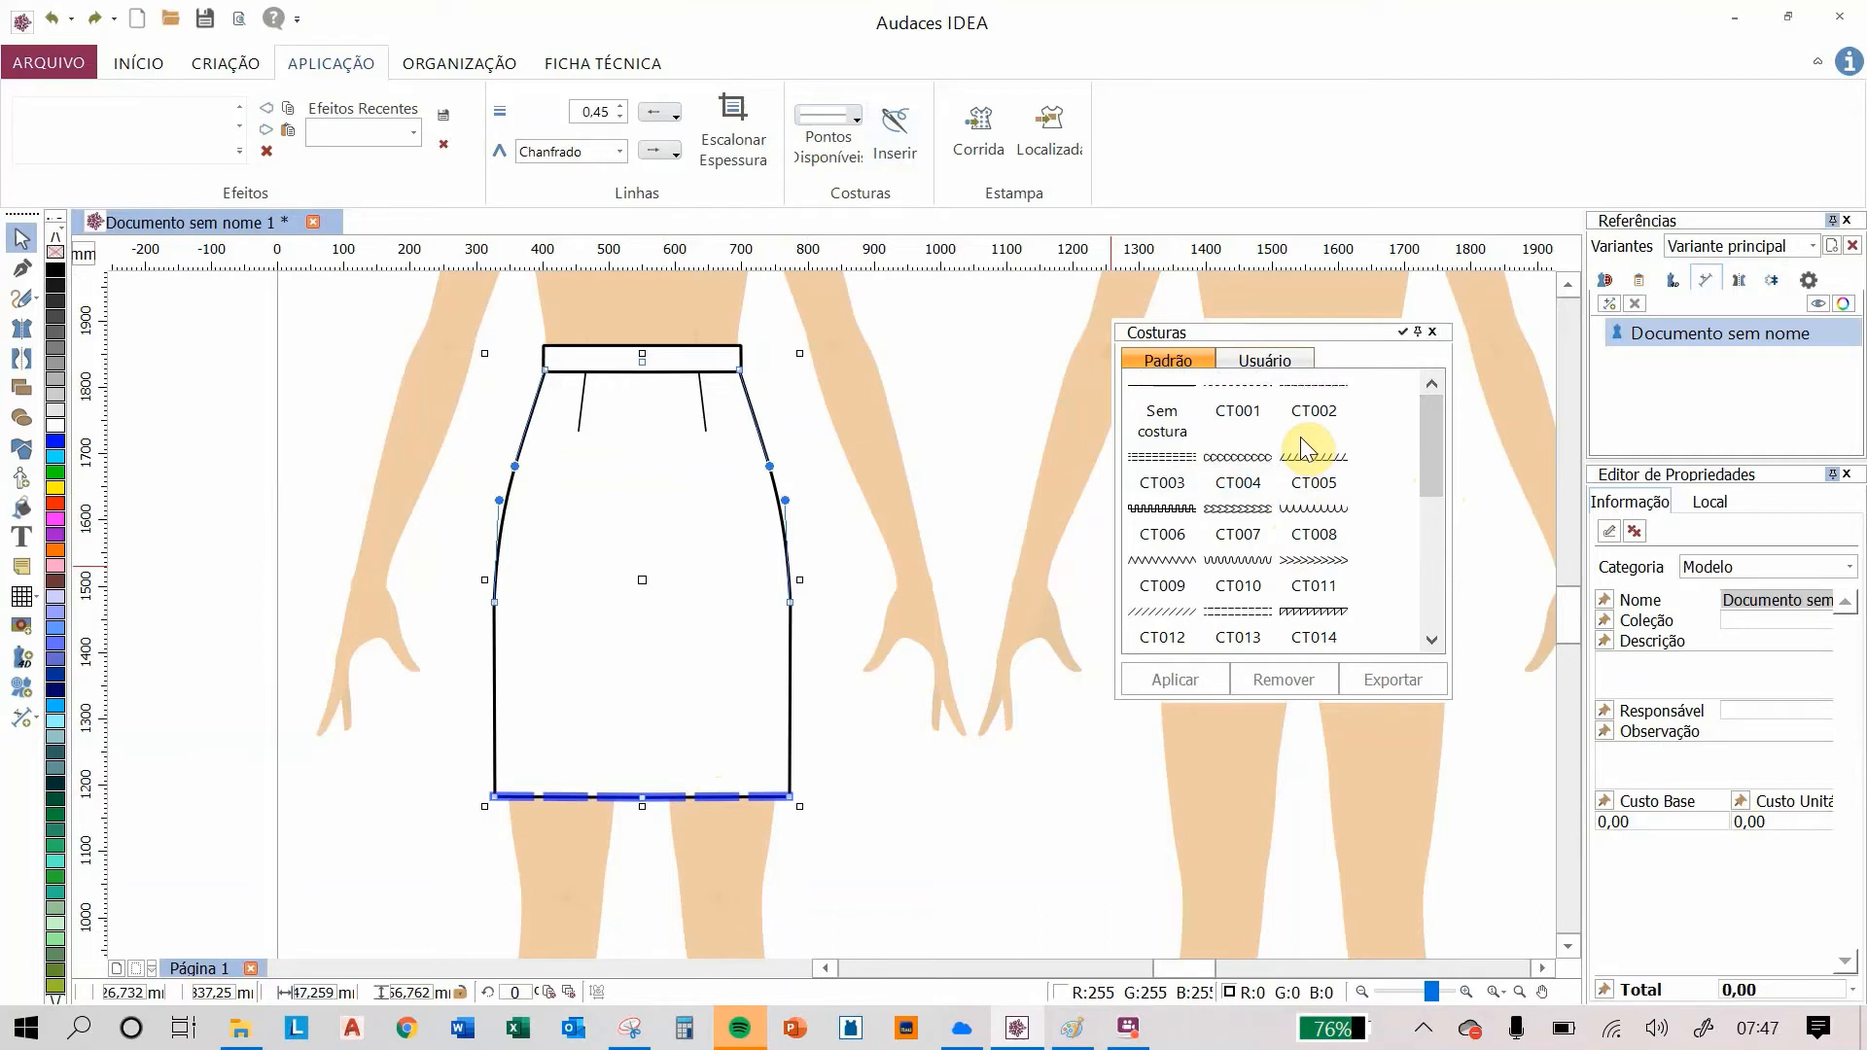
{"action": "left_click", "coordinate": [1249, 411]}
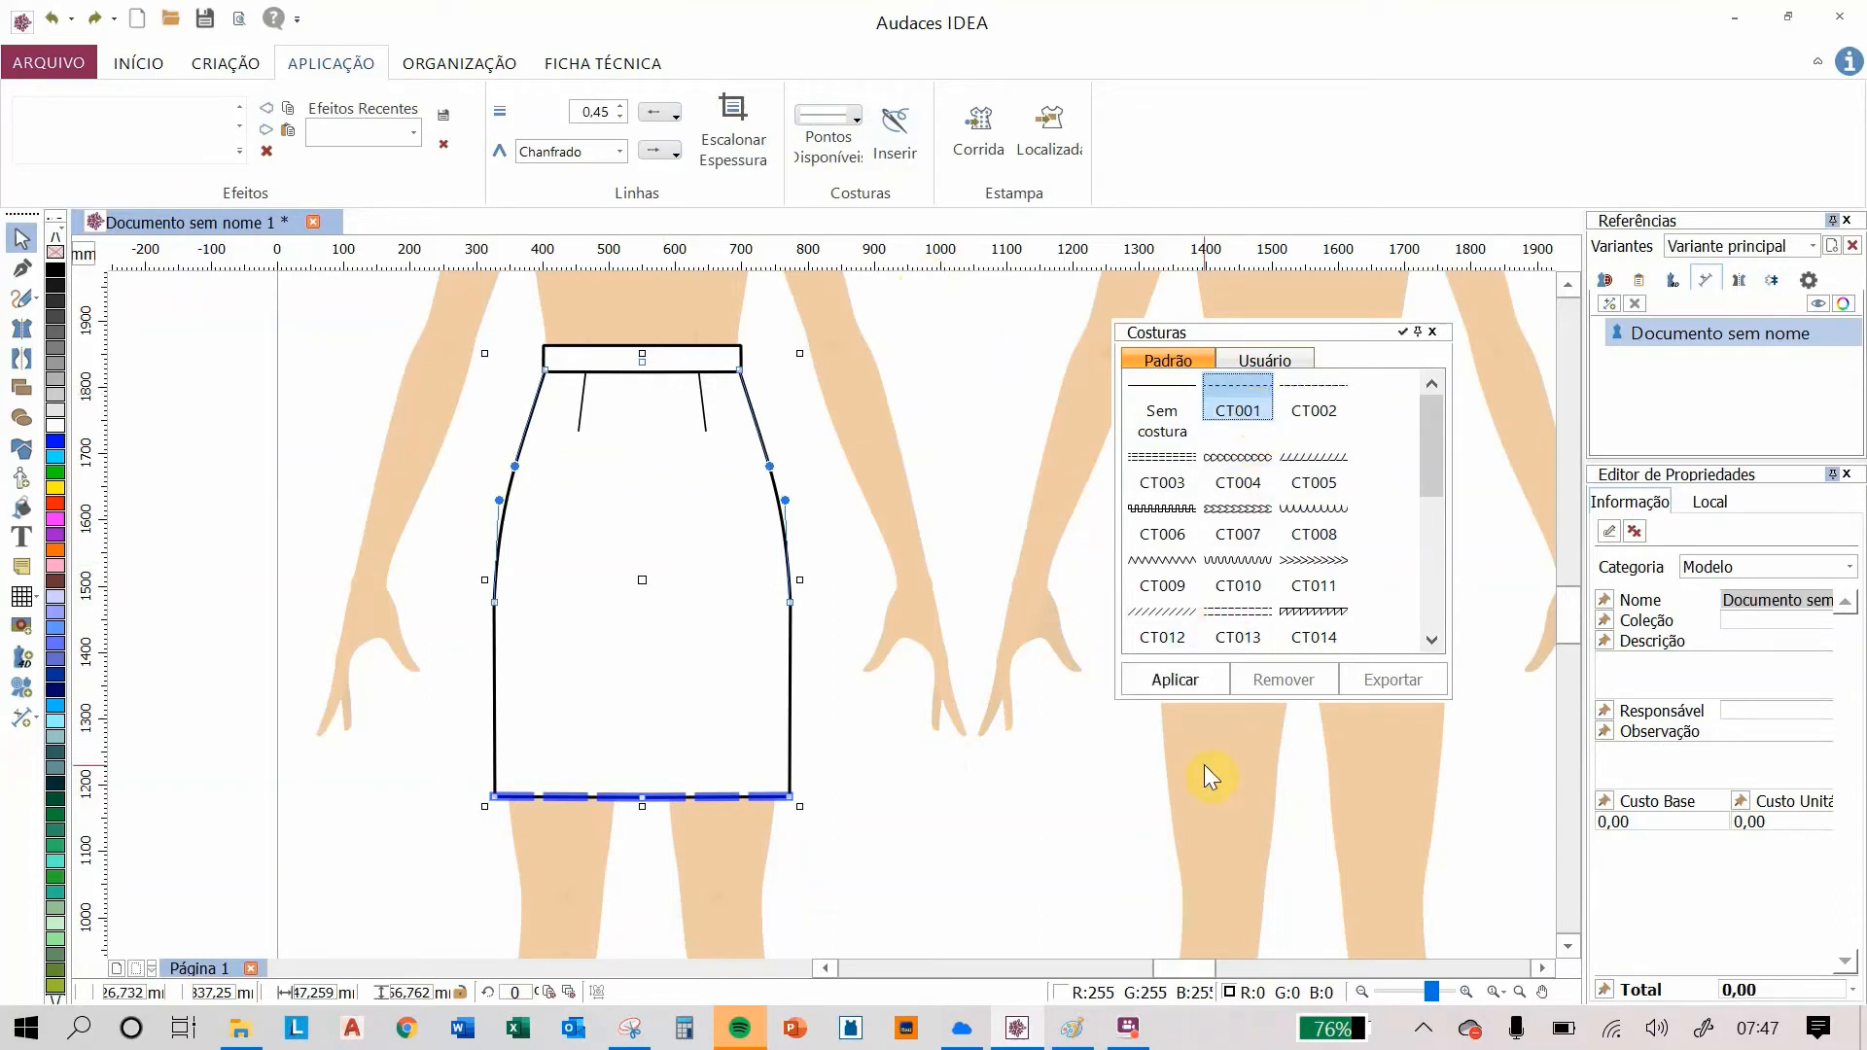
{"action": "left_click", "coordinate": [1181, 675]}
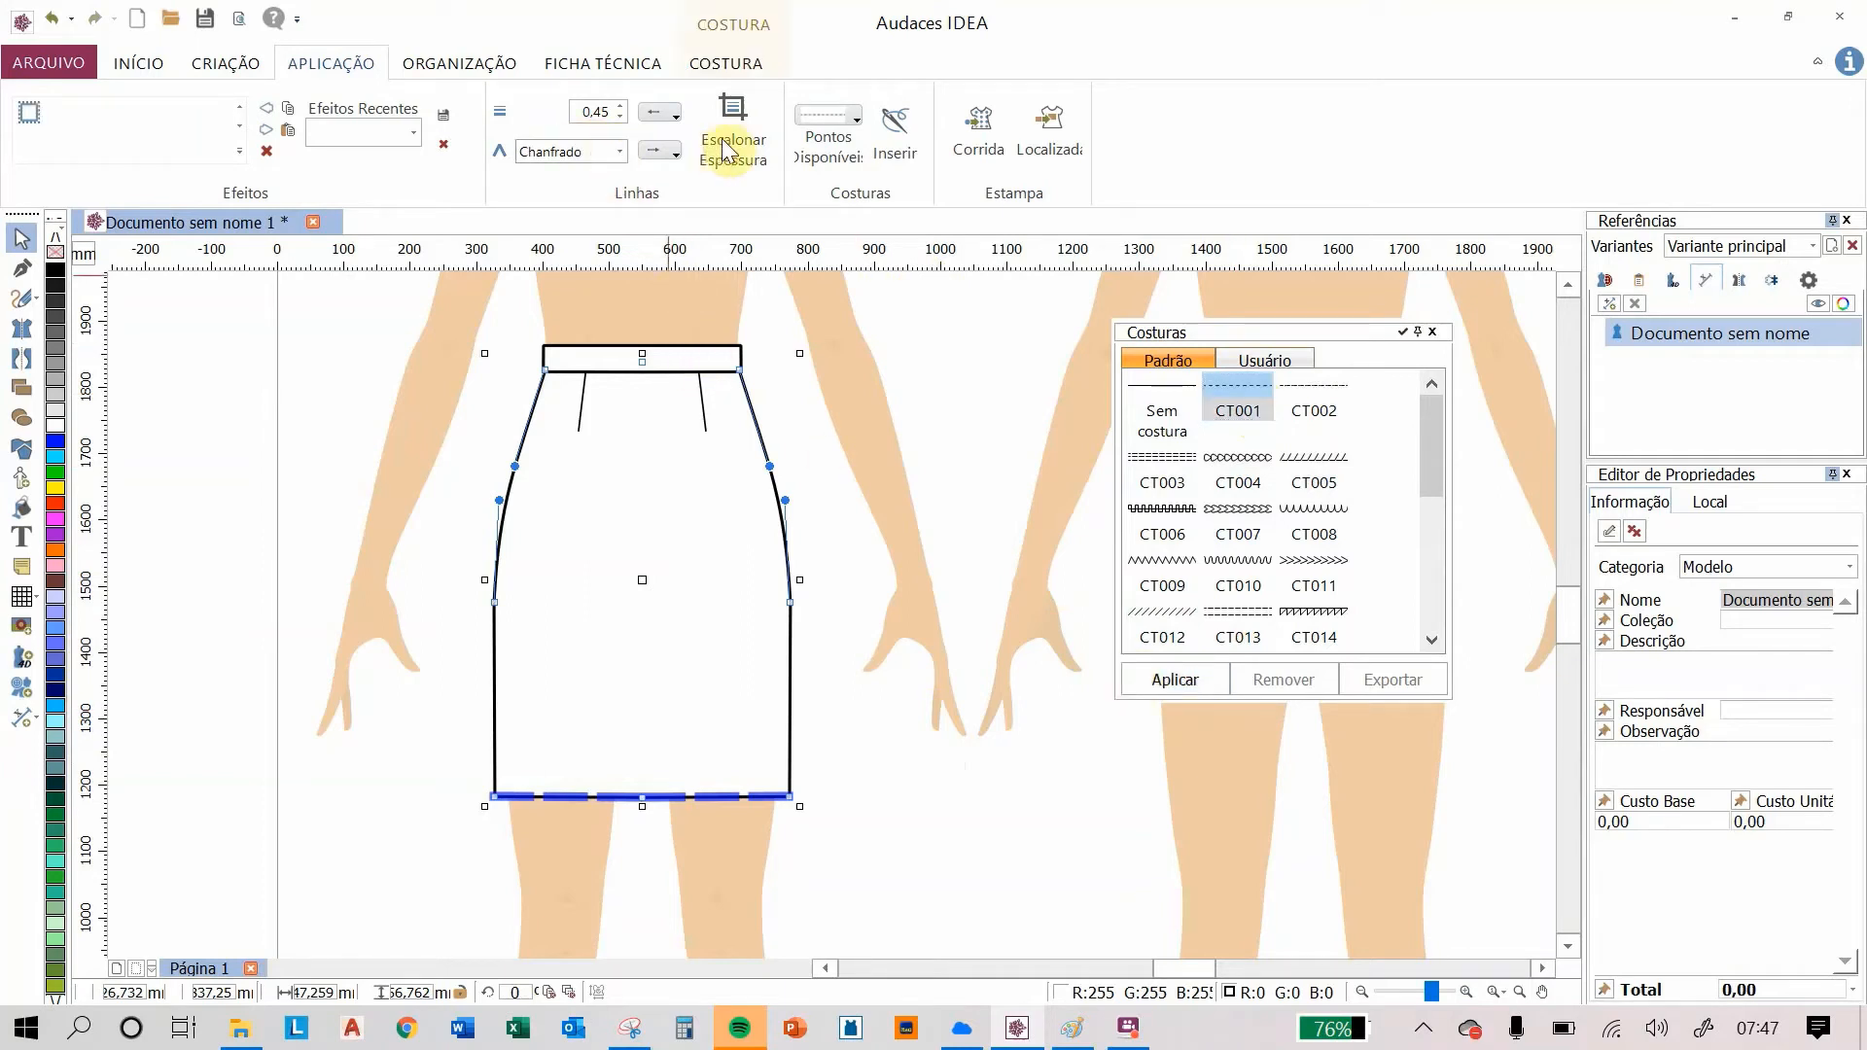
Step: Set the hem stitch's height offset to 4.00 so the topstitching sits above the hem
{"action": "left_click", "coordinate": [902, 148]}
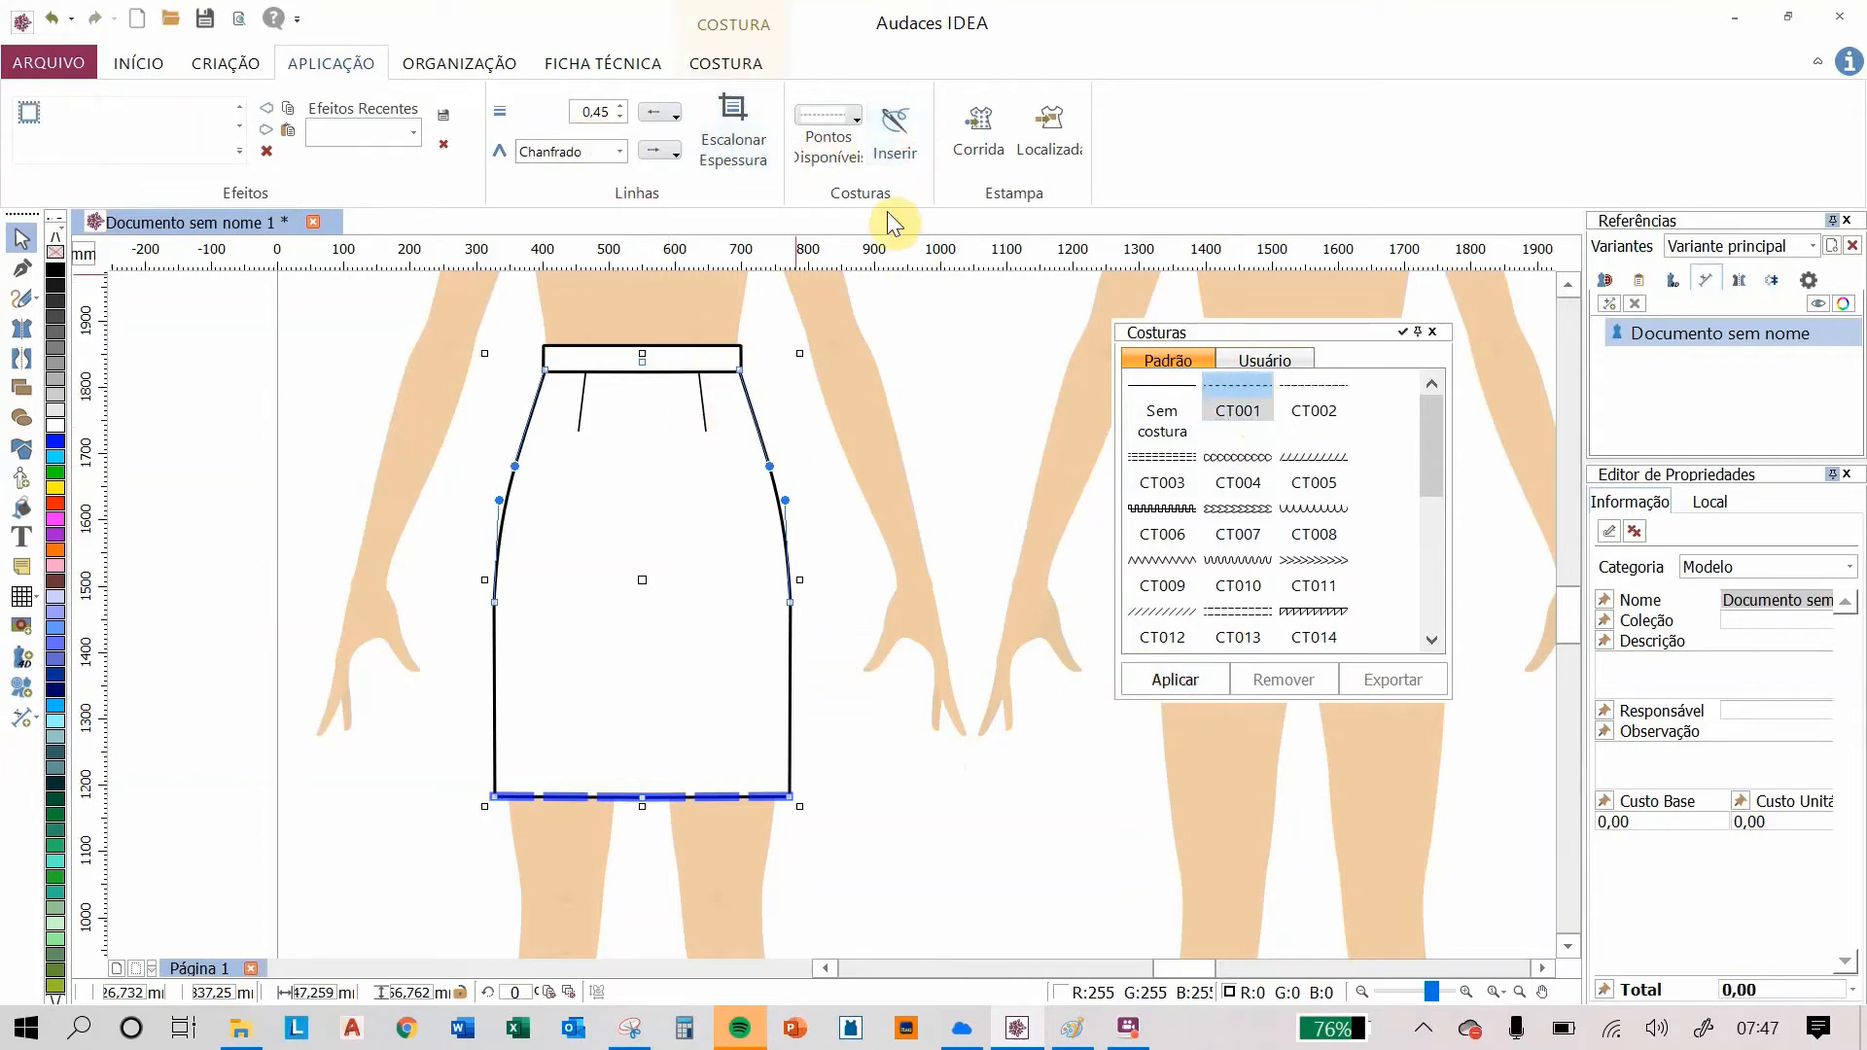
{"action": "left_click", "coordinate": [722, 64]}
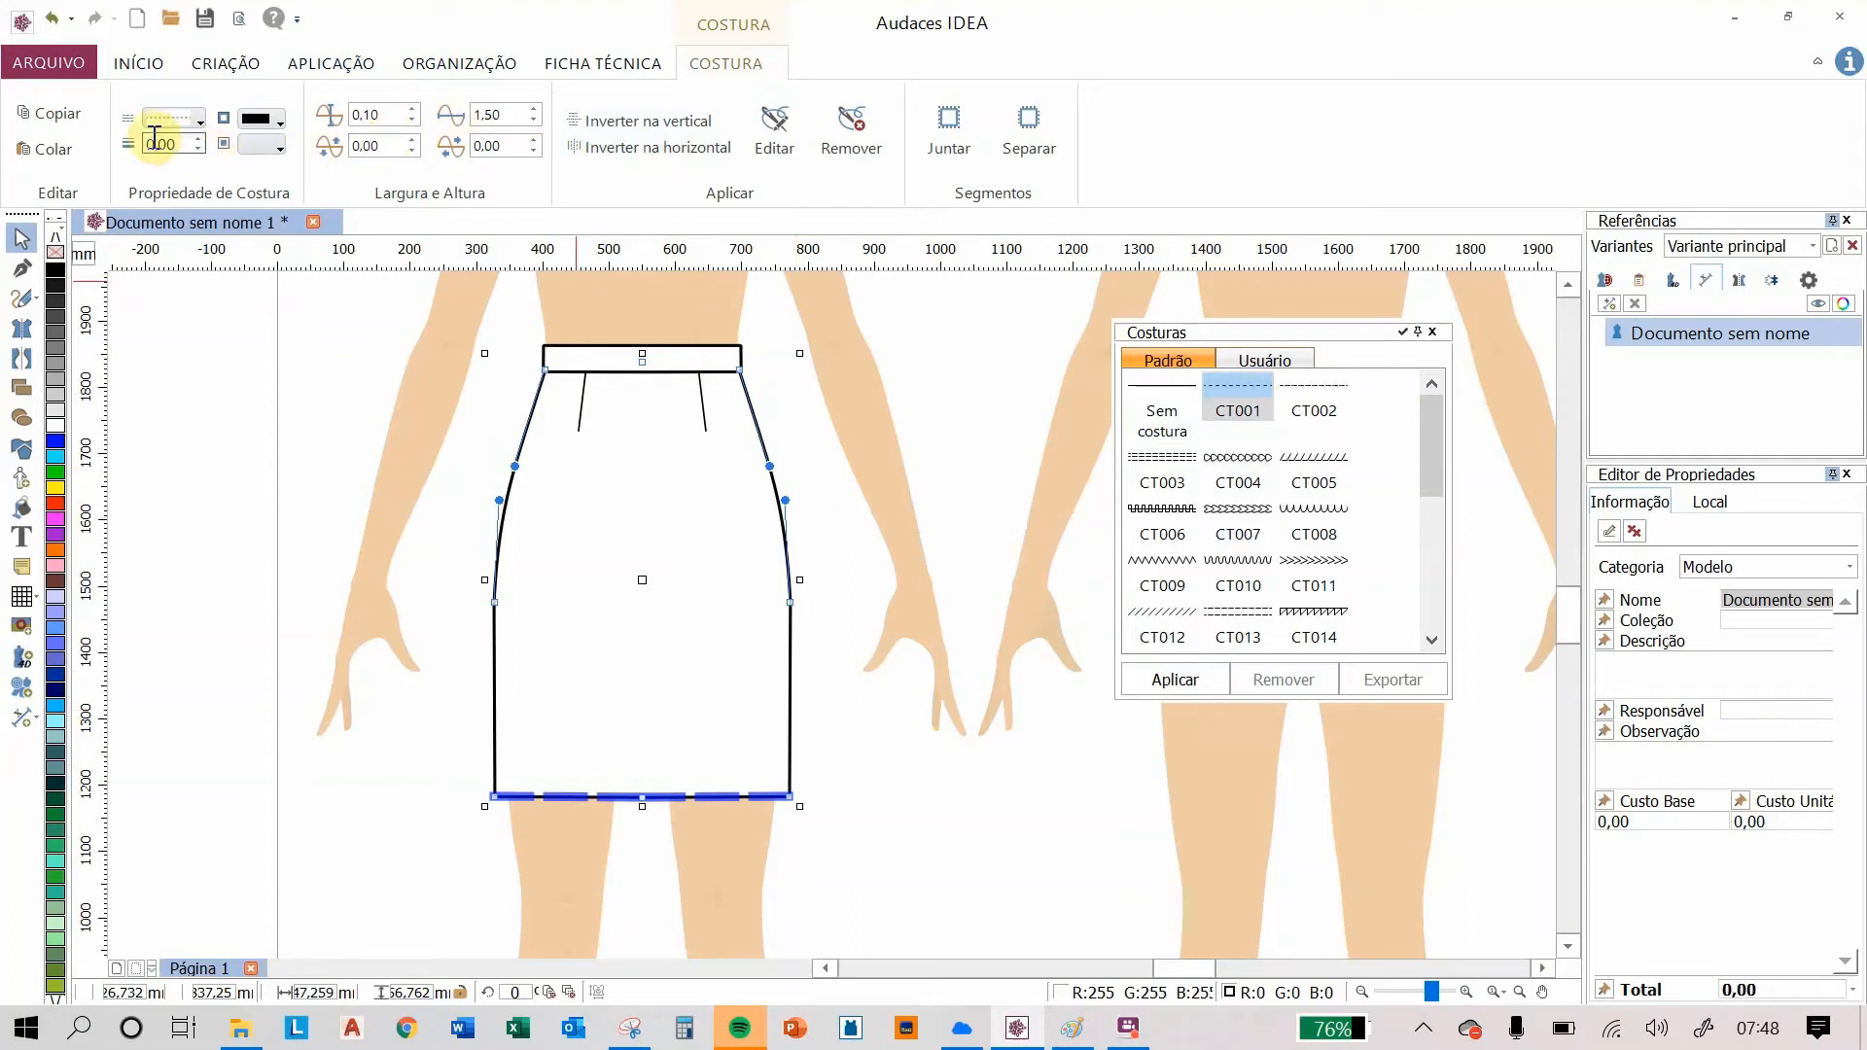
{"action": "left_click", "coordinate": [203, 112]}
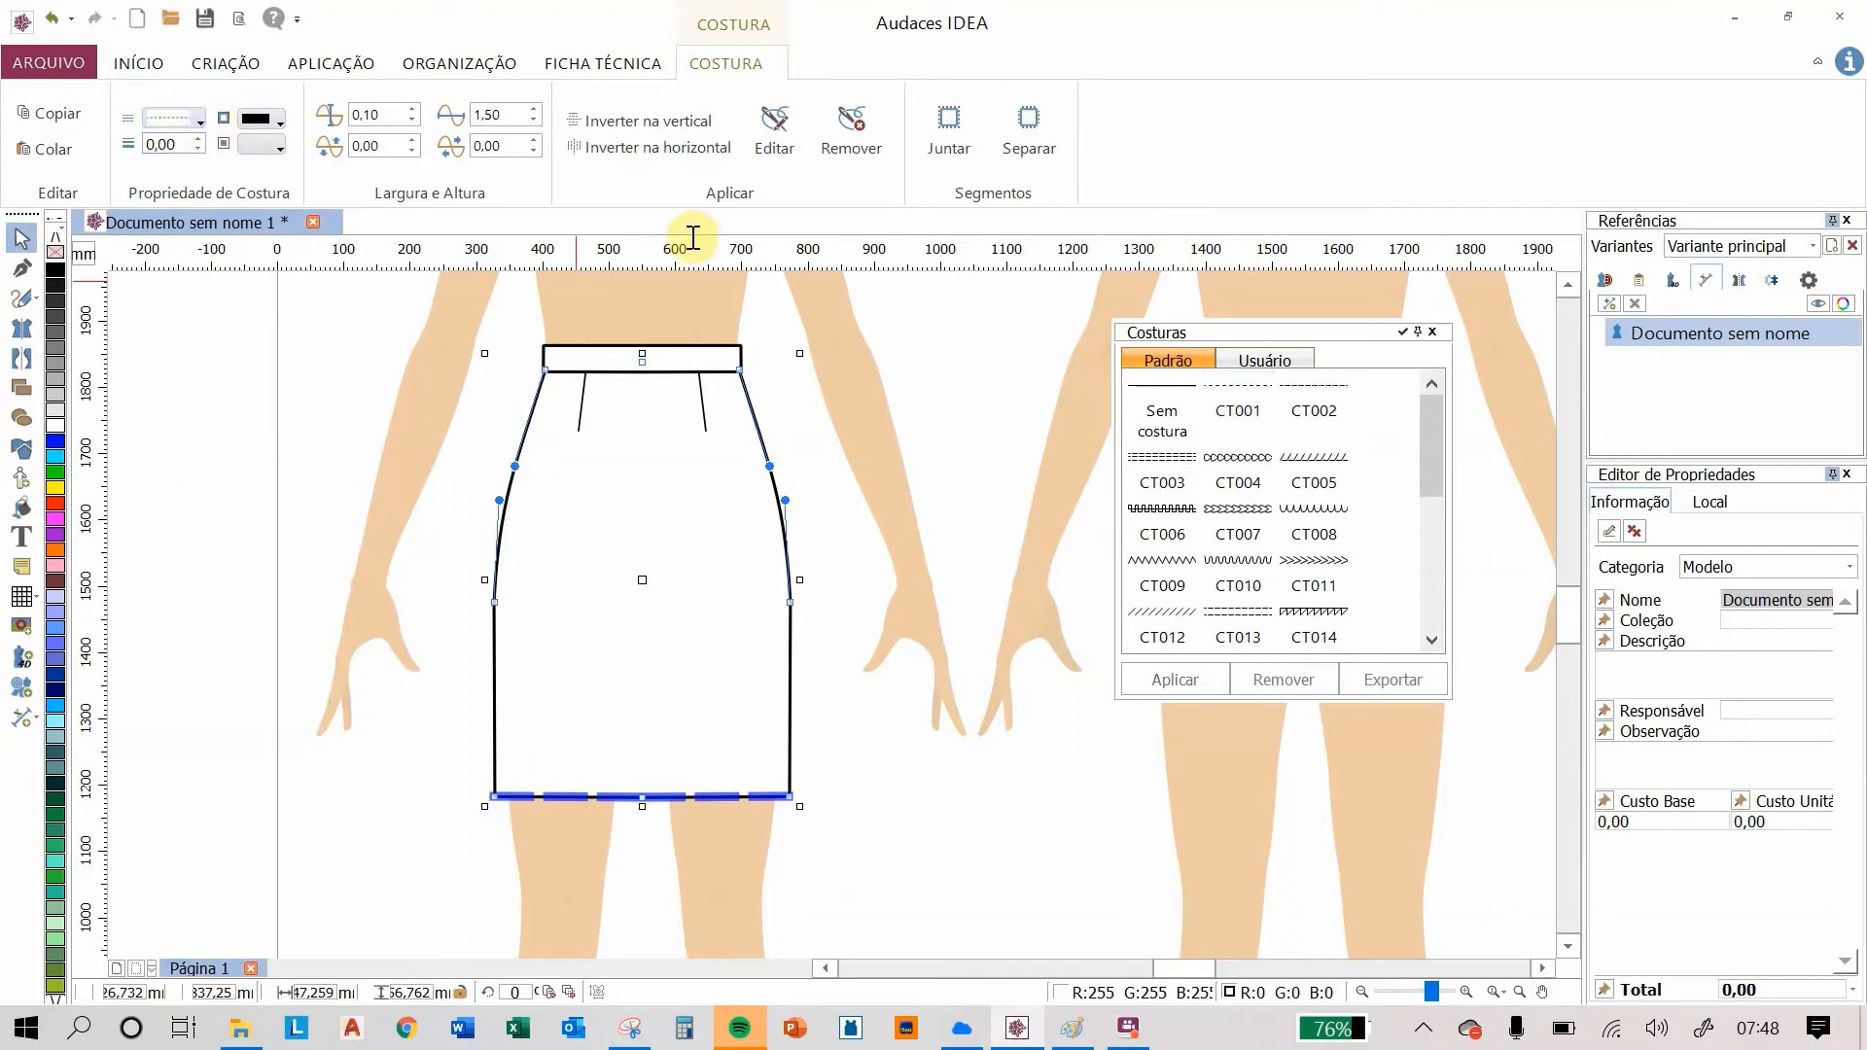
{"action": "double_click", "coordinate": [385, 146]}
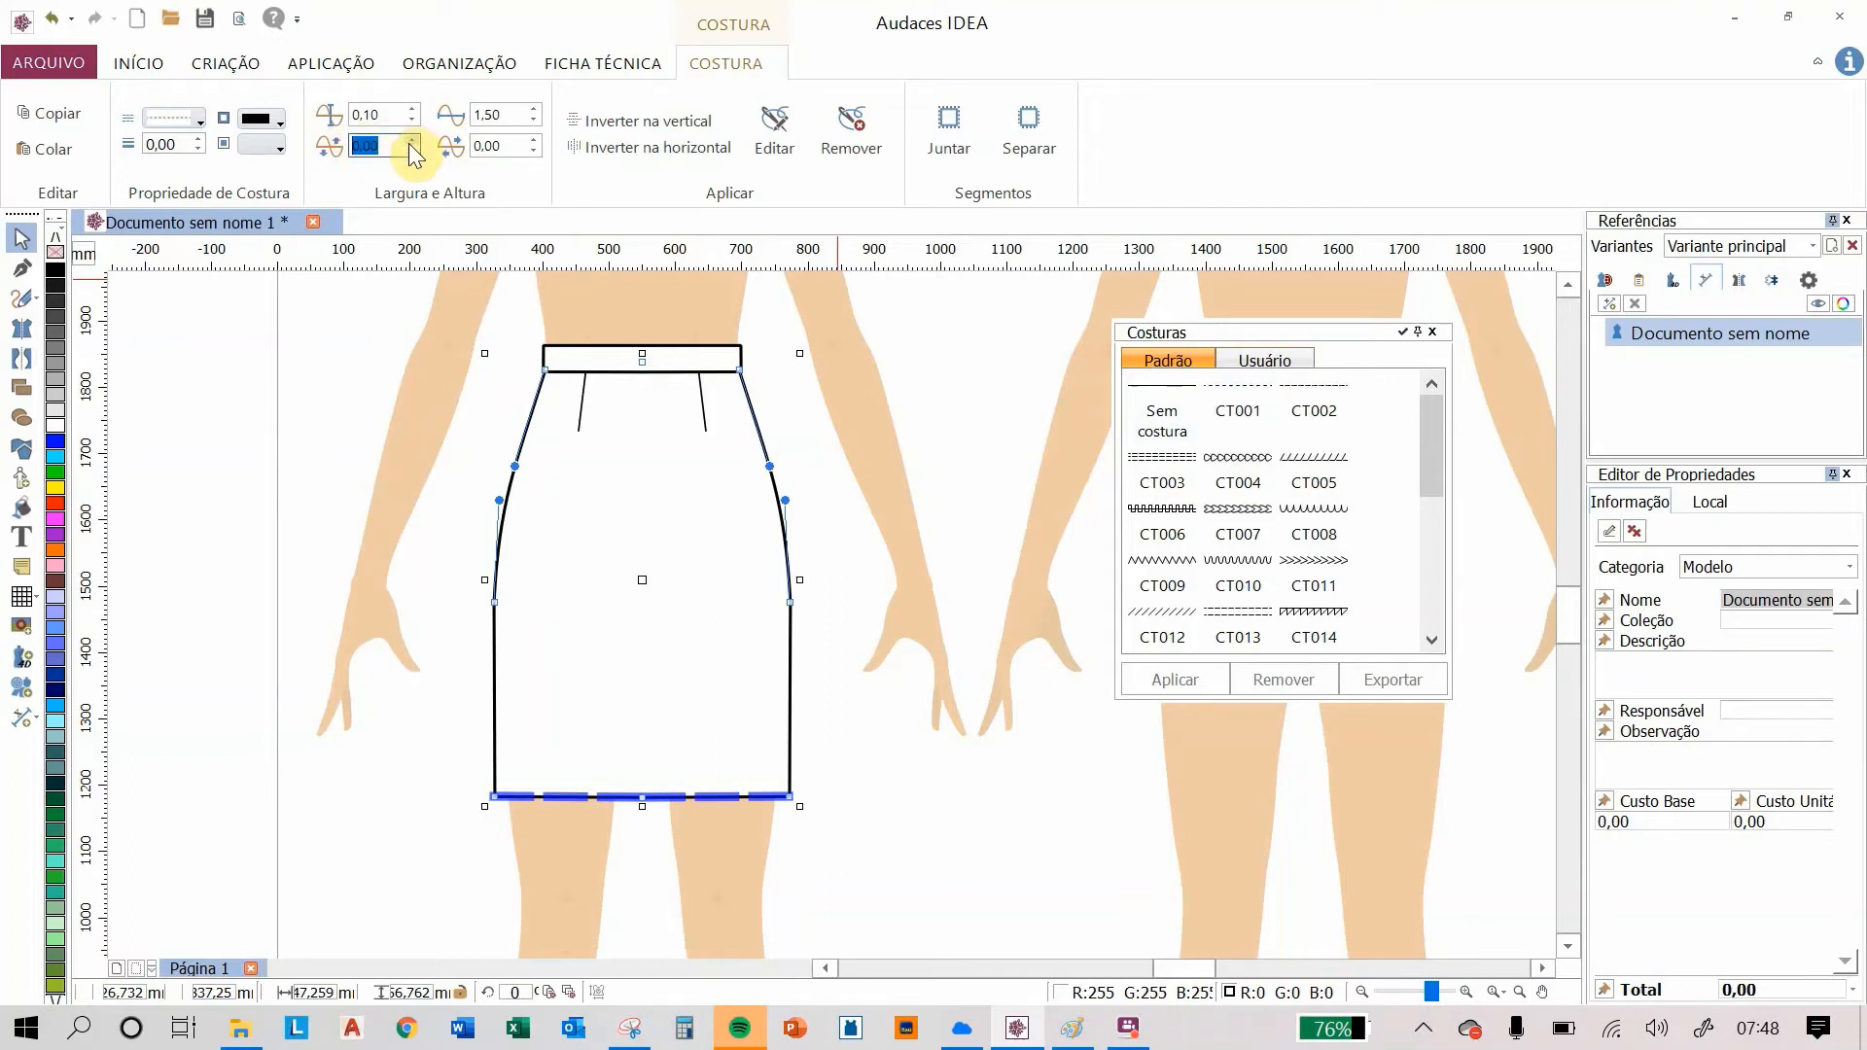
{"action": "type", "text": "4"}
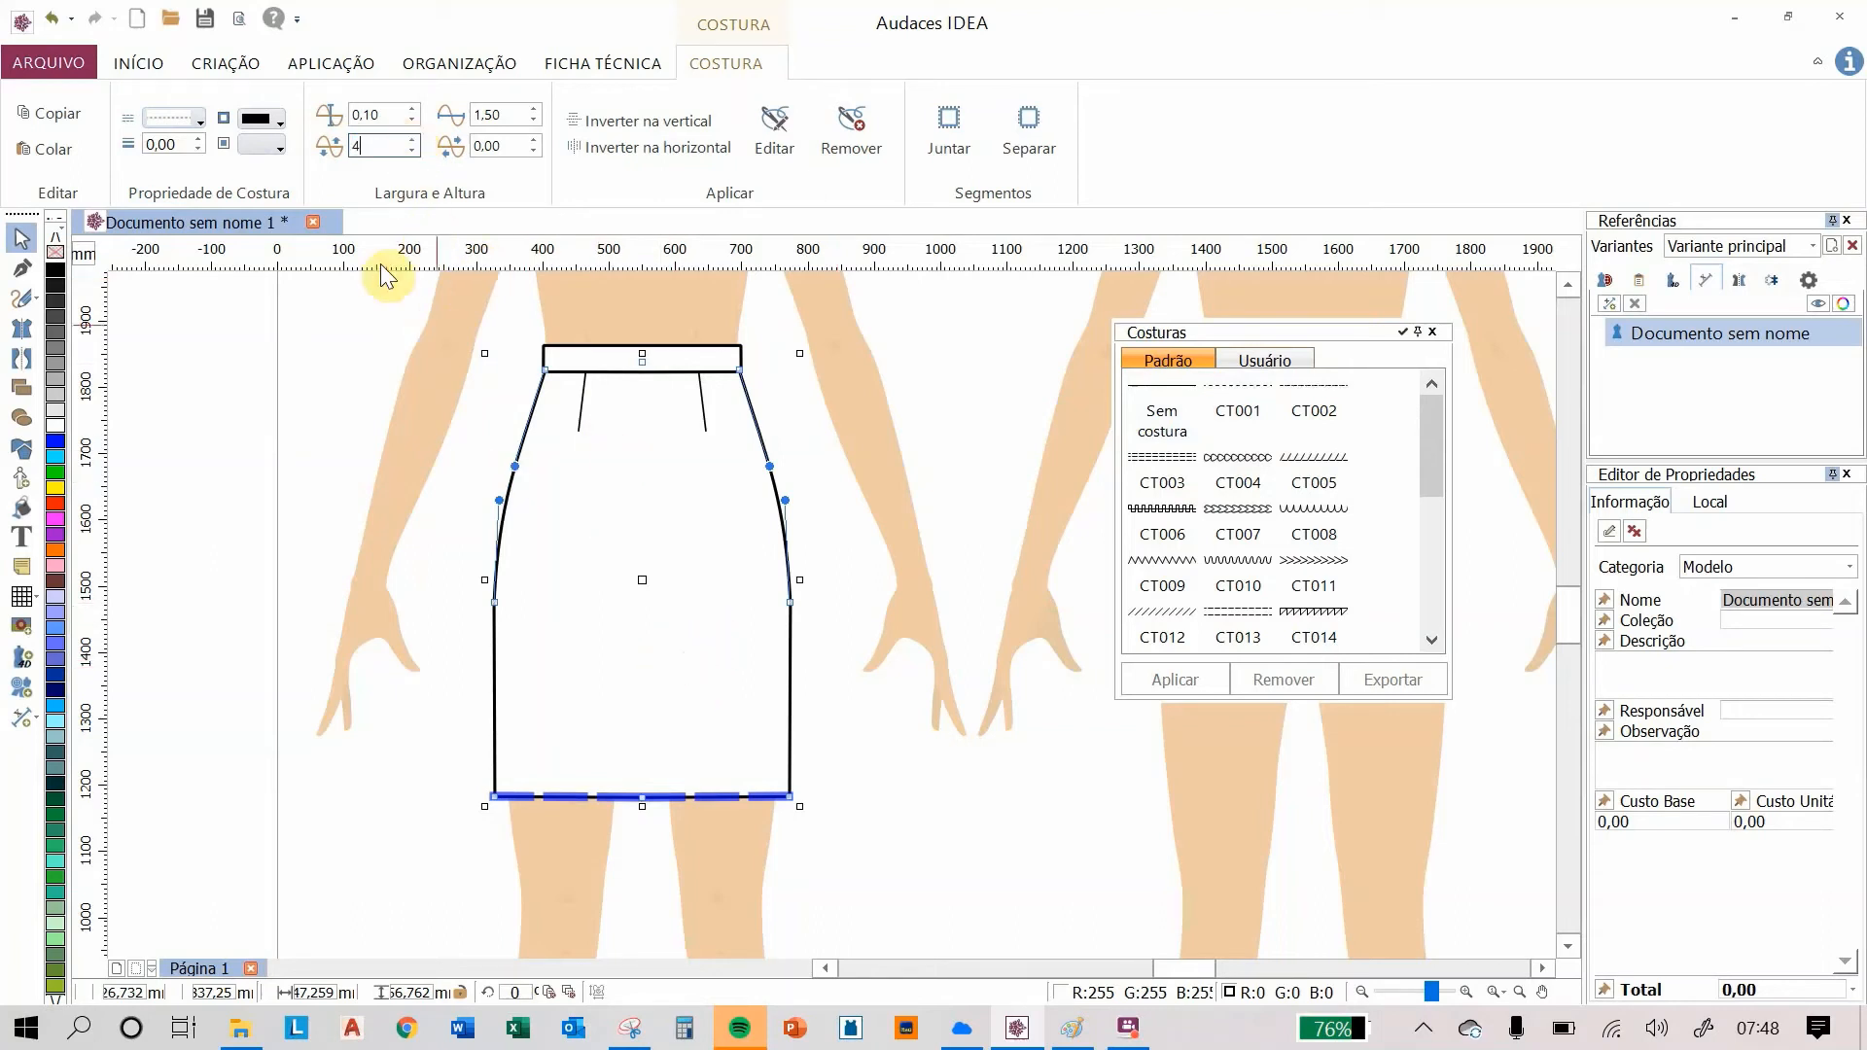
{"action": "left_click", "coordinate": [201, 138]}
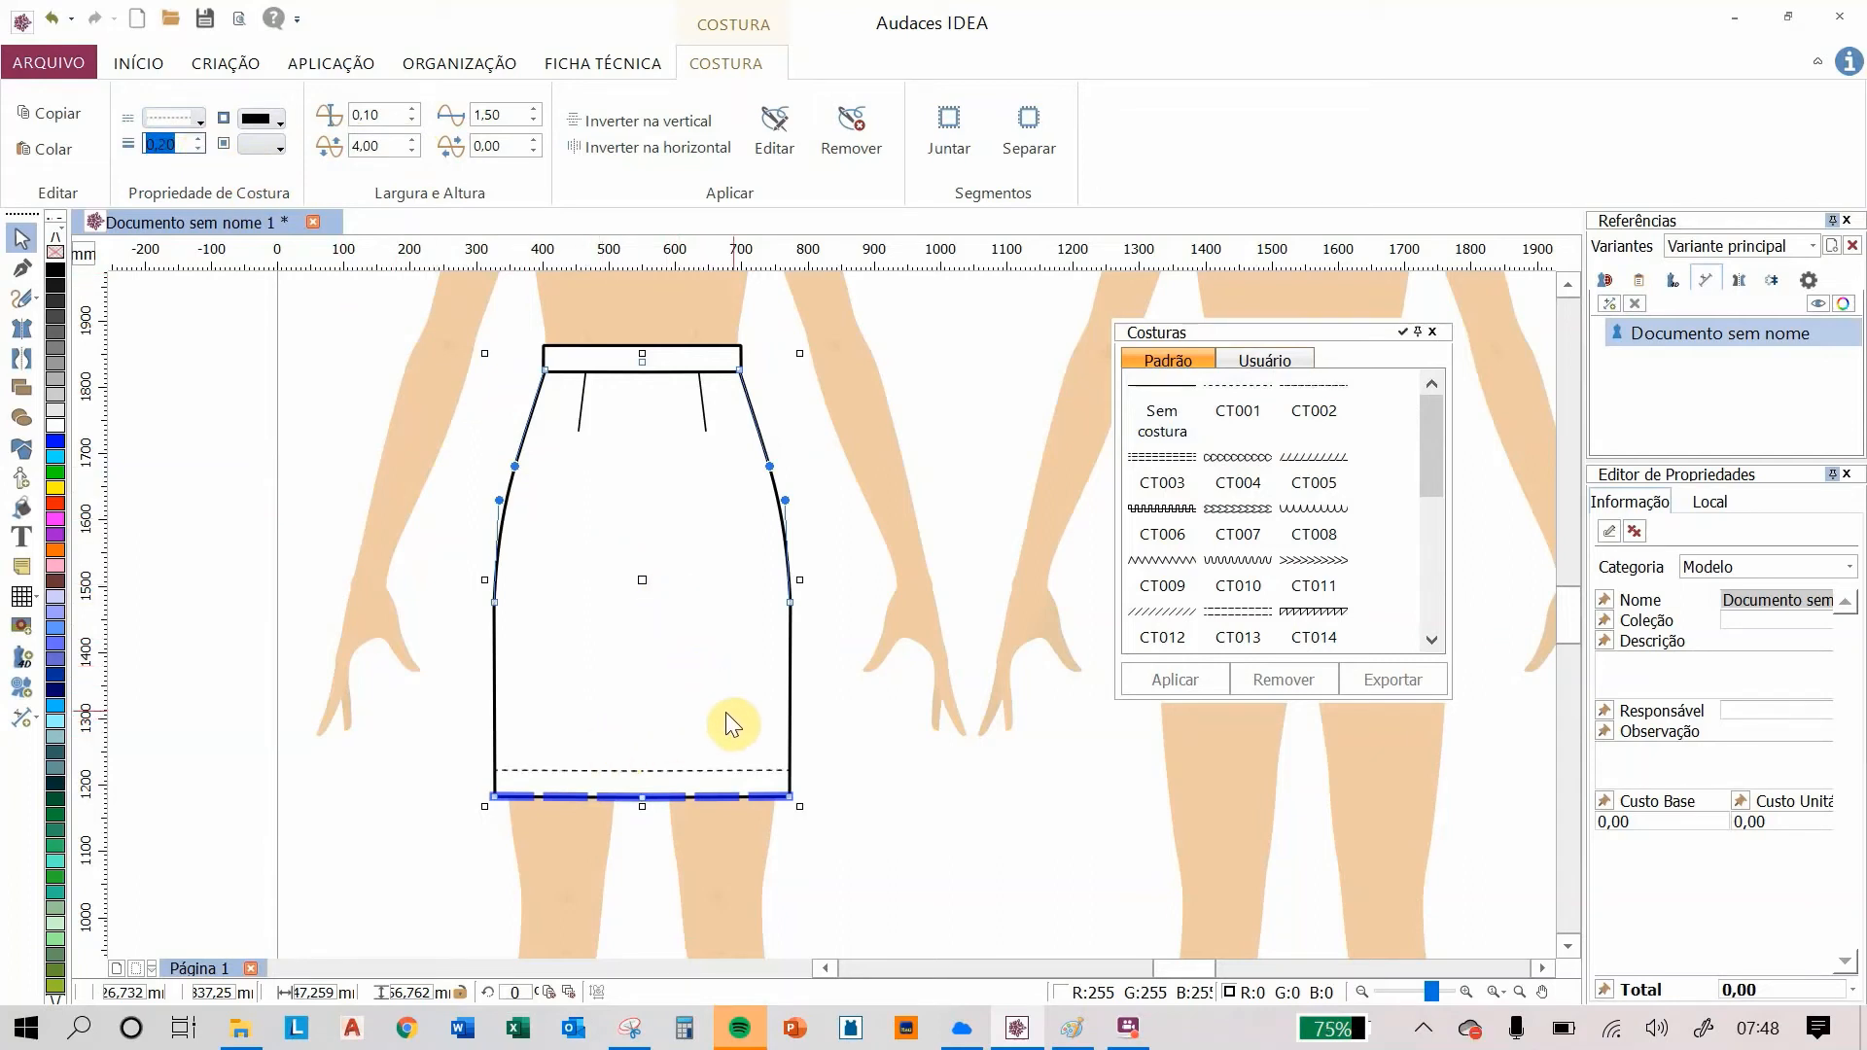
{"action": "left_click", "coordinate": [832, 703]}
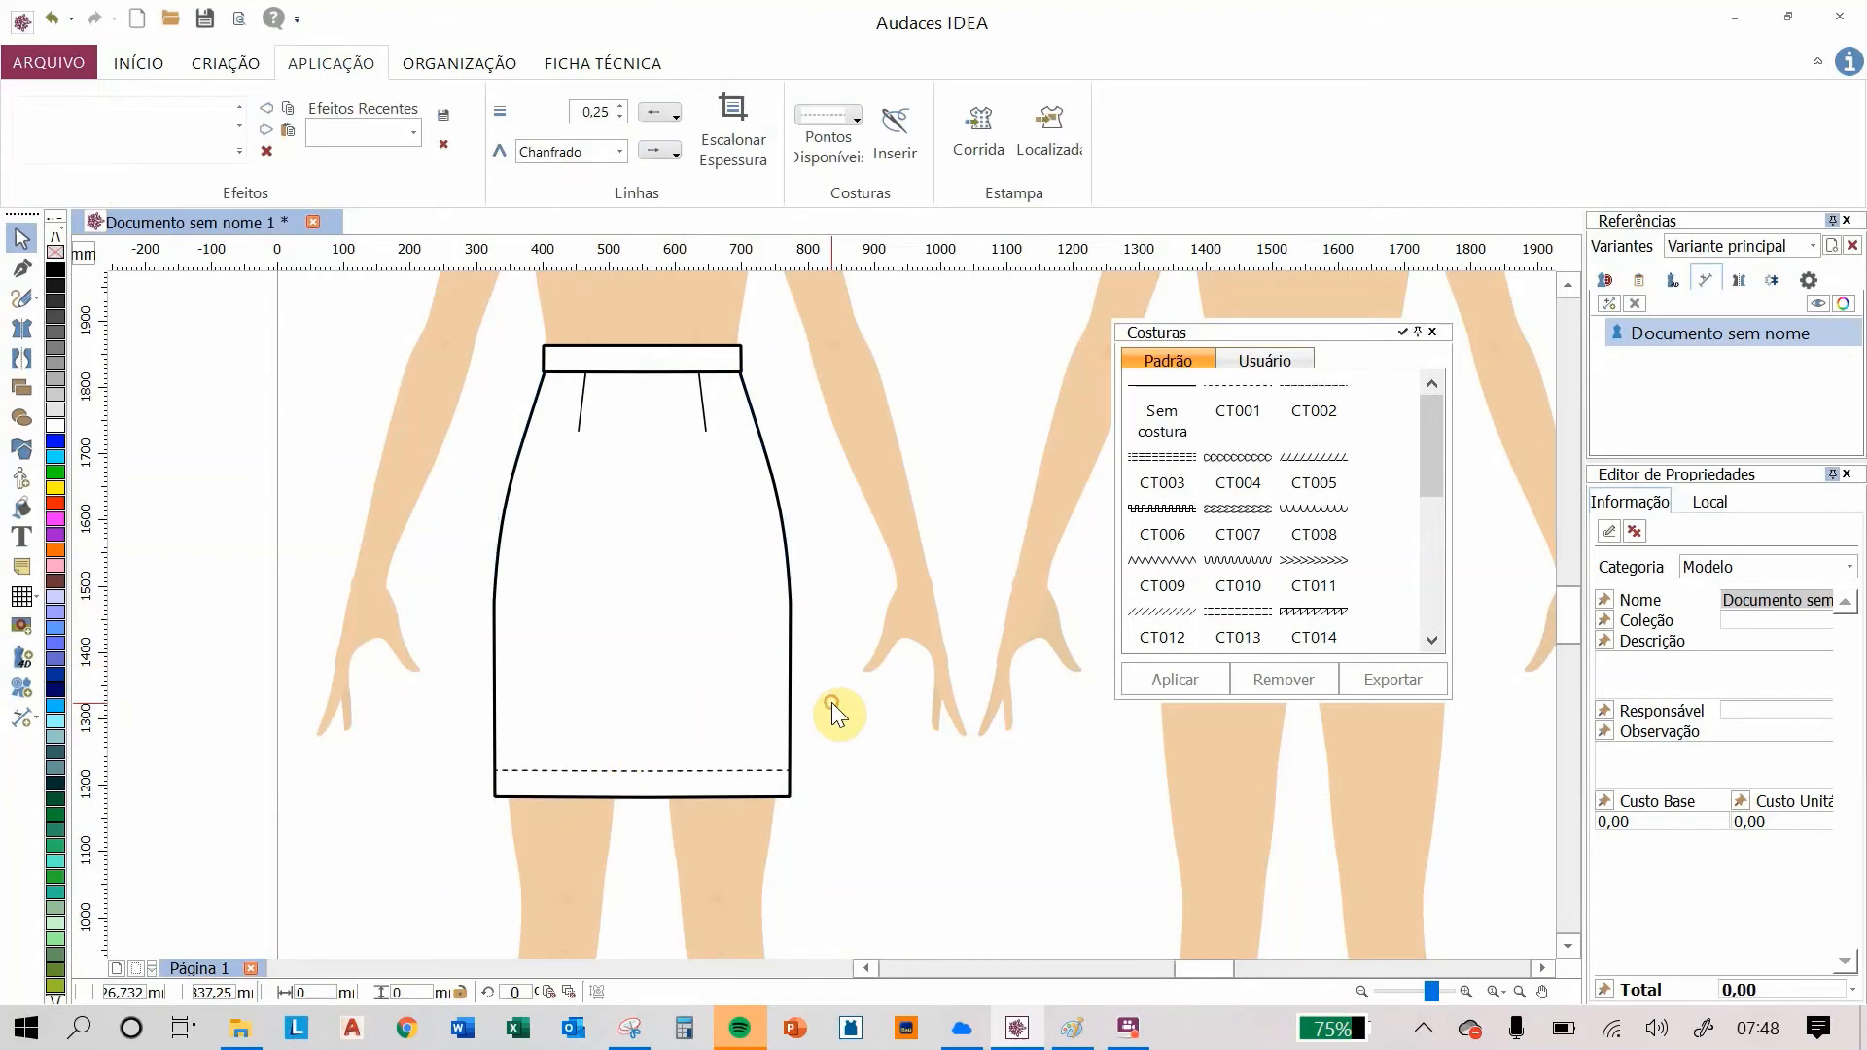
Step: Select the waistband's edges and apply the CT001 stitch to them
{"action": "left_click", "coordinate": [640, 368]}
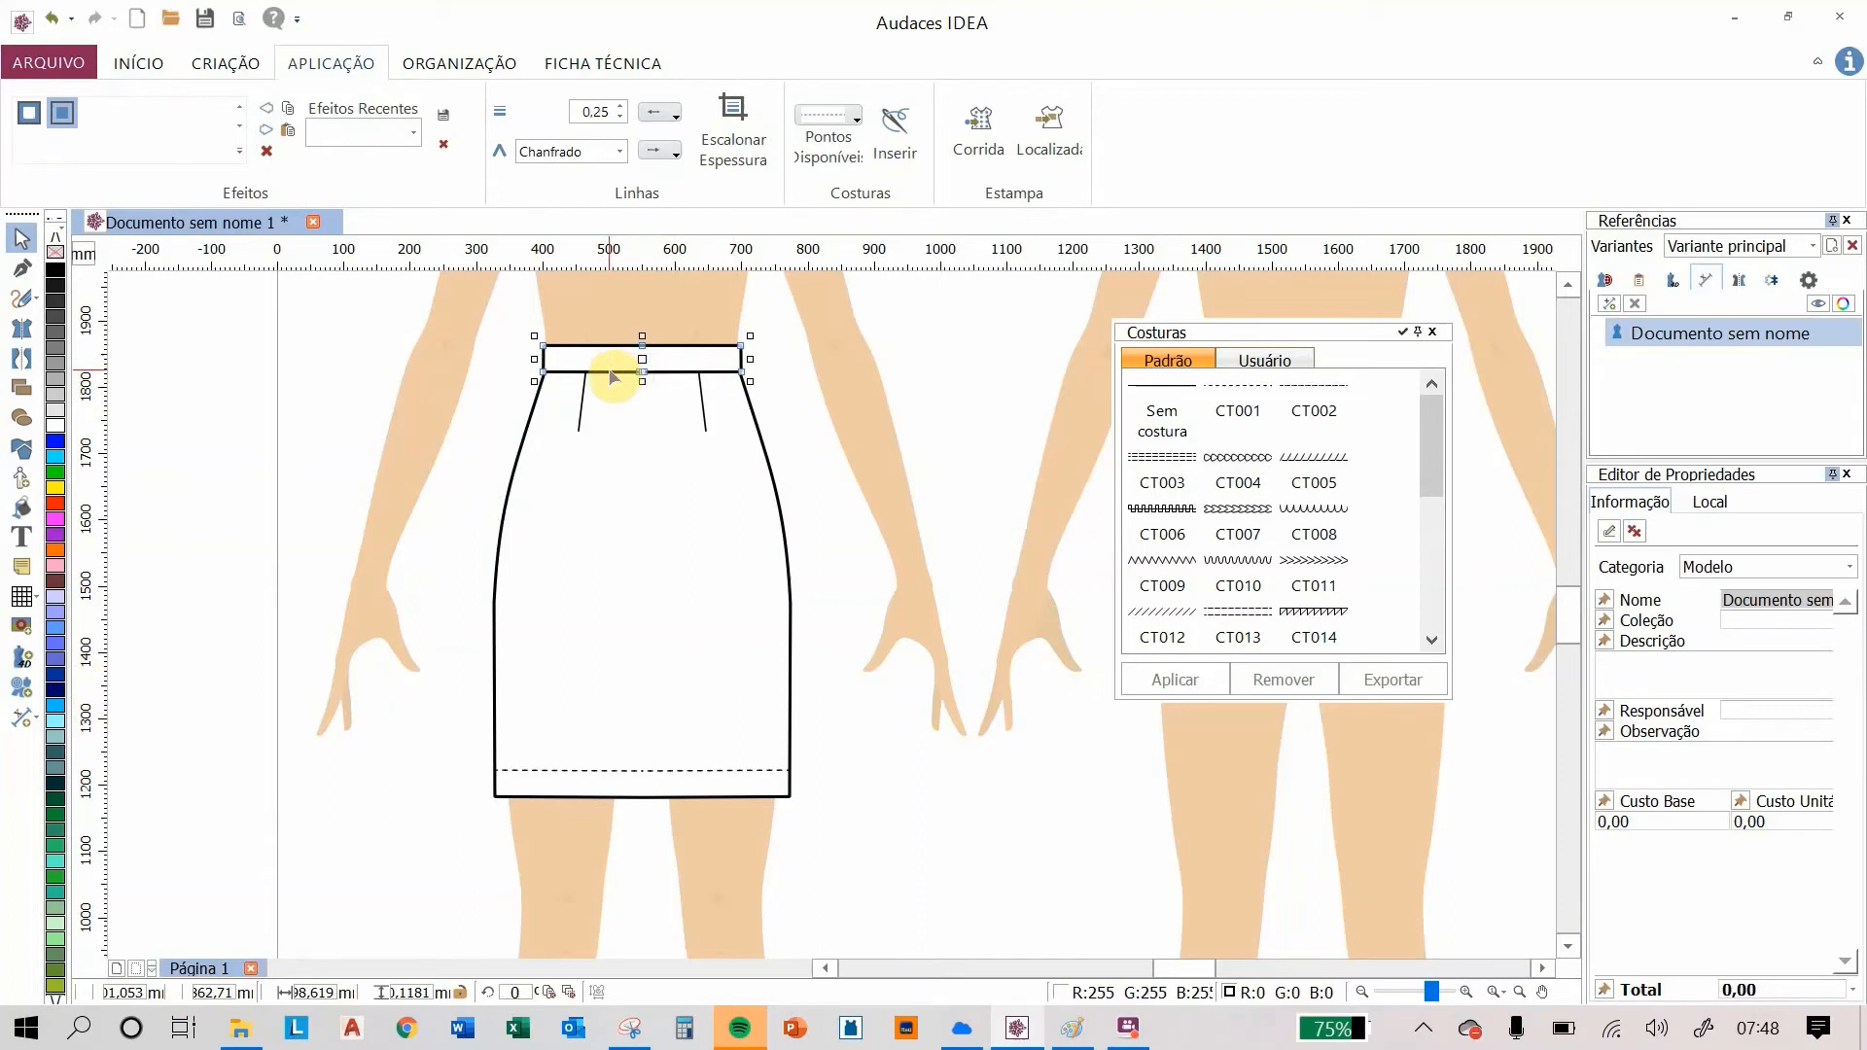
{"action": "left_click", "coordinate": [614, 374]}
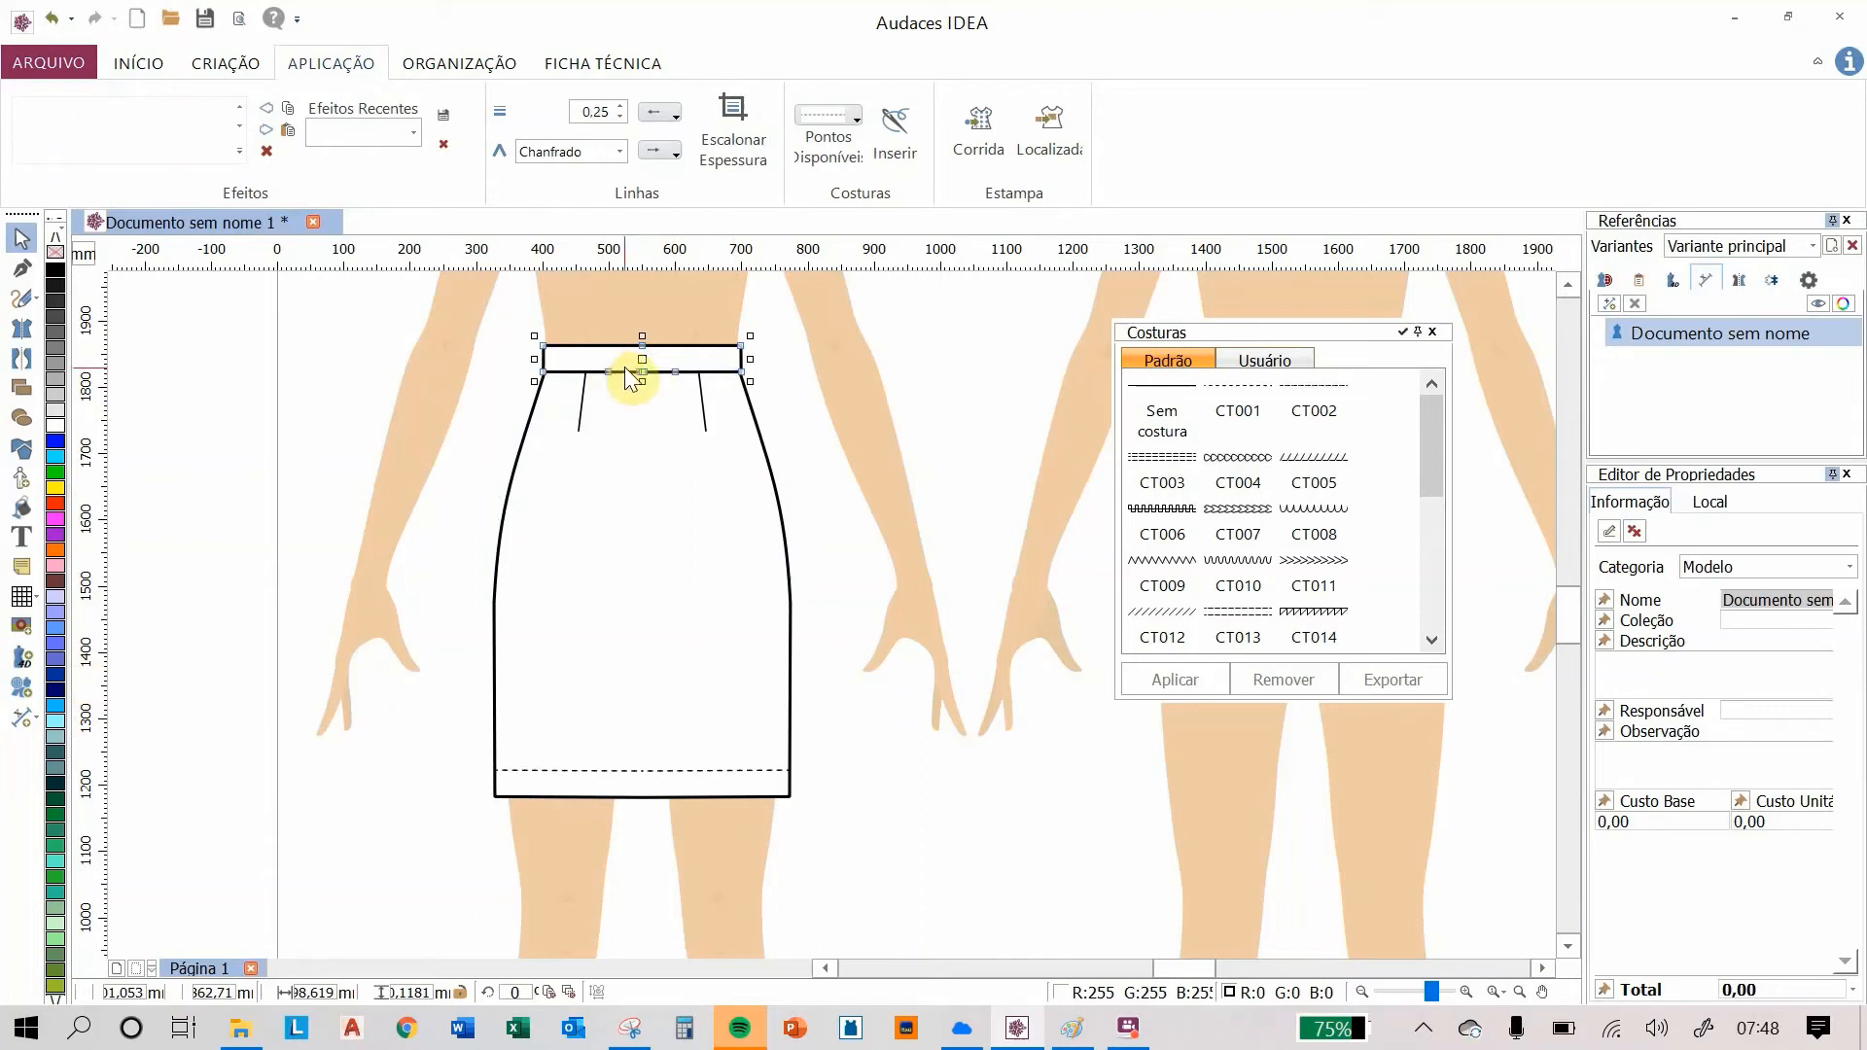
{"action": "left_click", "coordinate": [622, 374]}
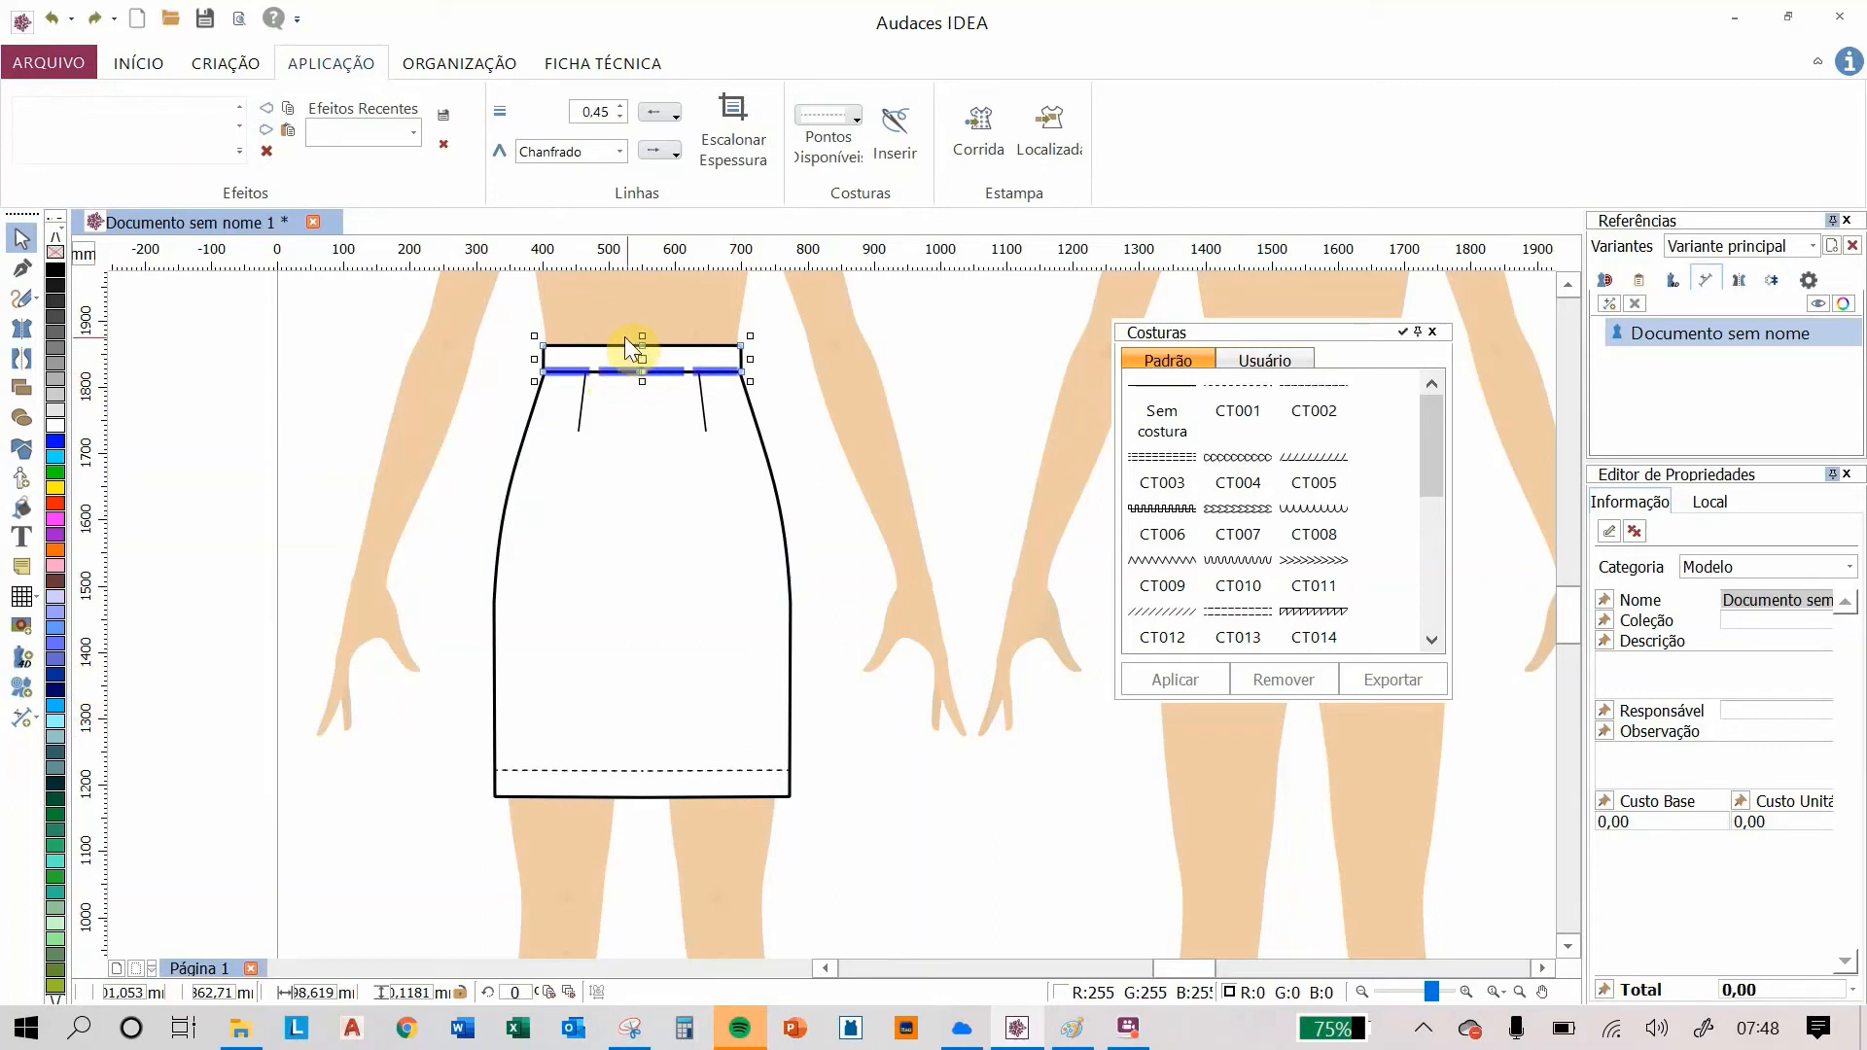
{"action": "left_click", "coordinate": [630, 345]}
{"action": "left_click", "coordinate": [1230, 389]}
{"action": "left_click", "coordinate": [734, 137]}
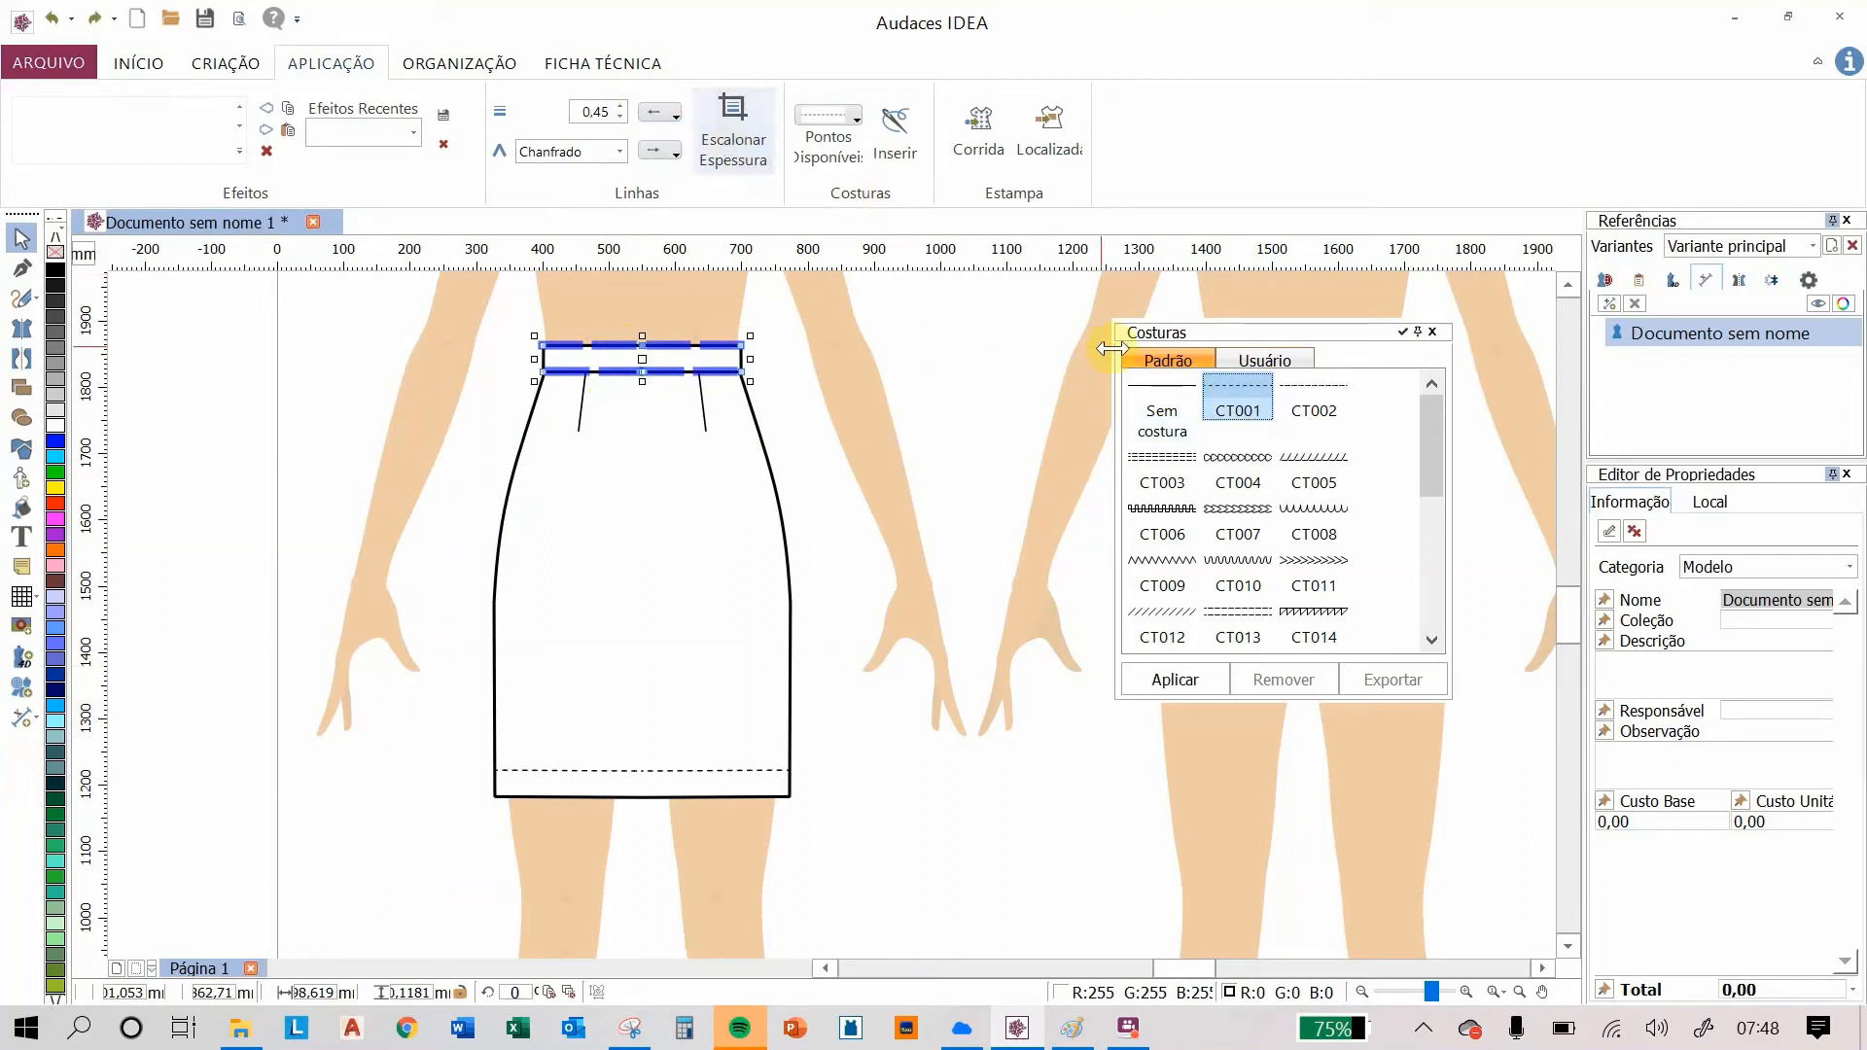
{"action": "left_click", "coordinate": [1206, 680]}
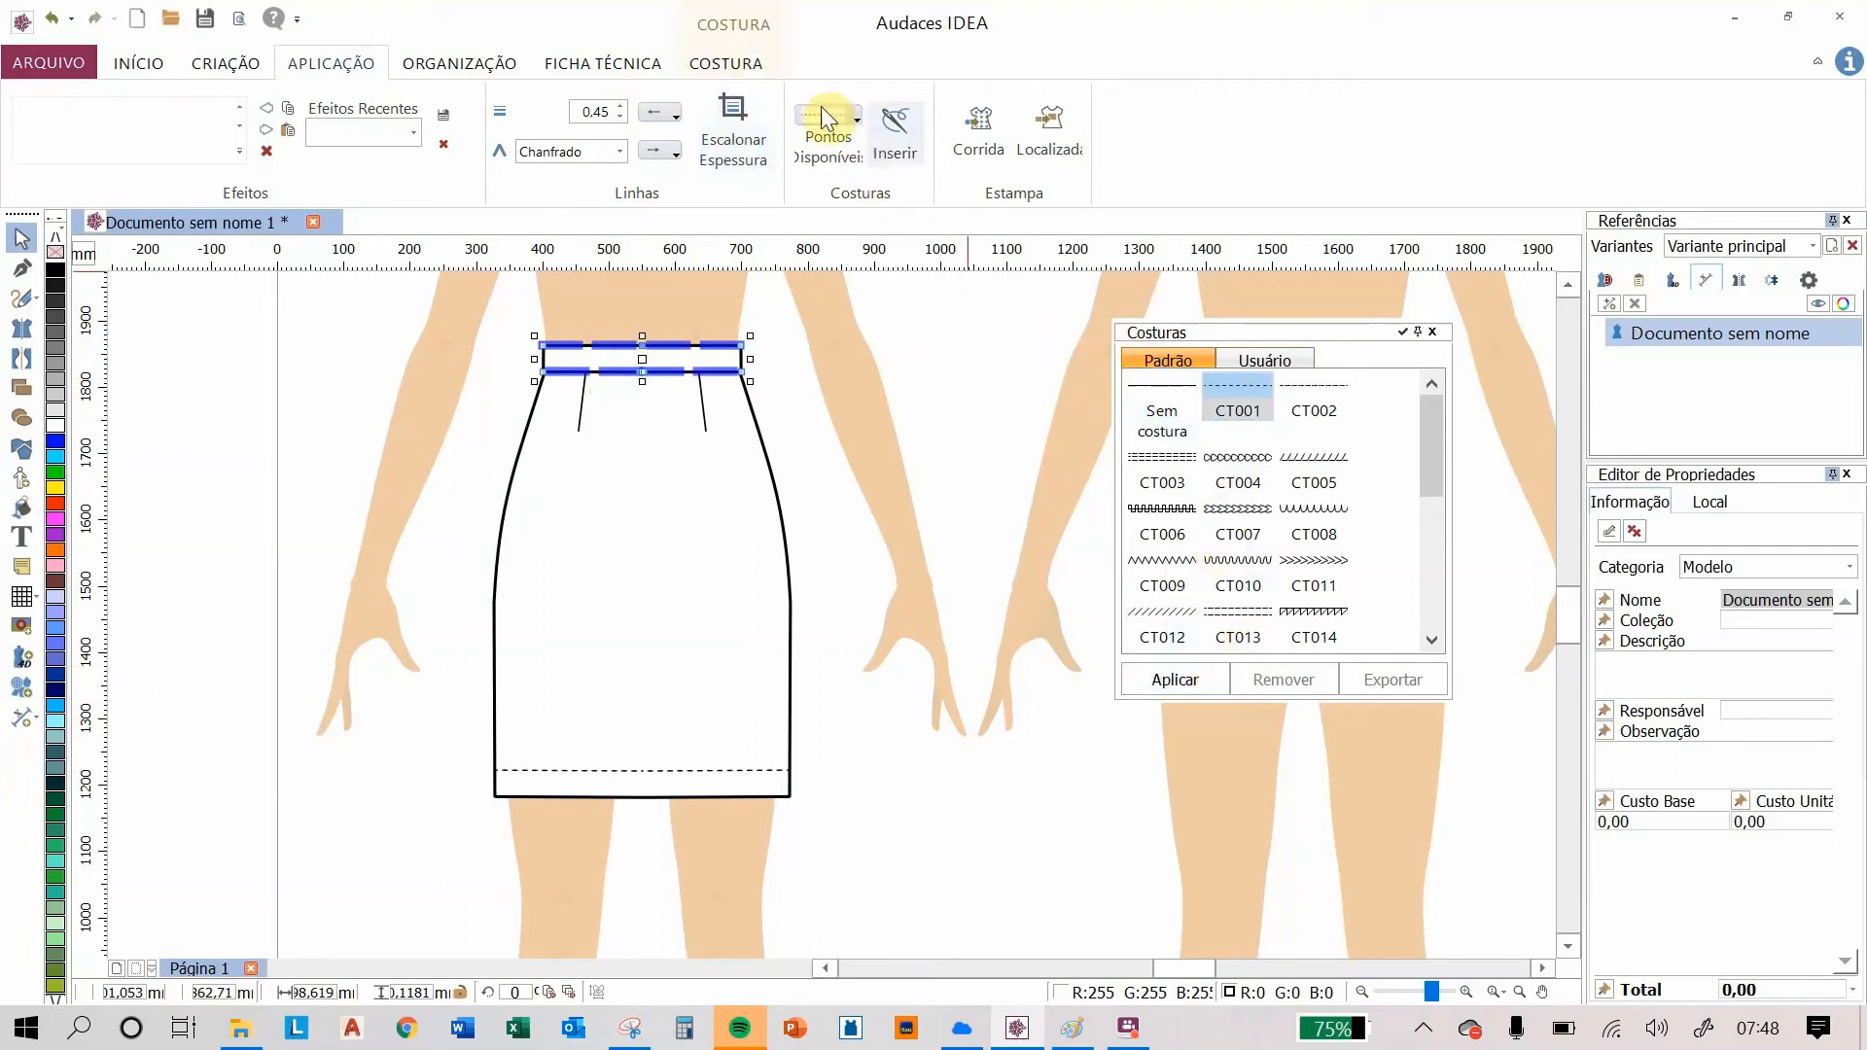
Step: Set the waistband stitch's height offset to 0.60 so the topstitching sits inside the band
{"action": "left_click", "coordinate": [726, 63]}
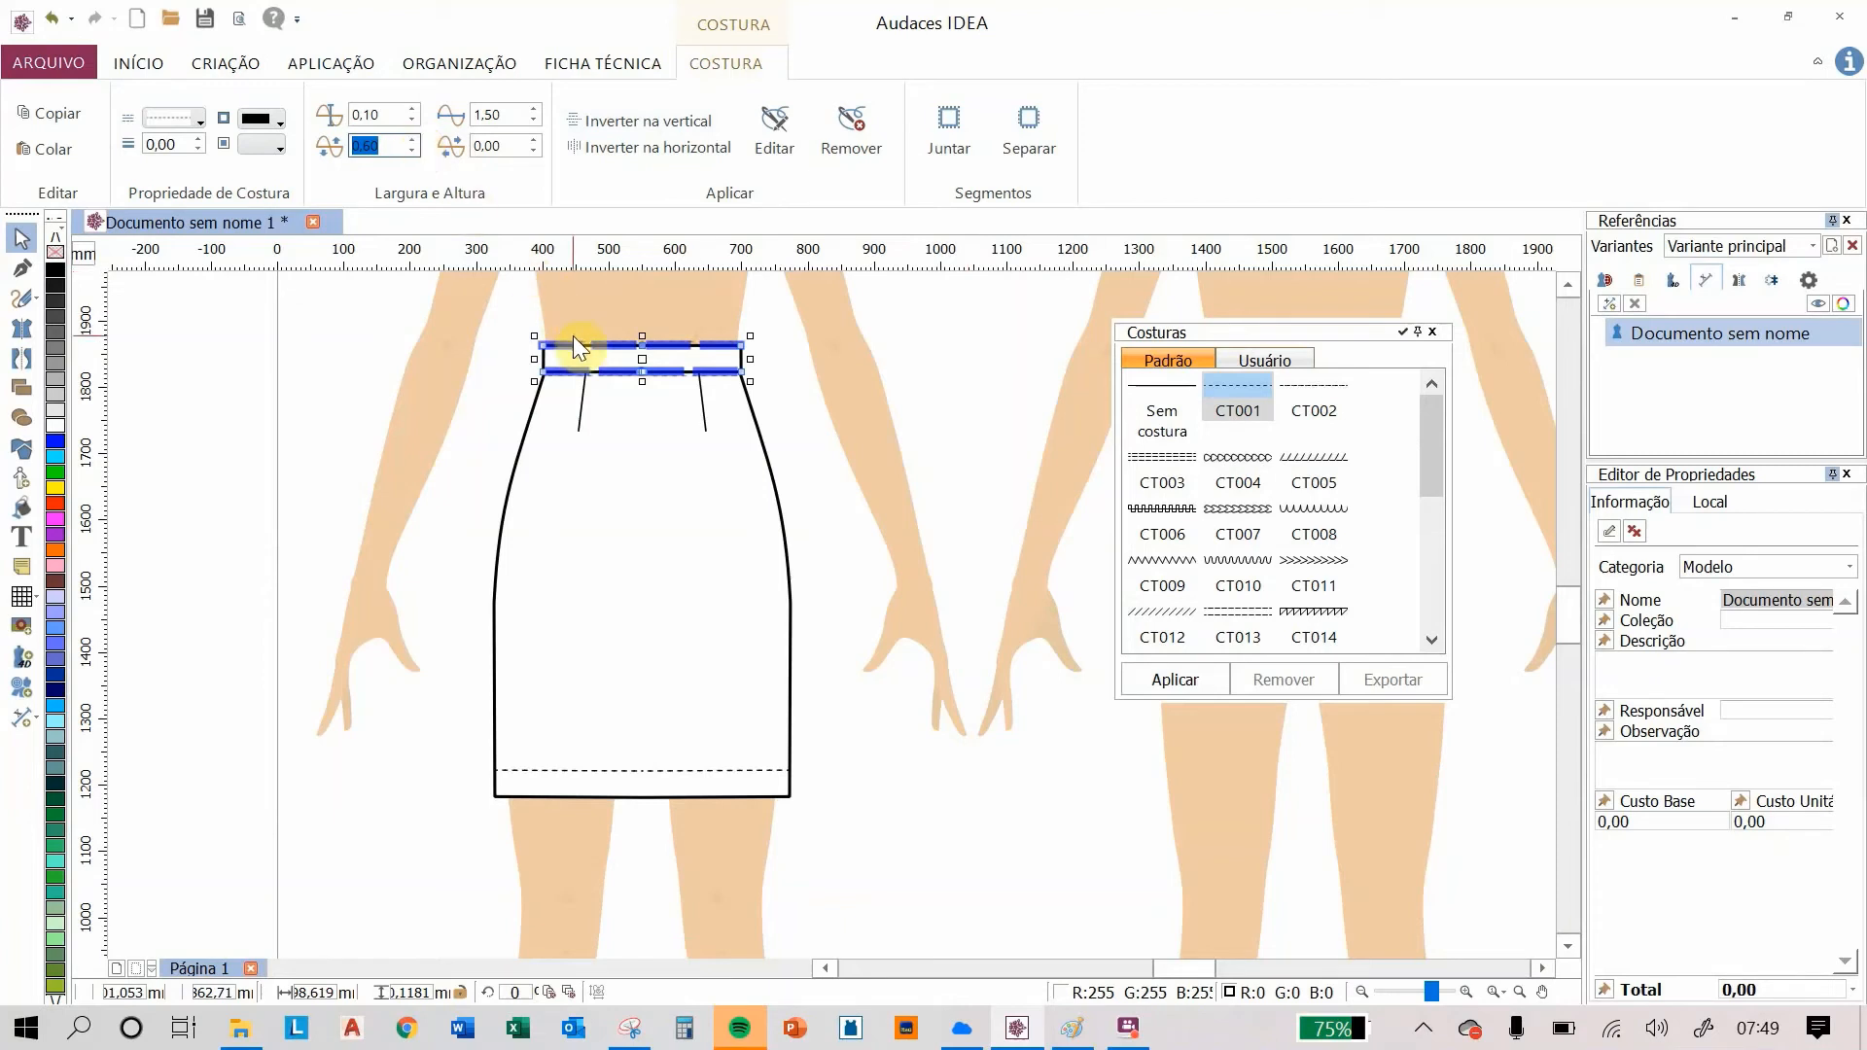
{"action": "scroll", "coordinate": [572, 336], "scroll_direction": "up", "scroll_amount": 4}
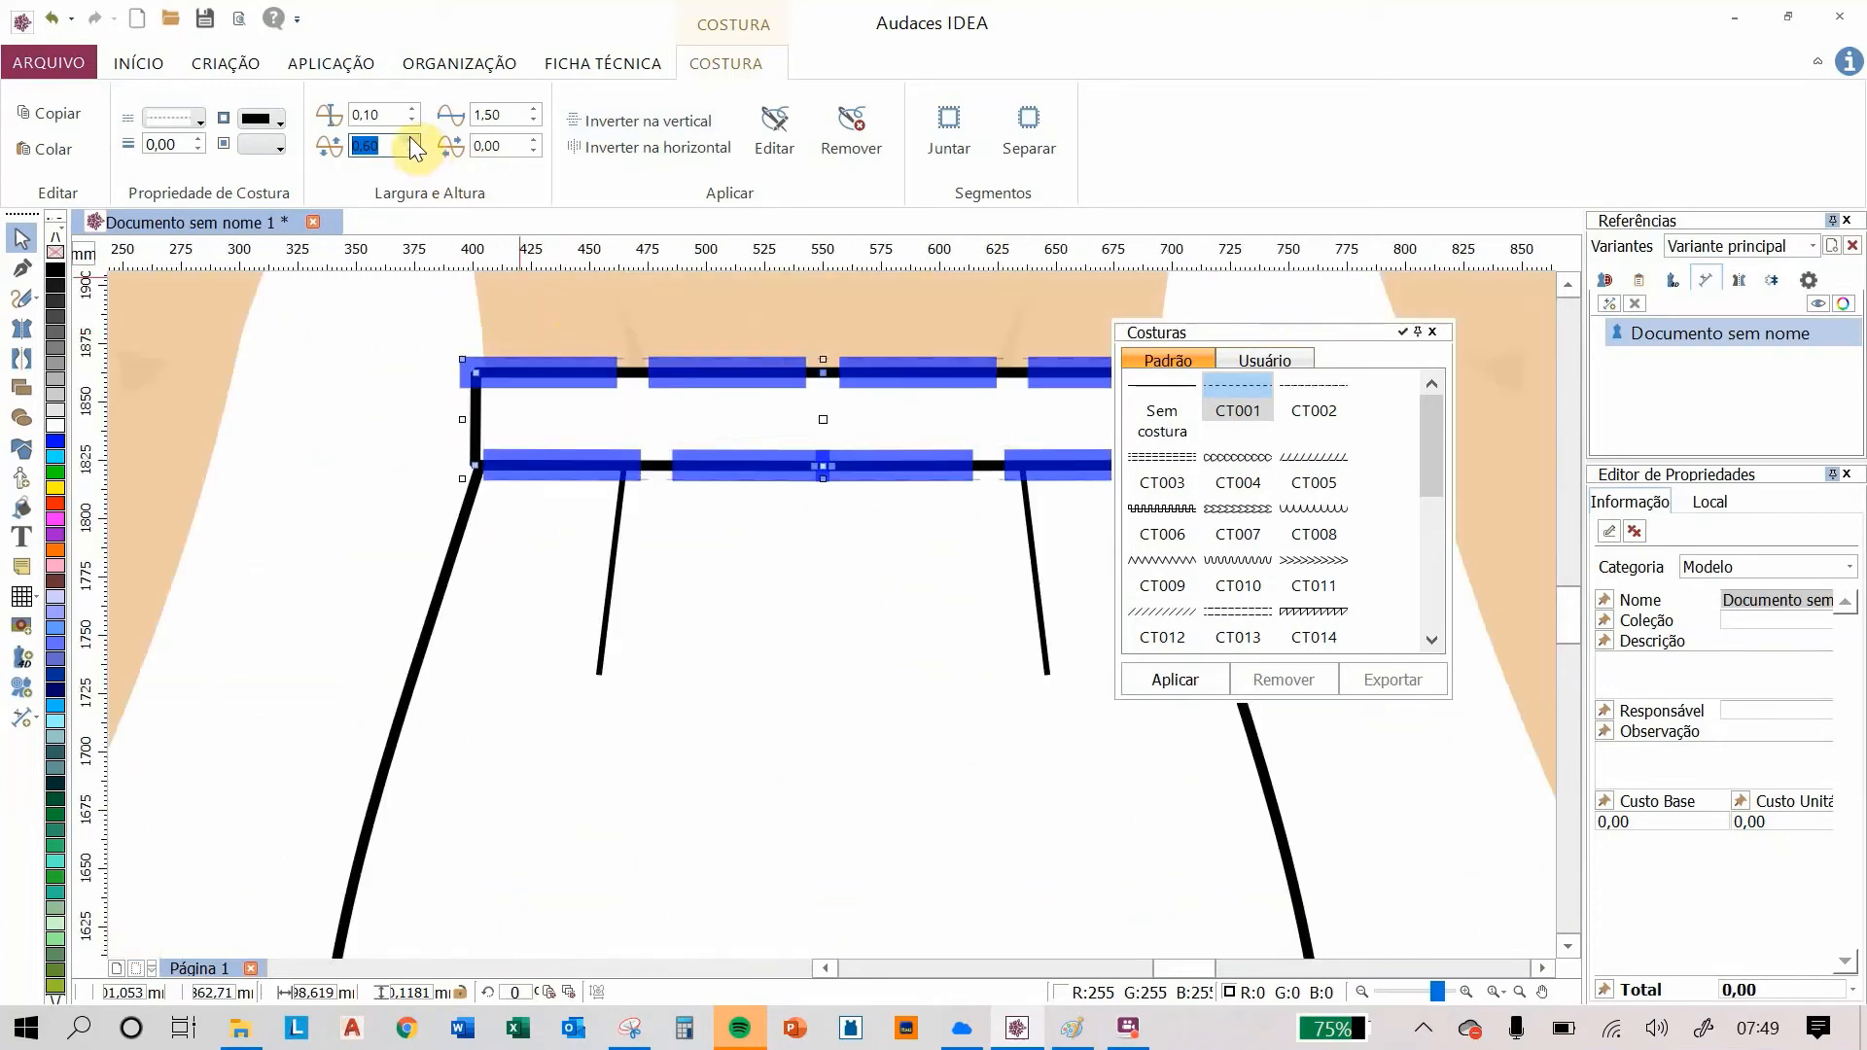
{"action": "left_click", "coordinate": [201, 136]}
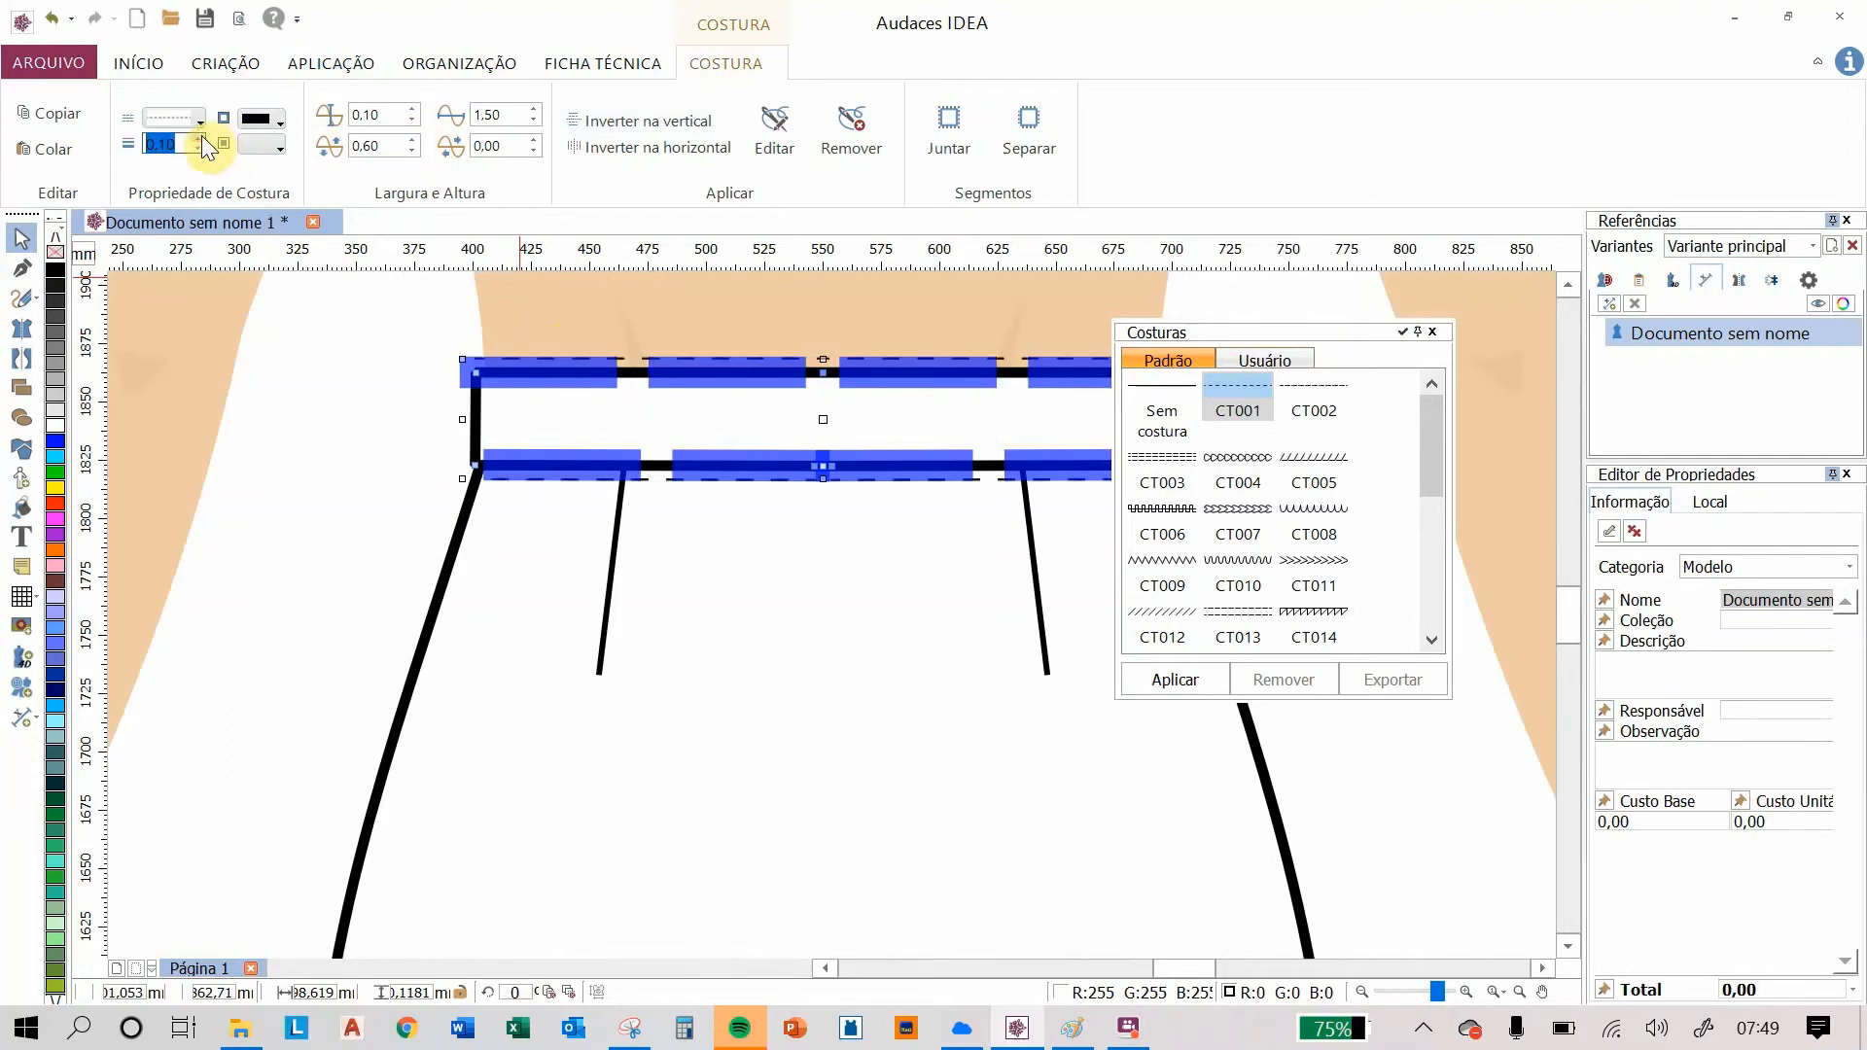
{"action": "left_click", "coordinate": [202, 136]}
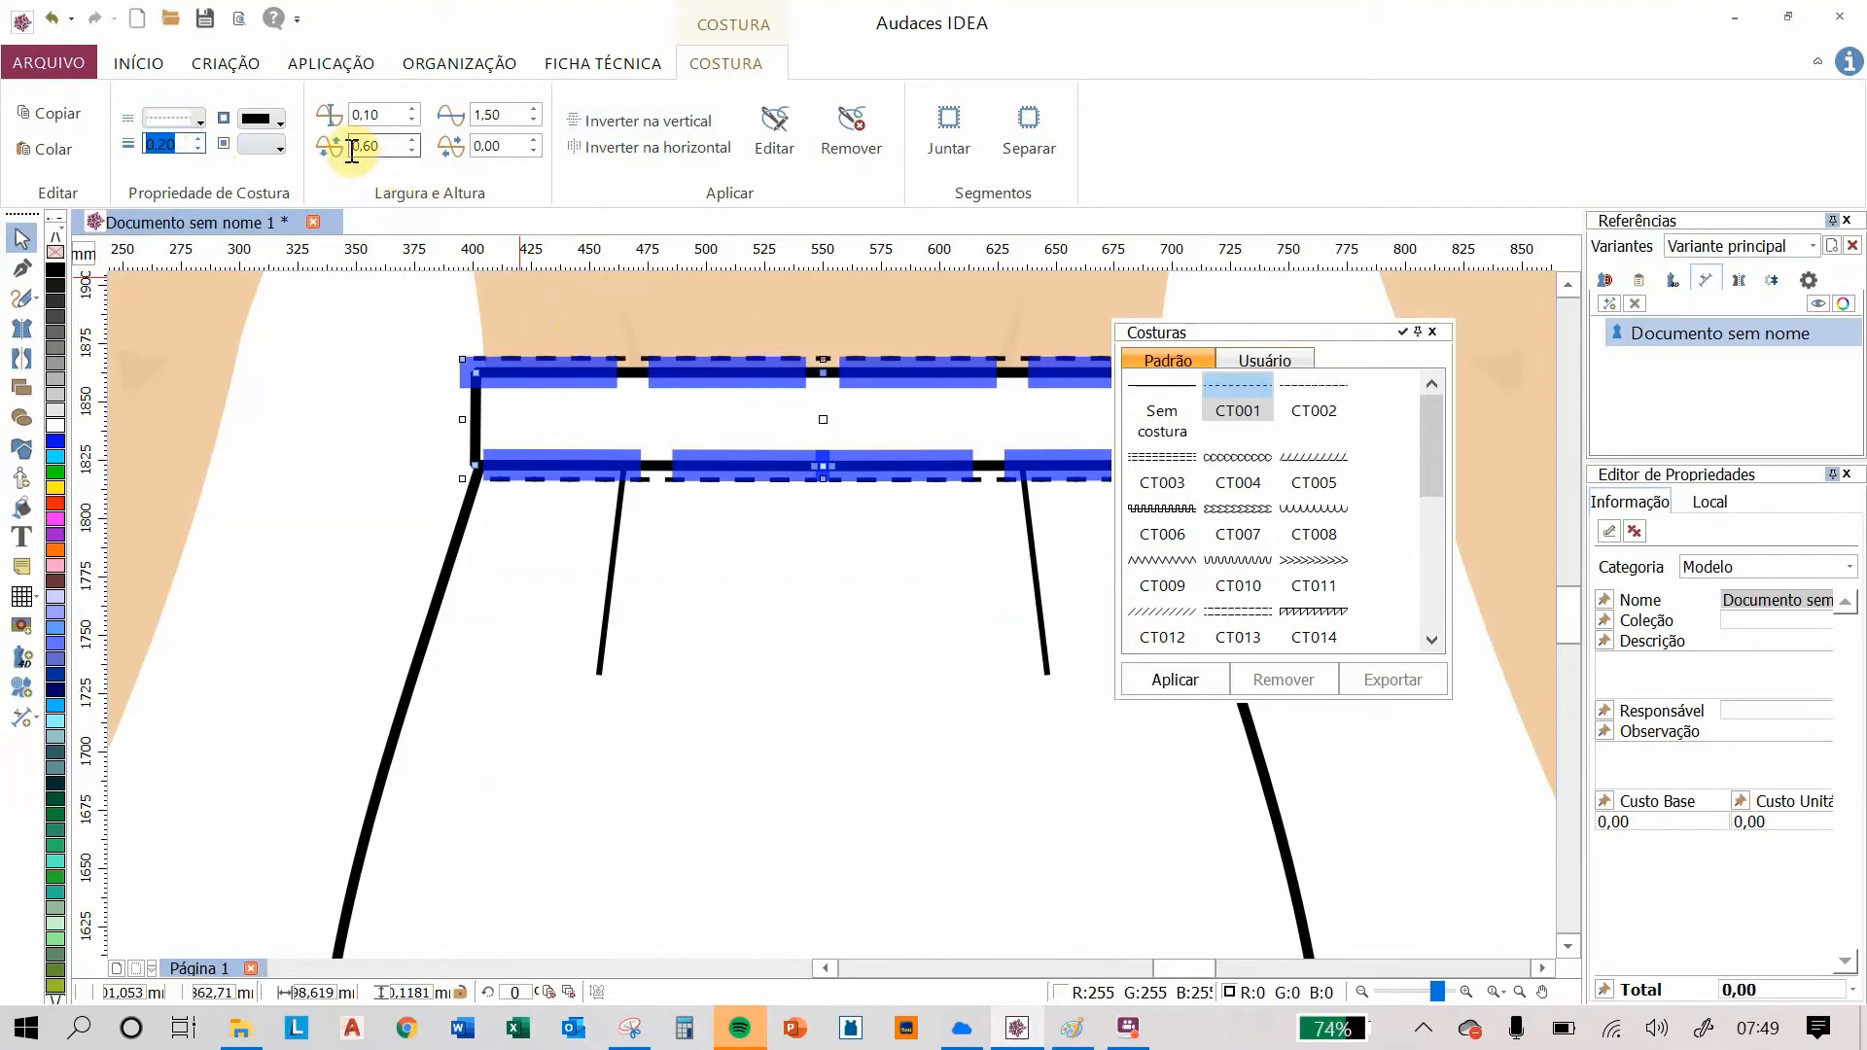
{"action": "left_click", "coordinate": [352, 150]}
{"action": "left_click", "coordinate": [591, 409]}
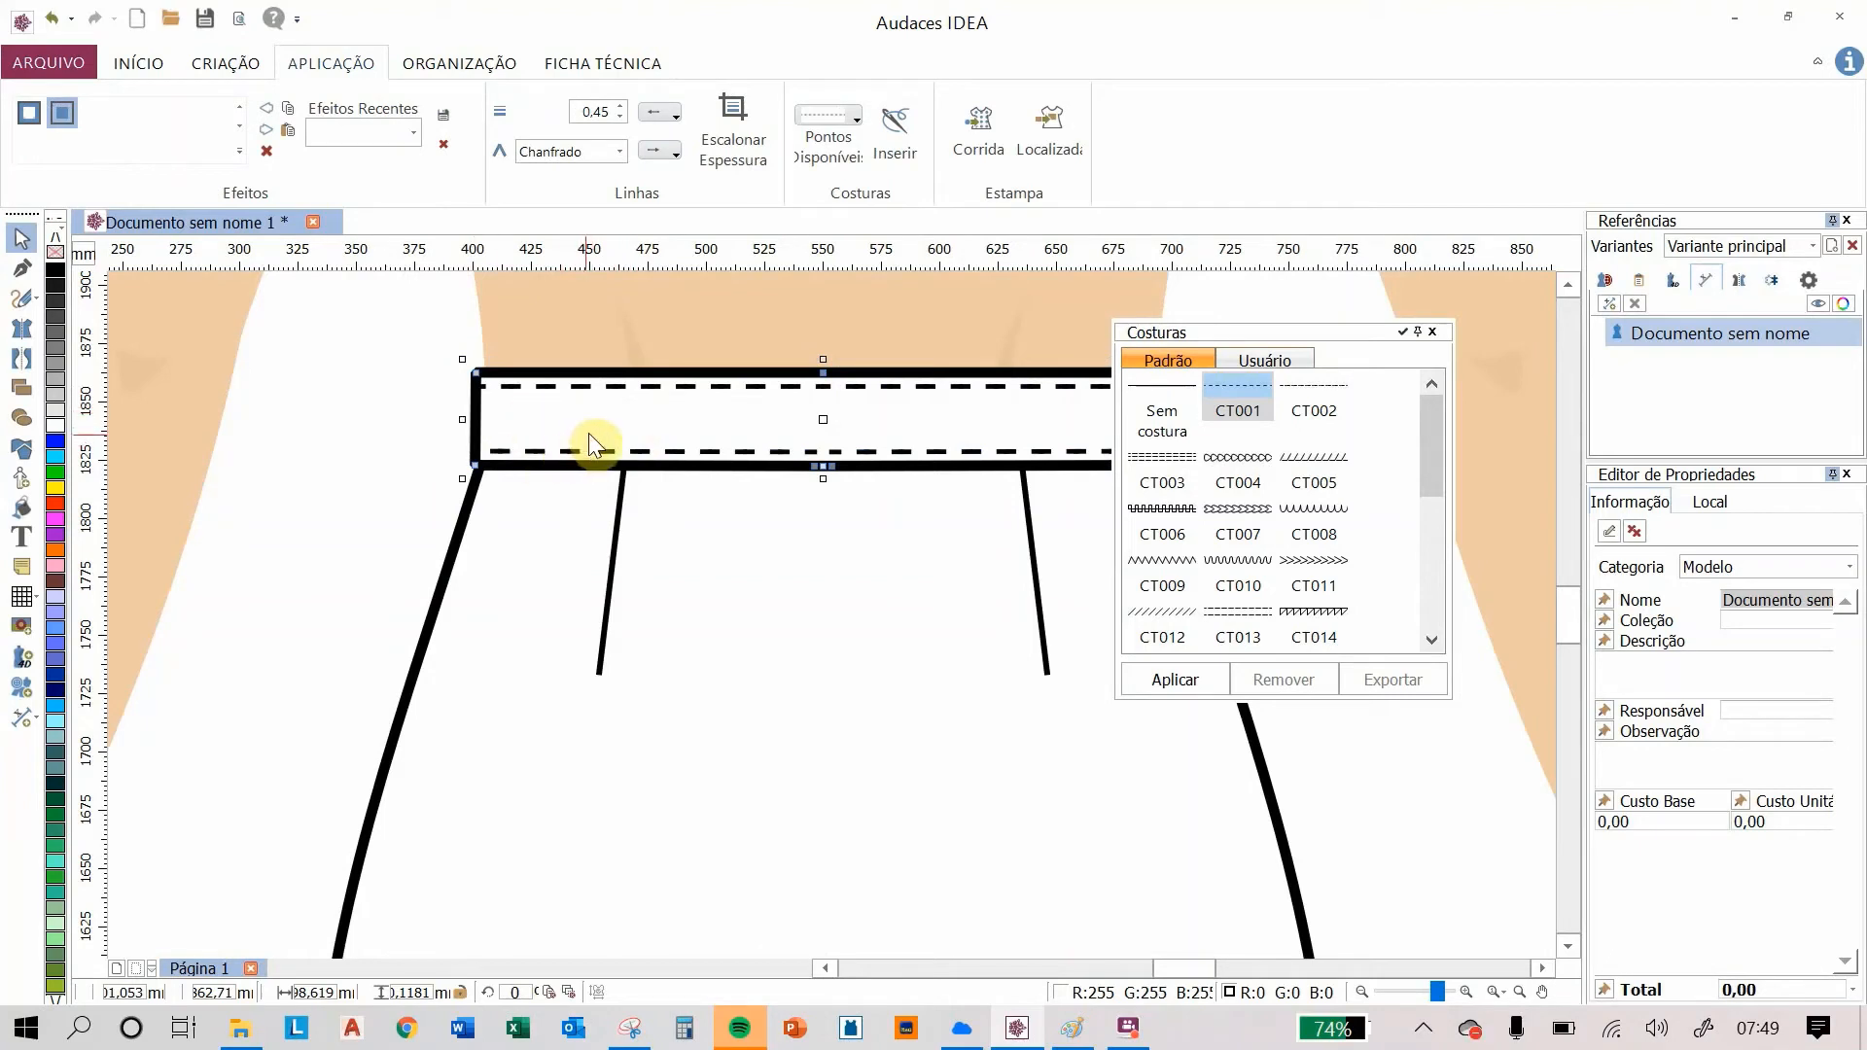
{"action": "left_click", "coordinate": [382, 430]}
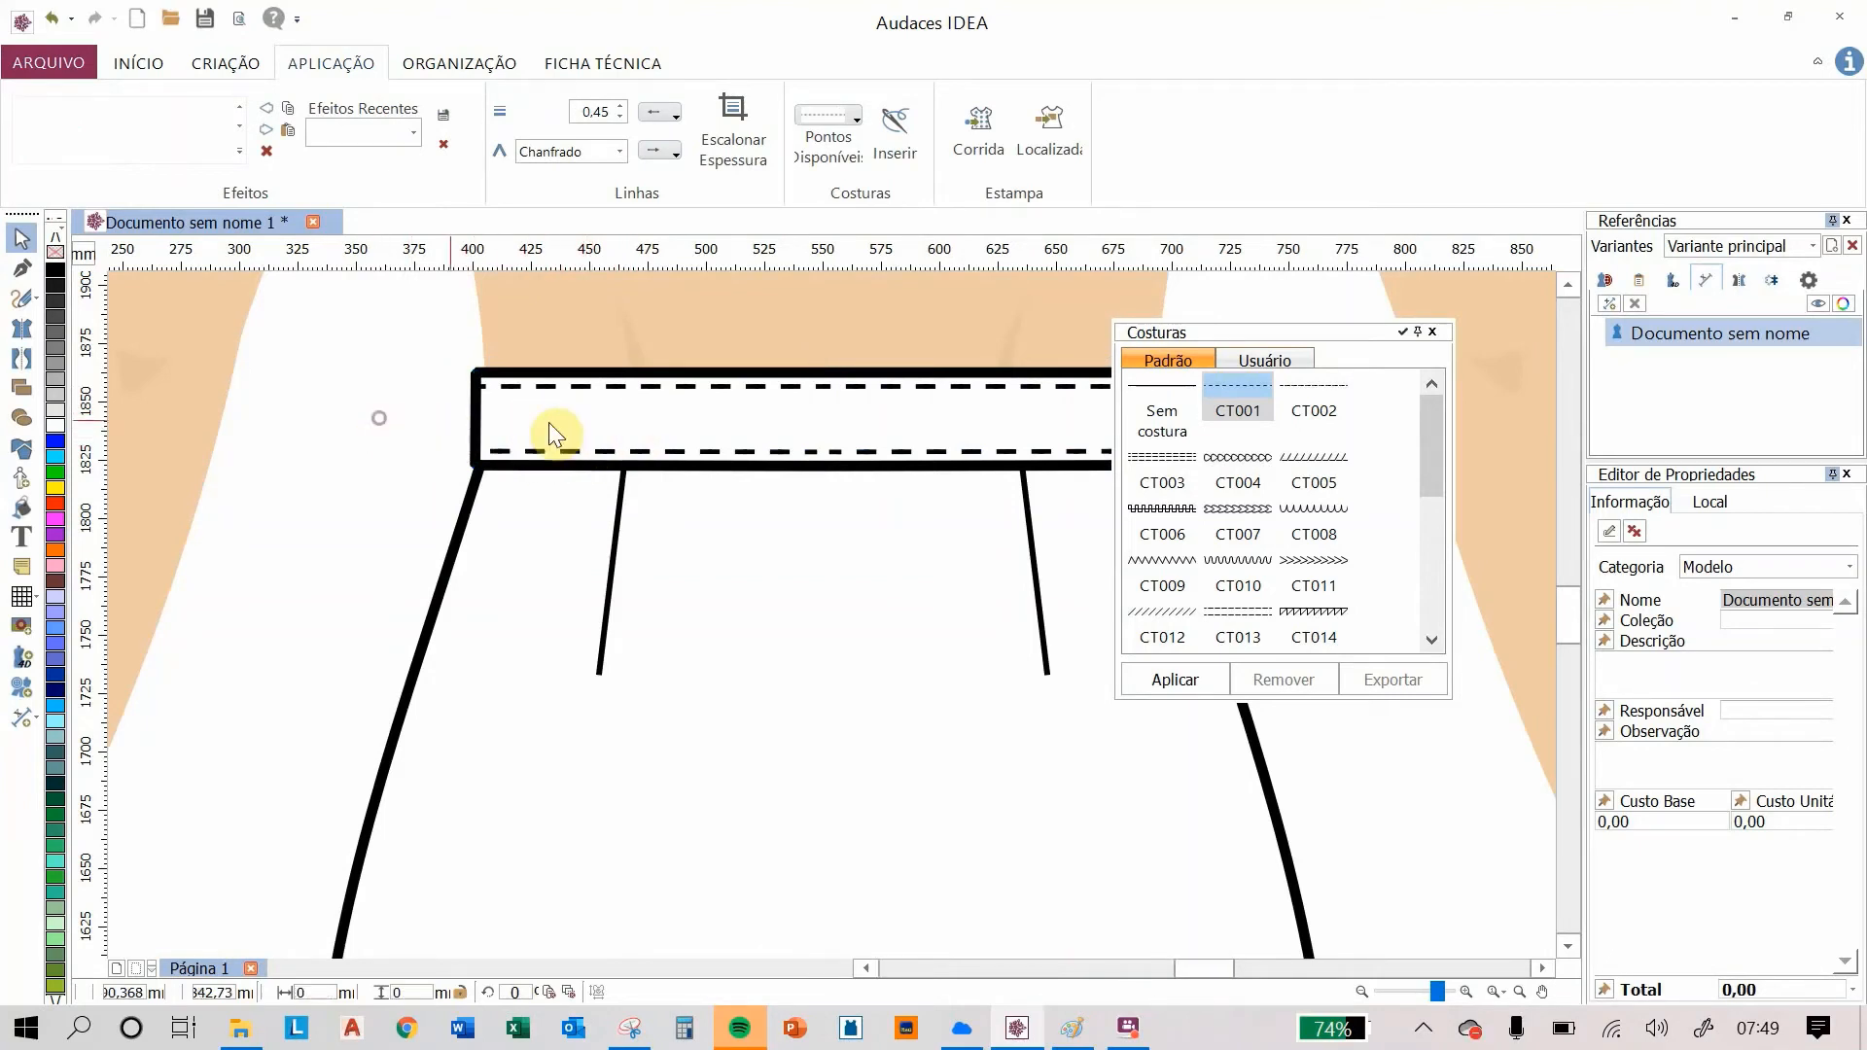
Step: Select all parts of the skirt and group them together
{"action": "scroll", "coordinate": [786, 442], "scroll_direction": "down", "scroll_amount": 2}
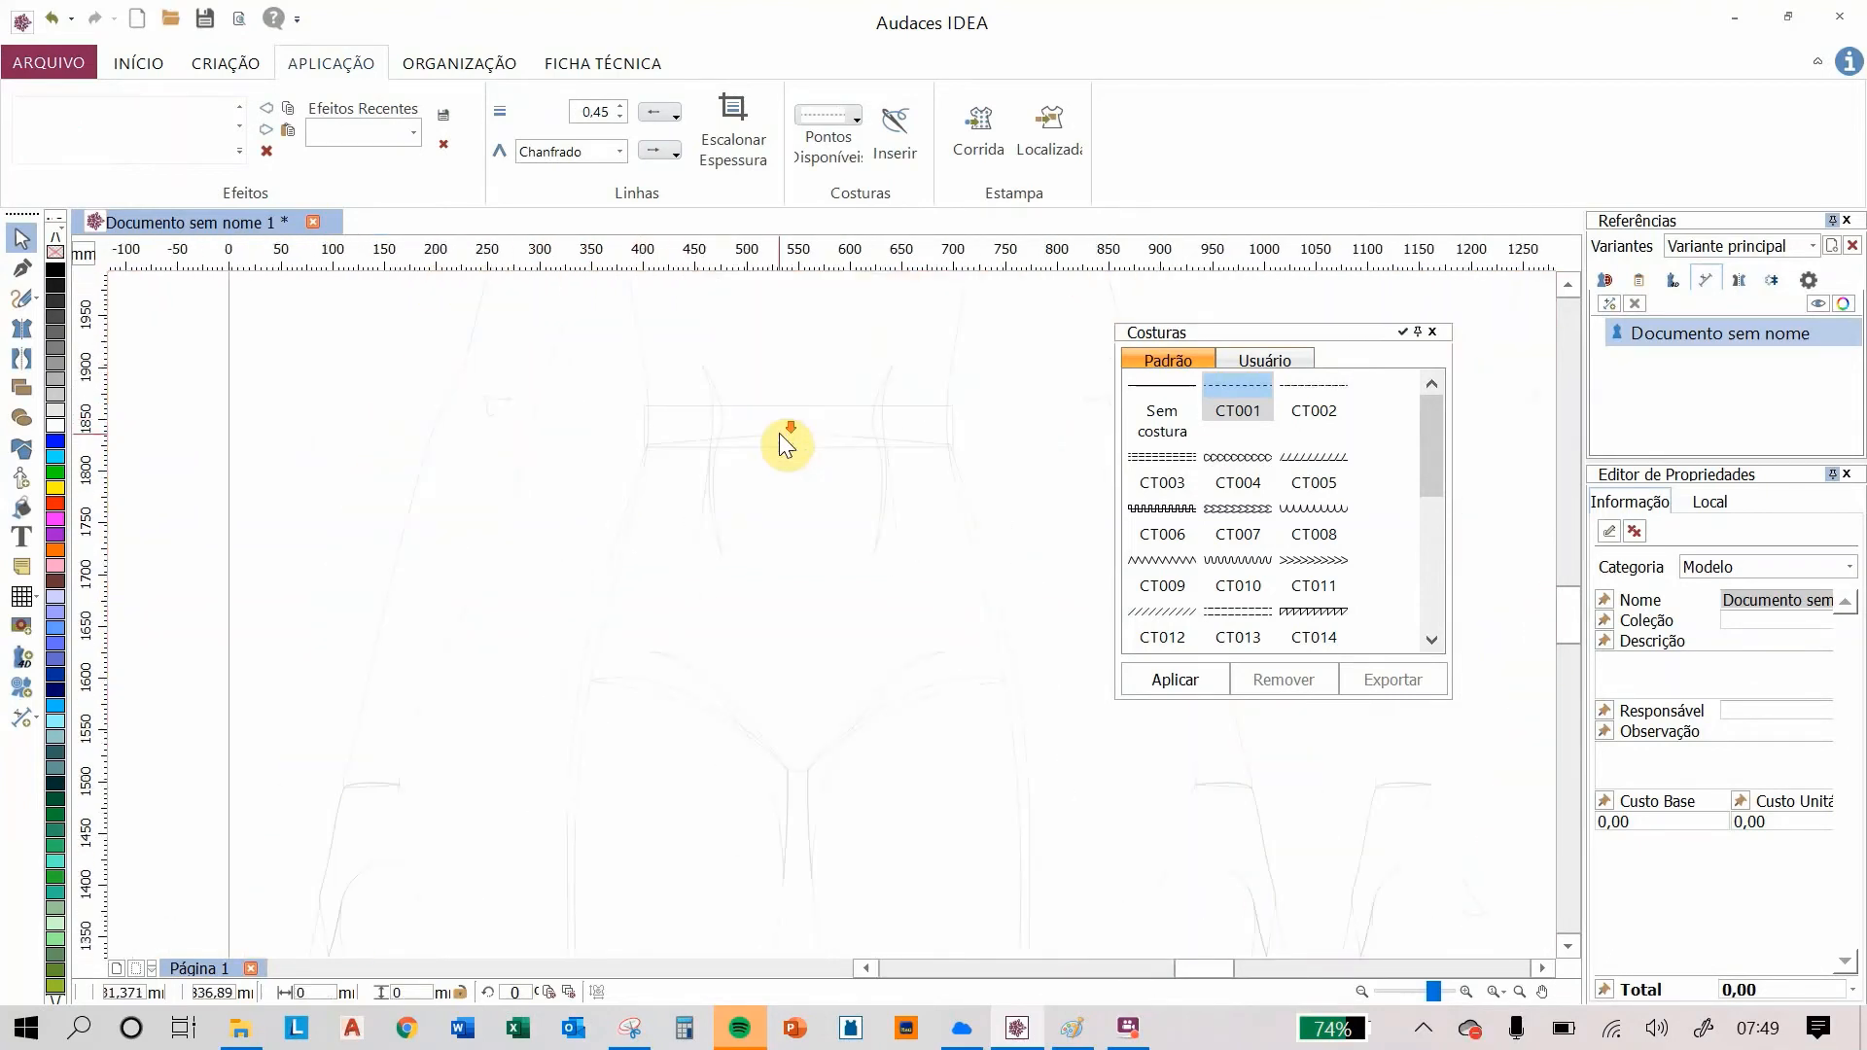
{"action": "scroll", "coordinate": [783, 433], "scroll_direction": "down", "scroll_amount": 2}
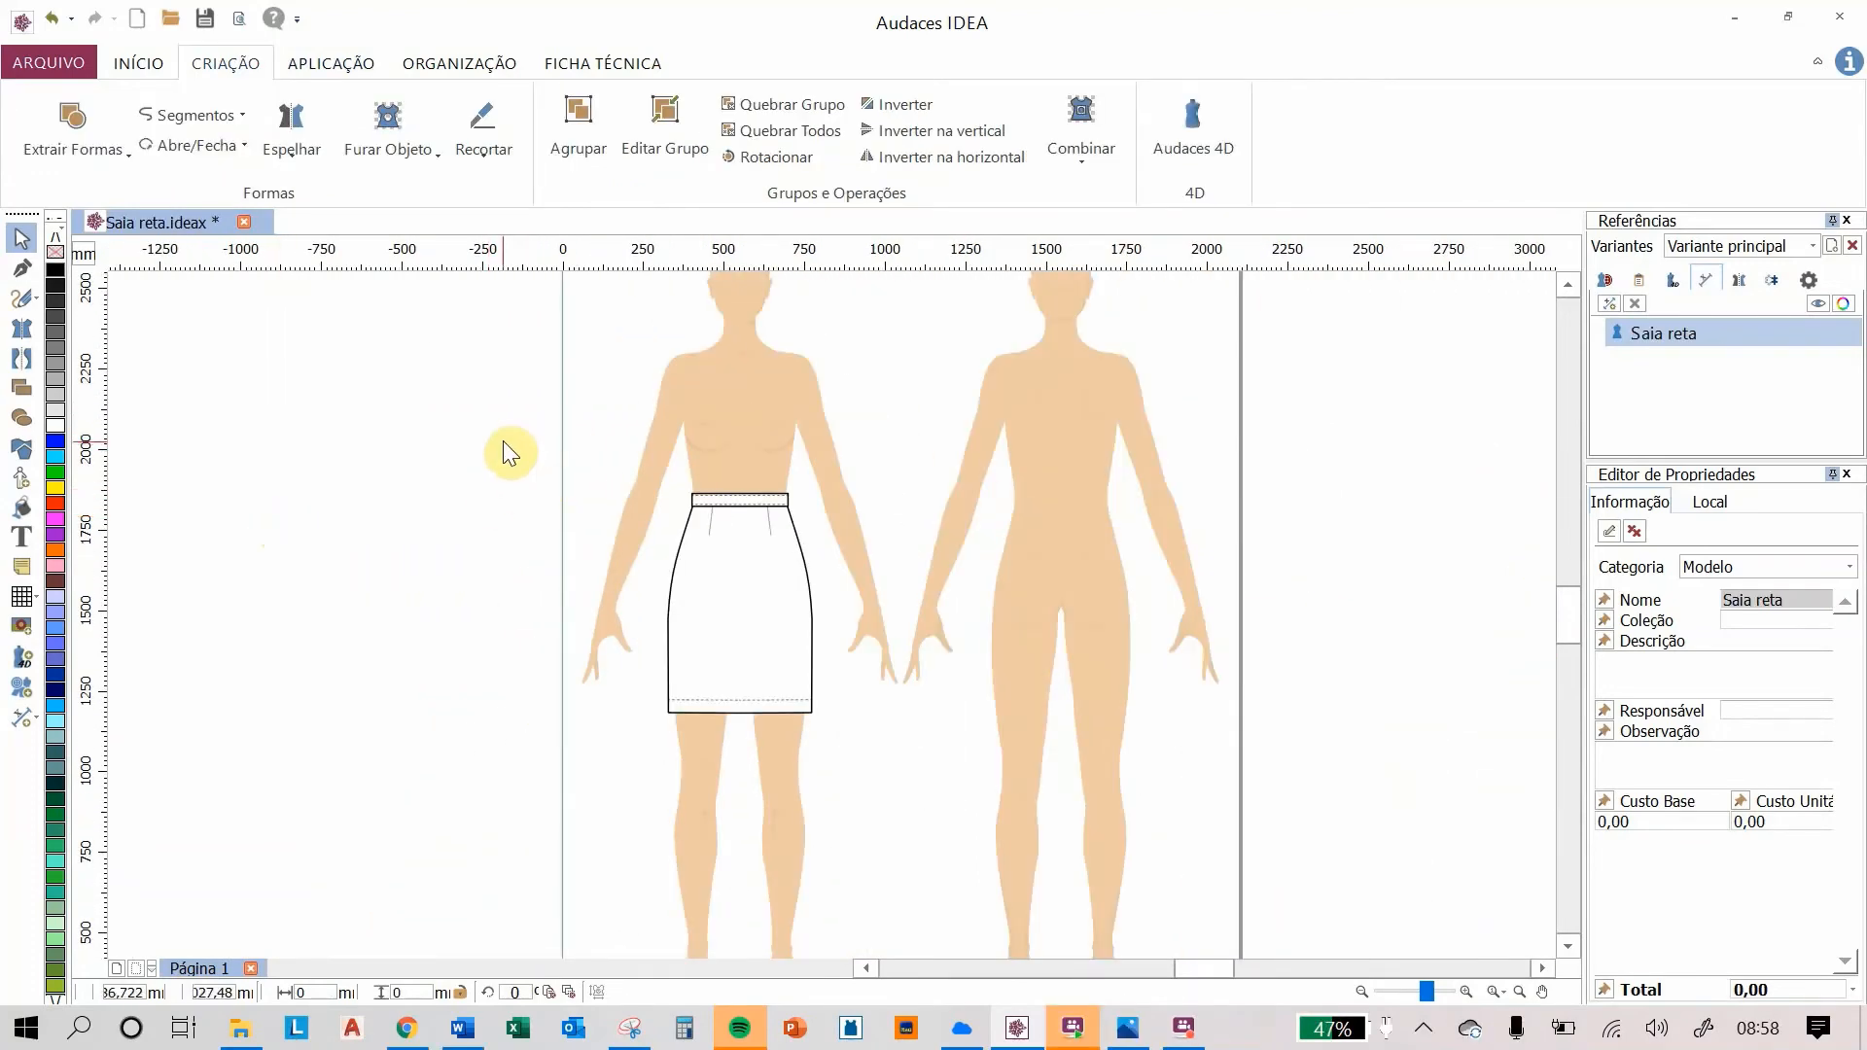
{"action": "left_click_drag", "start_coordinate": [504, 441], "coordinate": [866, 762]}
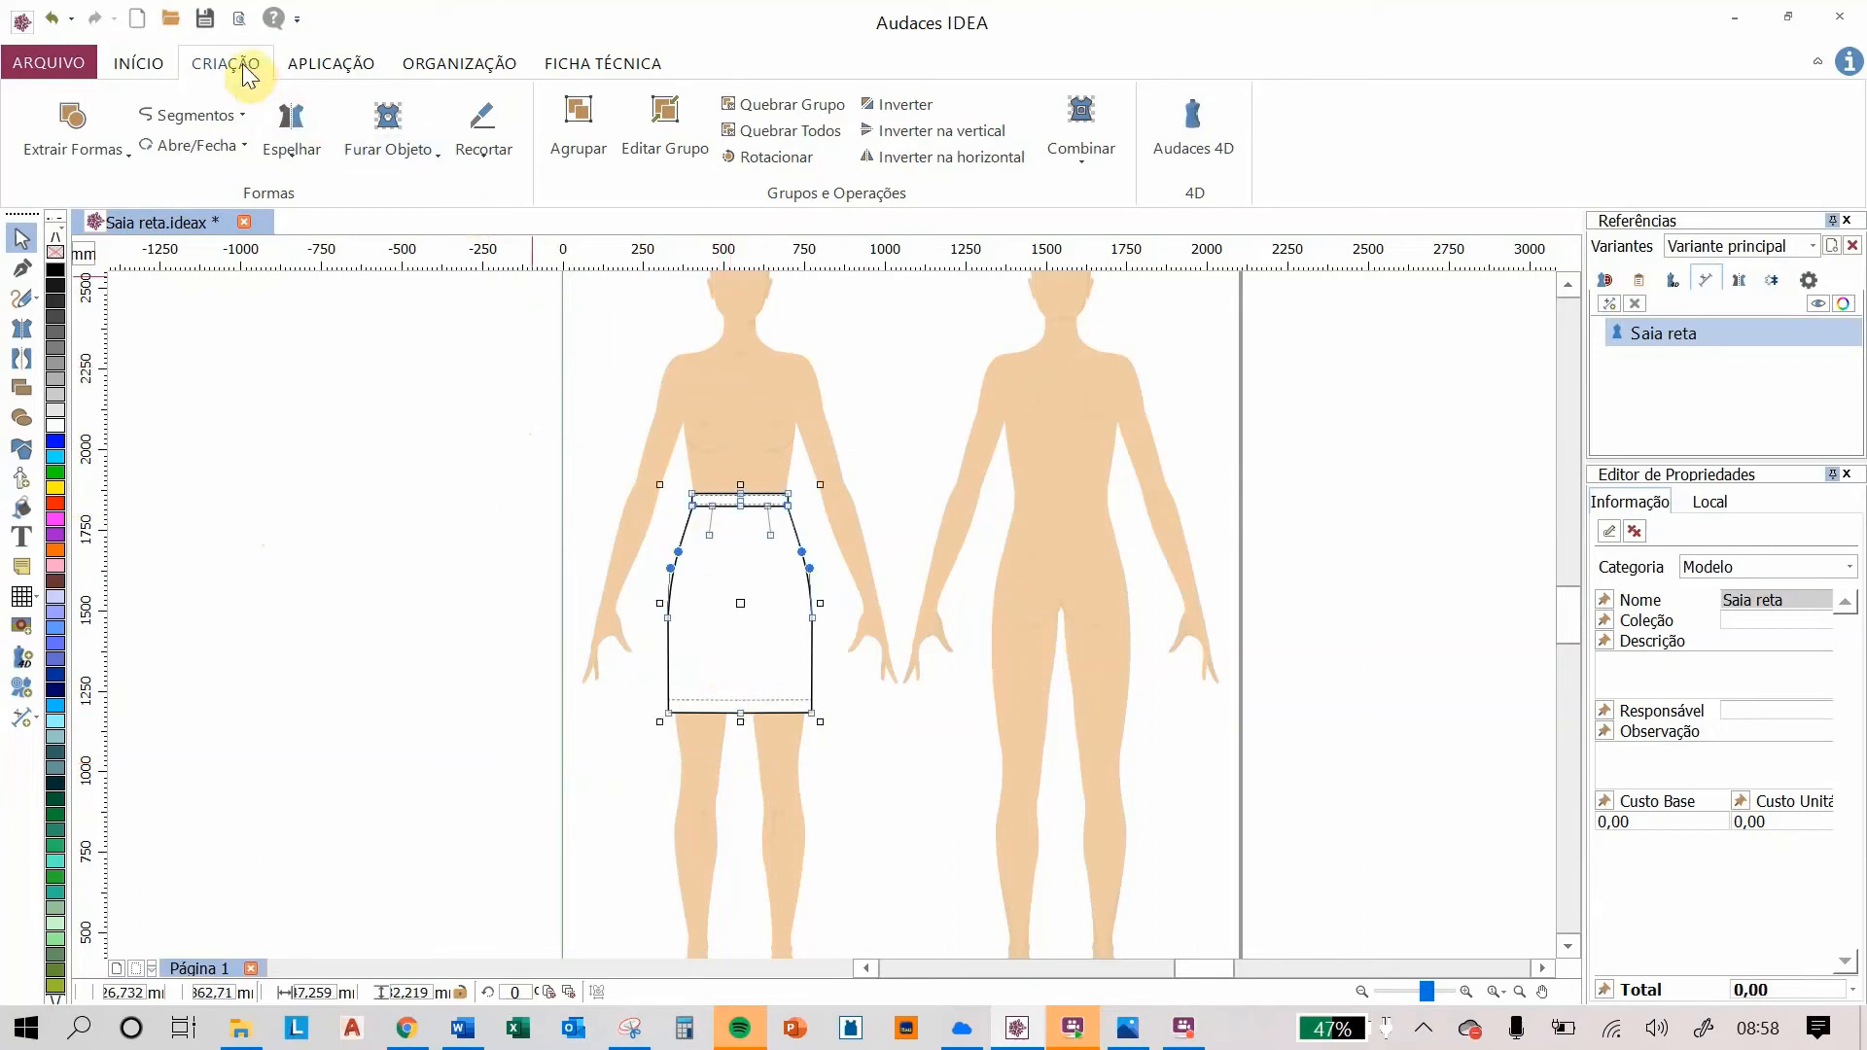
{"action": "left_click", "coordinate": [578, 121]}
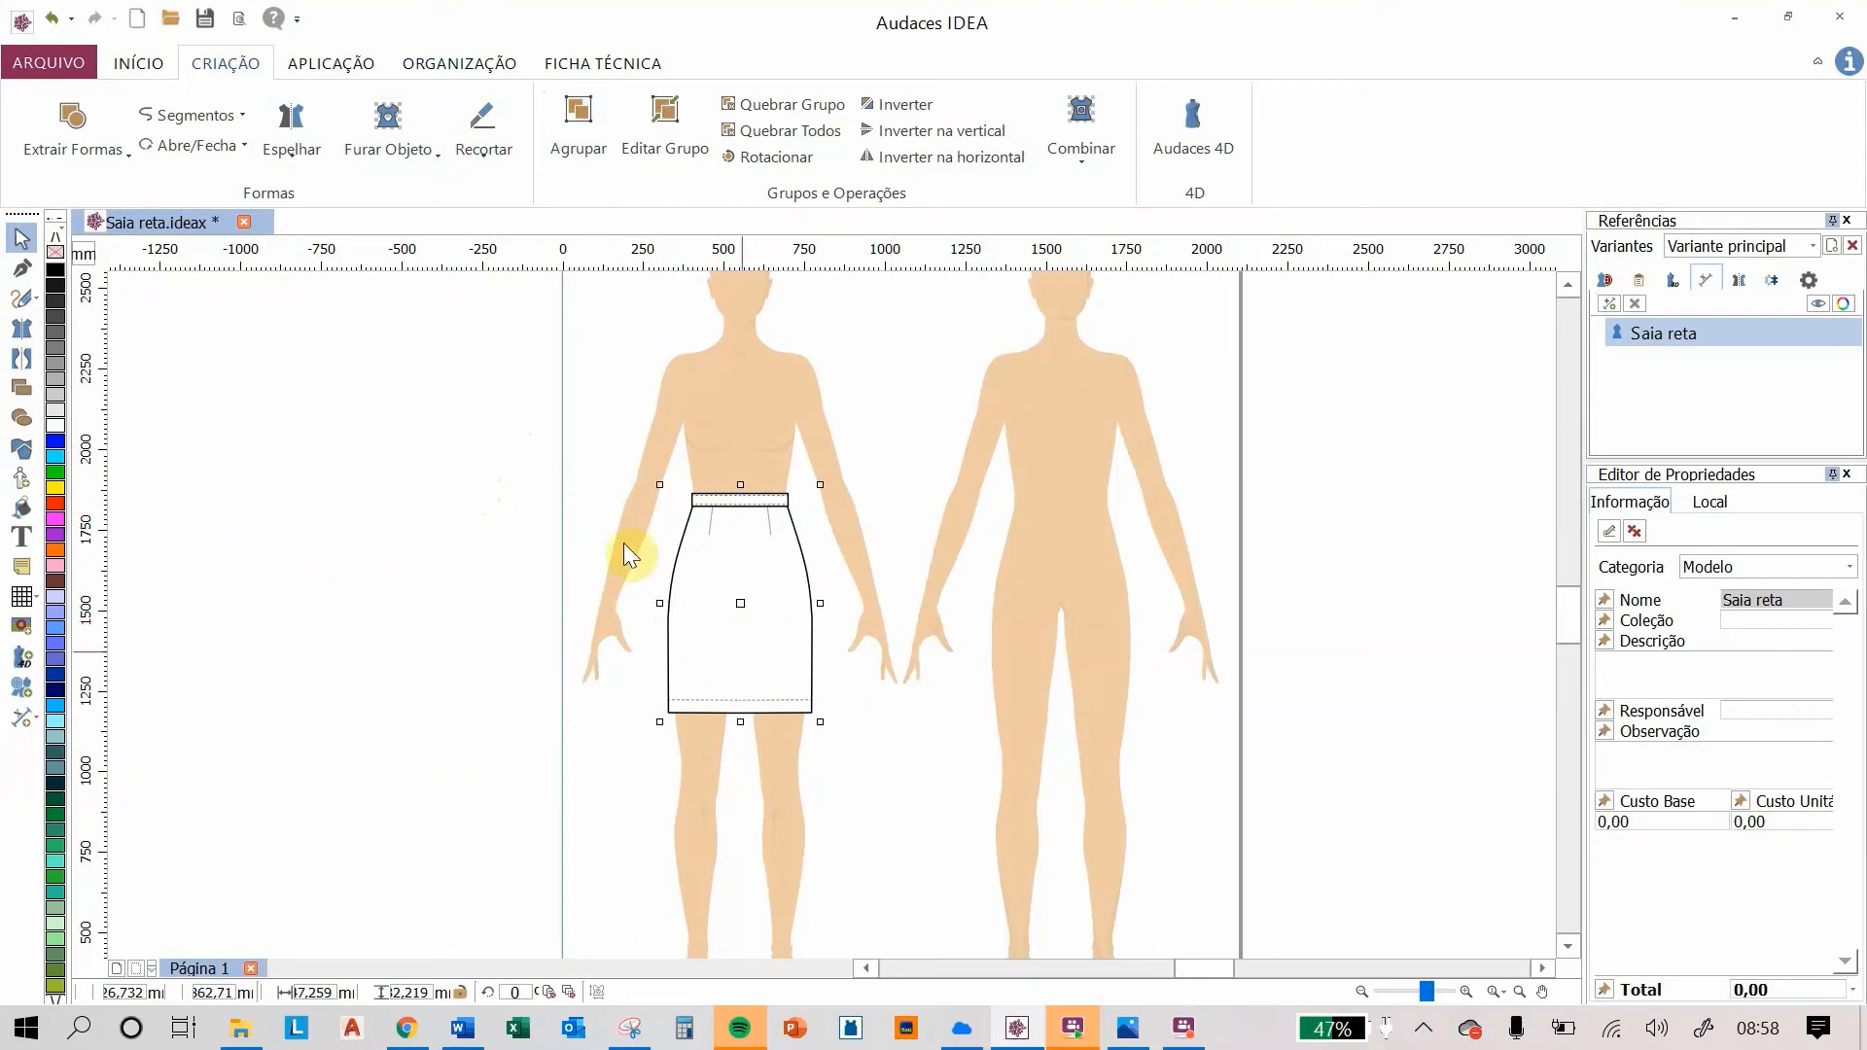
Step: Select both mannequins and add a vertical guide line centred between the front and back figures
{"action": "left_click", "coordinate": [467, 475]}
{"action": "left_click", "coordinate": [725, 368]}
{"action": "left_click", "coordinate": [1042, 401], "text": "shift"}
{"action": "left_click", "coordinate": [447, 65]}
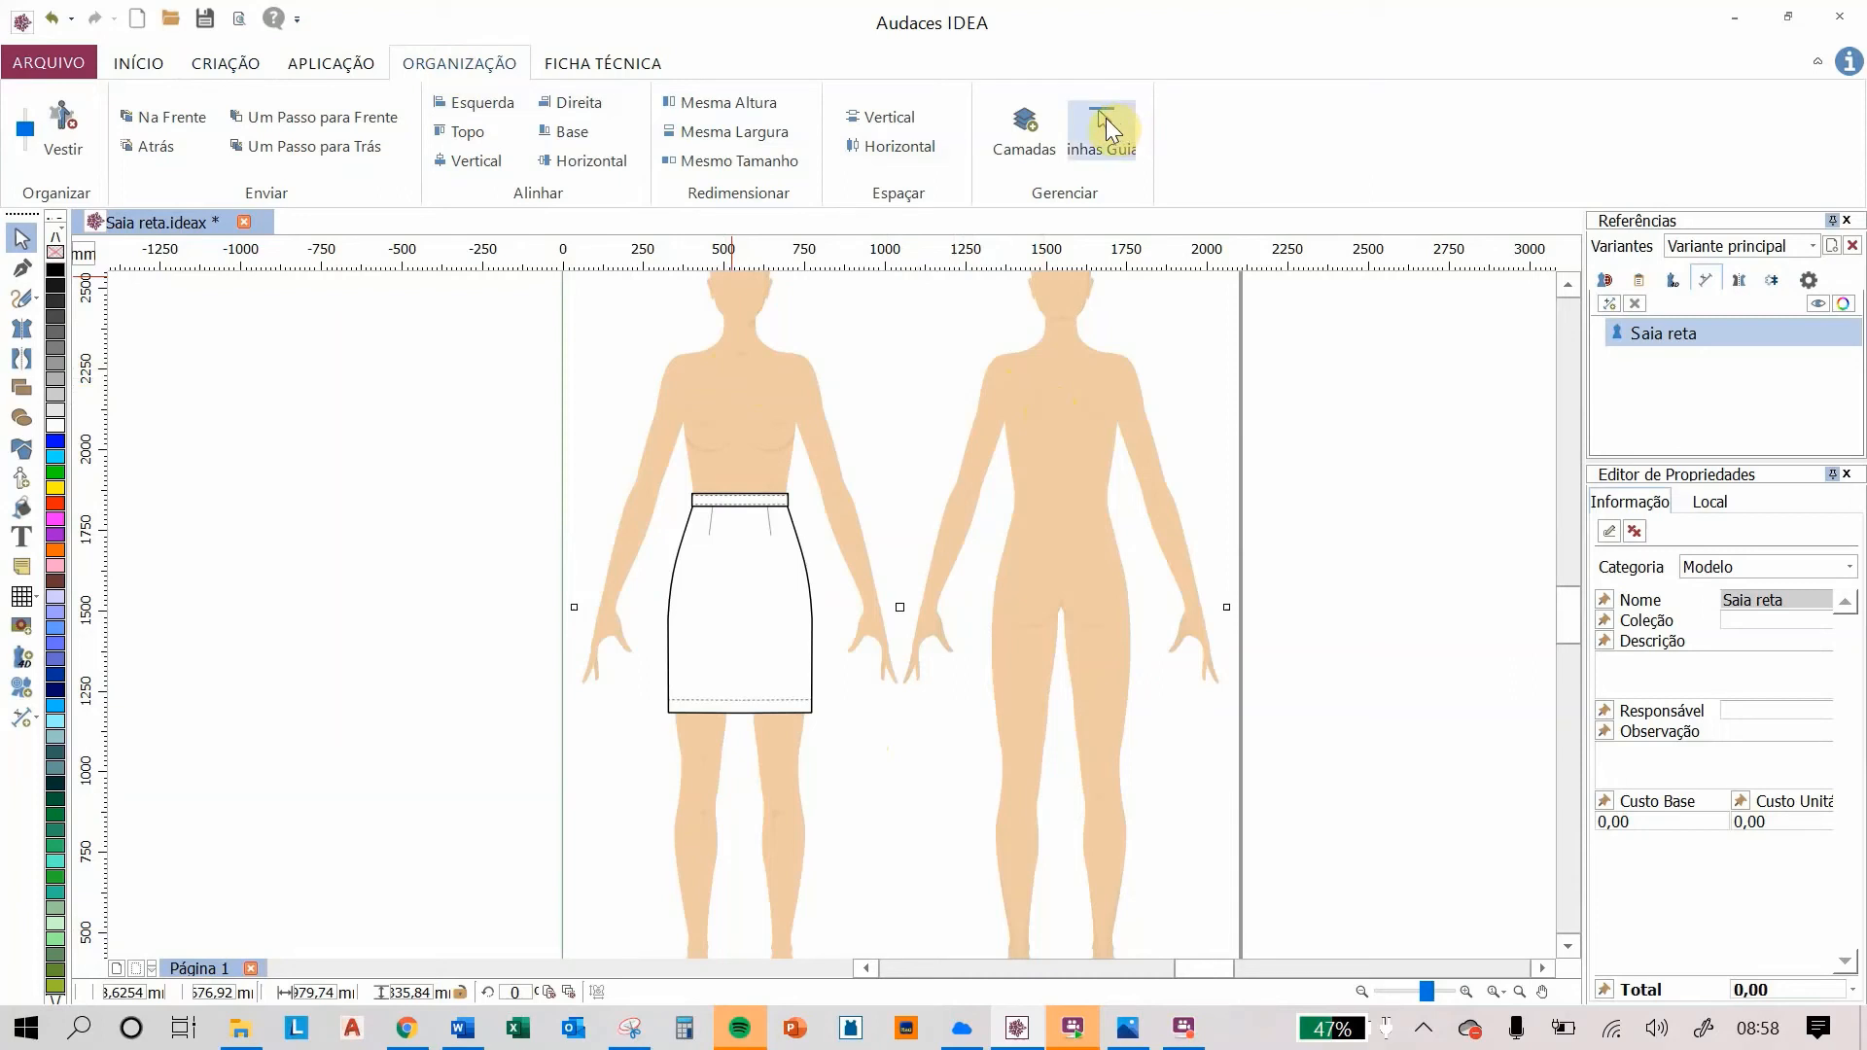
{"action": "left_click", "coordinate": [1106, 118]}
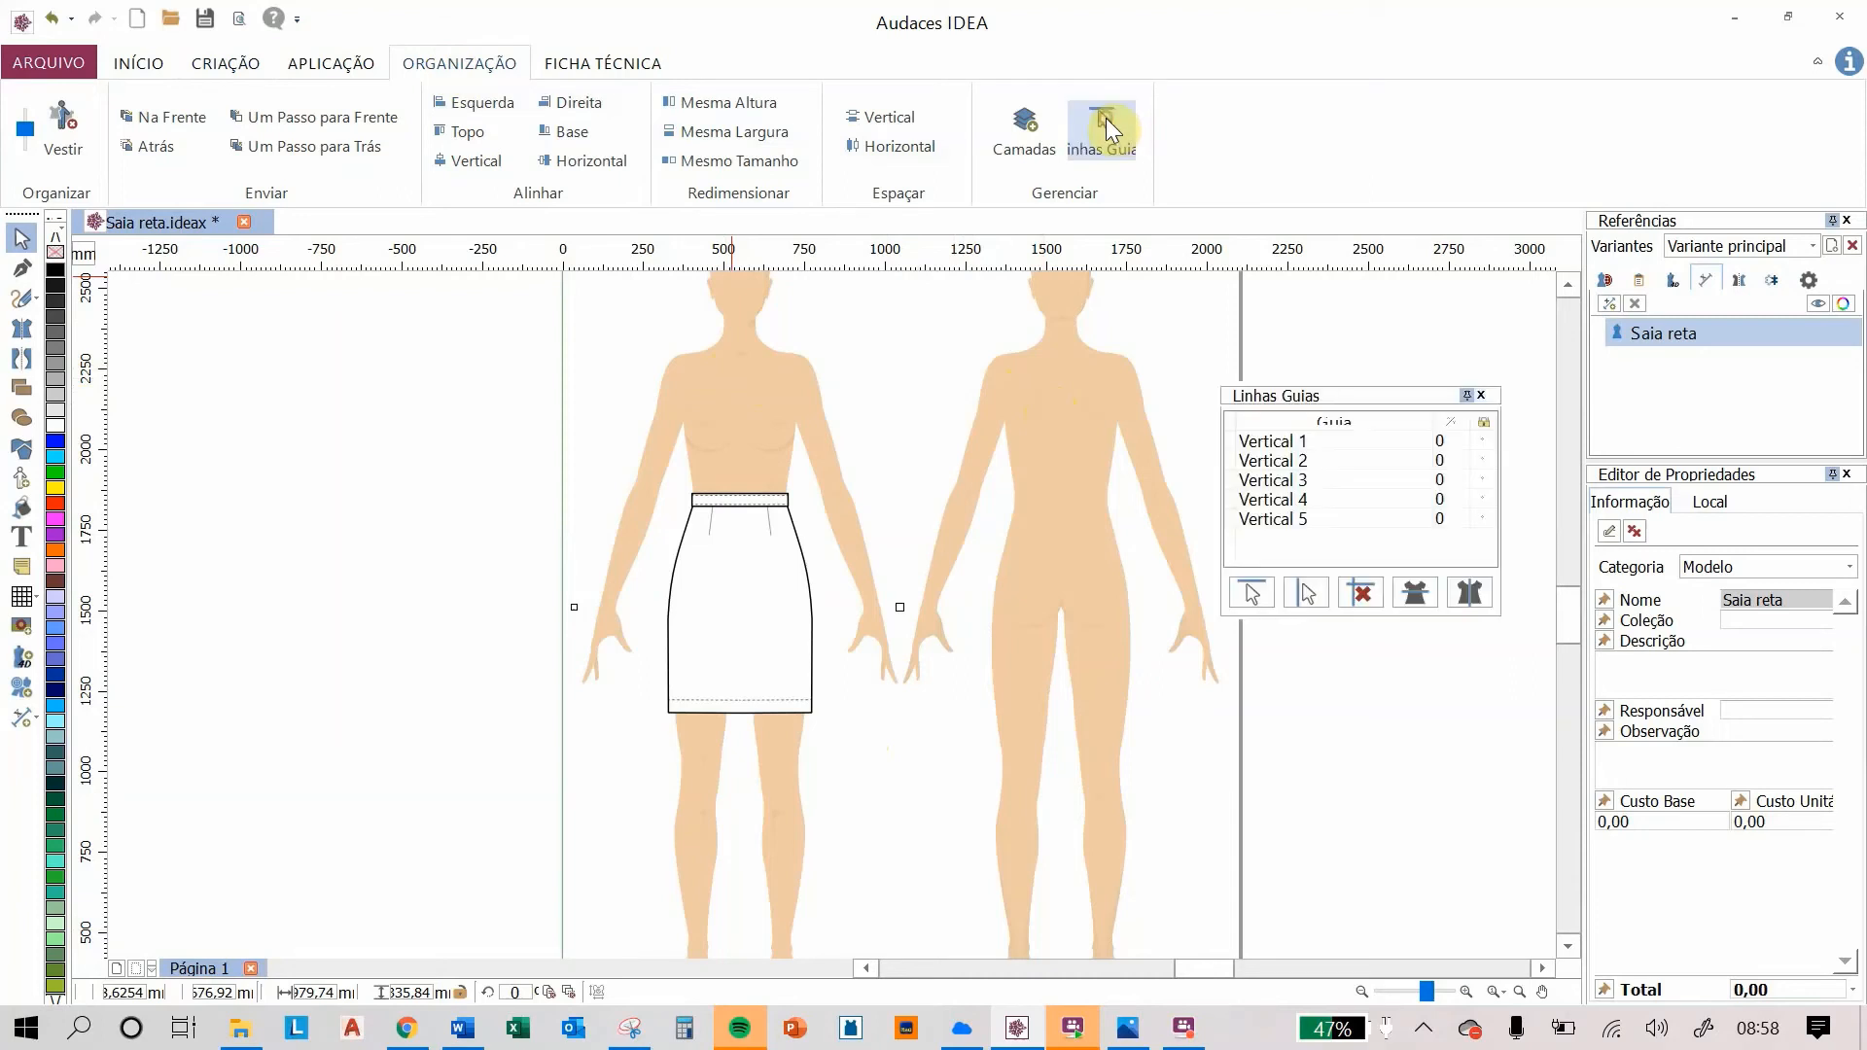
{"action": "left_click", "coordinate": [1469, 596]}
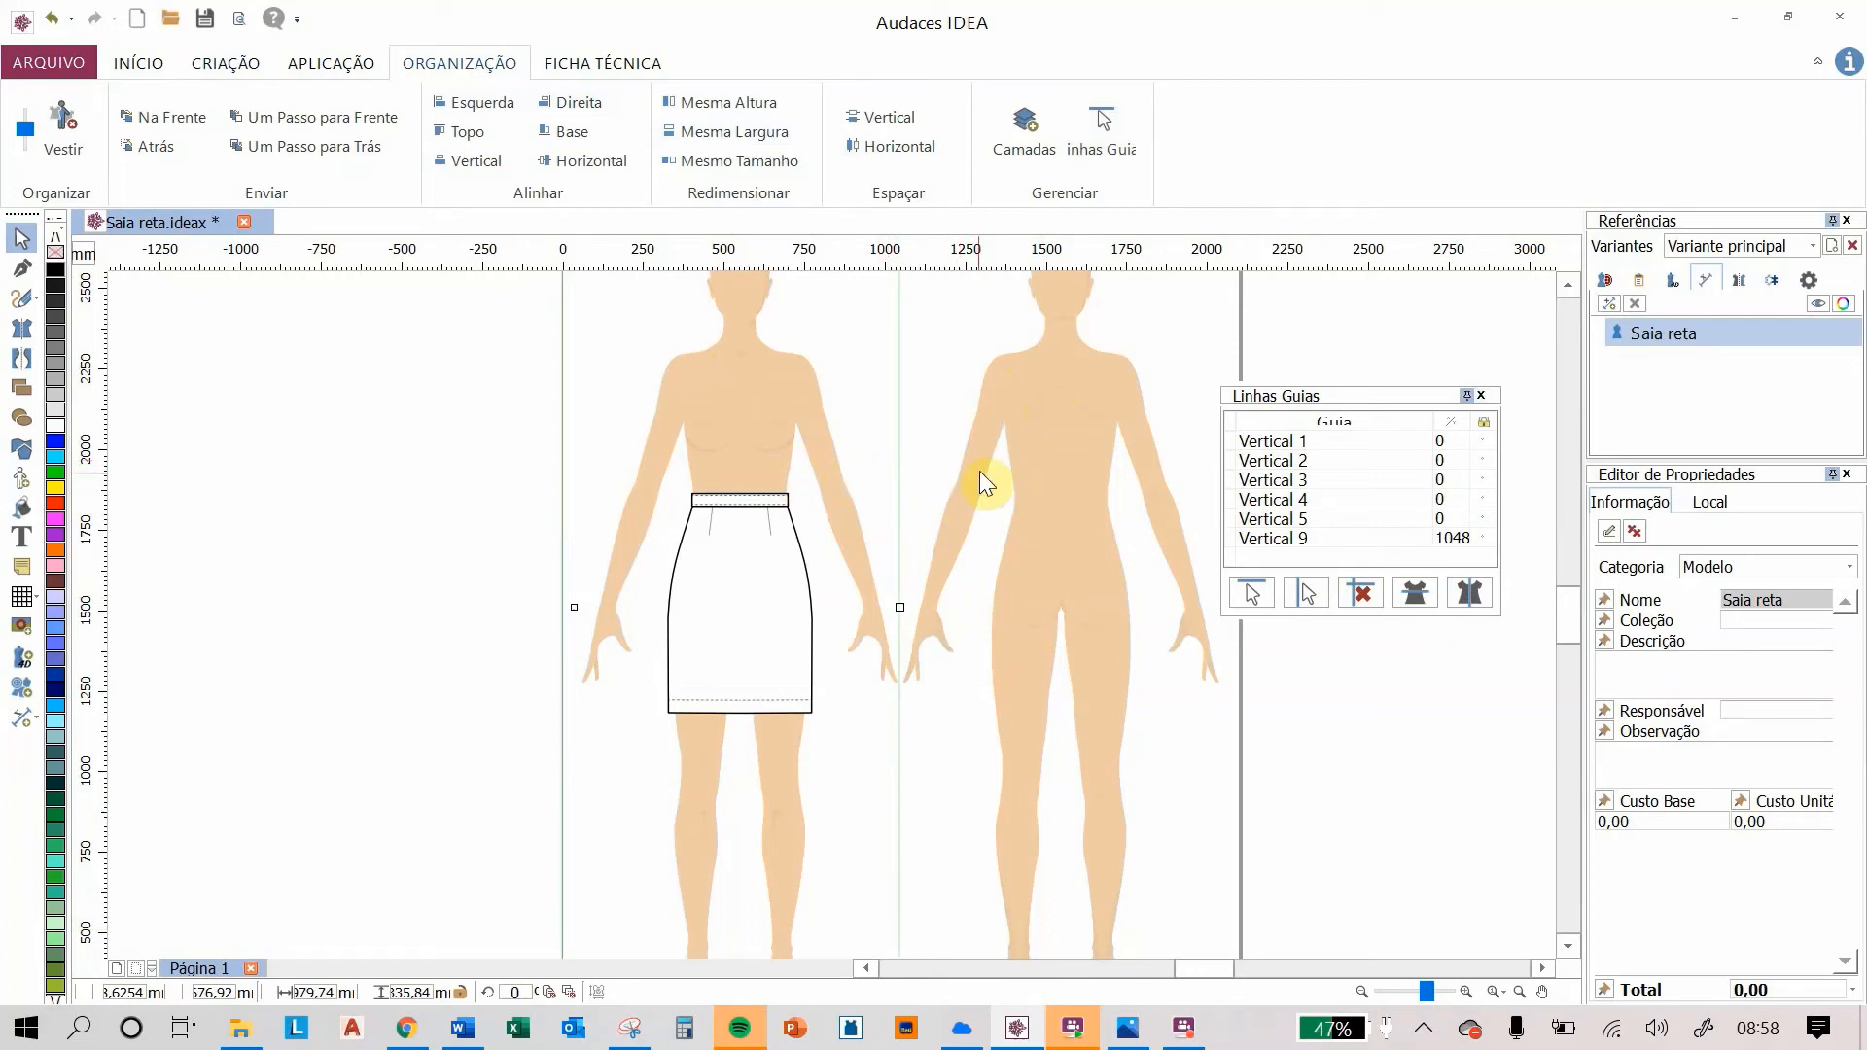
{"action": "left_click", "coordinate": [1478, 400]}
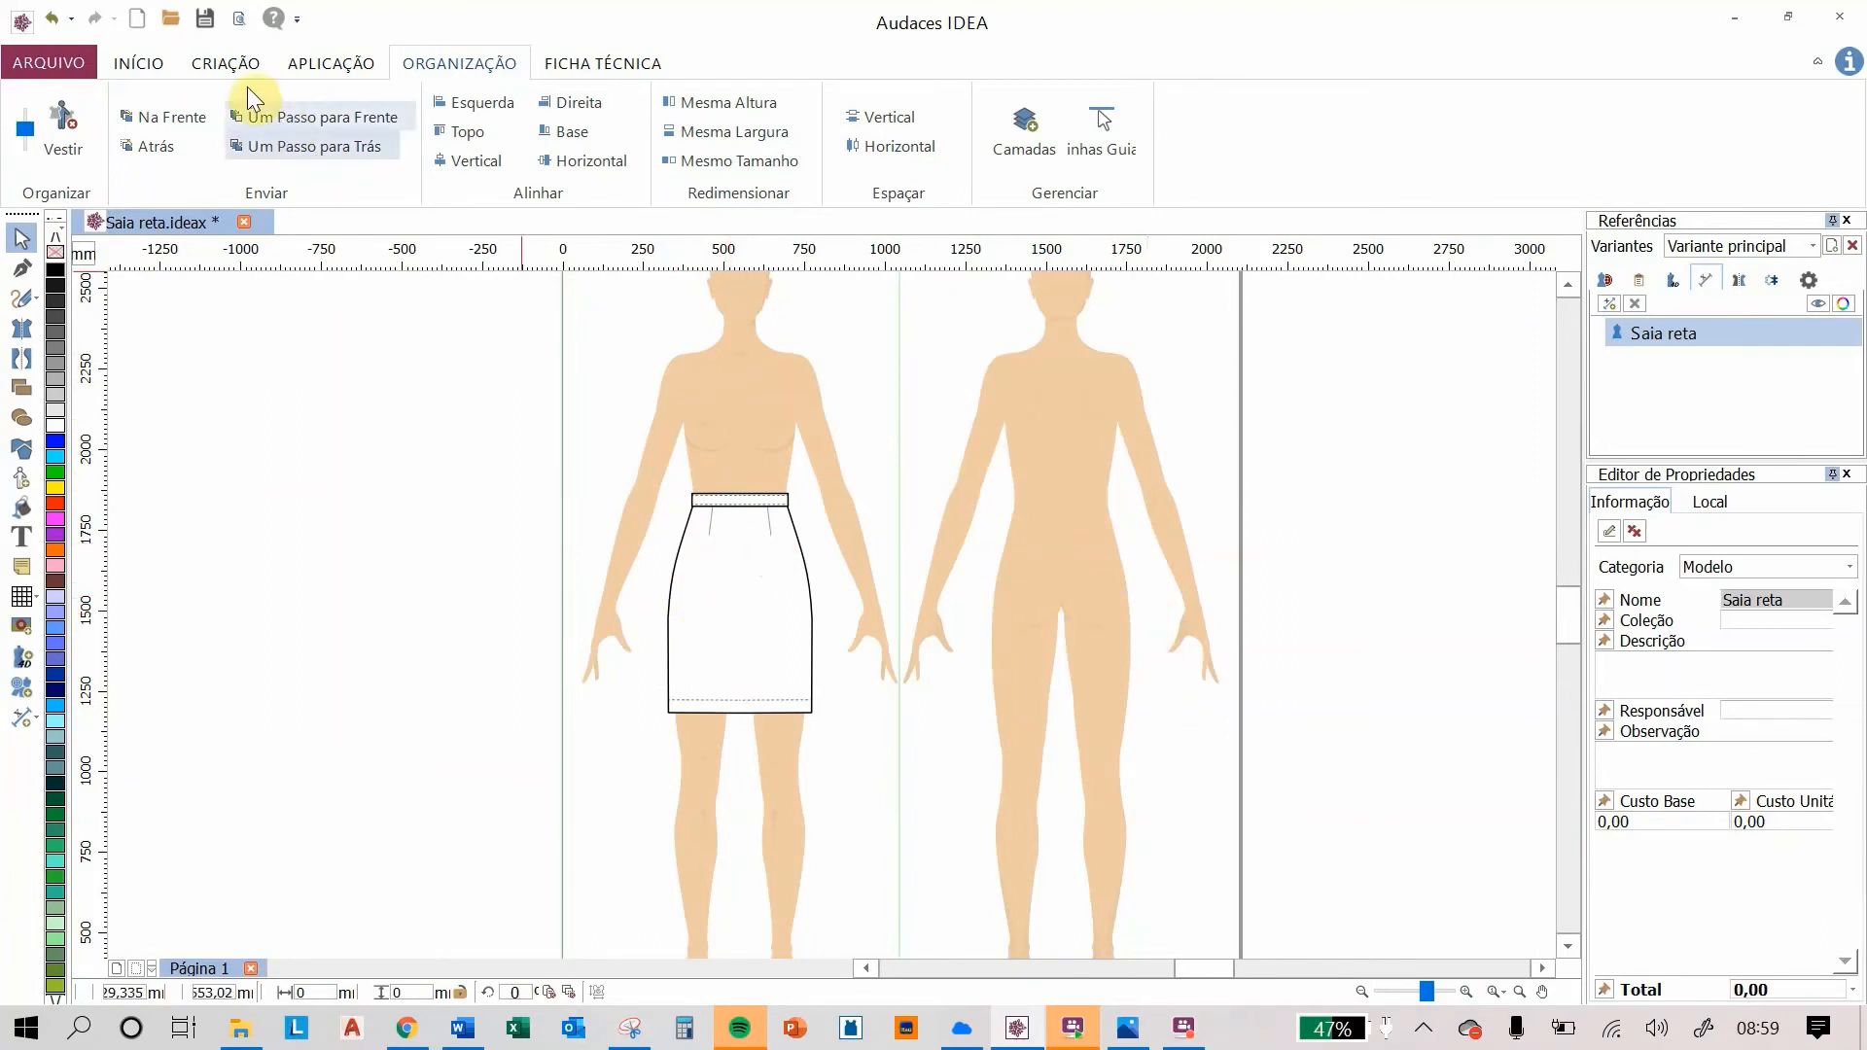
{"action": "left_click", "coordinate": [225, 64]}
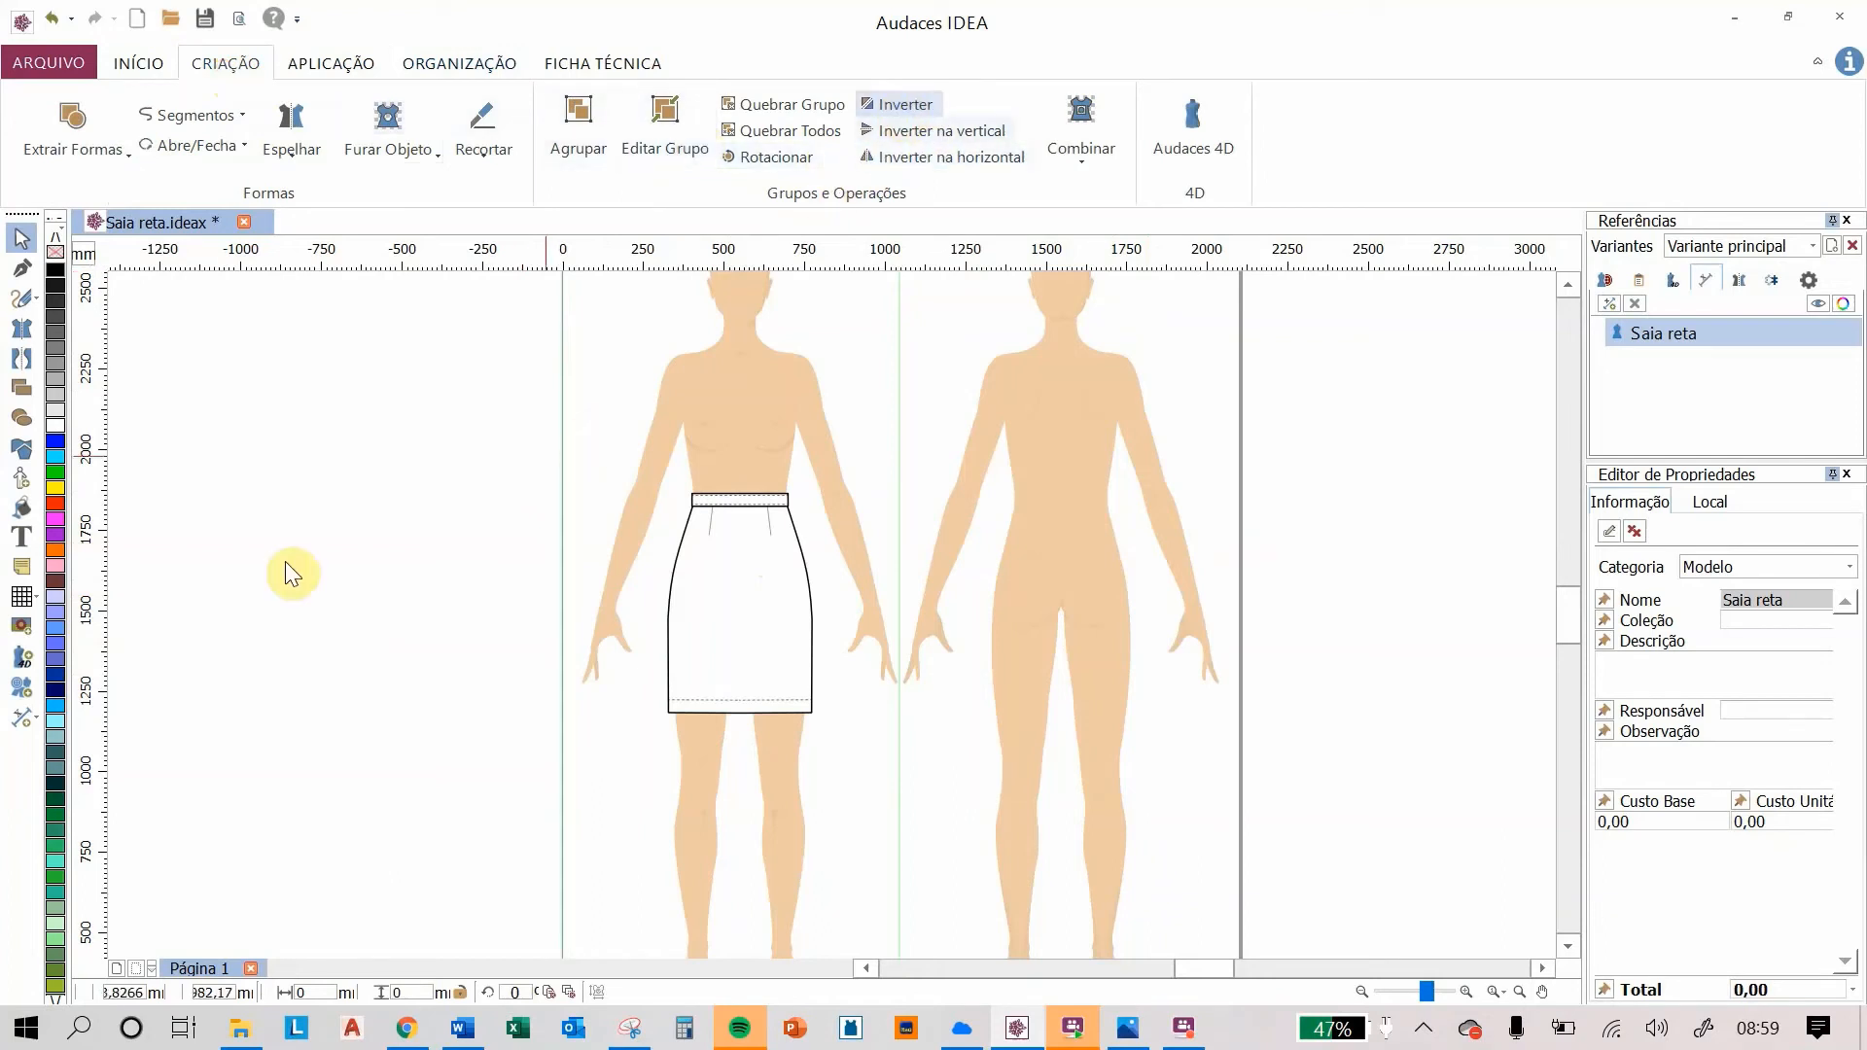
Step: Mirror a copy of the front skirt onto the back mannequin across the vertical centre guide
{"action": "left_click", "coordinate": [747, 576]}
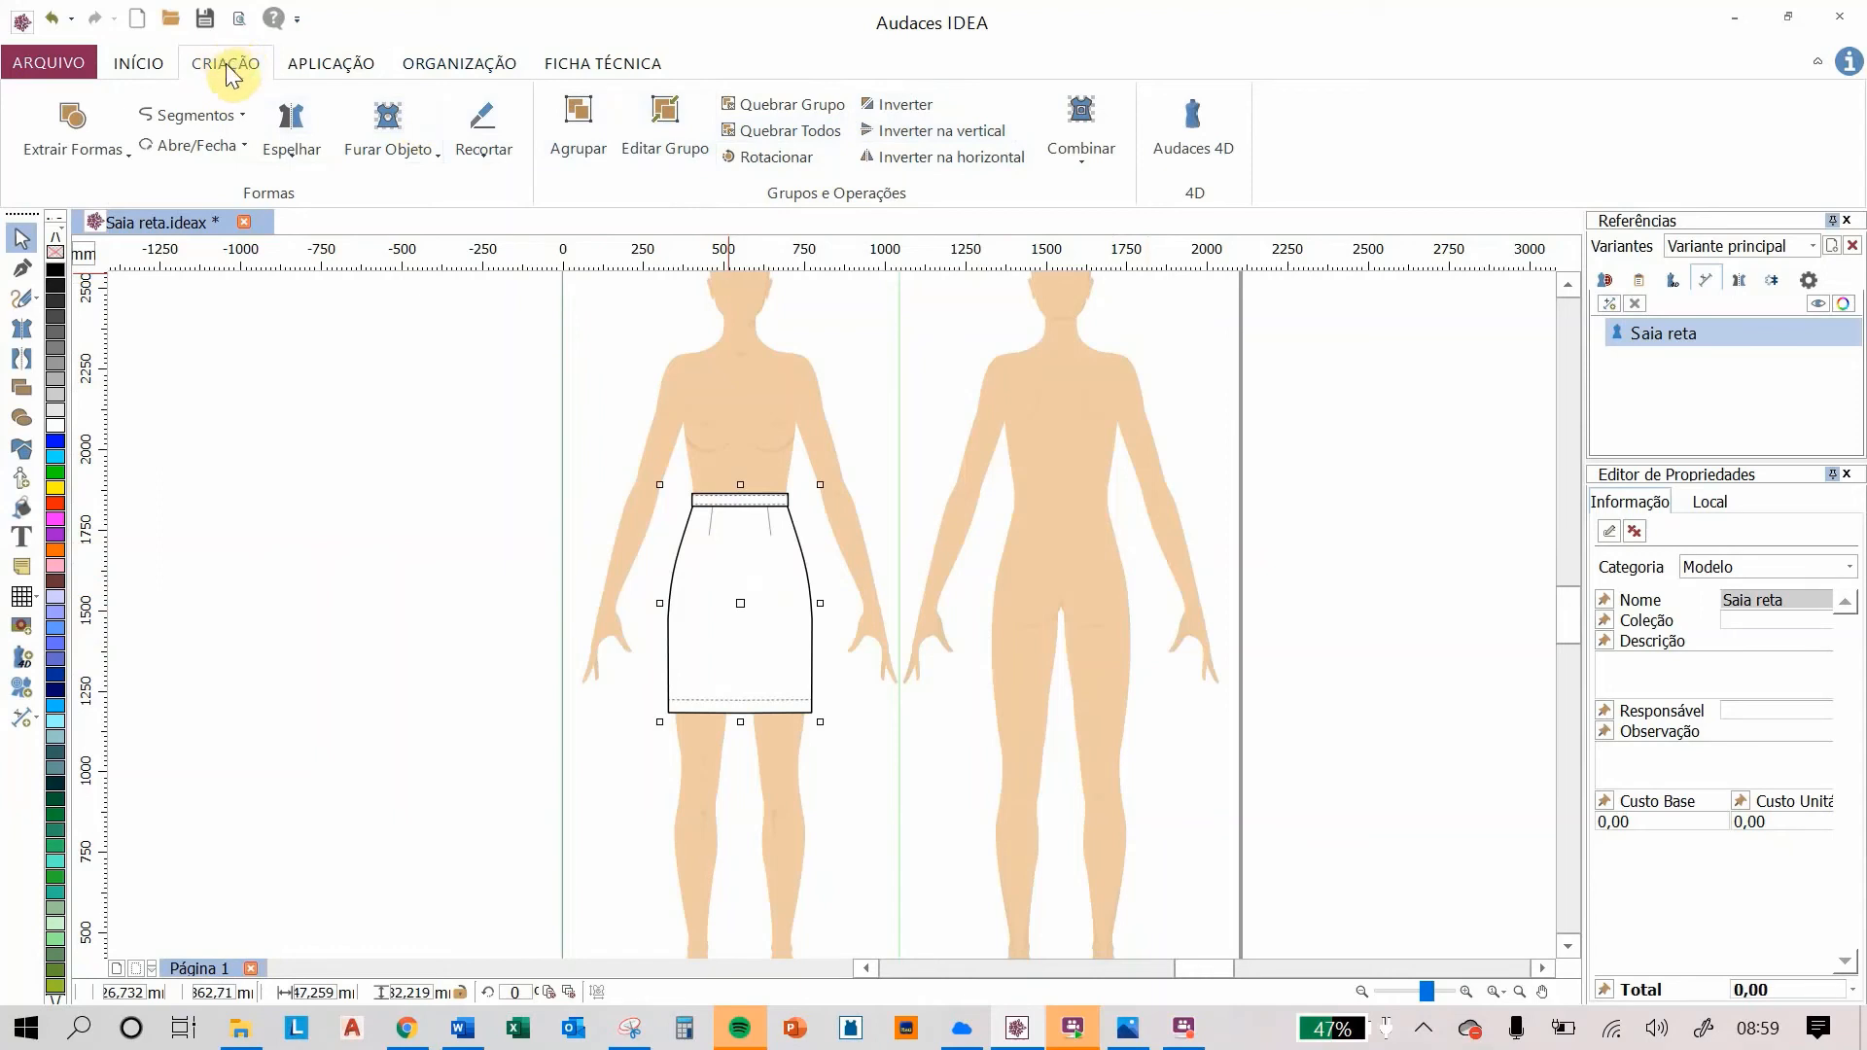
{"action": "left_click", "coordinate": [900, 107]}
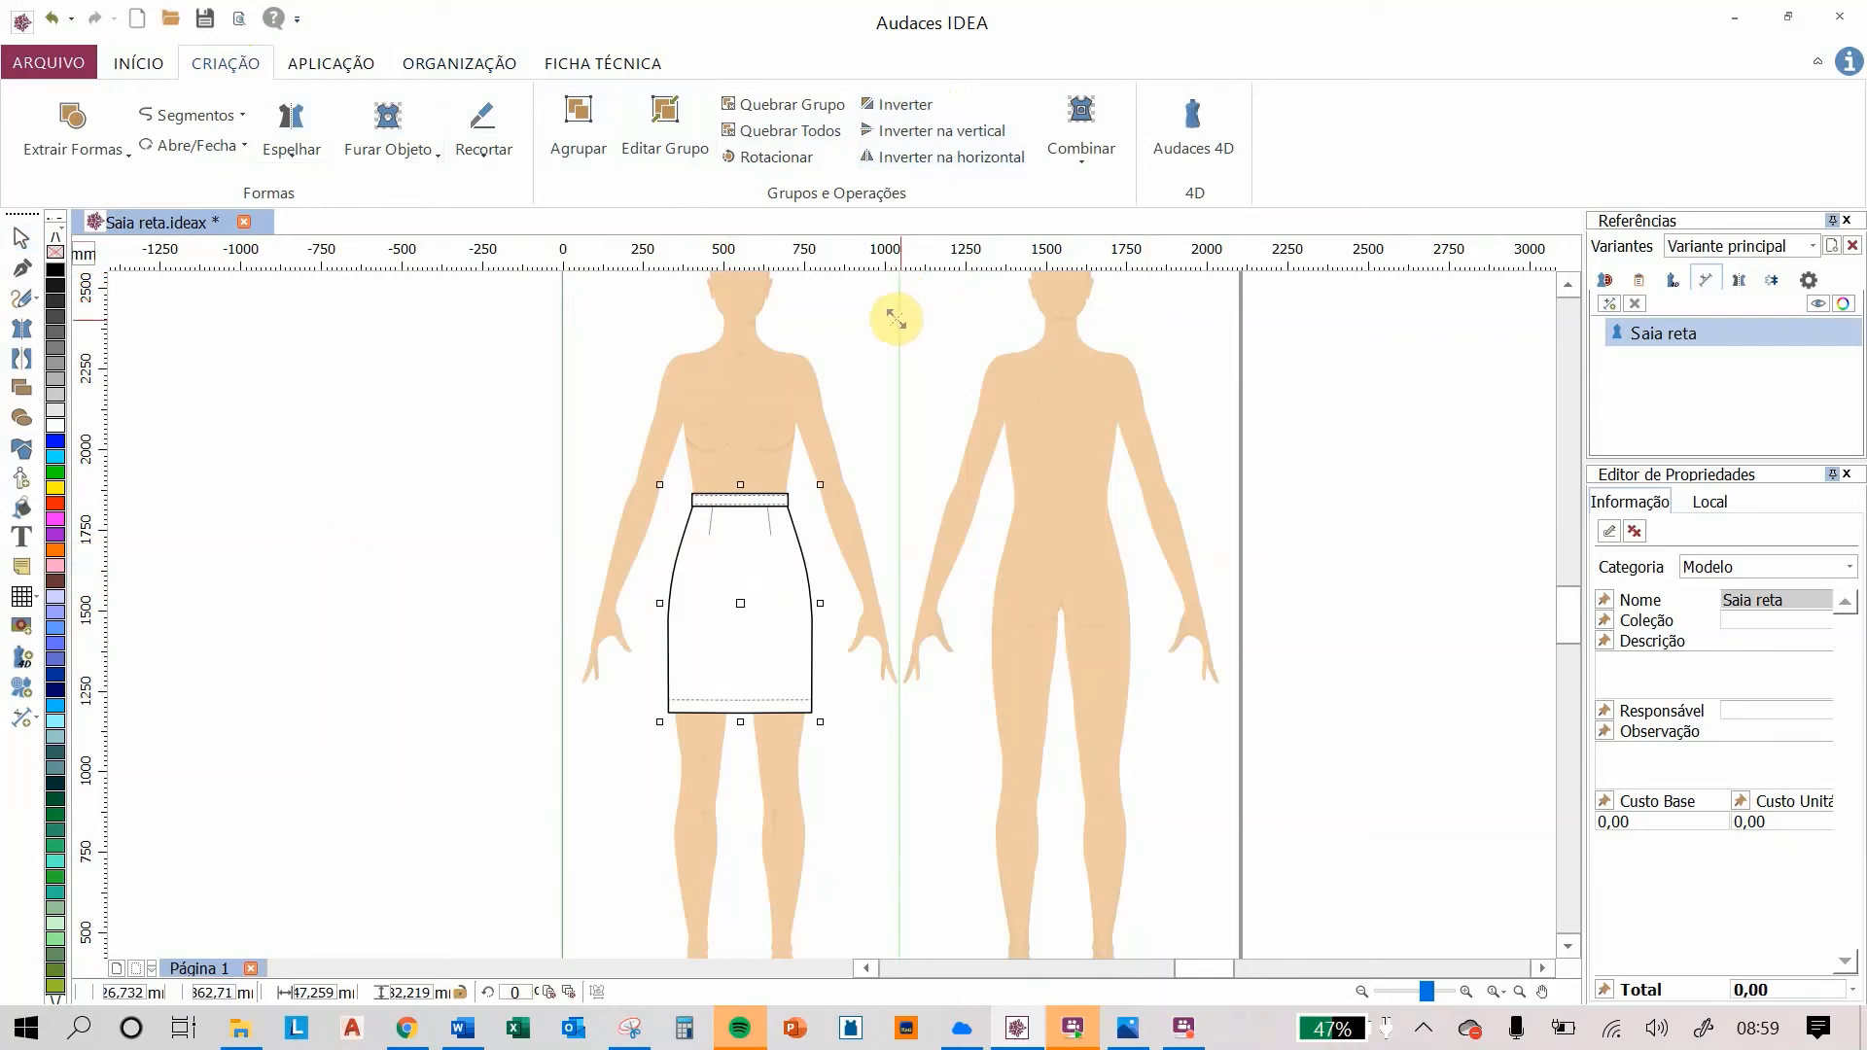
{"action": "left_click_drag", "start_coordinate": [896, 319], "coordinate": [896, 907]}
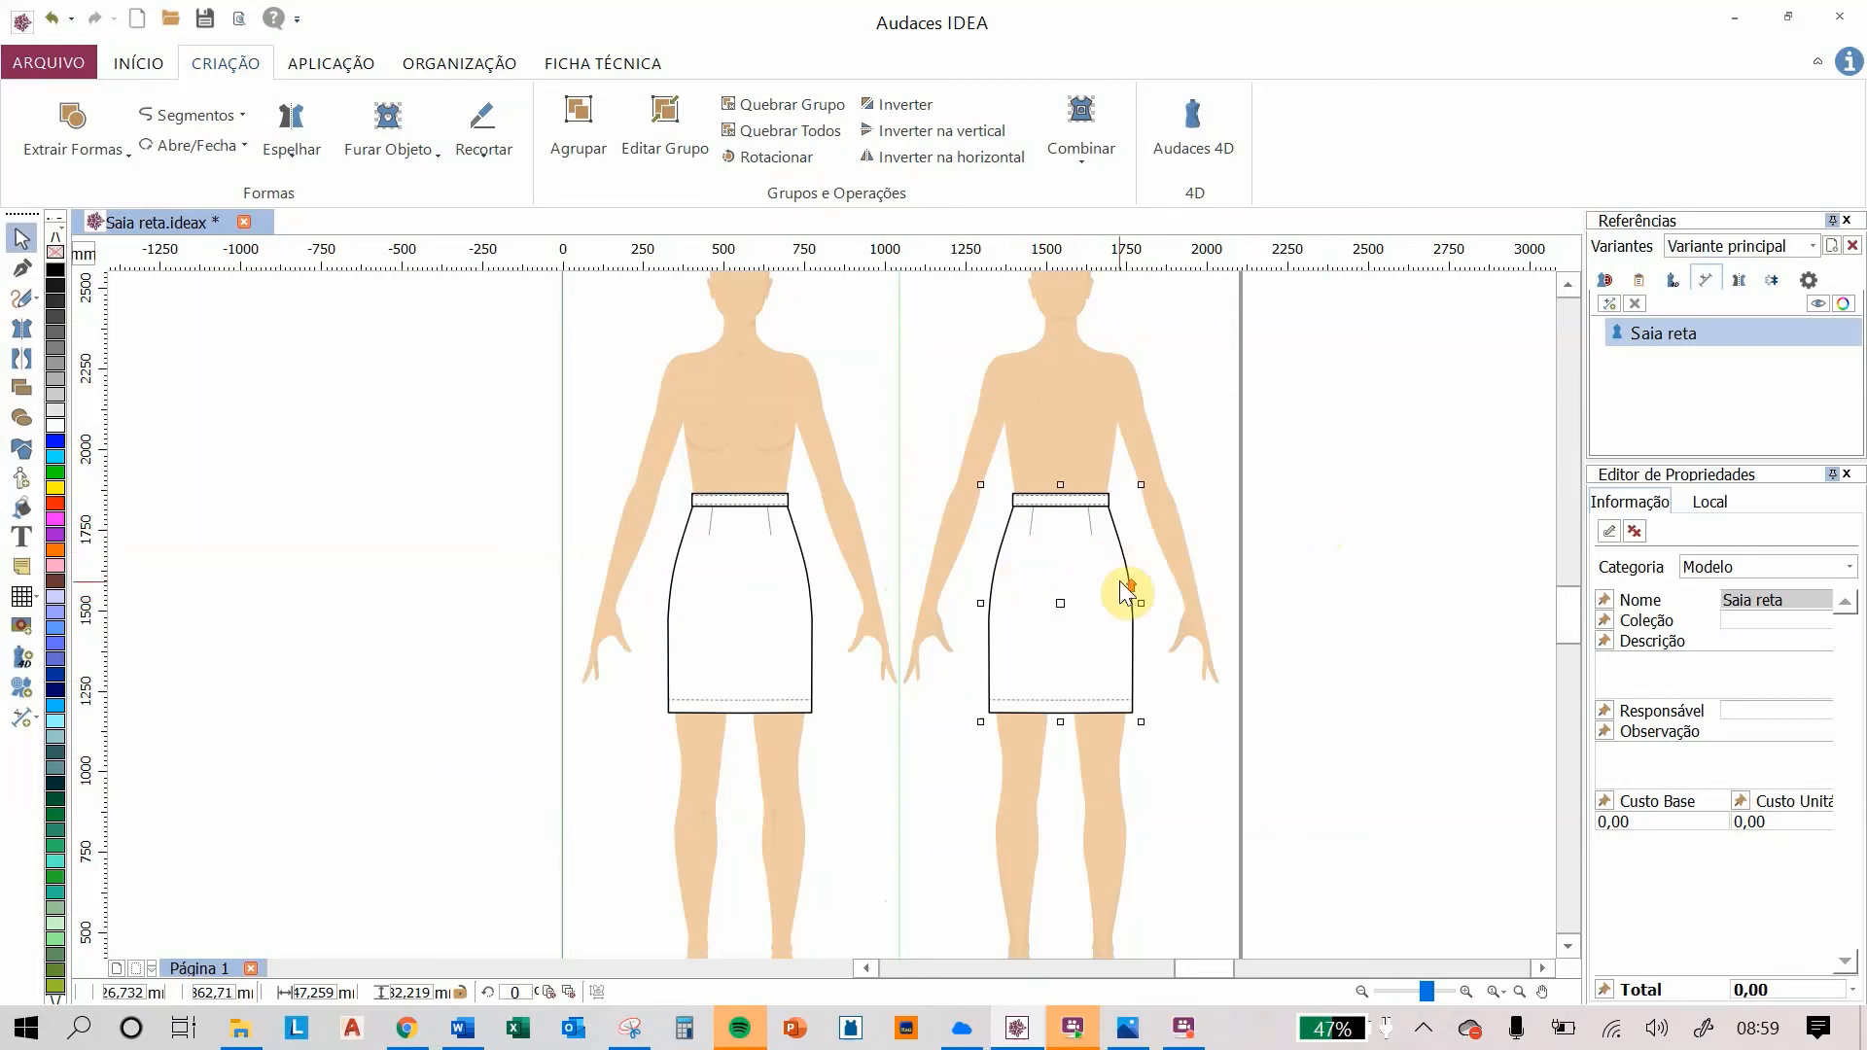
Step: Ungroup the back skirt so its parts can be edited separately
{"action": "scroll", "coordinate": [1118, 583], "scroll_direction": "up", "scroll_amount": 2}
{"action": "scroll", "coordinate": [1068, 556], "scroll_direction": "up", "scroll_amount": 1}
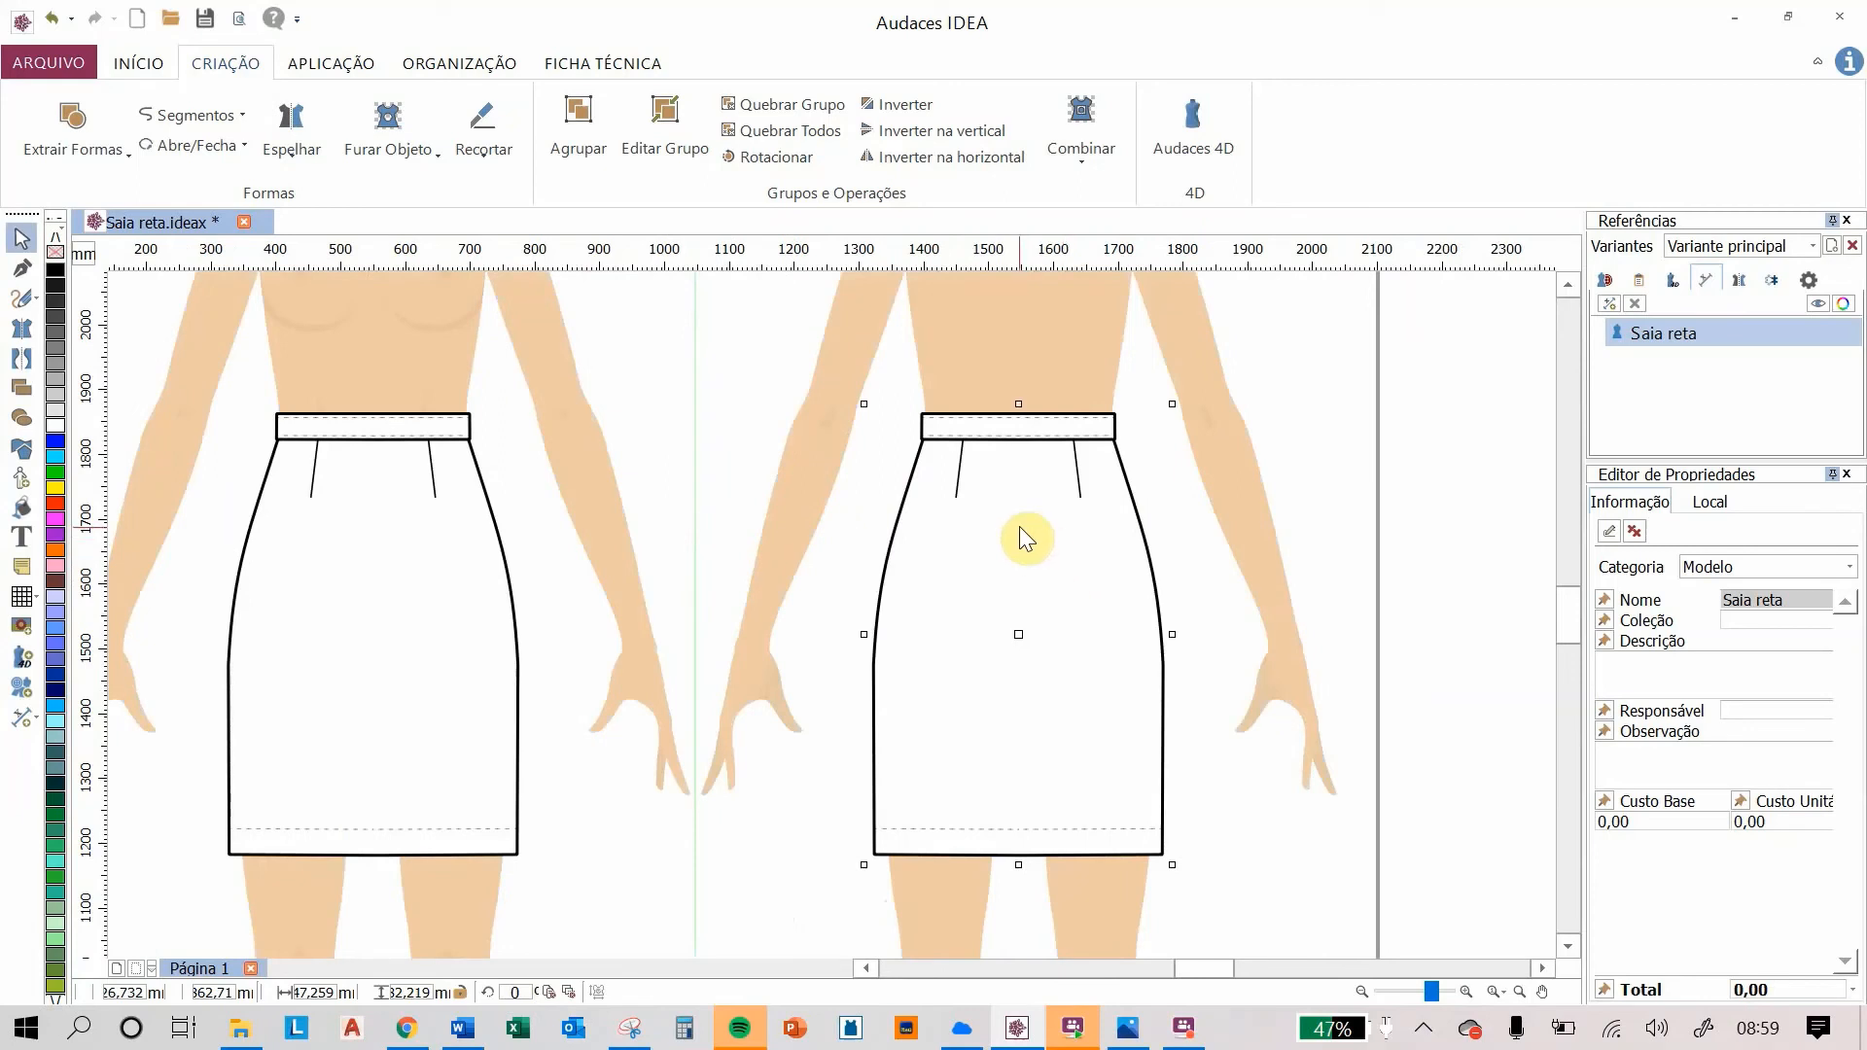
{"action": "left_click", "coordinate": [764, 112]}
{"action": "left_click", "coordinate": [1435, 457]}
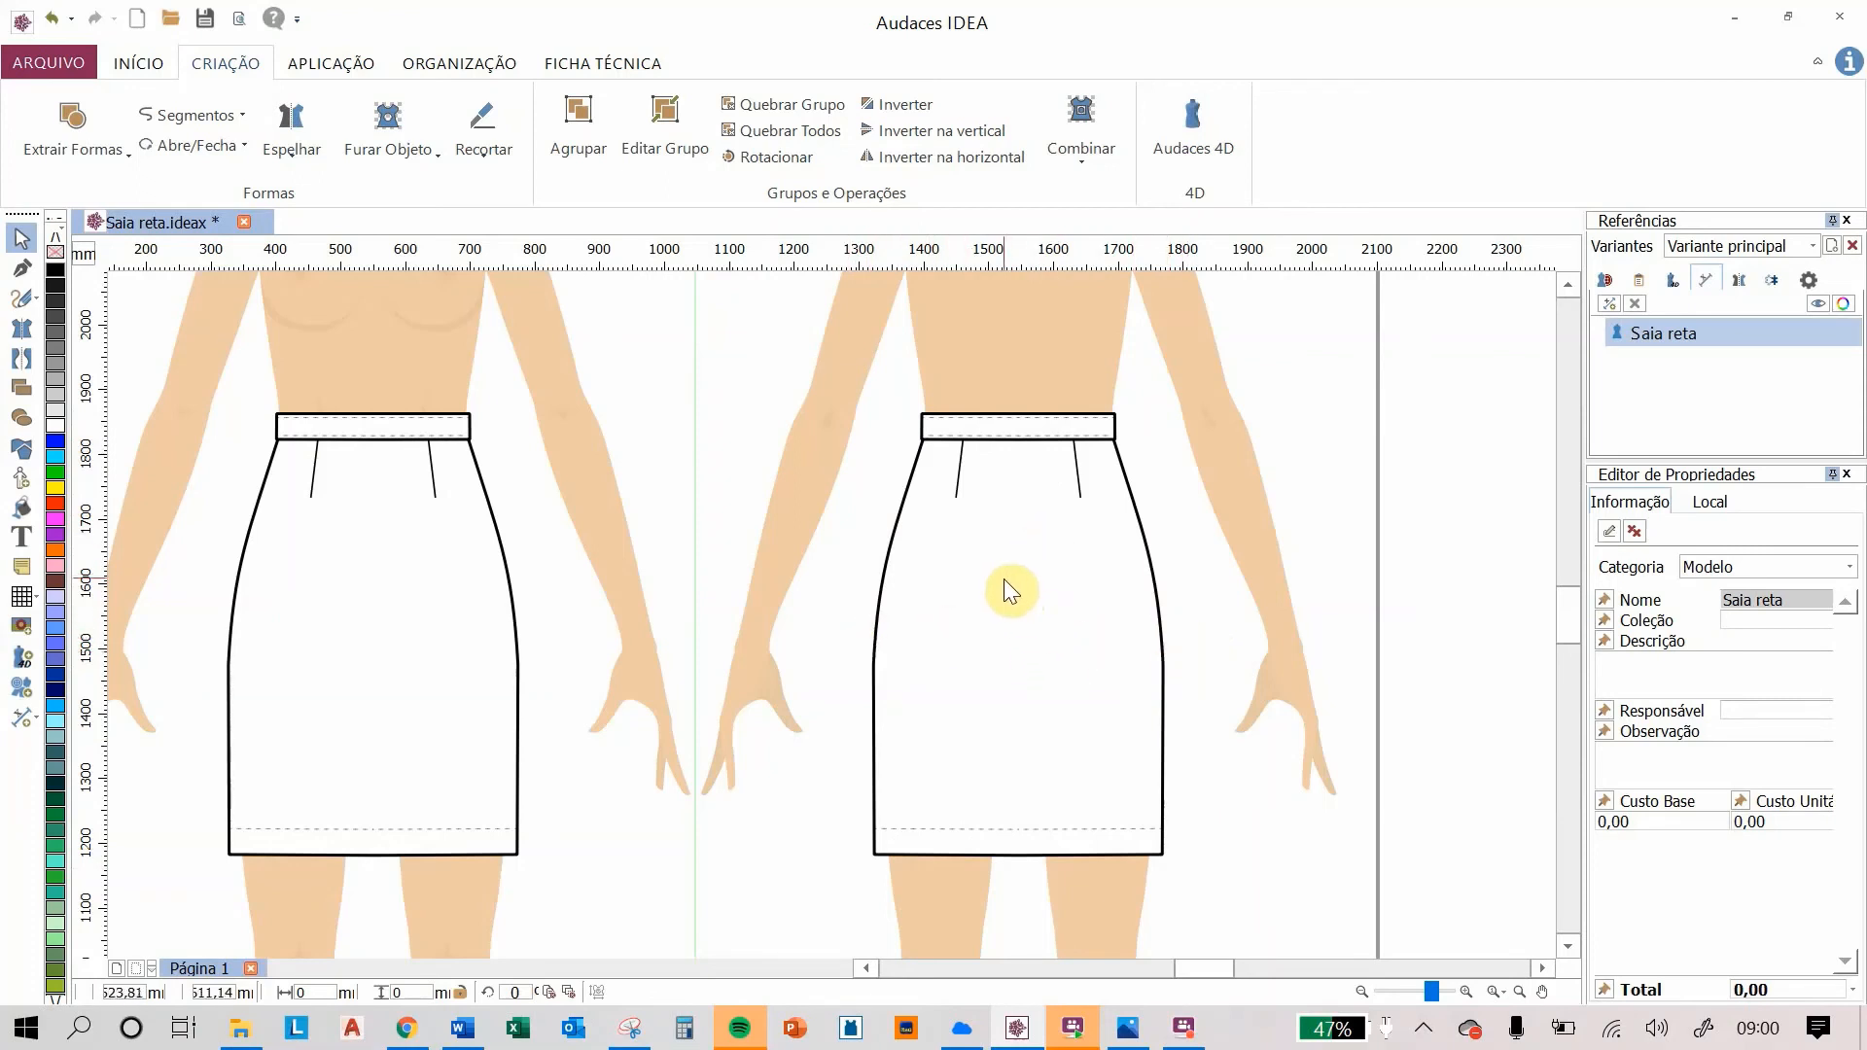
Step: Move the back skirt's two darts slightly lower below the waistband
{"action": "left_click", "coordinate": [959, 477]}
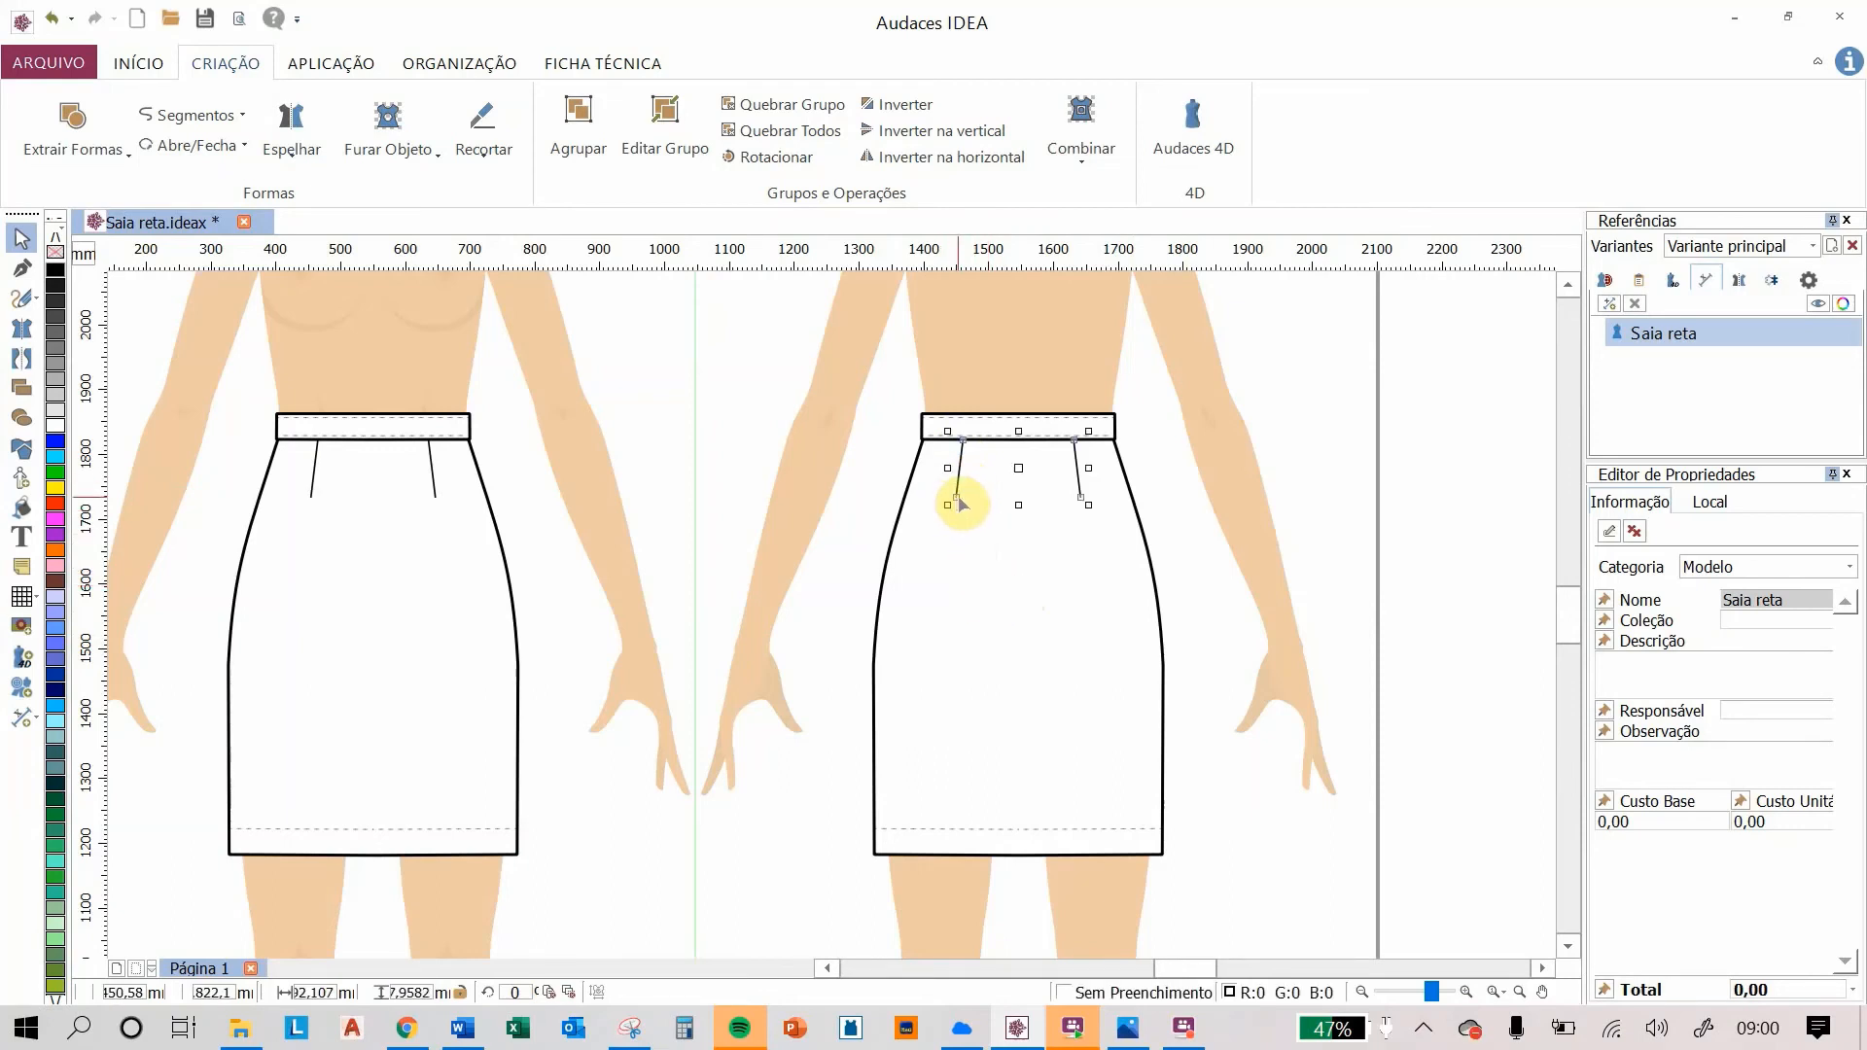
{"action": "left_click_drag", "start_coordinate": [956, 499], "coordinate": [954, 519]}
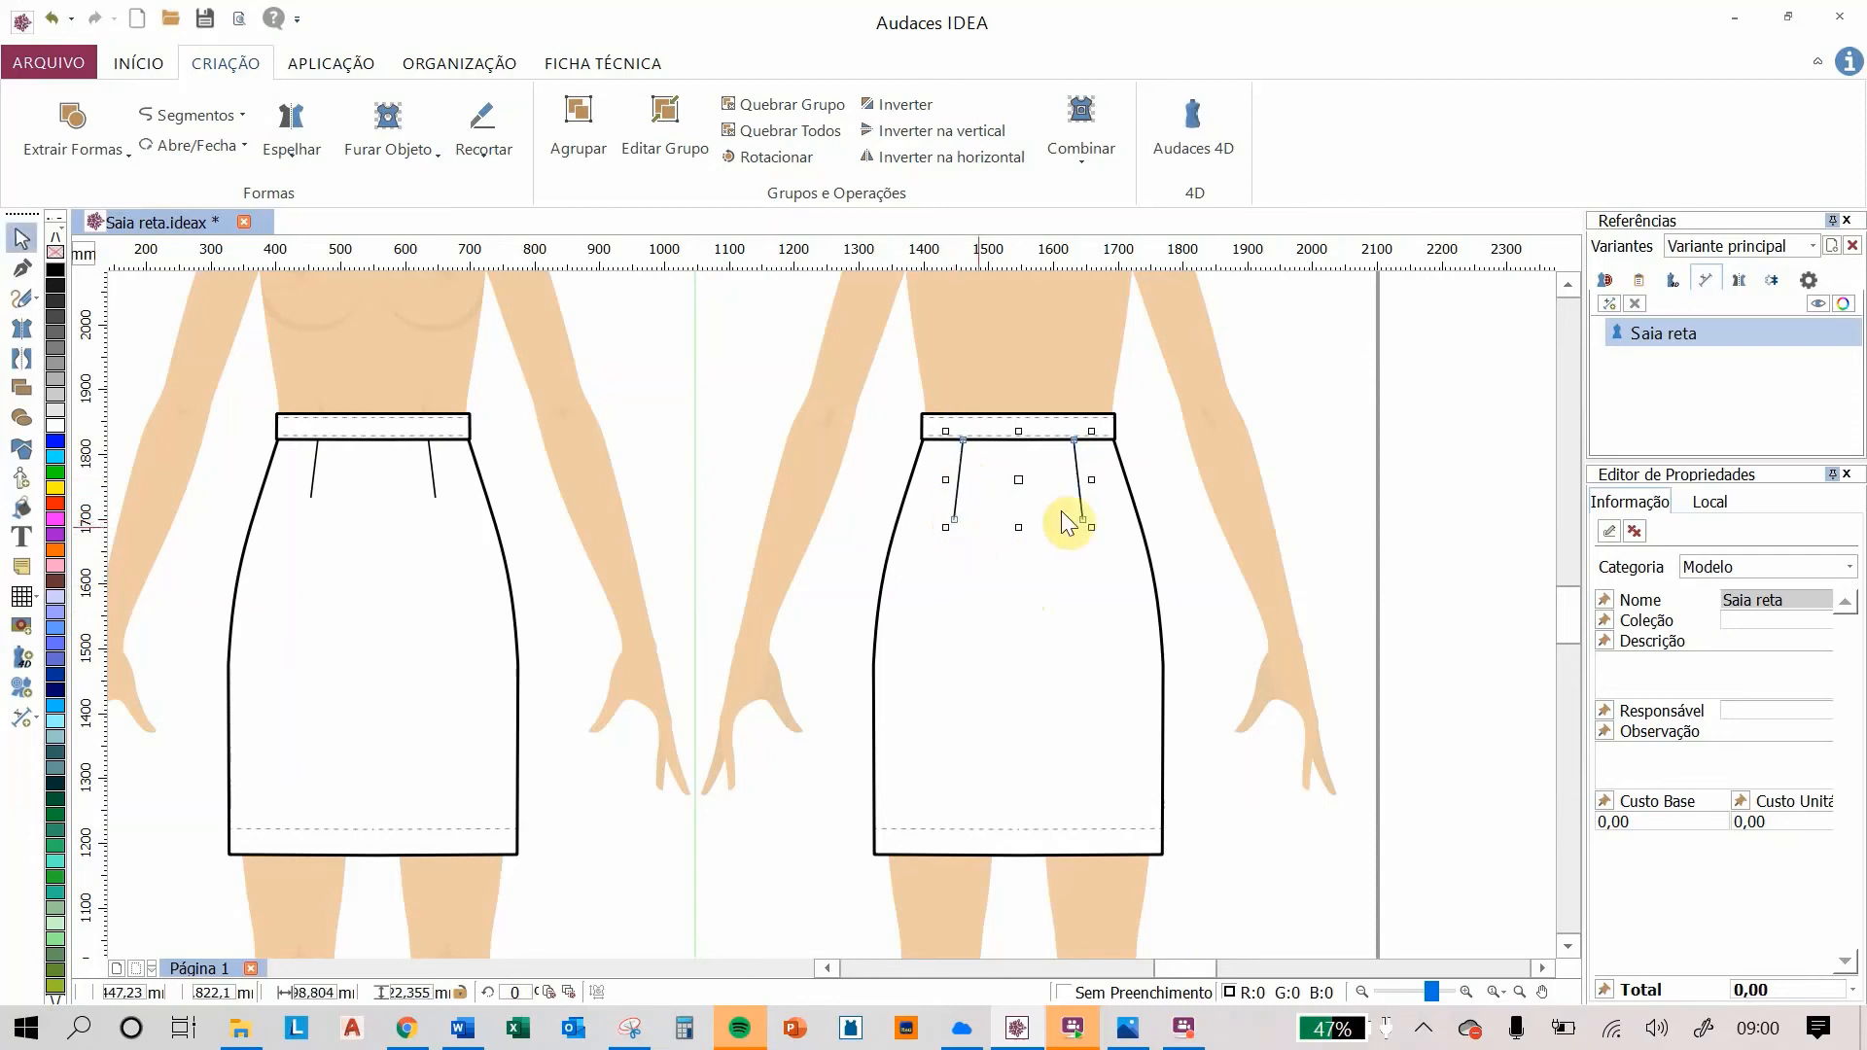
{"action": "left_click", "coordinate": [1335, 448]}
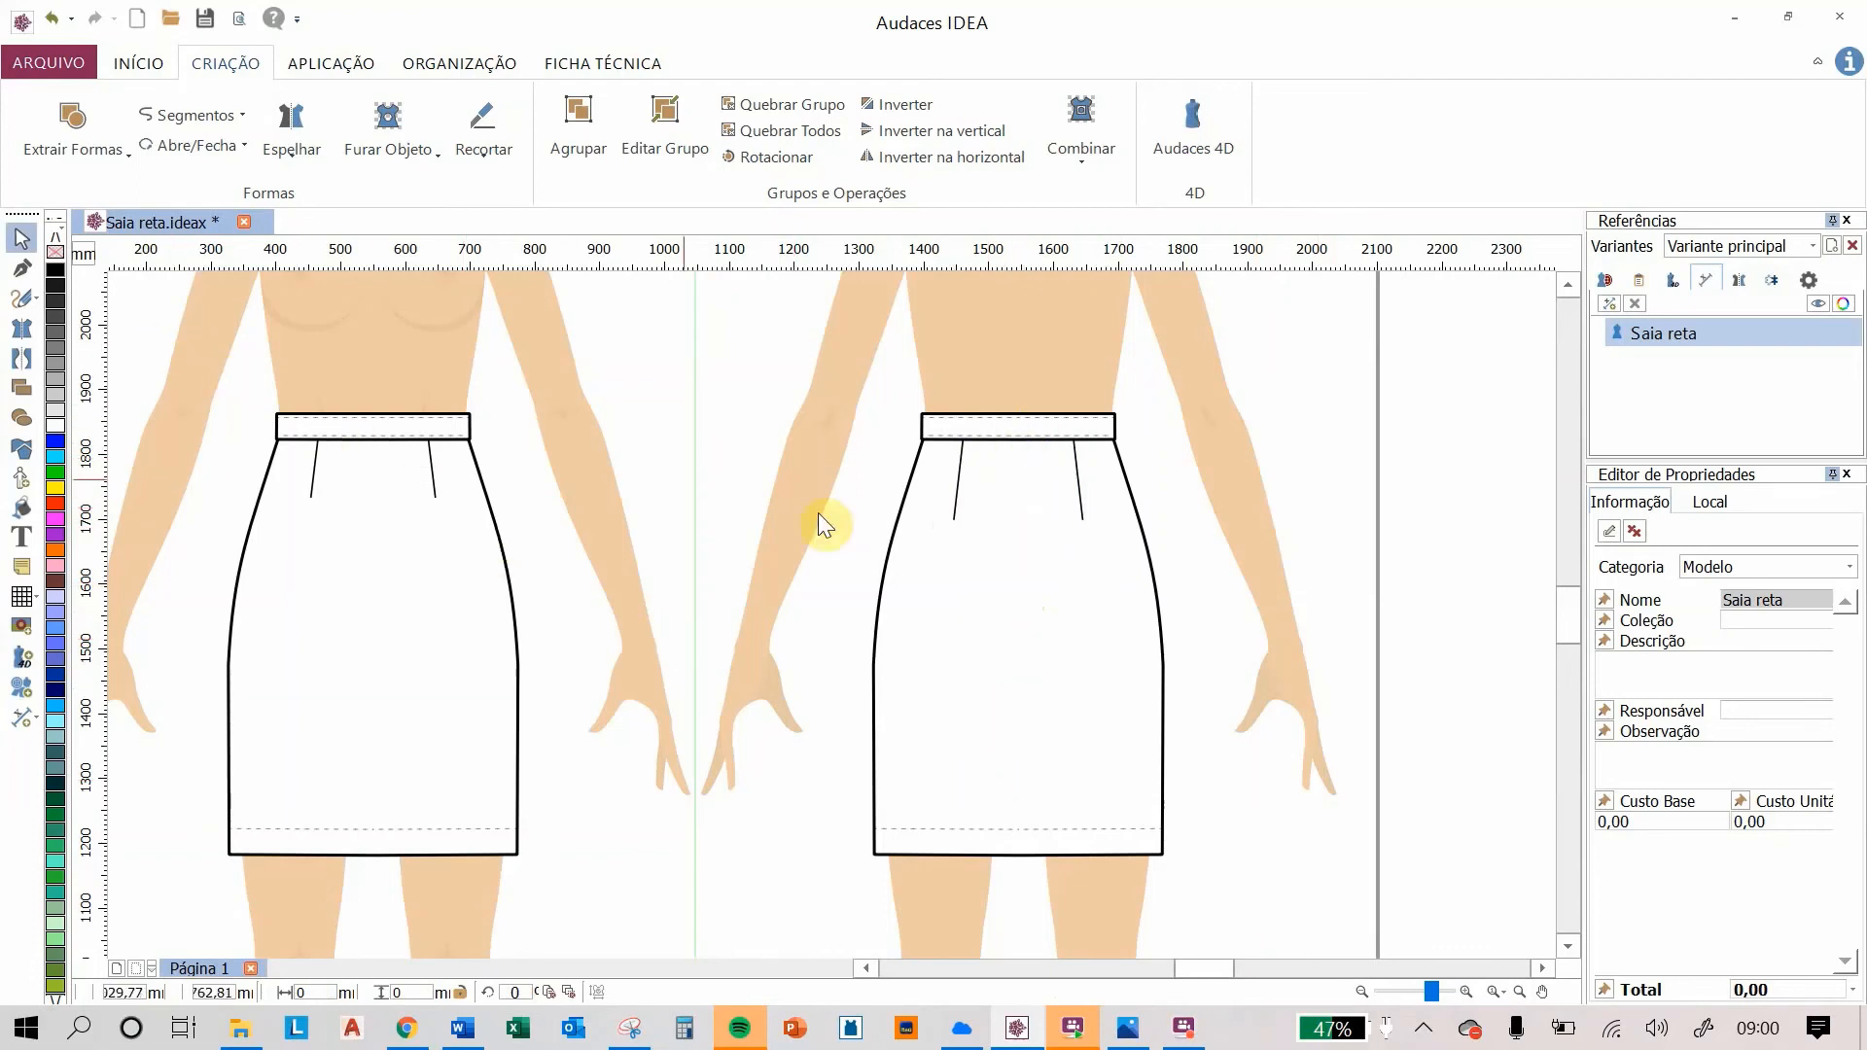
Step: Draw a vertical centre back seam line from the top of the waistband down to the hem
{"action": "left_click", "coordinate": [21, 266]}
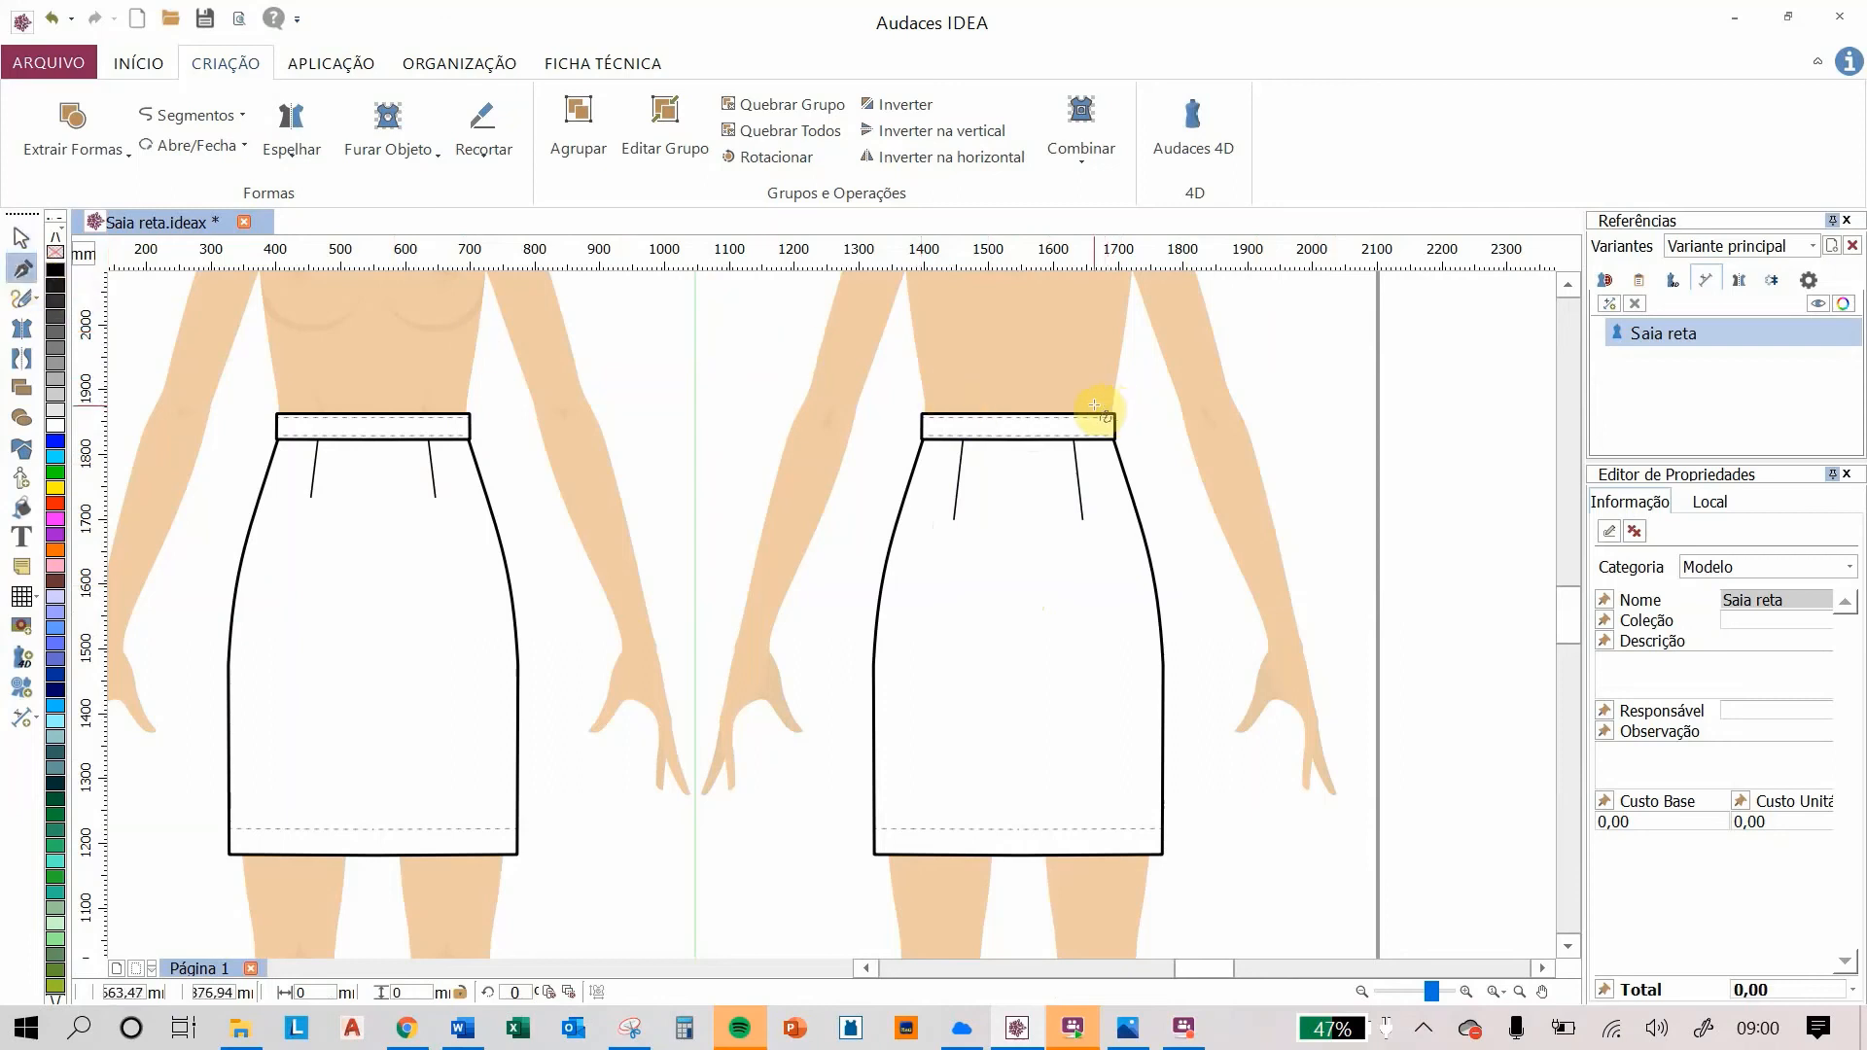
{"action": "left_click", "coordinate": [1018, 415]}
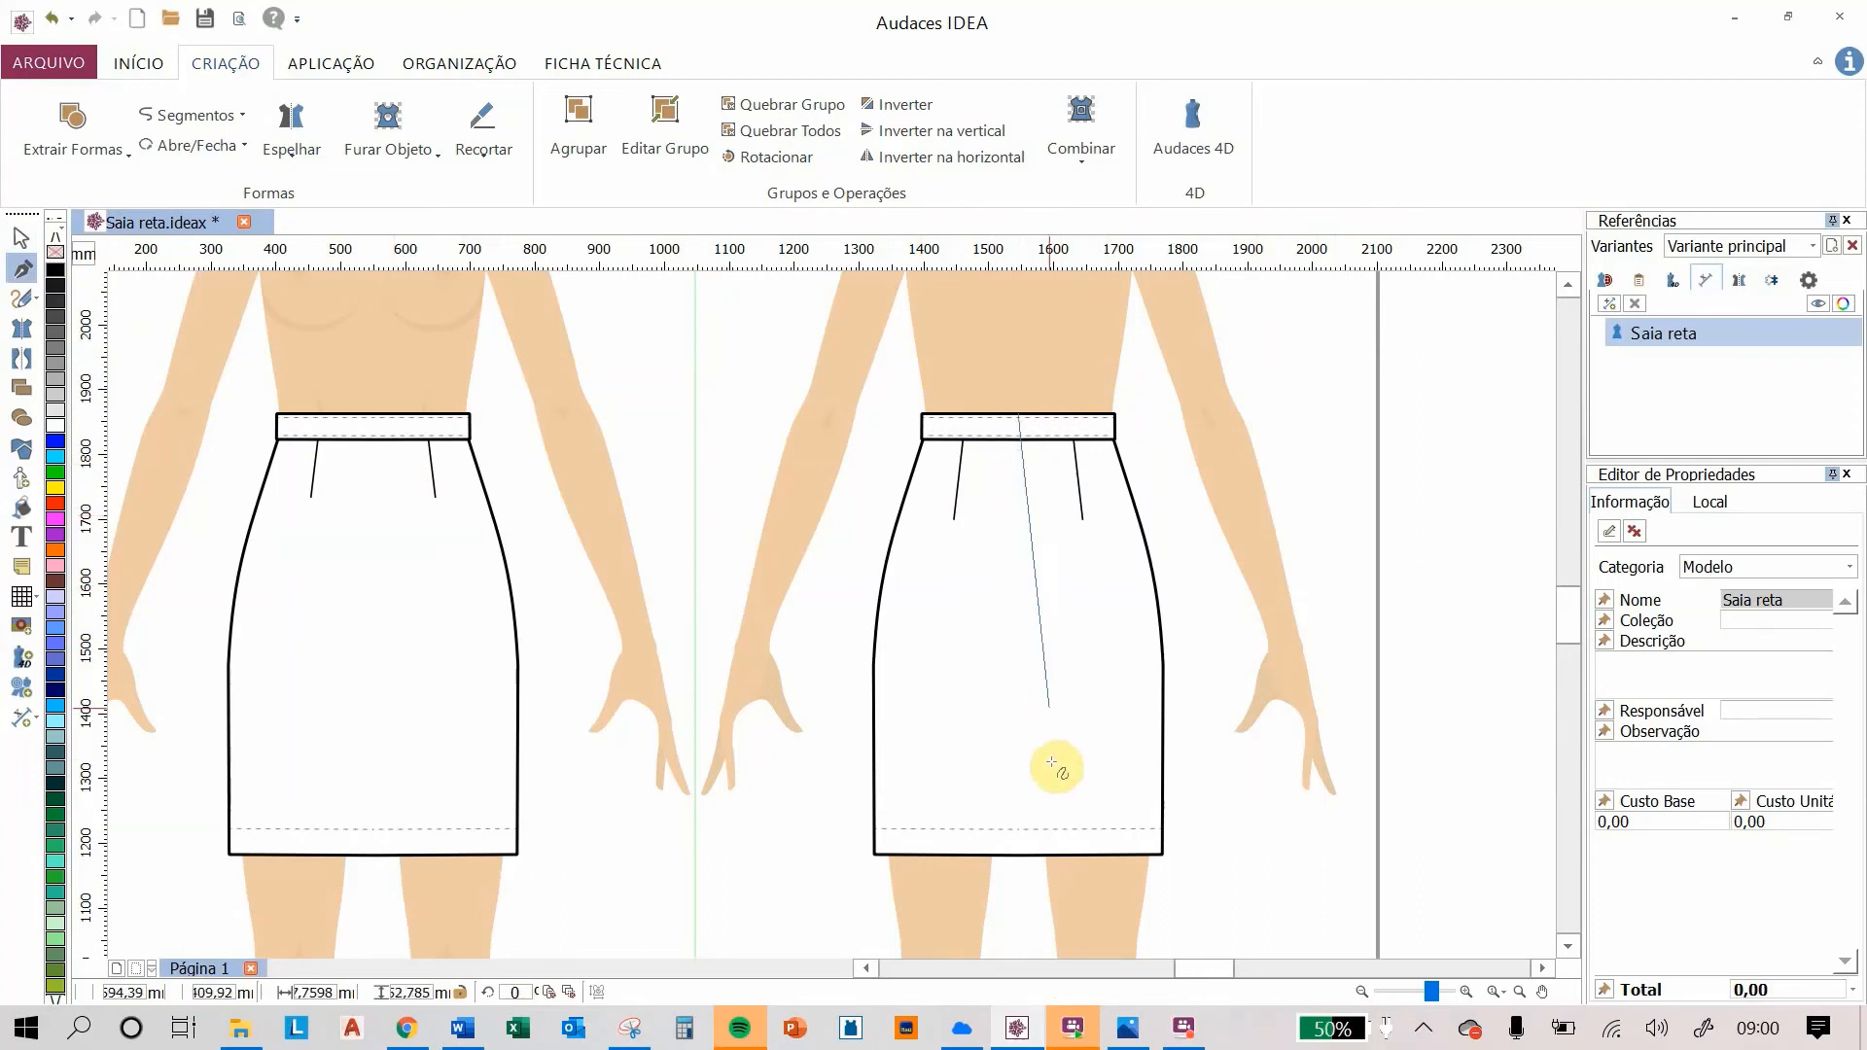
{"action": "left_click", "coordinate": [1017, 856]}
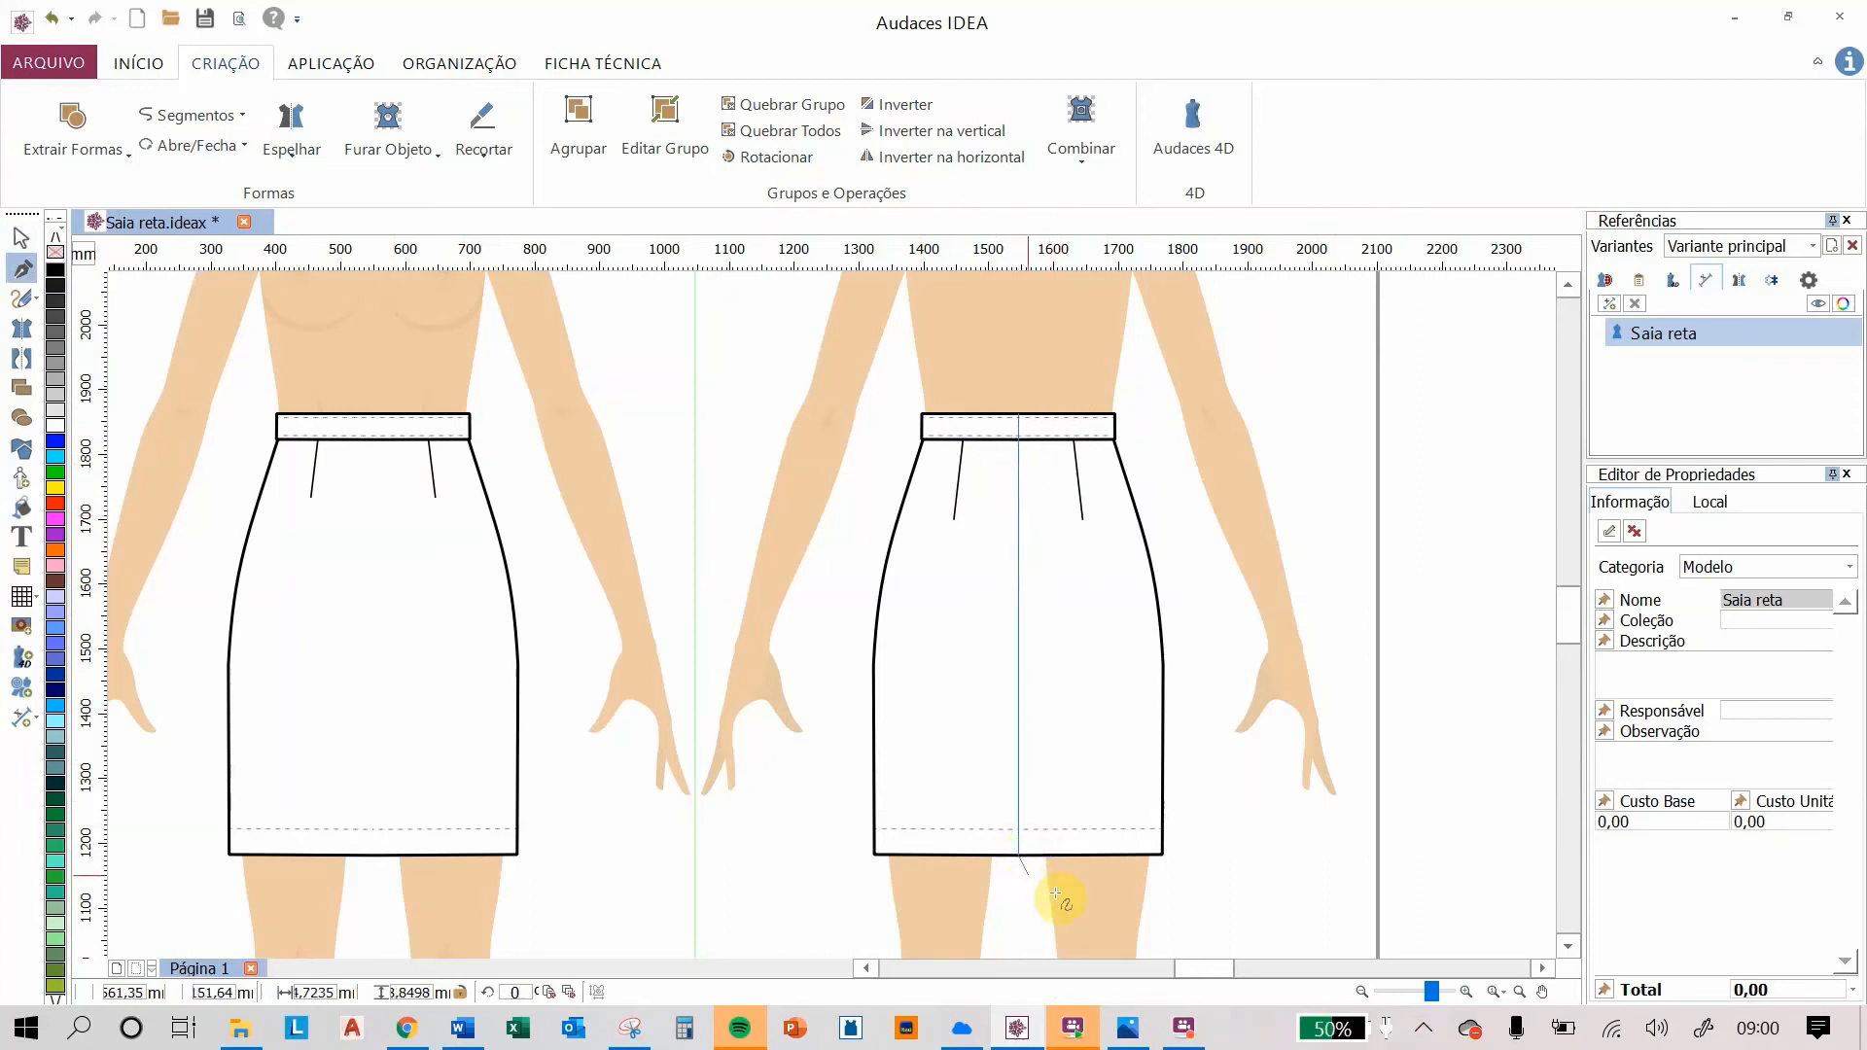
{"action": "key", "text": "Return"}
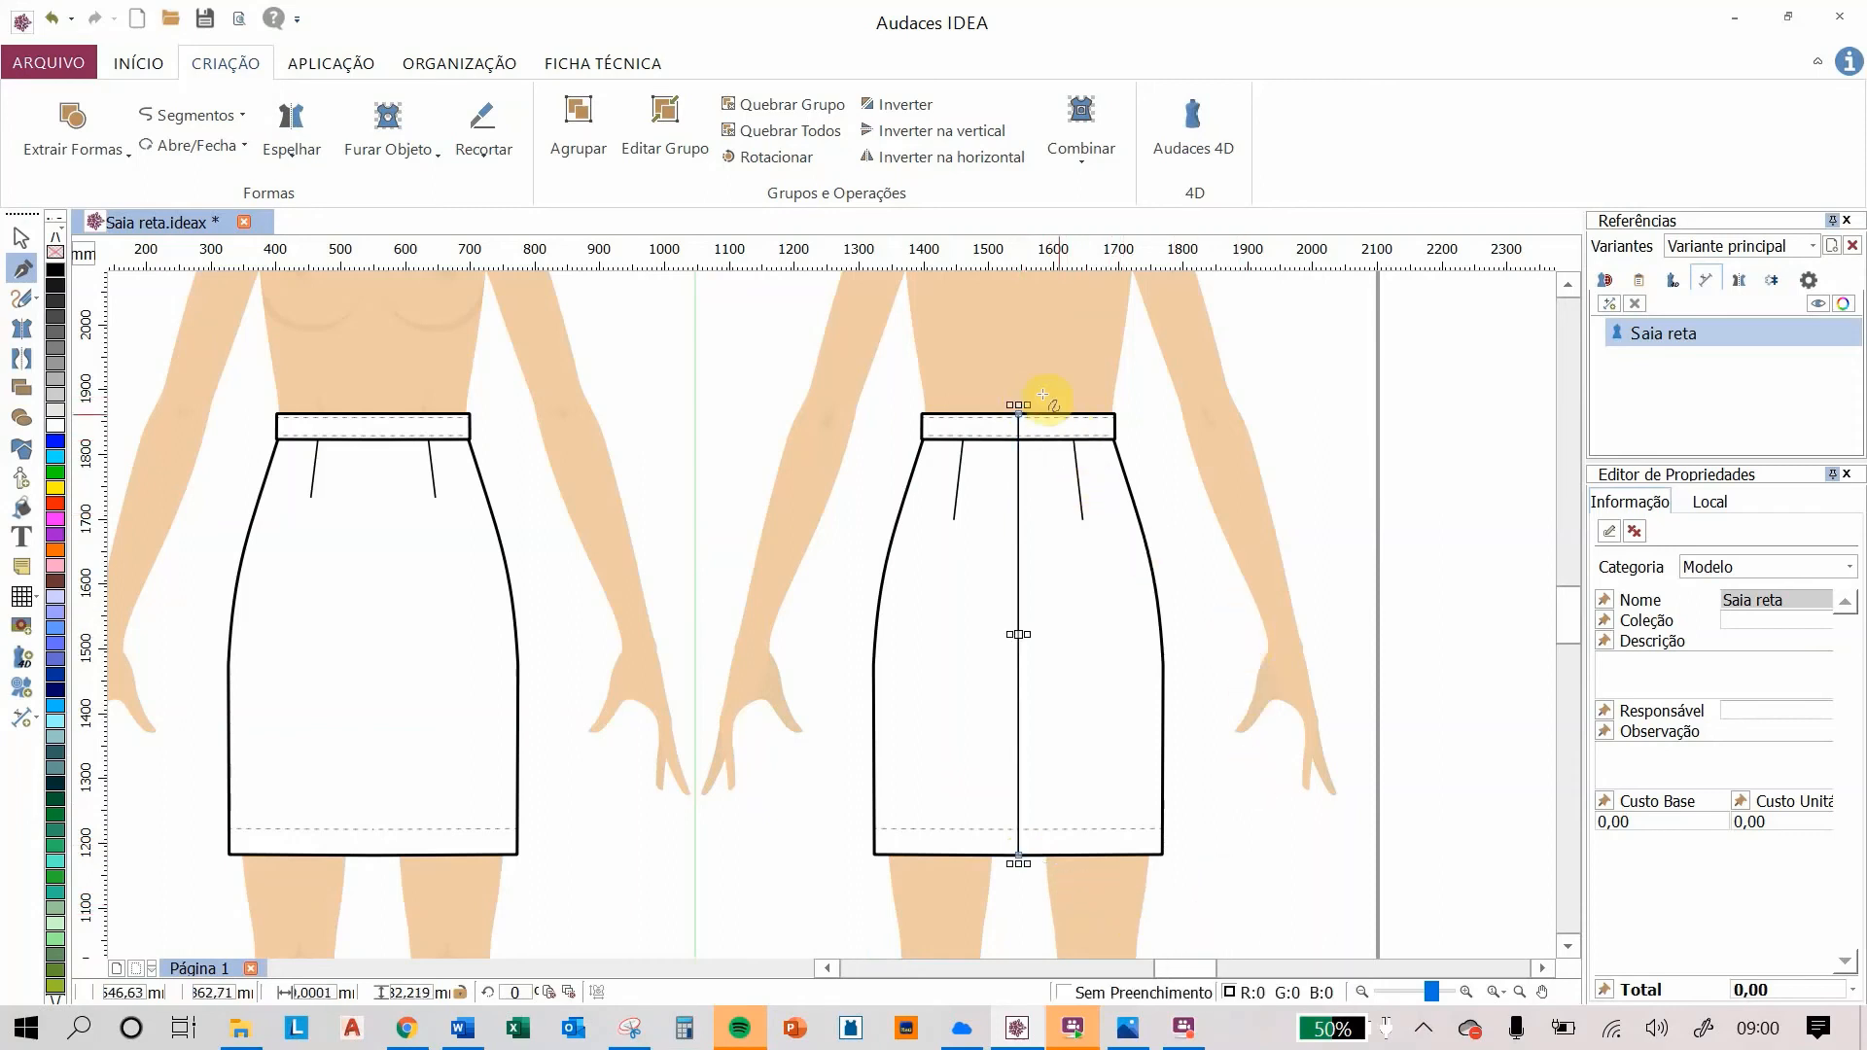
{"action": "left_click", "coordinate": [19, 239]}
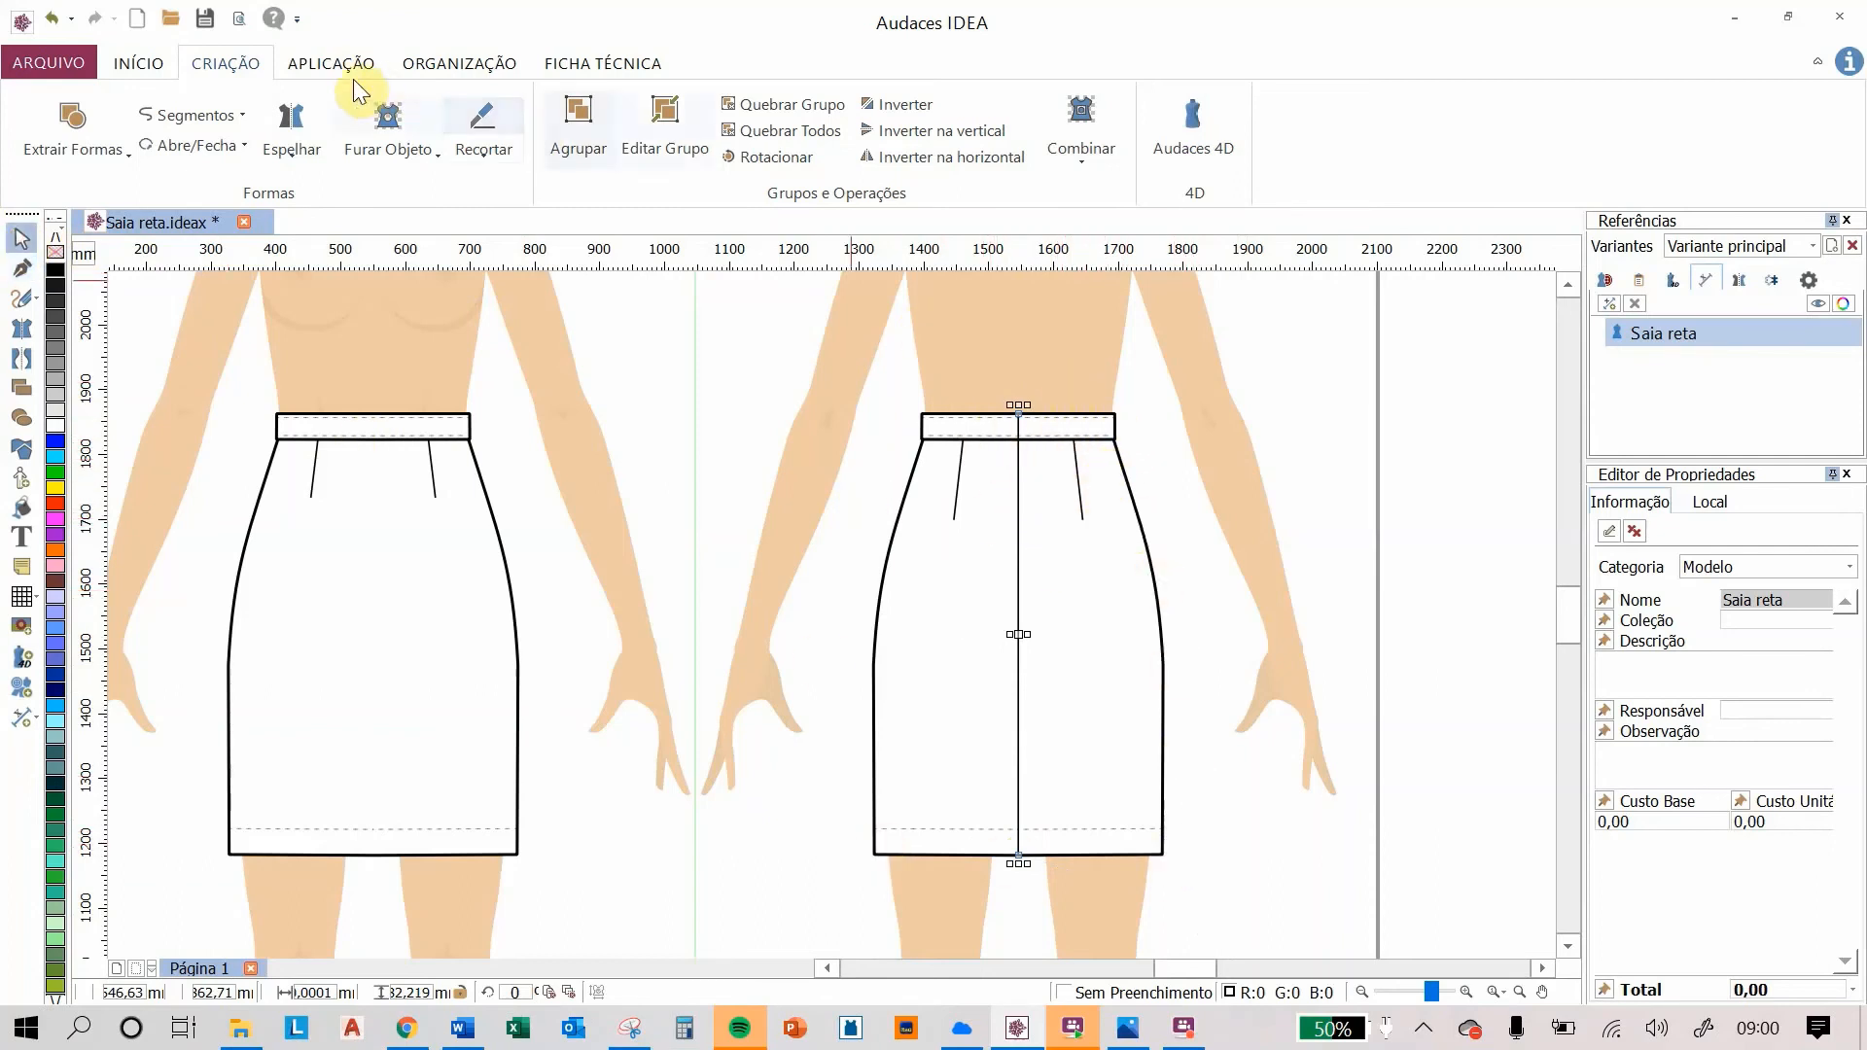
Step: Set the centre back seam's line weight to 0.45
{"action": "left_click", "coordinate": [314, 62]}
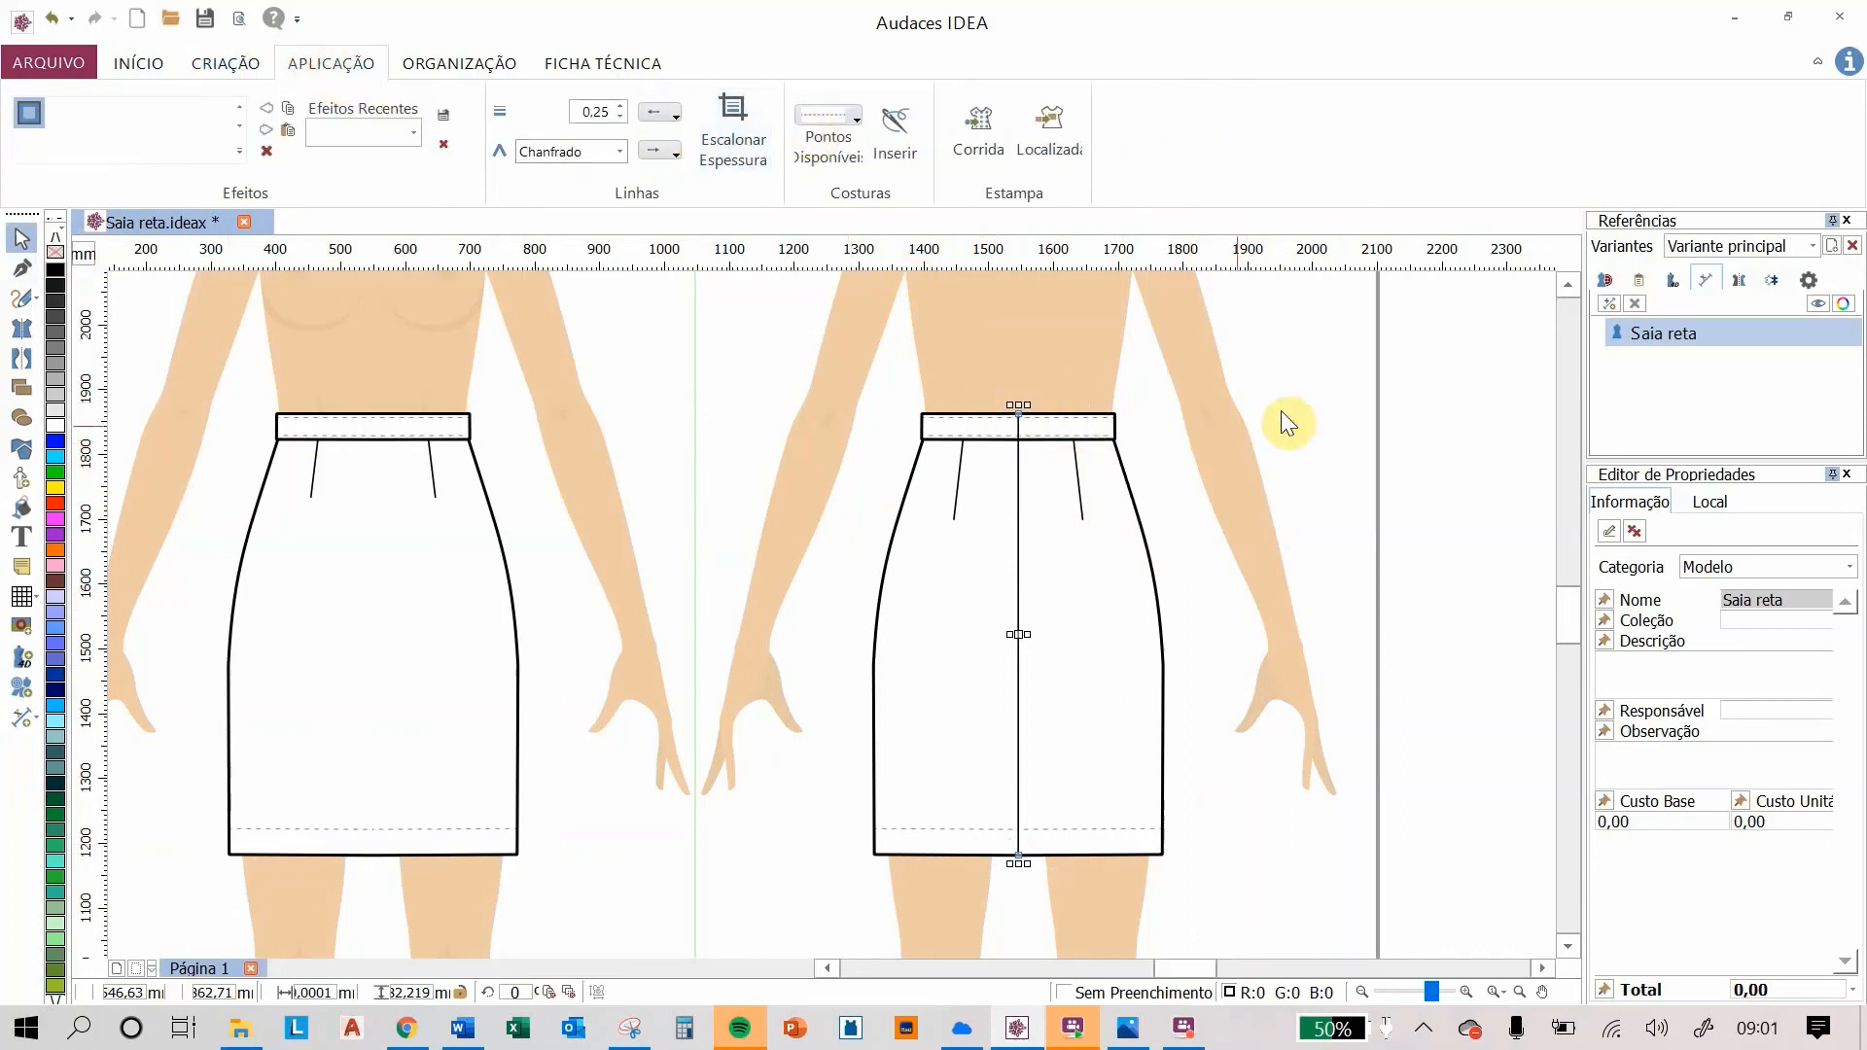
{"action": "scroll", "coordinate": [1036, 457], "scroll_direction": "up", "scroll_amount": 2}
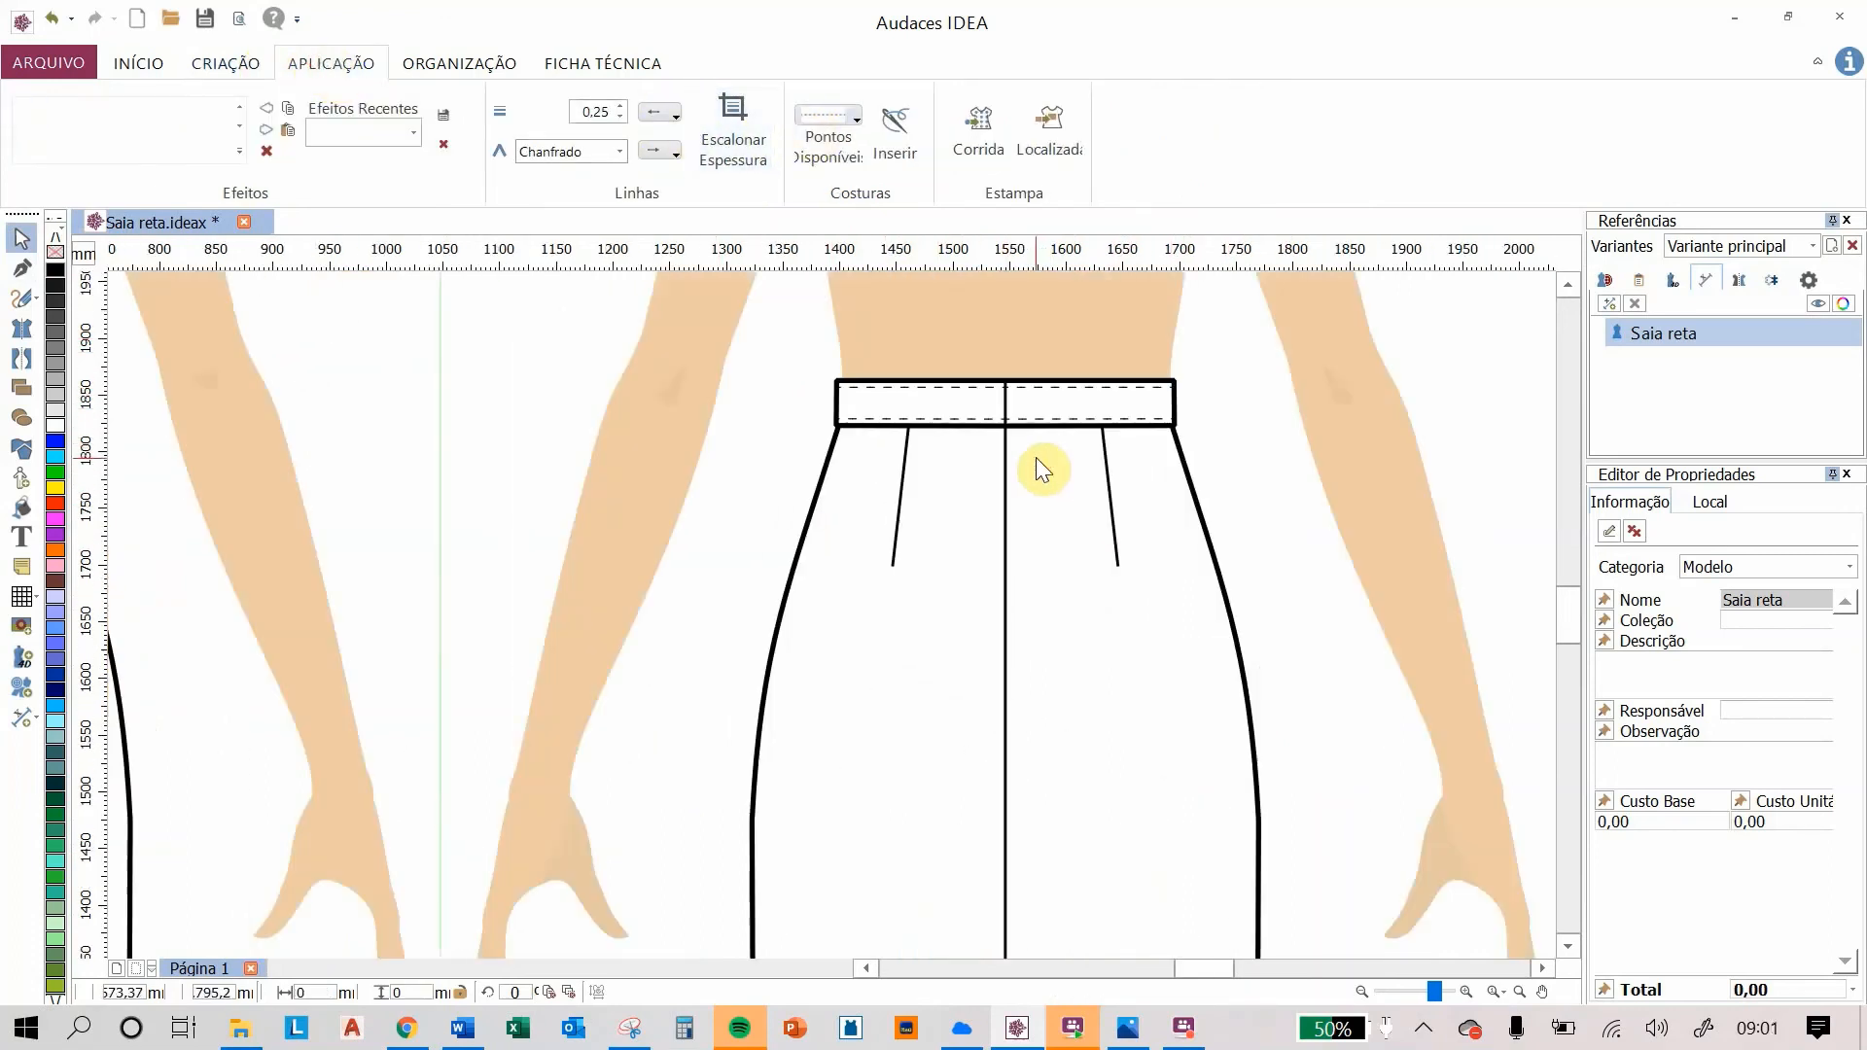
{"action": "scroll", "coordinate": [1130, 459], "scroll_direction": "down", "scroll_amount": 2}
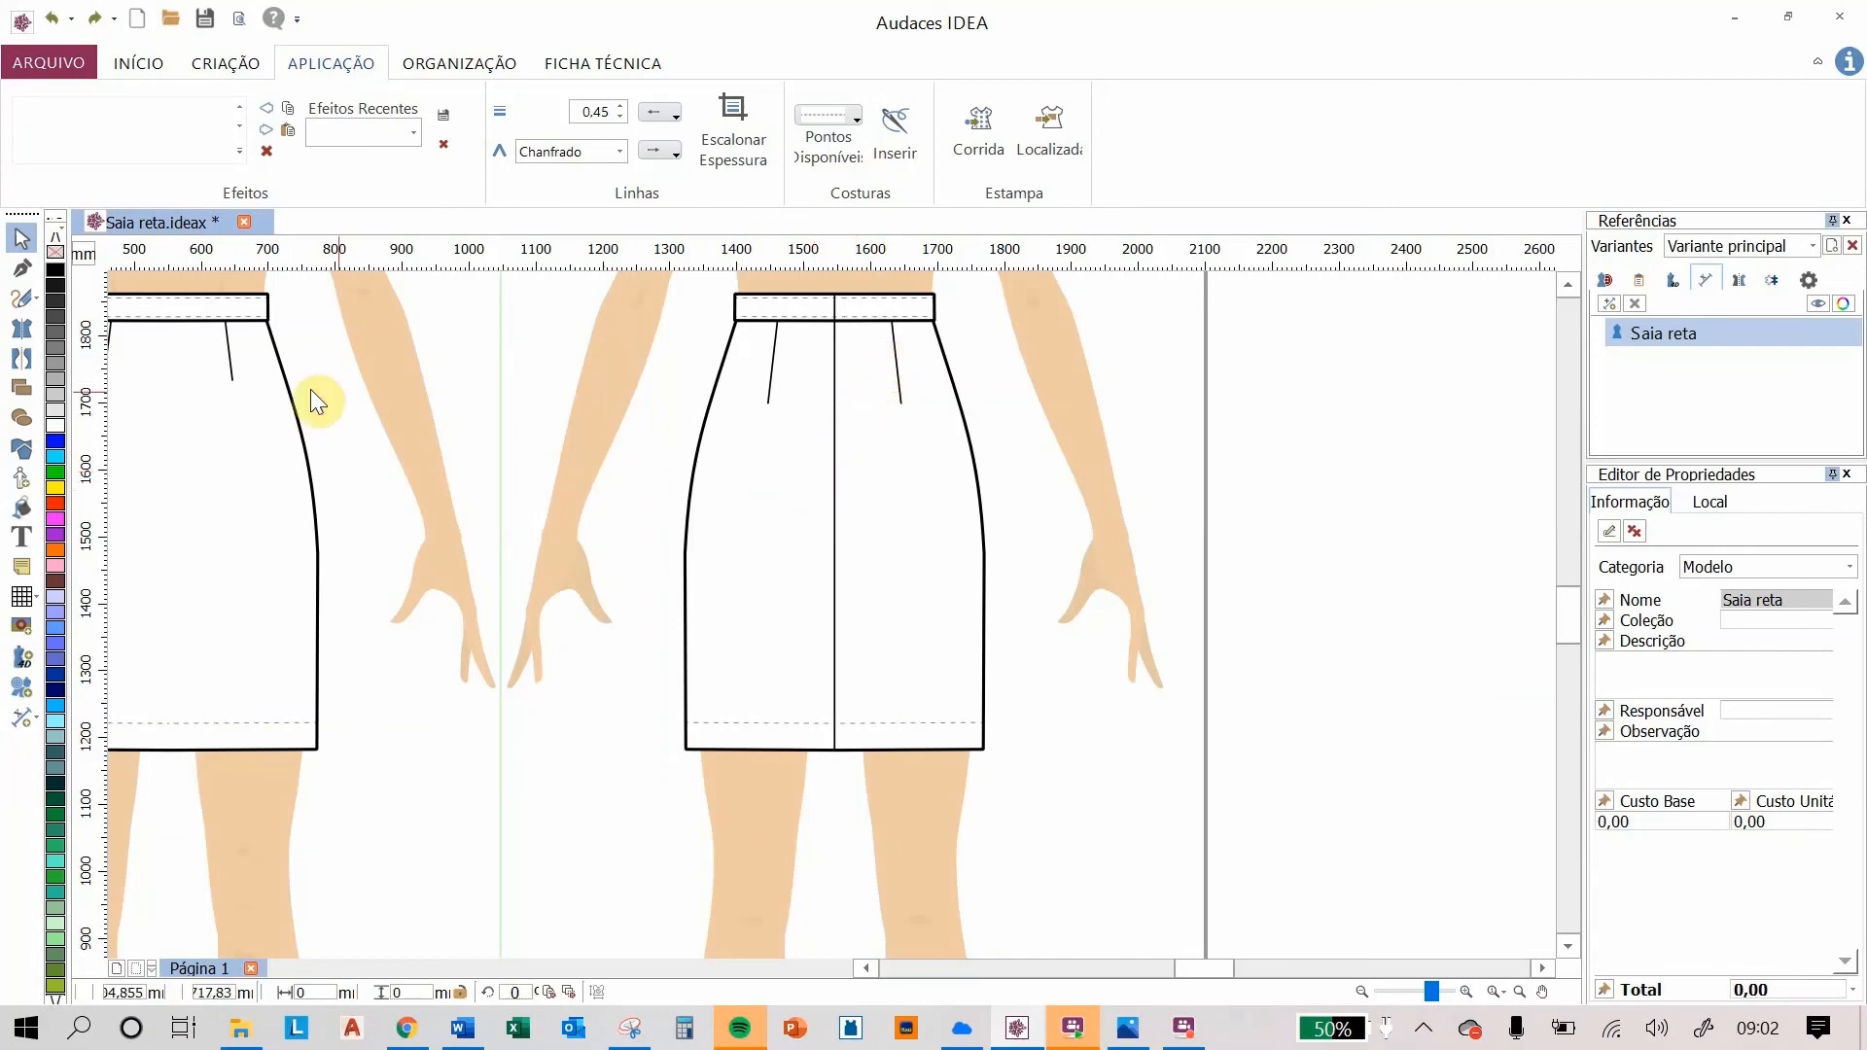
Step: Draw a short diagonal mark crossing the centre back seam at about mid-skirt height
{"action": "left_click", "coordinate": [20, 272]}
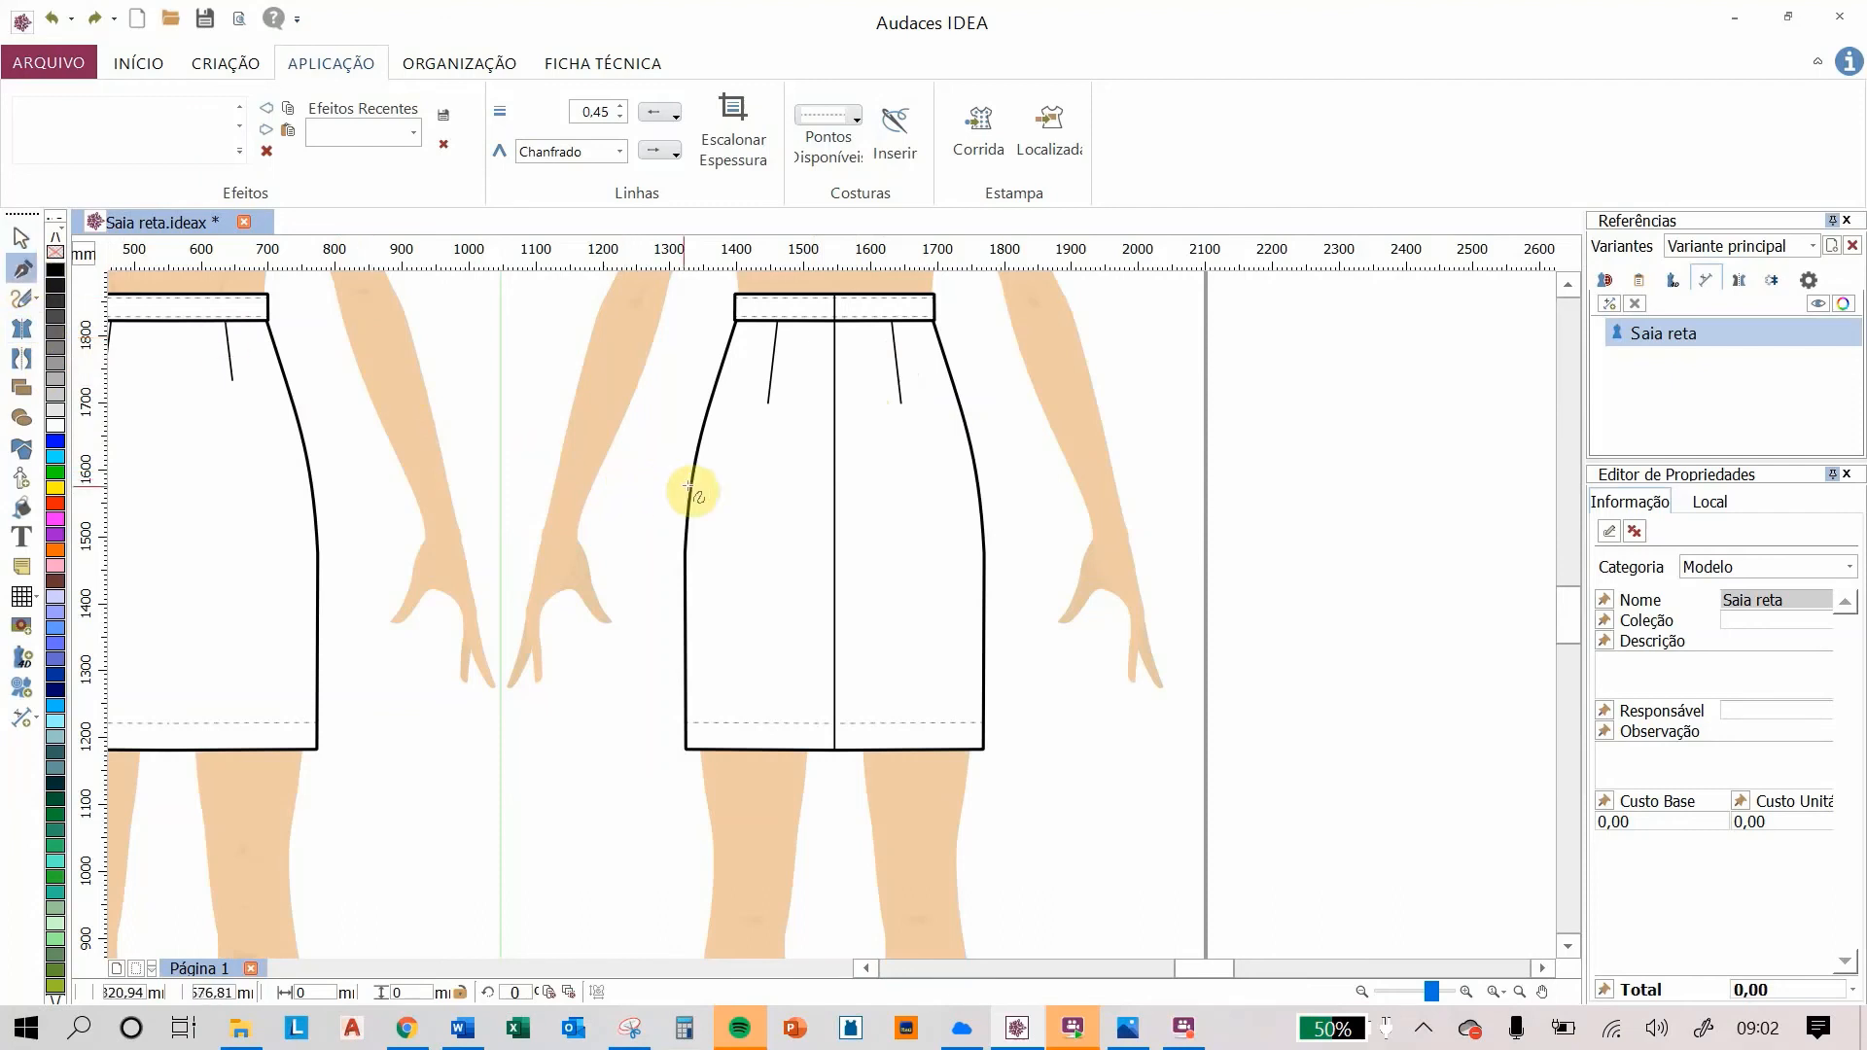
{"action": "scroll", "coordinate": [846, 497], "scroll_direction": "up", "scroll_amount": 2}
{"action": "scroll", "coordinate": [817, 523], "scroll_direction": "up", "scroll_amount": 1}
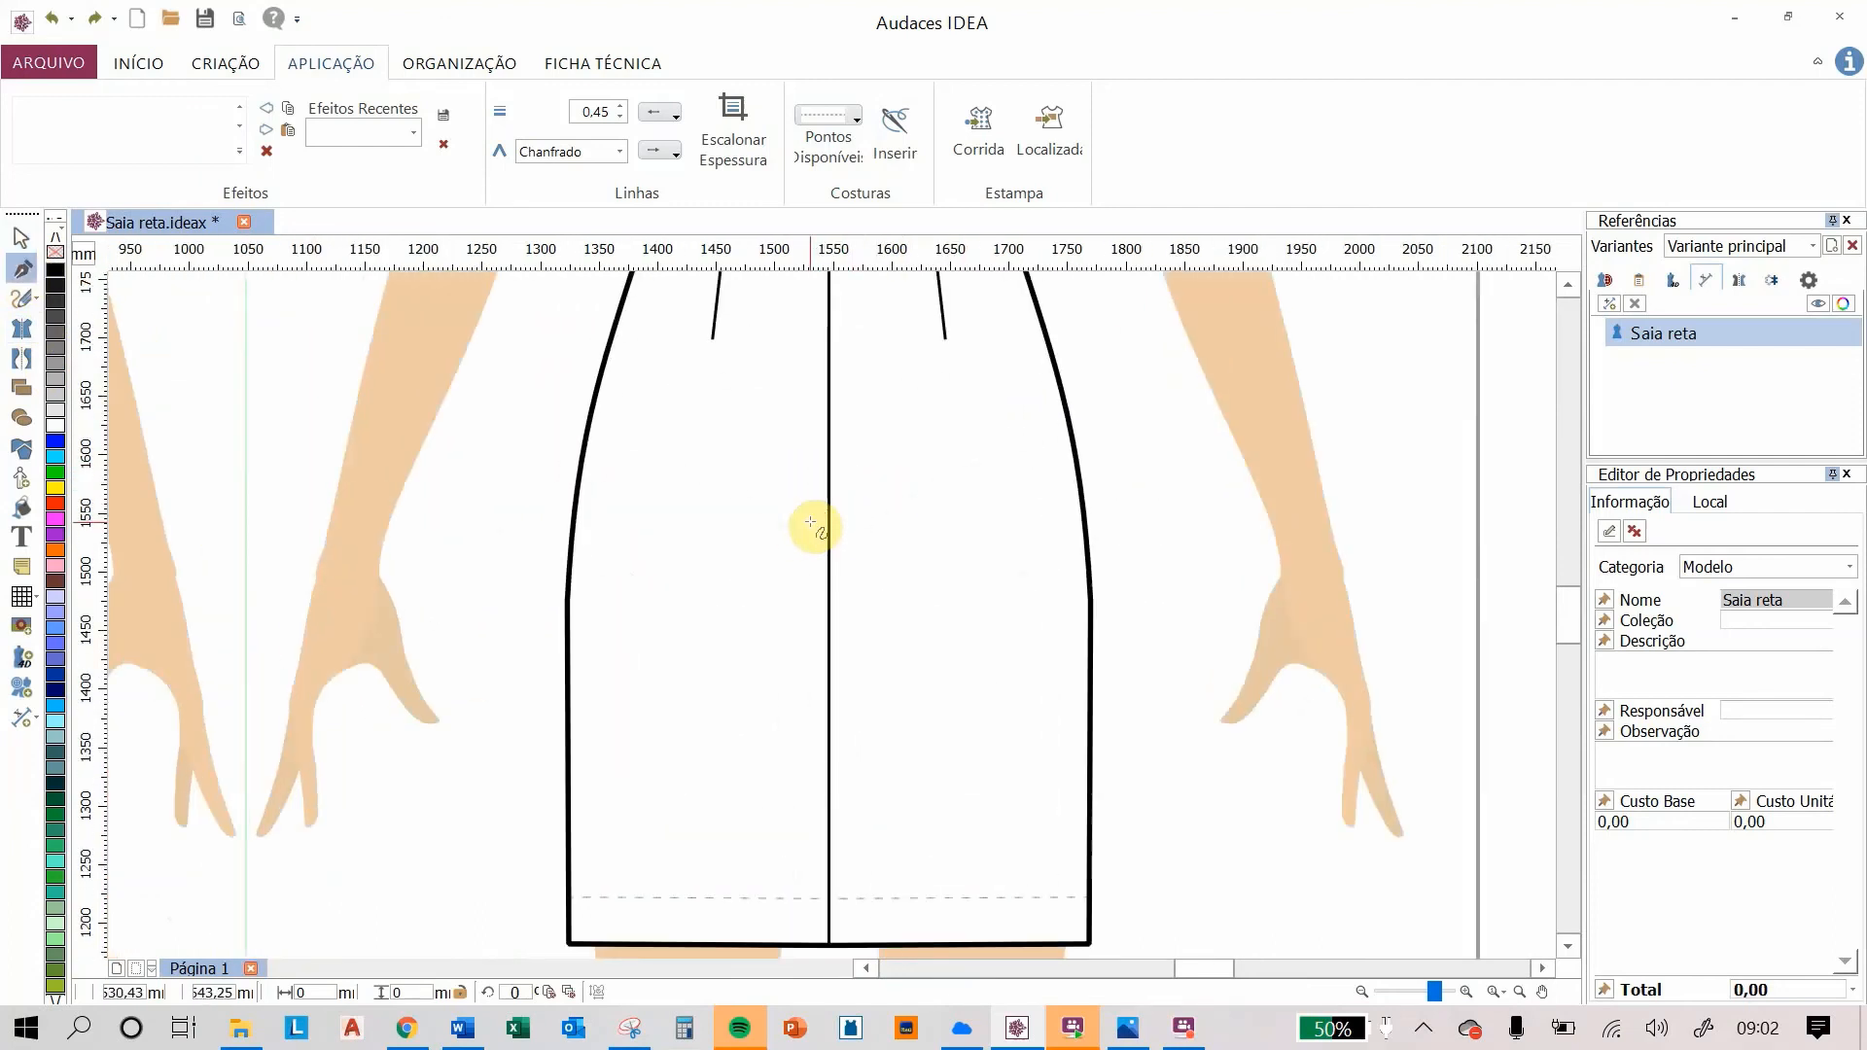
{"action": "scroll", "coordinate": [820, 525], "scroll_direction": "up", "scroll_amount": 1}
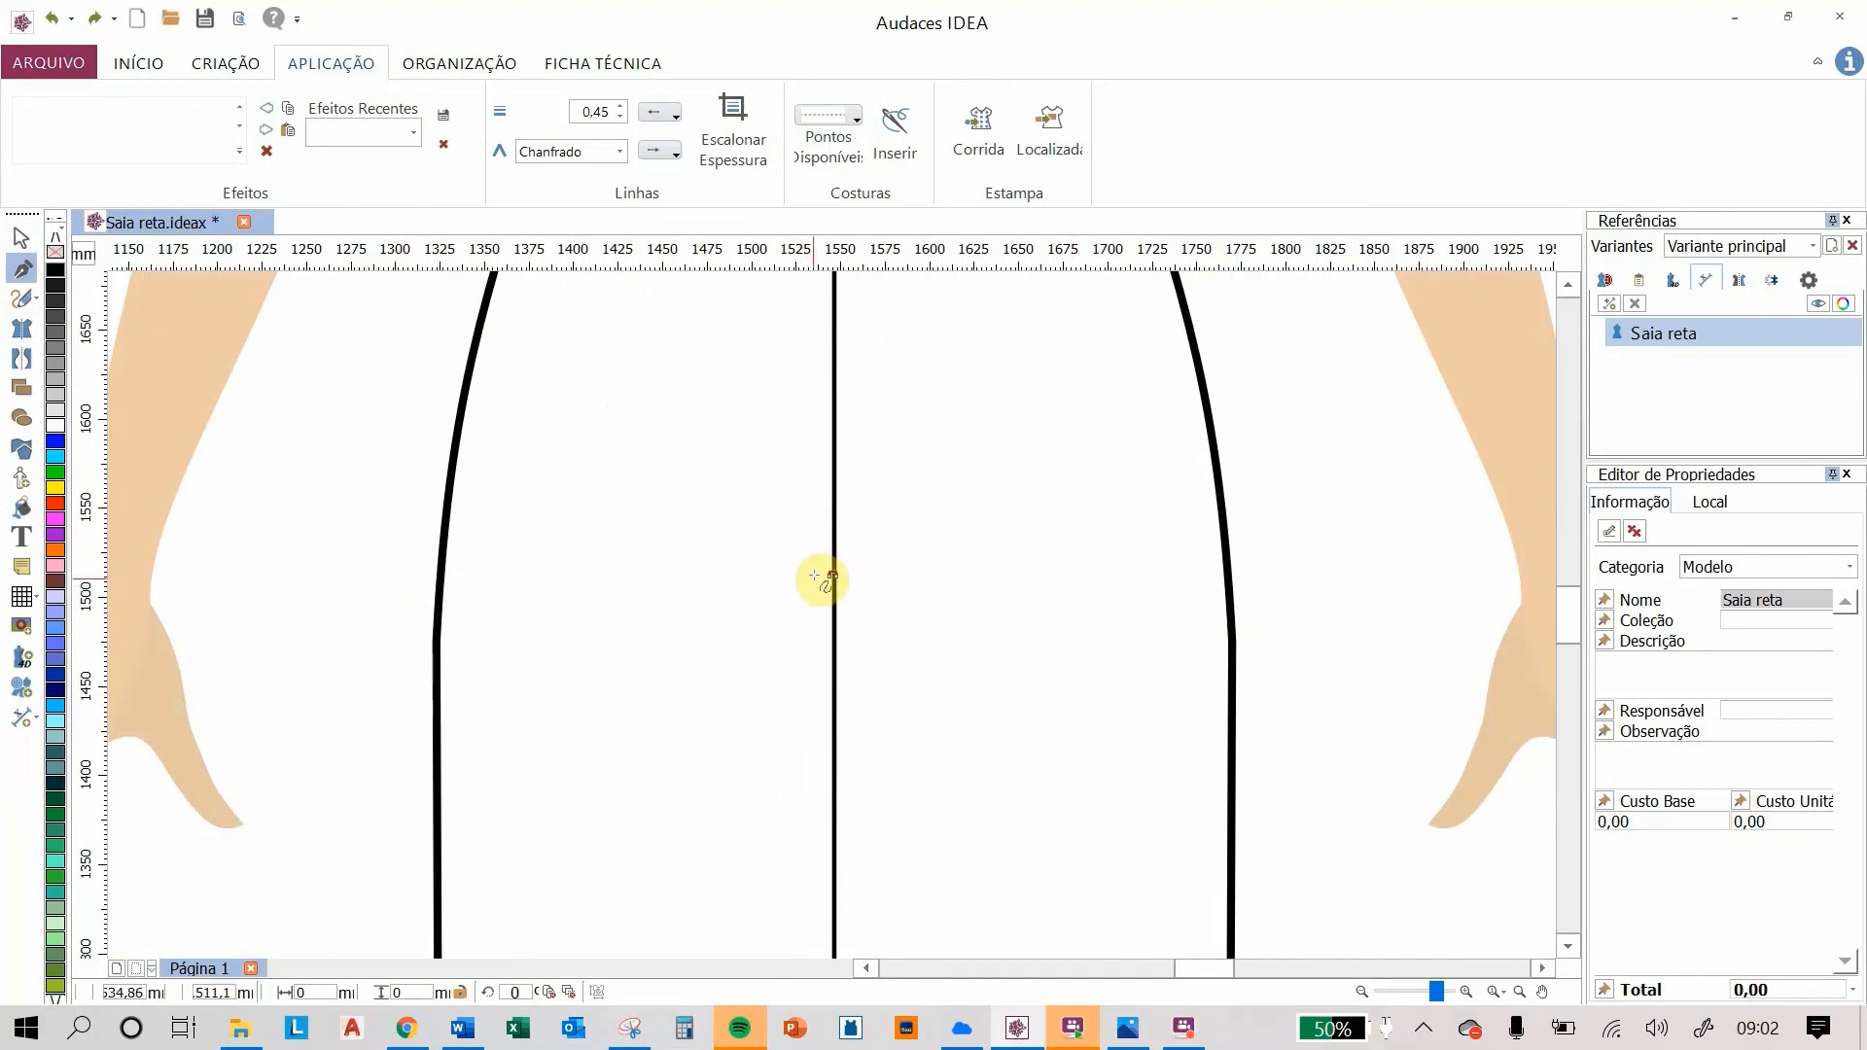
{"action": "left_click", "coordinate": [817, 578]}
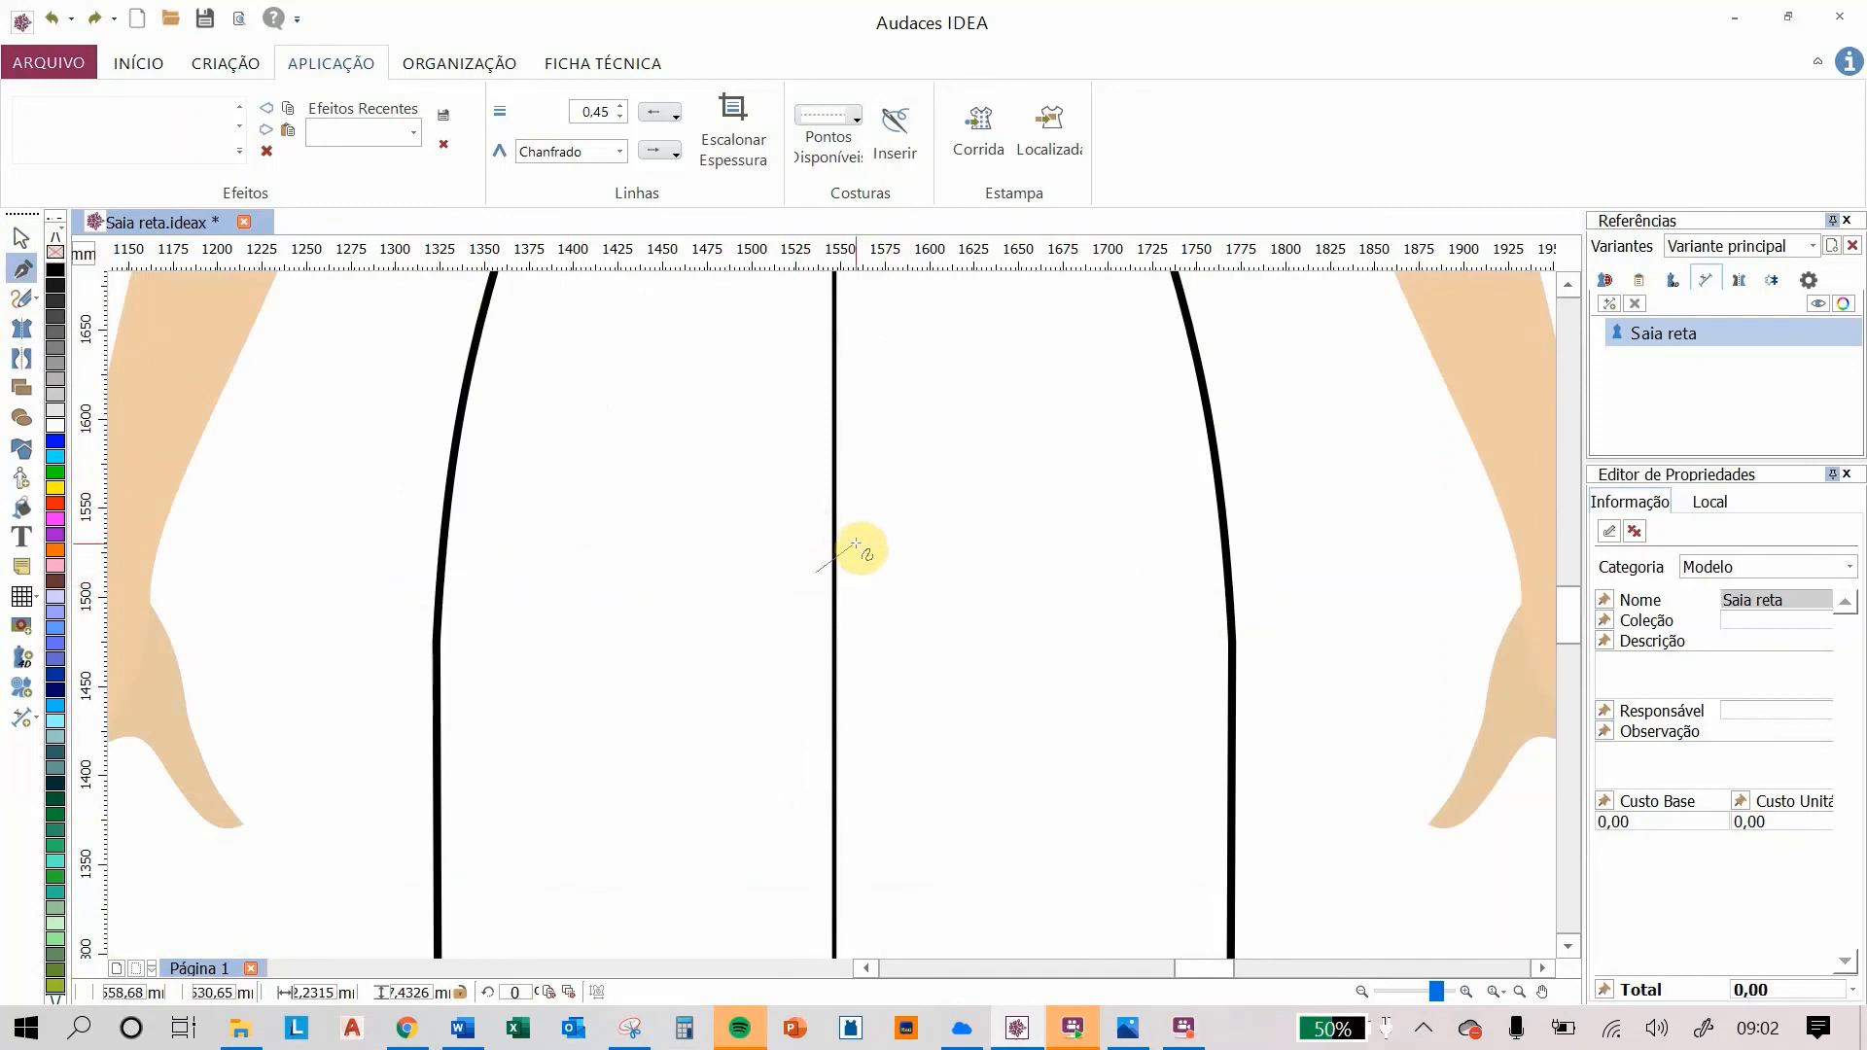
{"action": "double_click", "coordinate": [856, 543]}
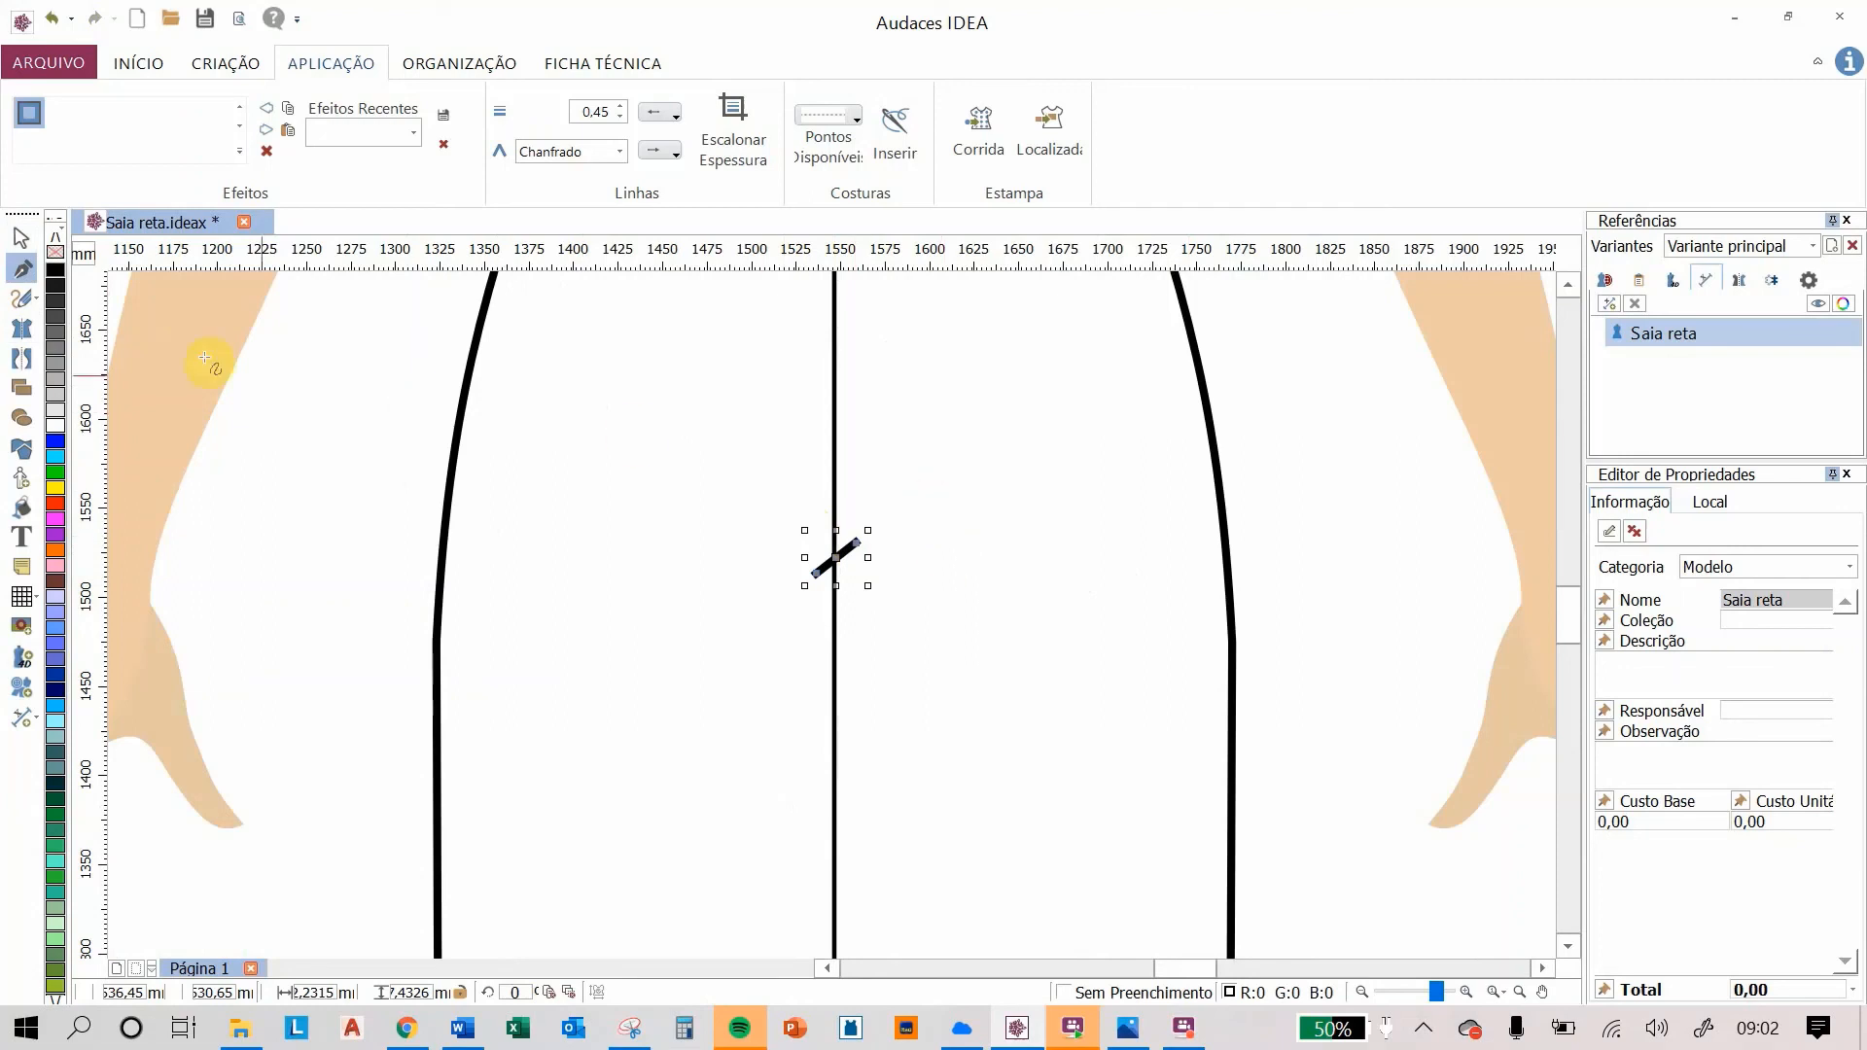
{"action": "left_click", "coordinate": [23, 237]}
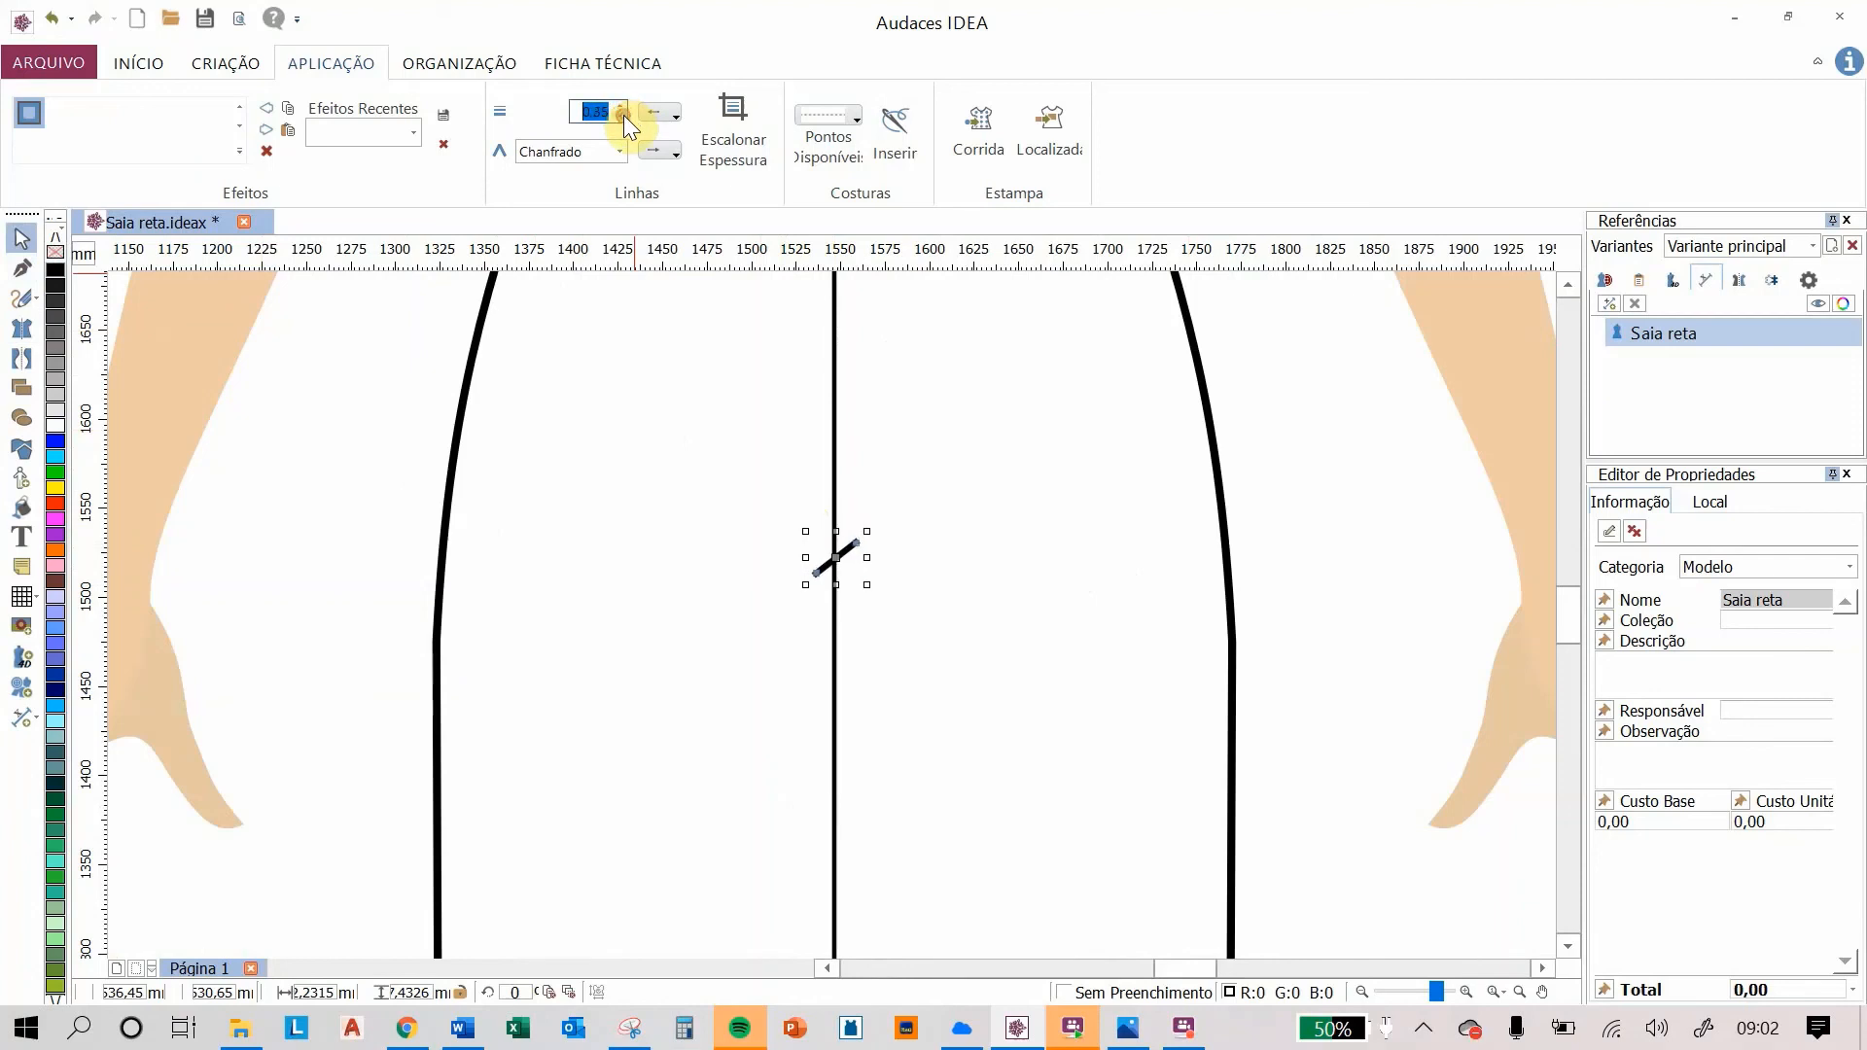
{"action": "left_click", "coordinate": [1286, 412]}
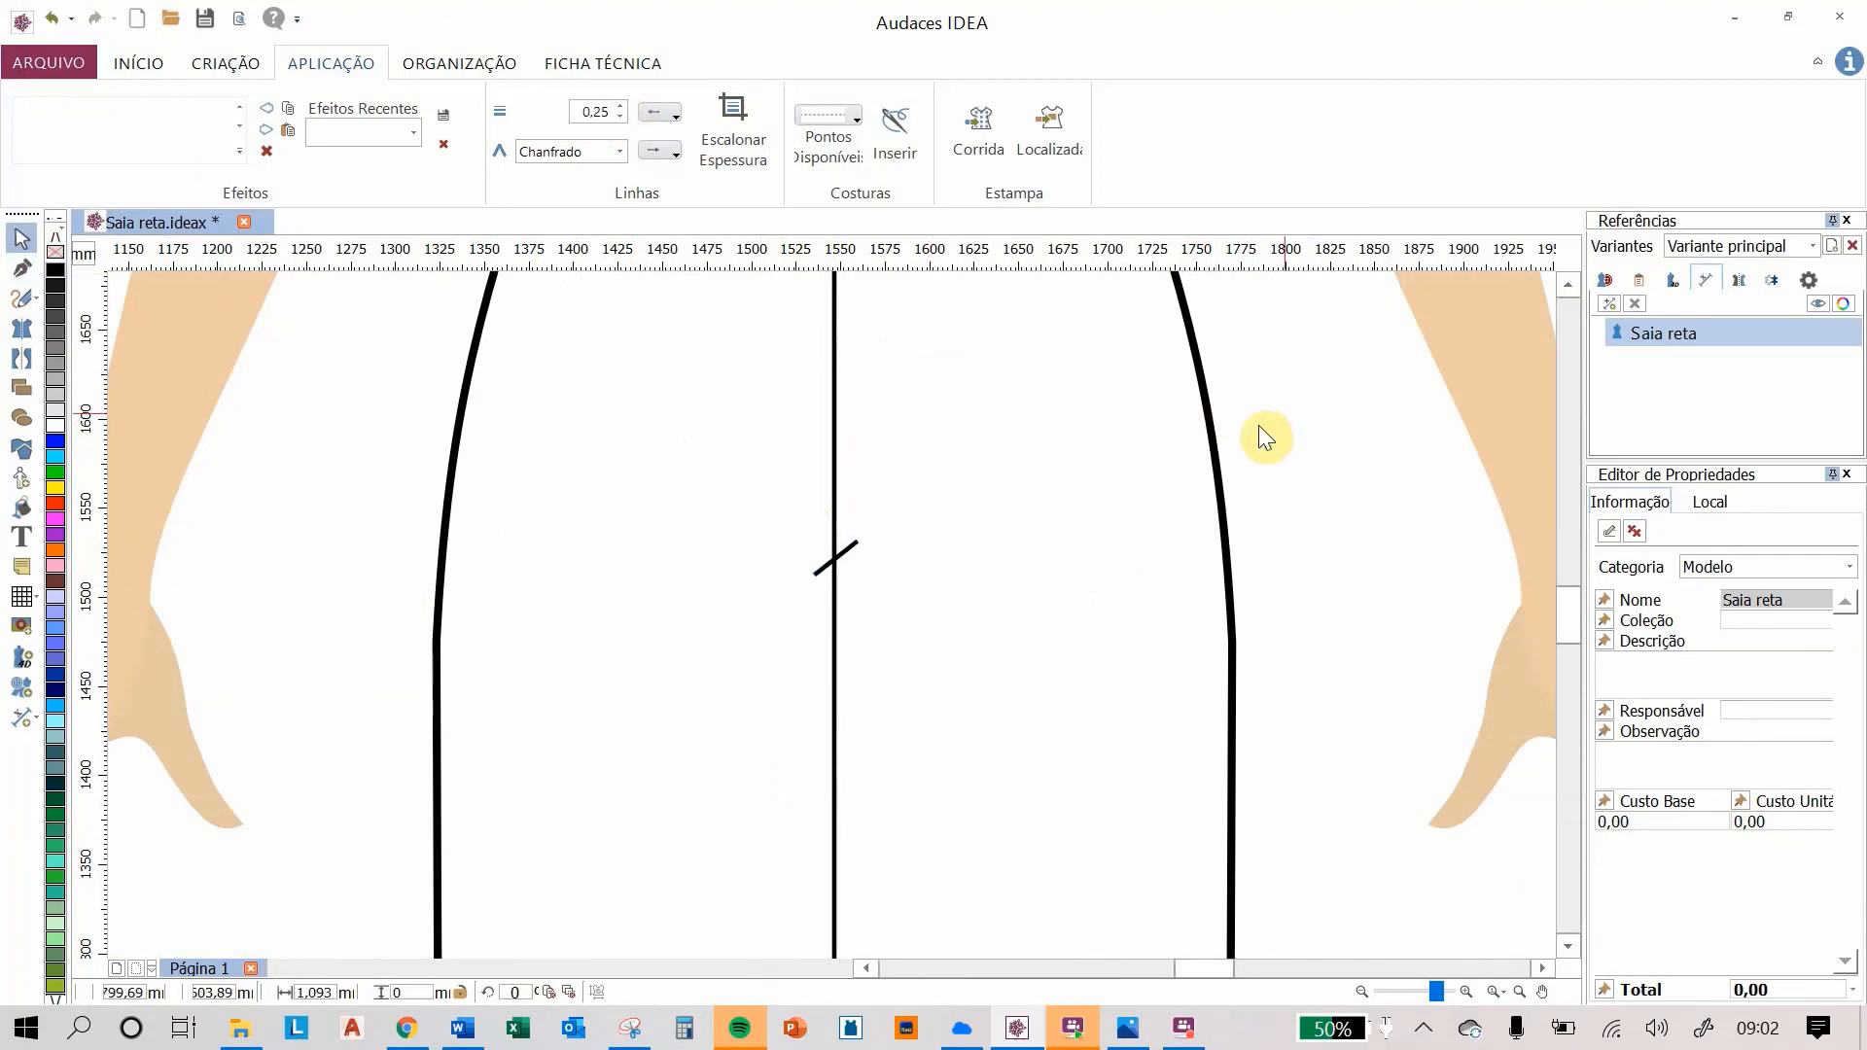
Step: Insert the FP033 zipper pull custom shape at the top of the centre back seam on the waistband
{"action": "scroll", "coordinate": [1204, 439], "scroll_direction": "down", "scroll_amount": 2}
{"action": "left_click_drag", "start_coordinate": [1173, 356], "coordinate": [1097, 521]}
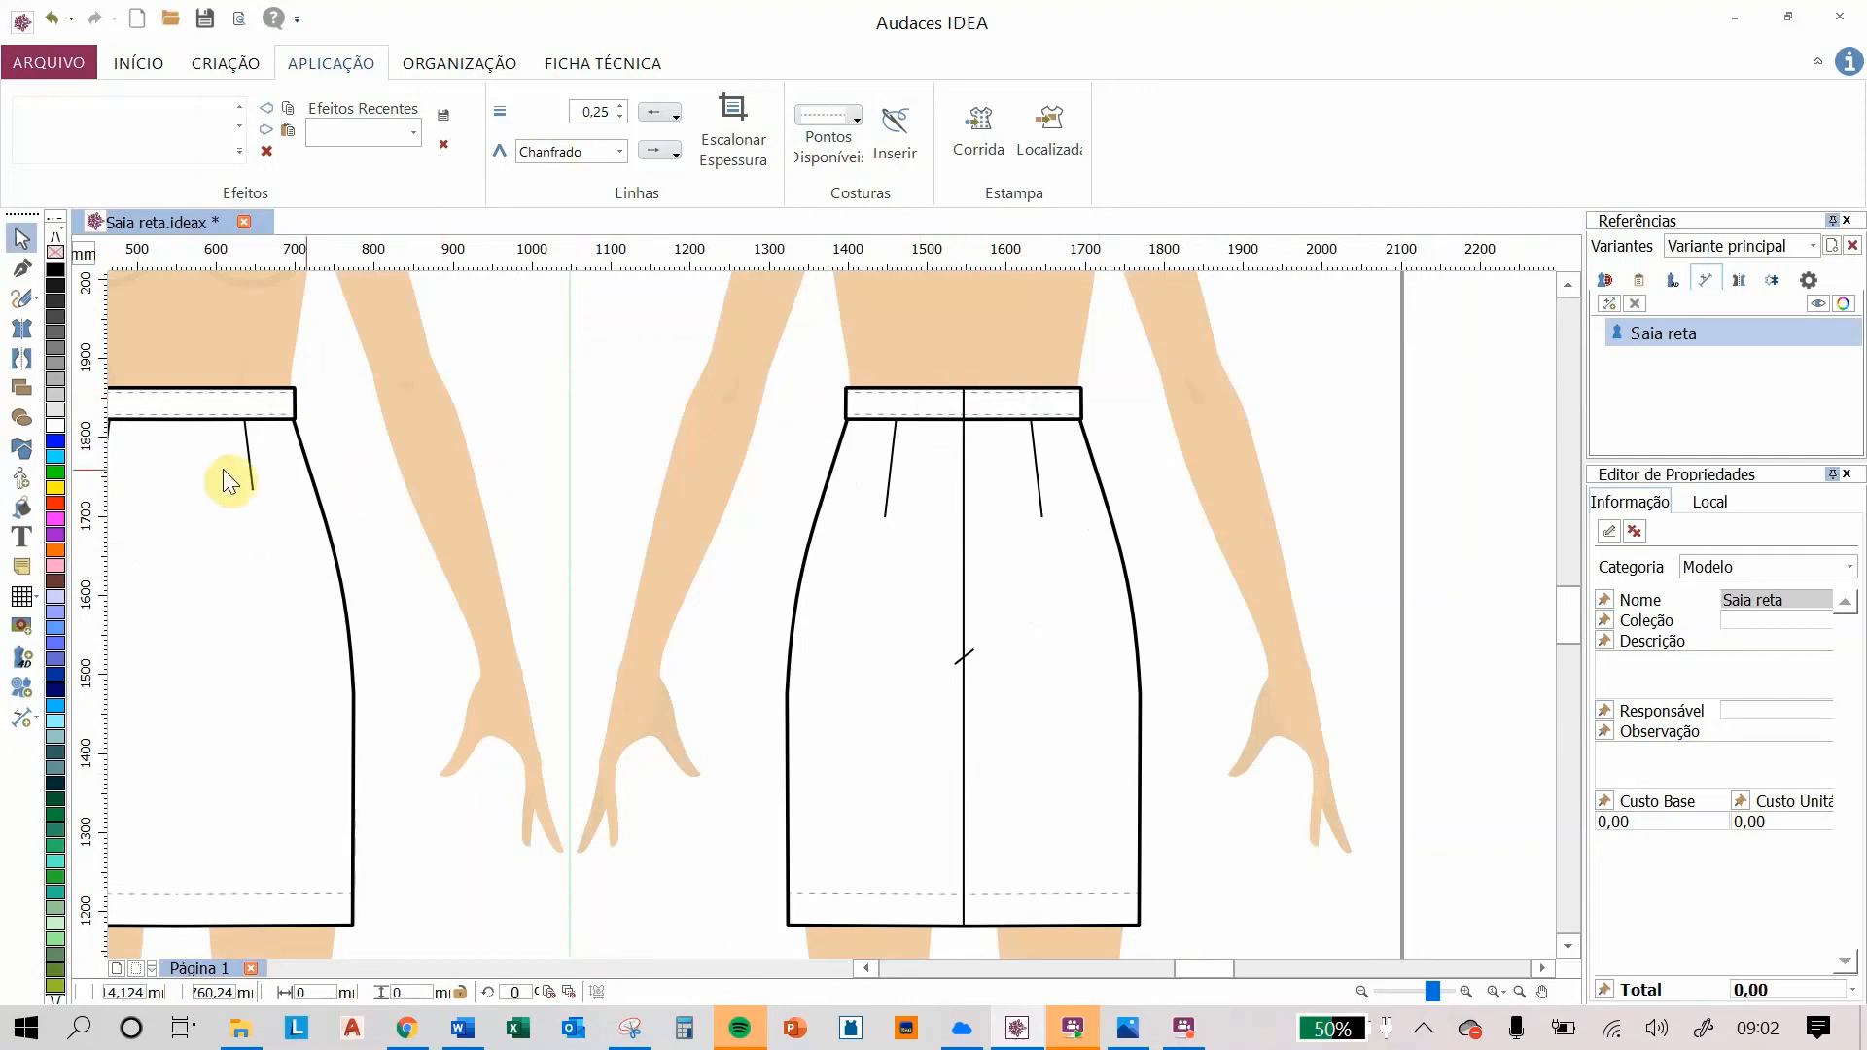
{"action": "left_click", "coordinate": [21, 451]}
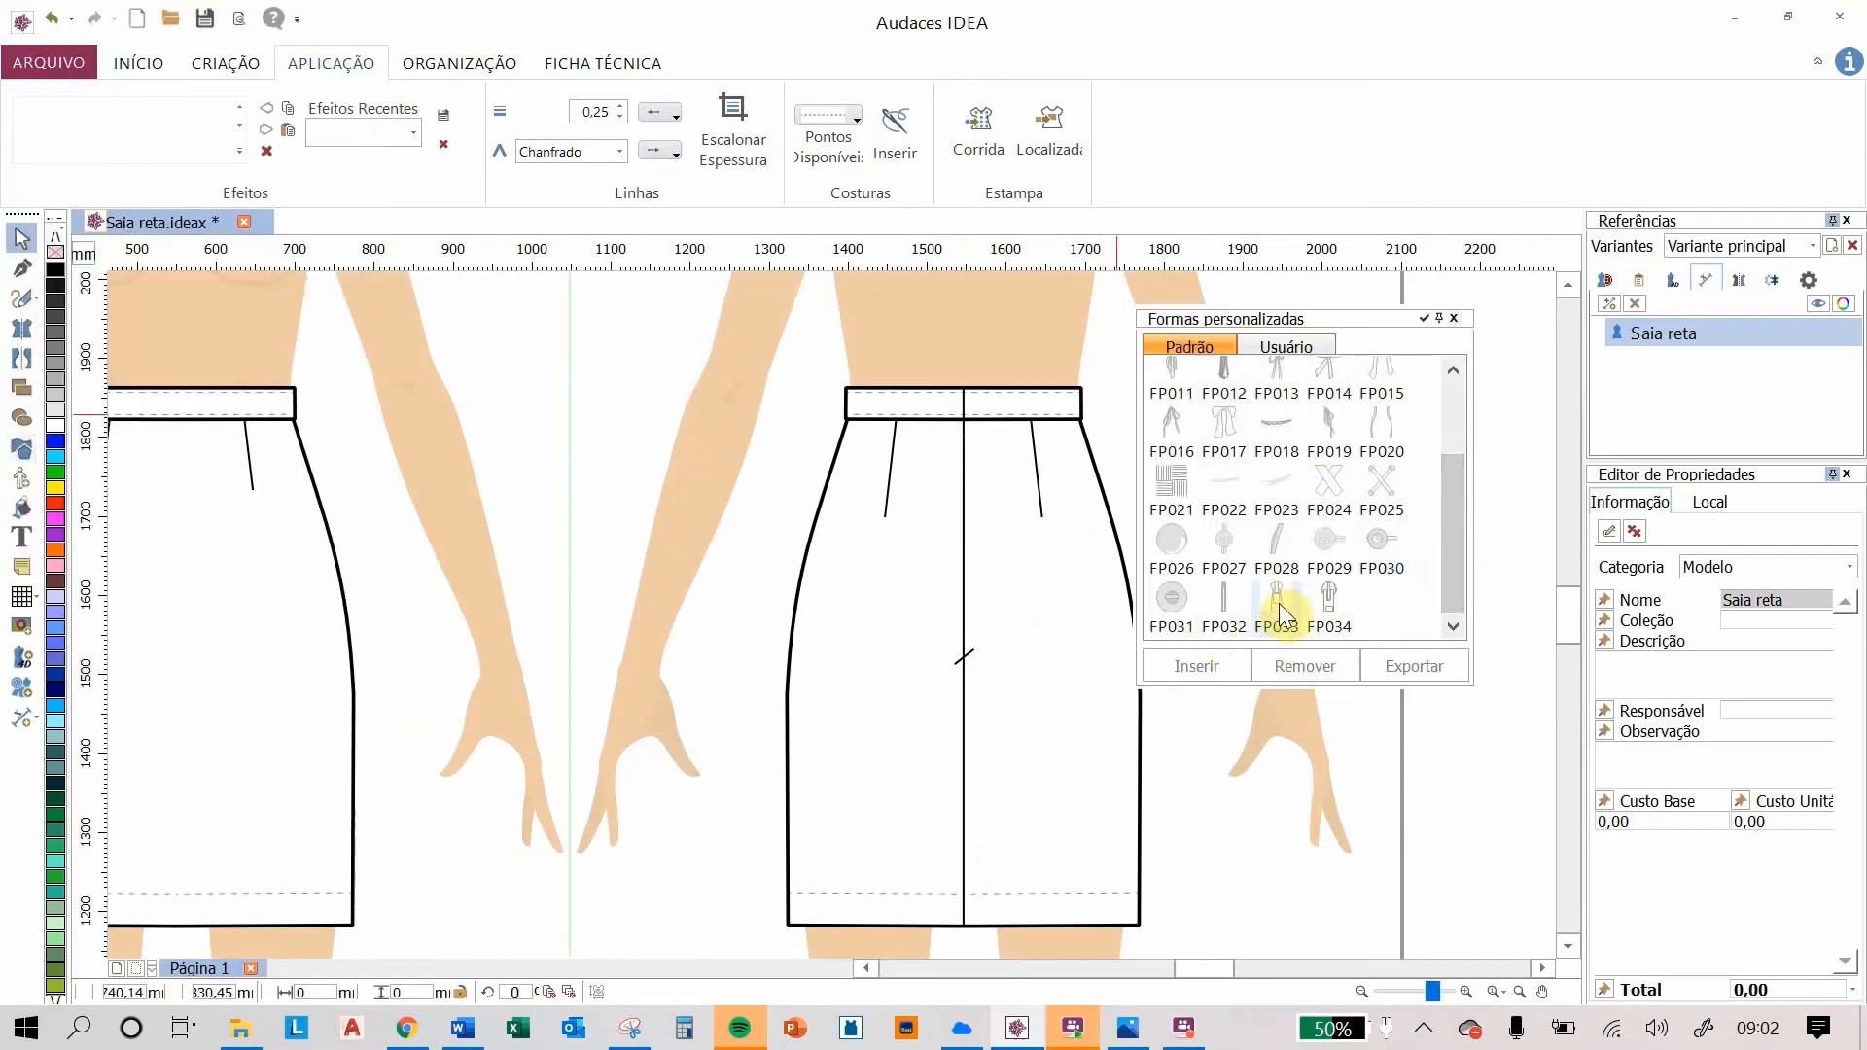
{"action": "left_click_drag", "start_coordinate": [1455, 517], "coordinate": [1467, 400]}
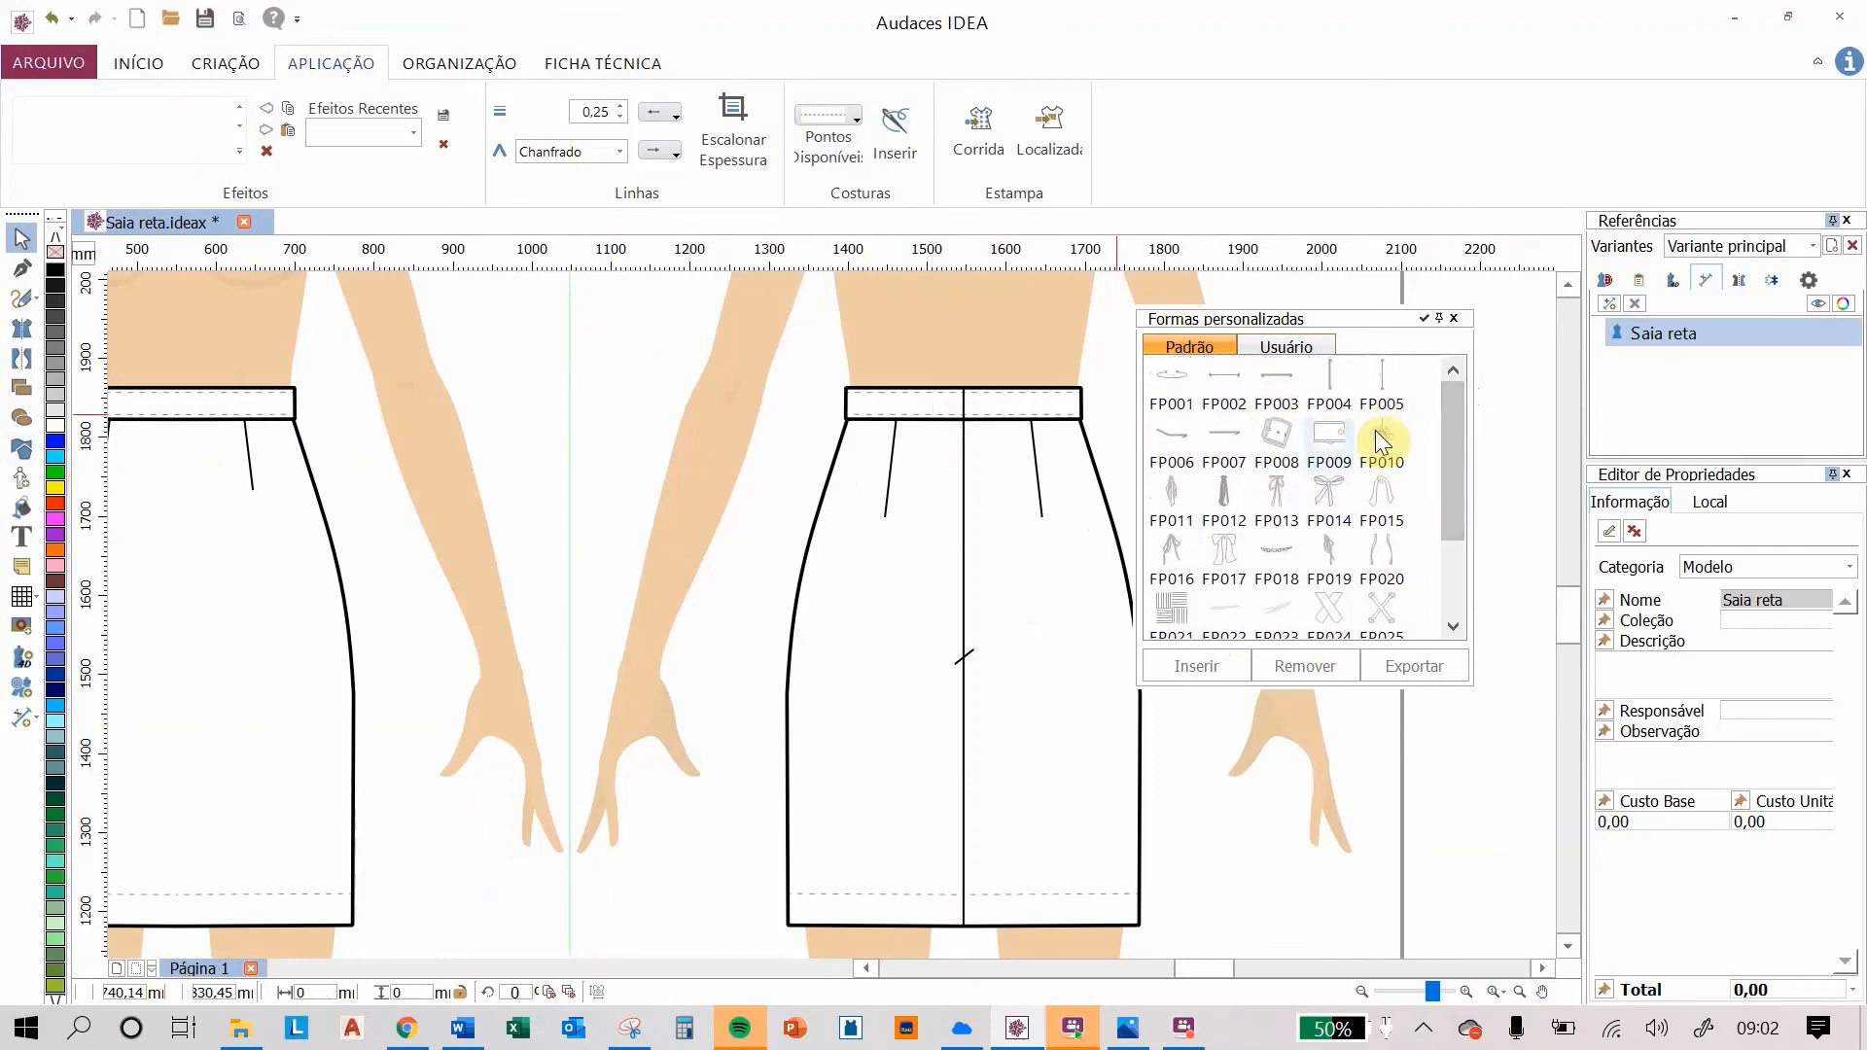
{"action": "left_click_drag", "start_coordinate": [1455, 477], "coordinate": [1465, 586]}
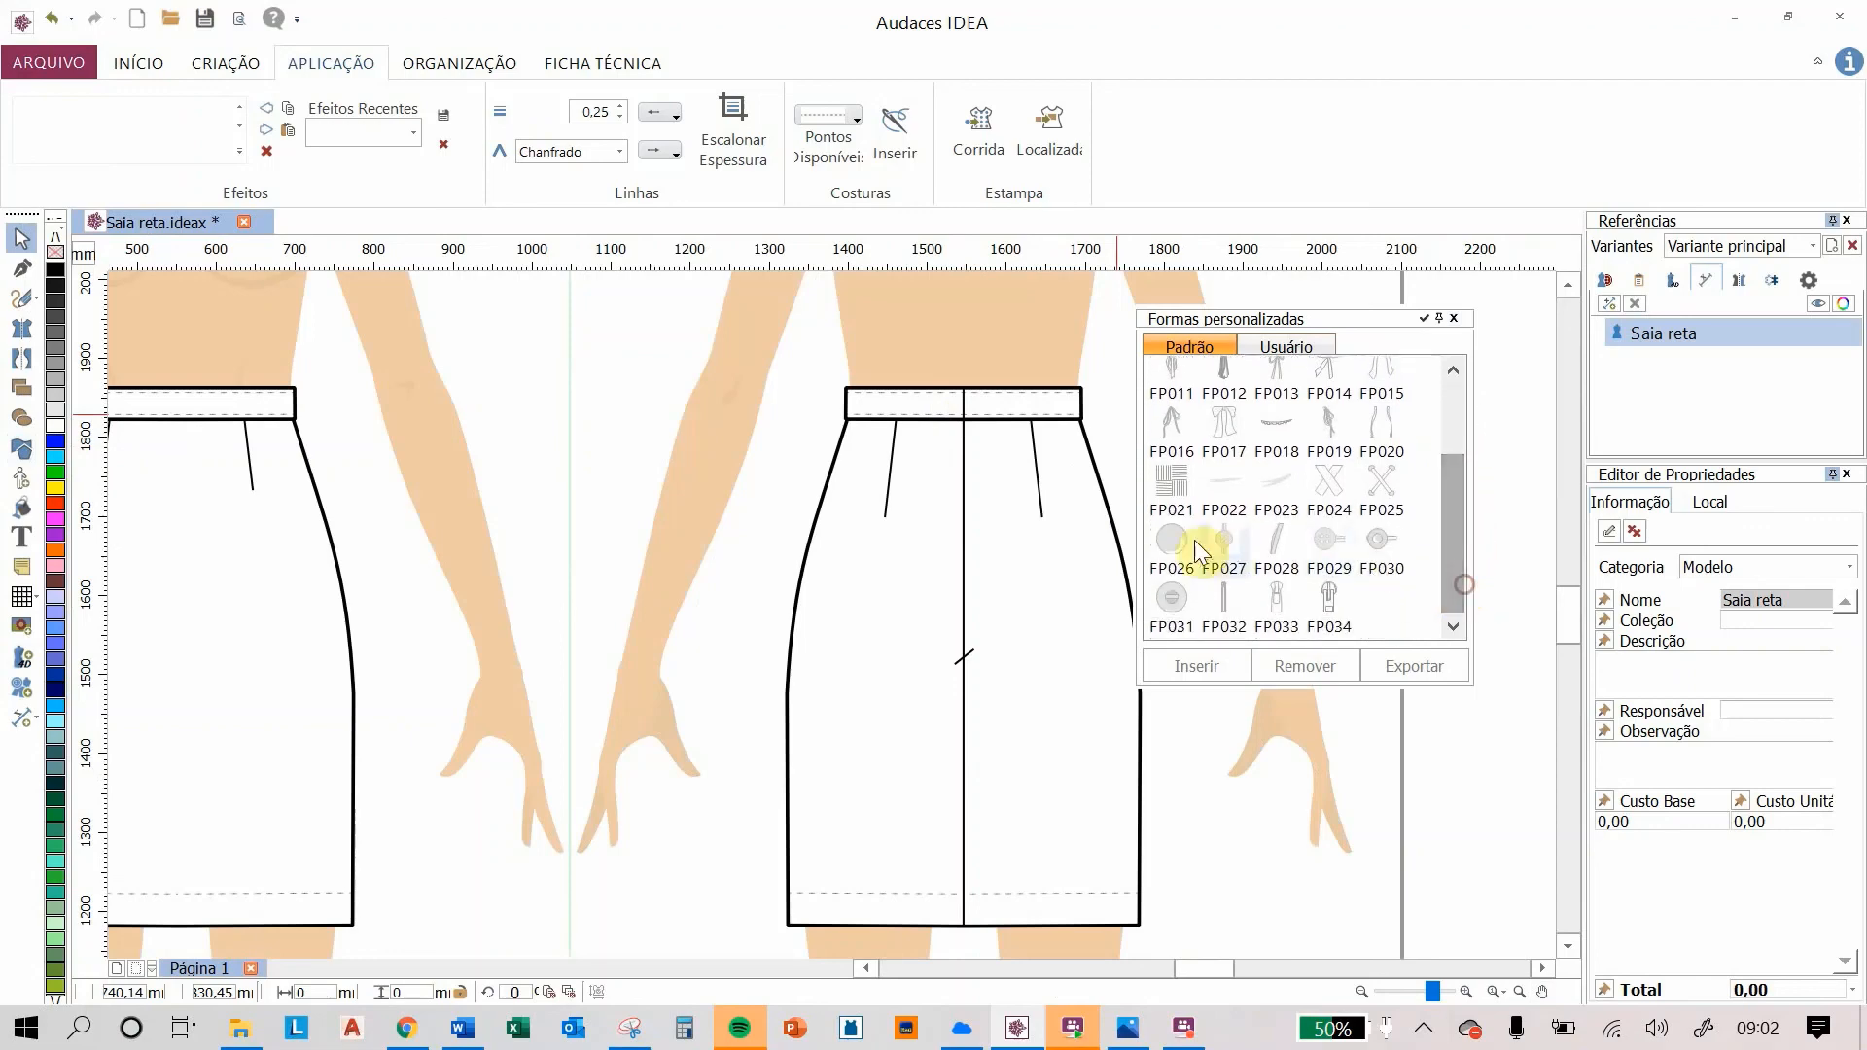
{"action": "left_click", "coordinate": [1274, 599]}
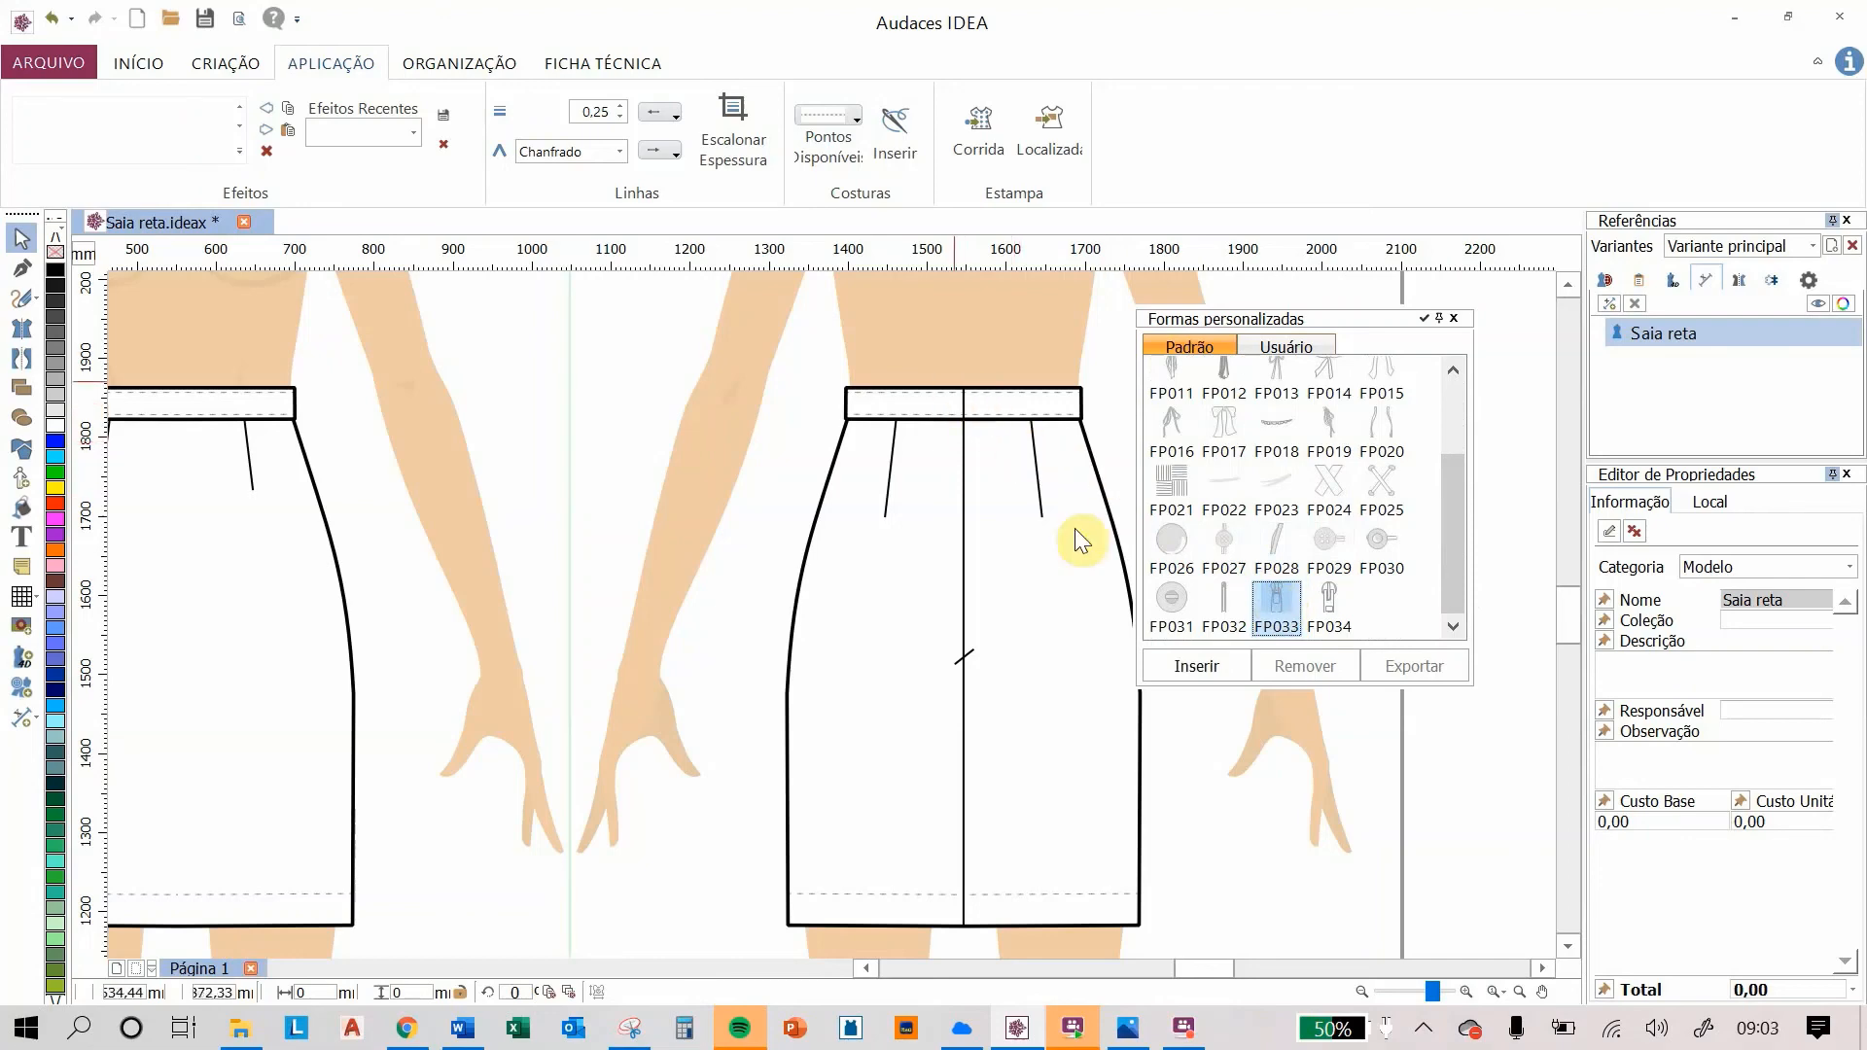
{"action": "left_click", "coordinate": [1215, 664]}
{"action": "scroll", "coordinate": [968, 394], "scroll_direction": "up", "scroll_amount": 5}
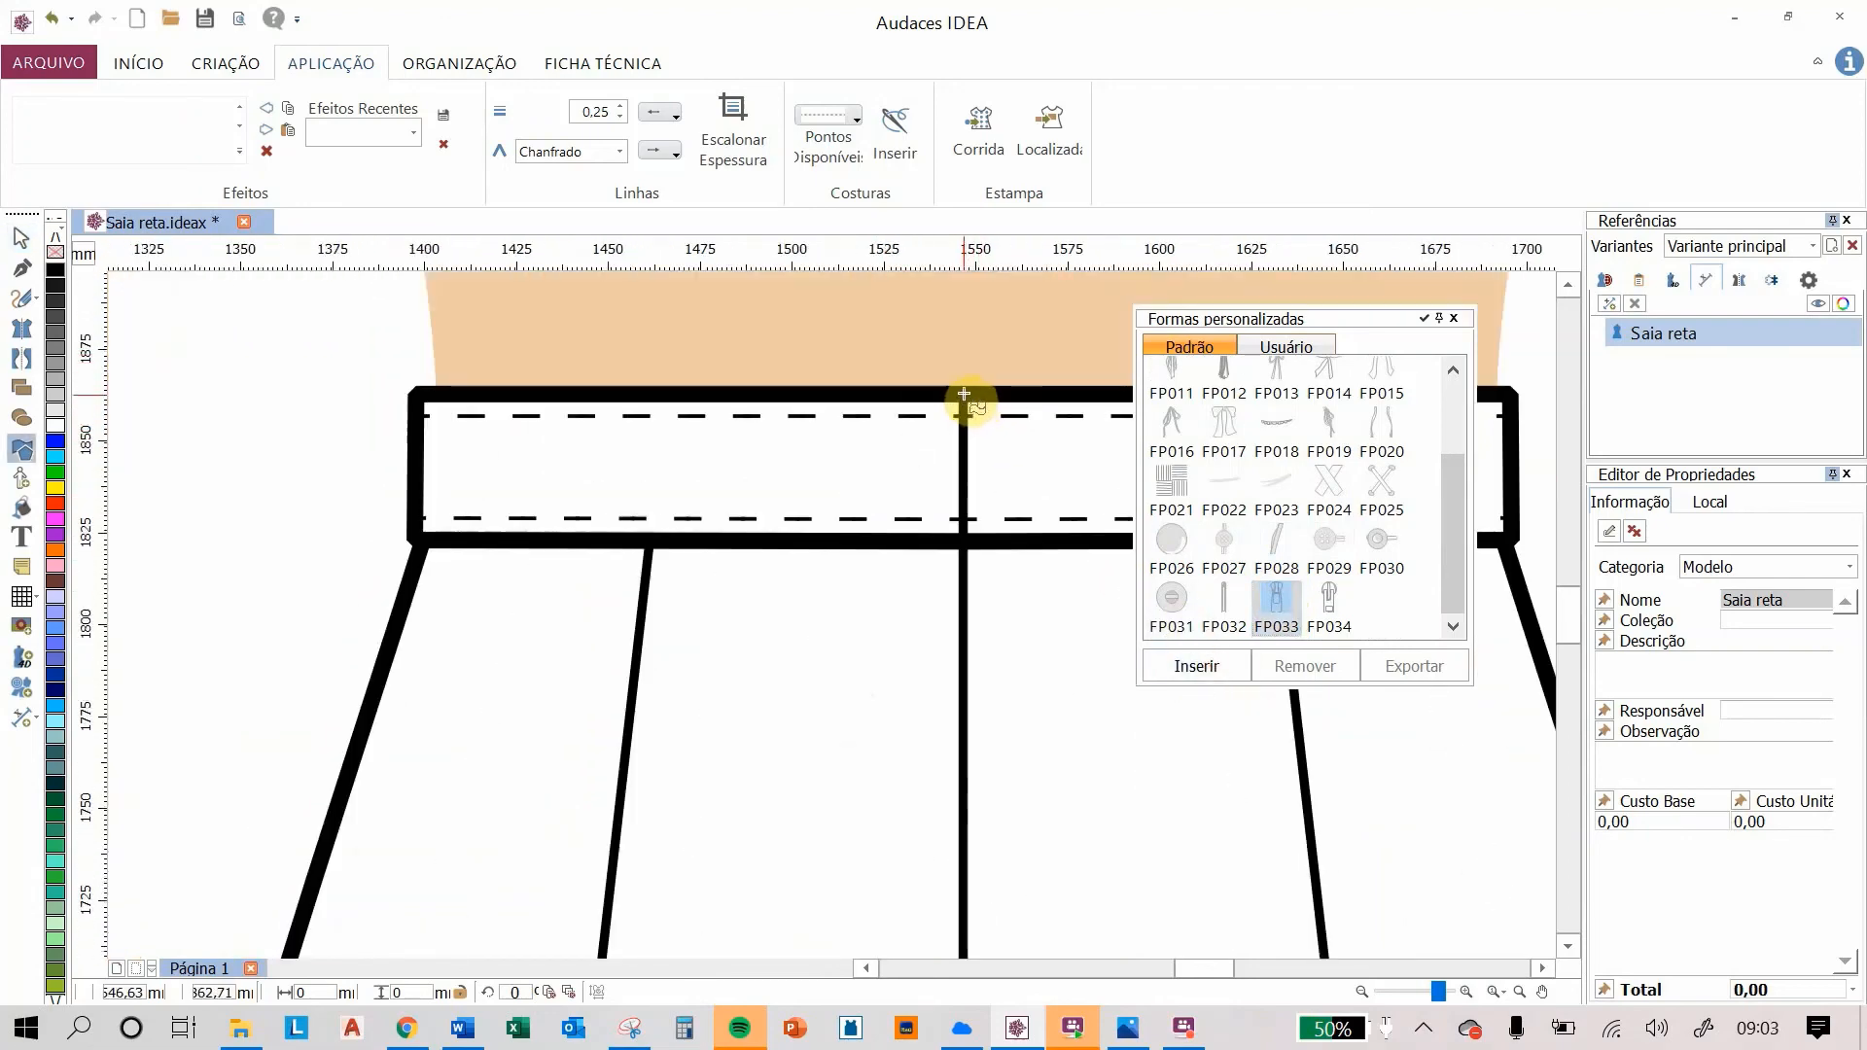
{"action": "left_click", "coordinate": [963, 394]}
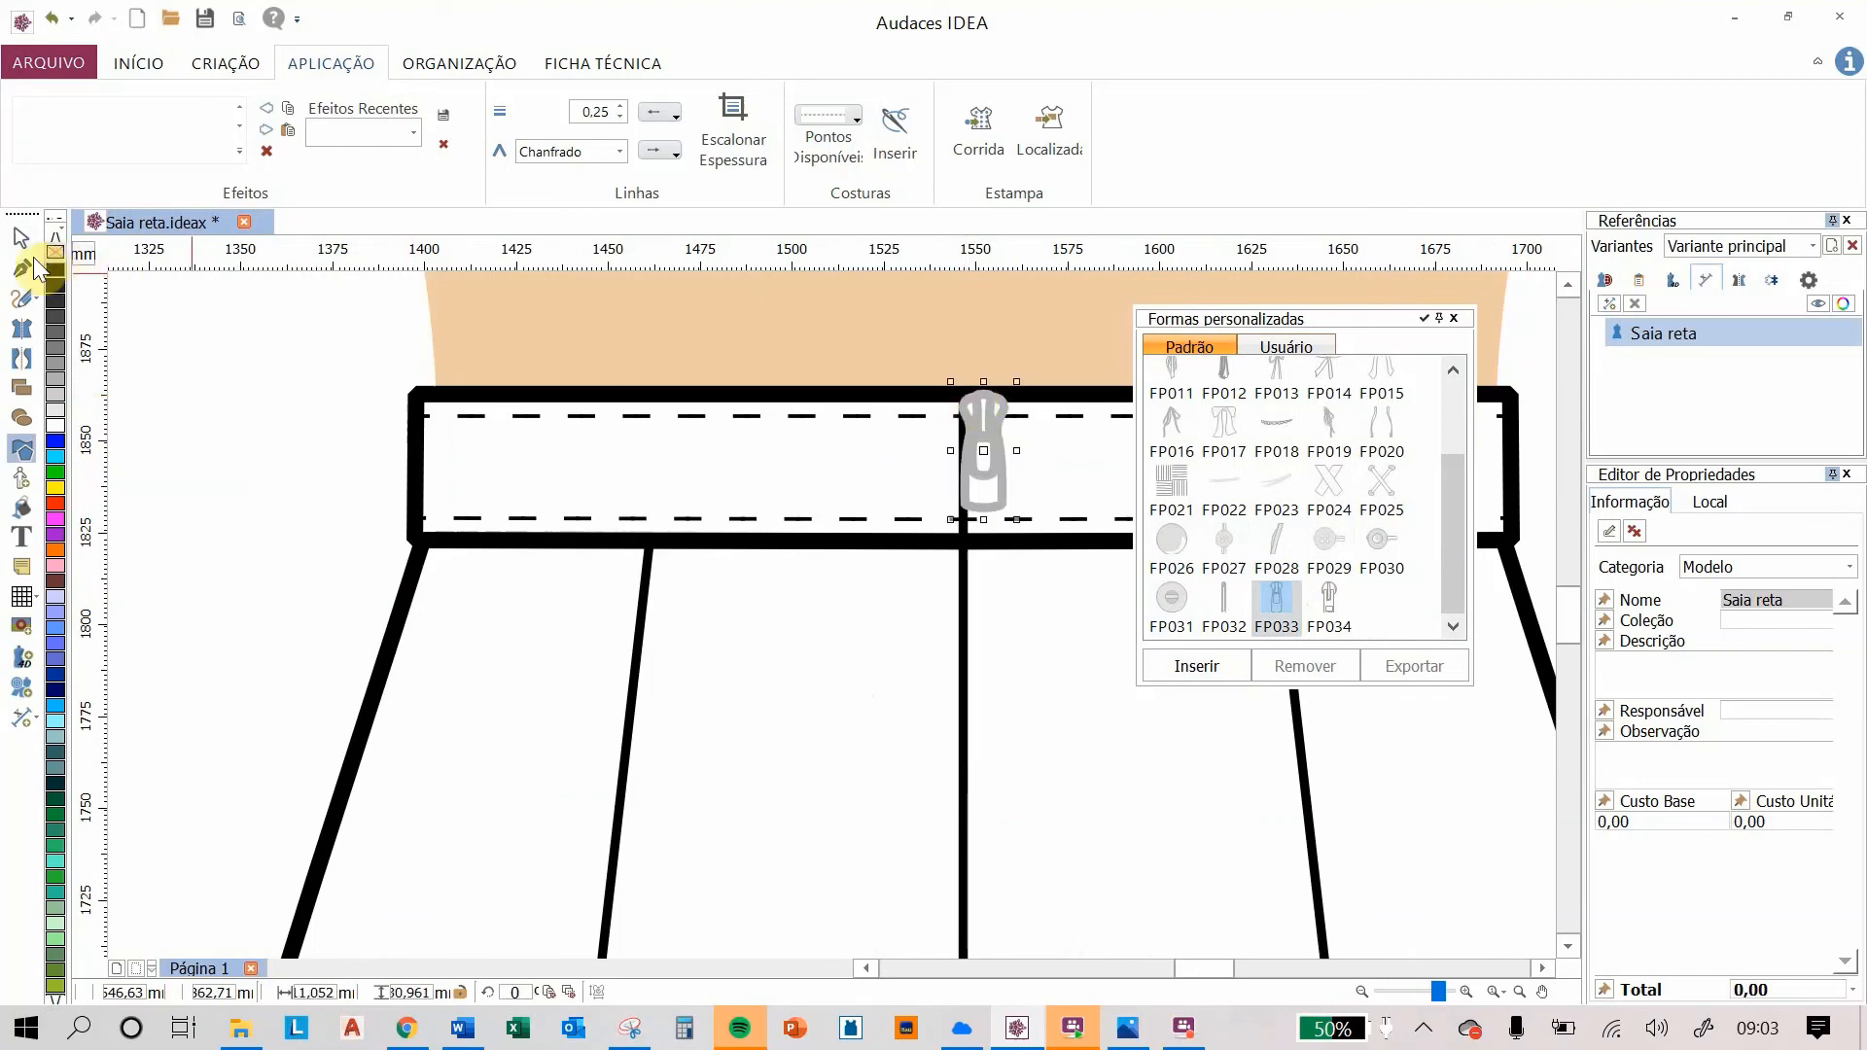
Step: Nudge the zipper pull so it sits centred on the seam, then close the custom shapes panel
{"action": "left_click", "coordinate": [22, 237]}
{"action": "left_click_drag", "start_coordinate": [986, 417], "coordinate": [967, 418]}
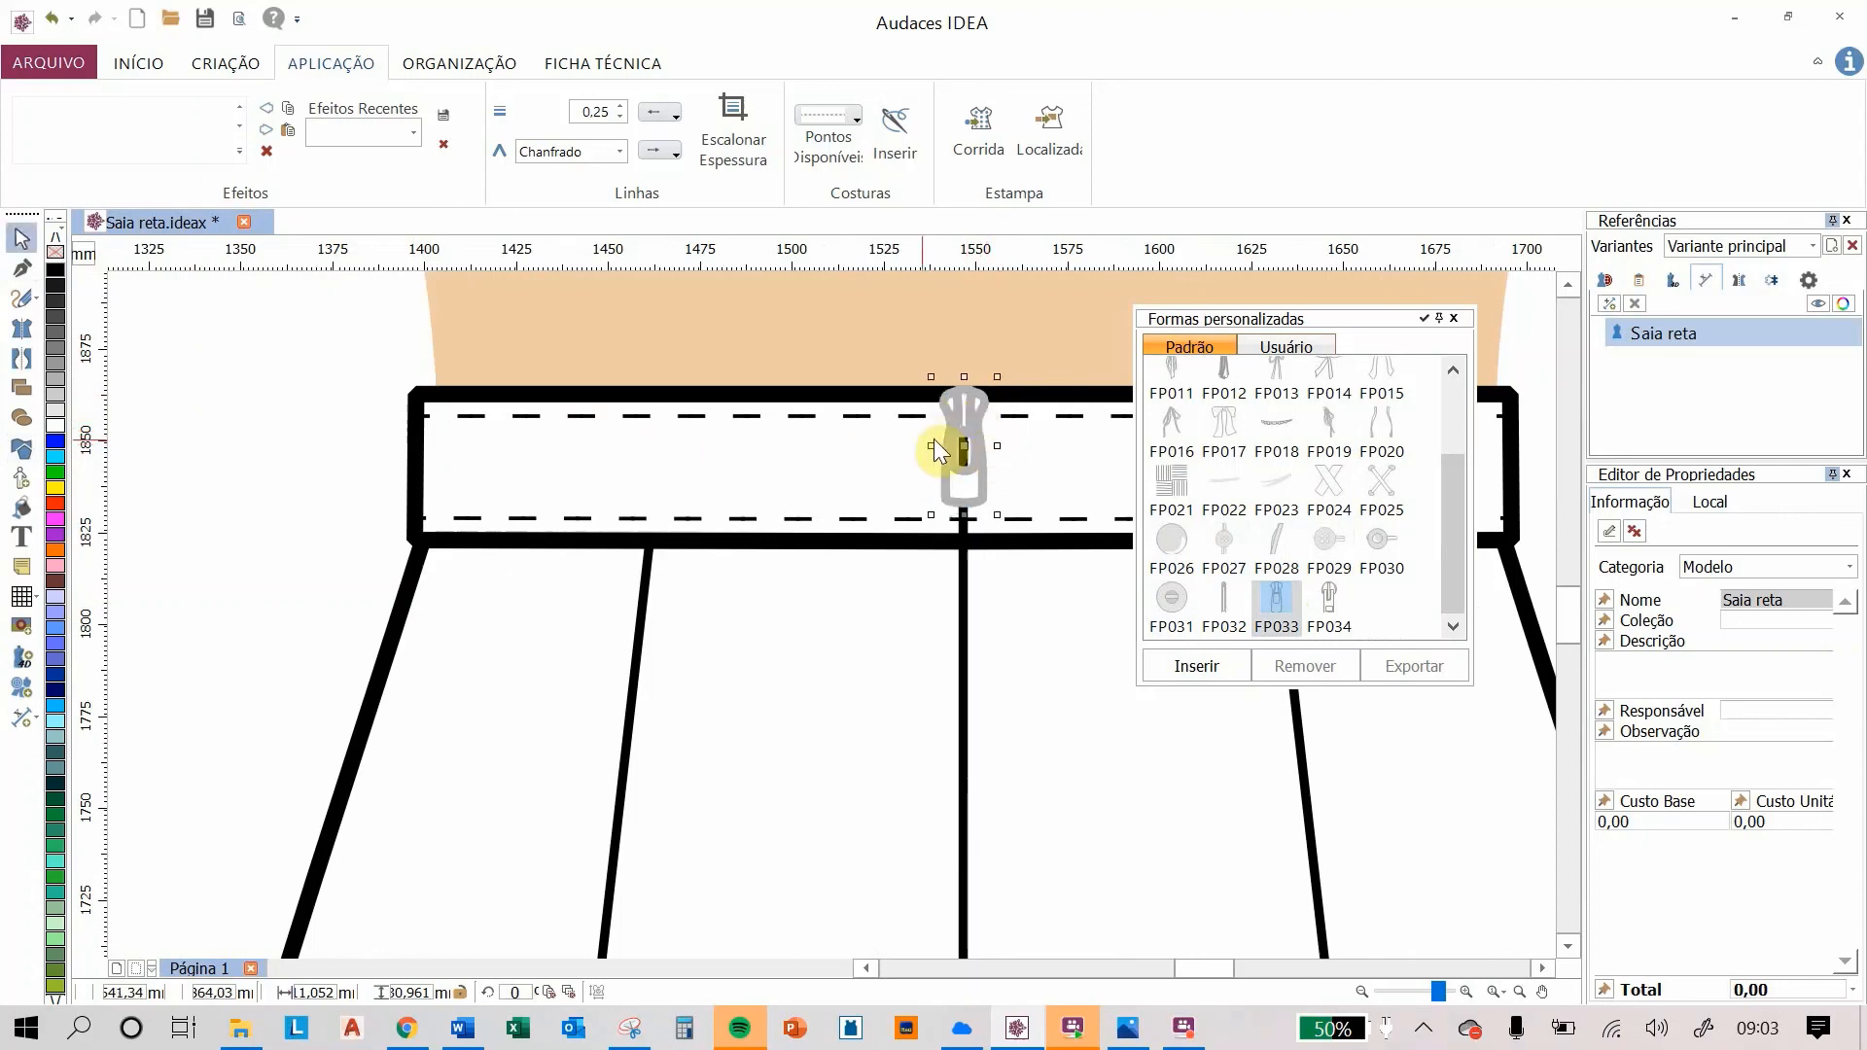
{"action": "left_click", "coordinate": [294, 330]}
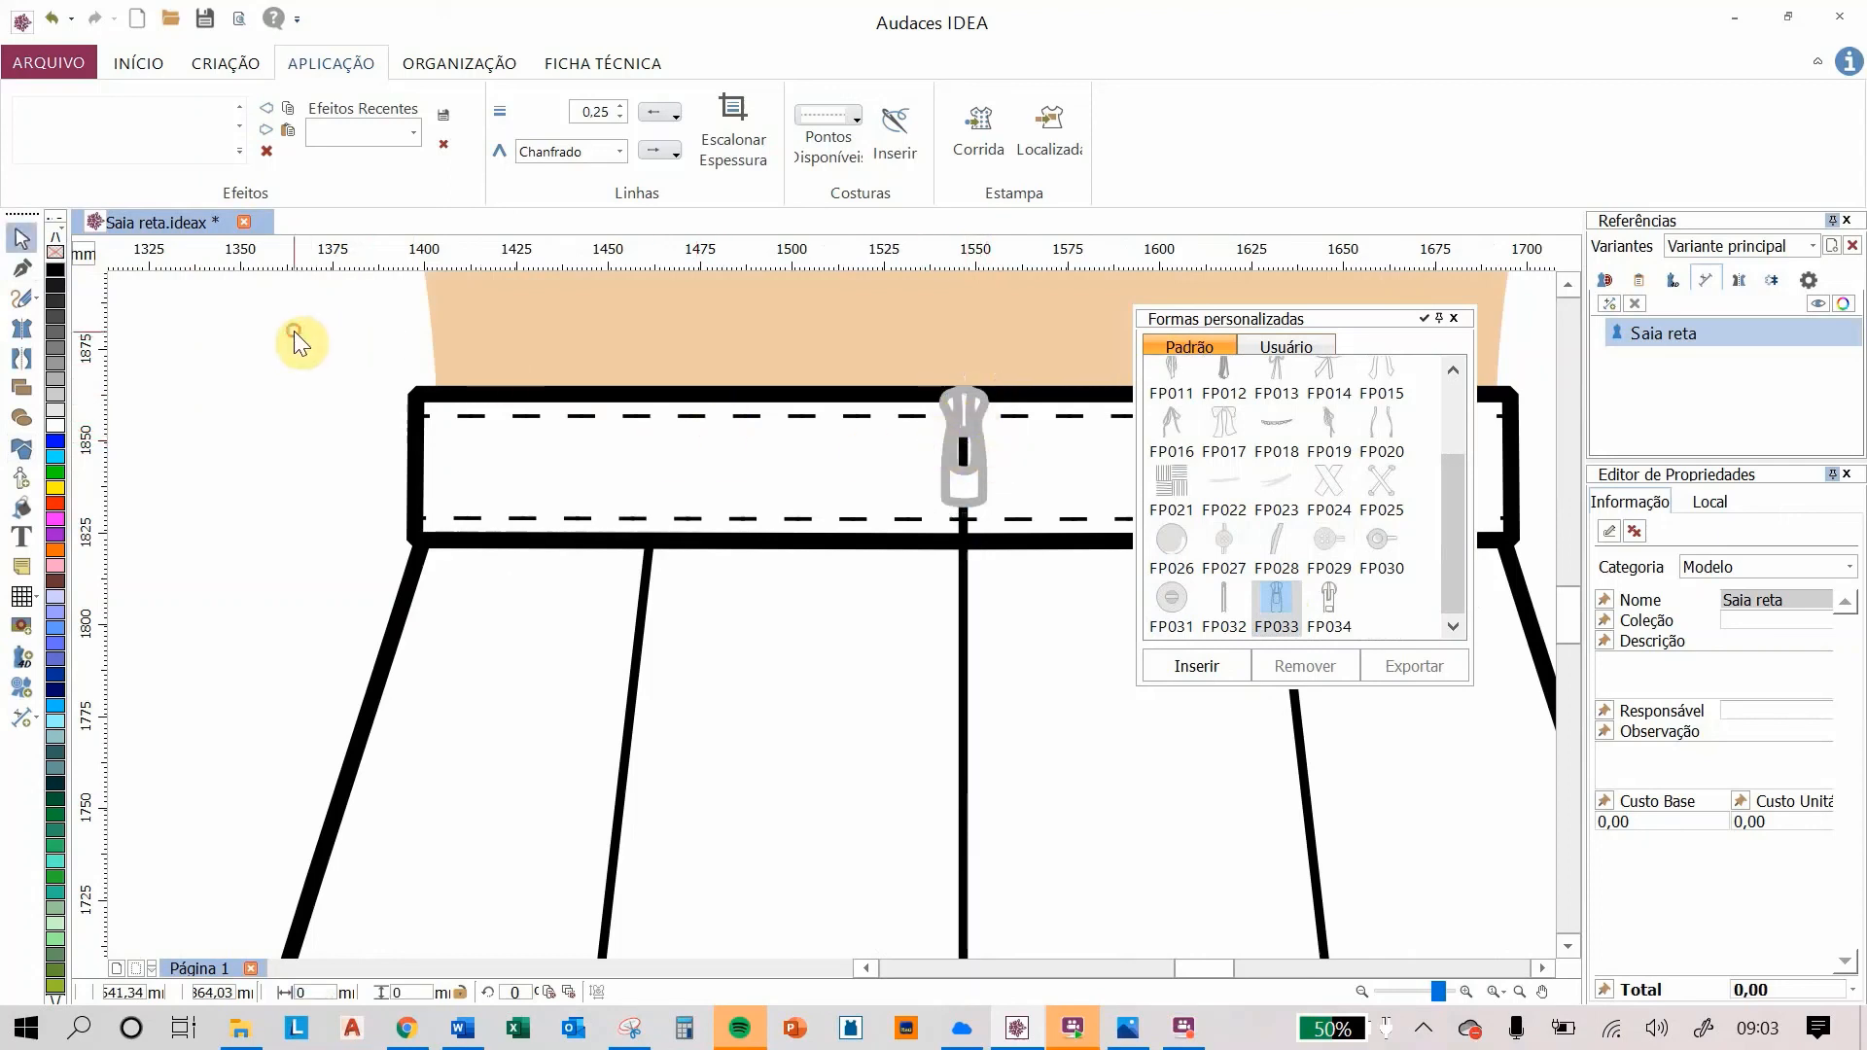
{"action": "left_click", "coordinate": [1455, 321]}
Step: Group all the elements of the back-view skirt into a single group
{"action": "scroll", "coordinate": [1041, 541], "scroll_direction": "down", "scroll_amount": 3}
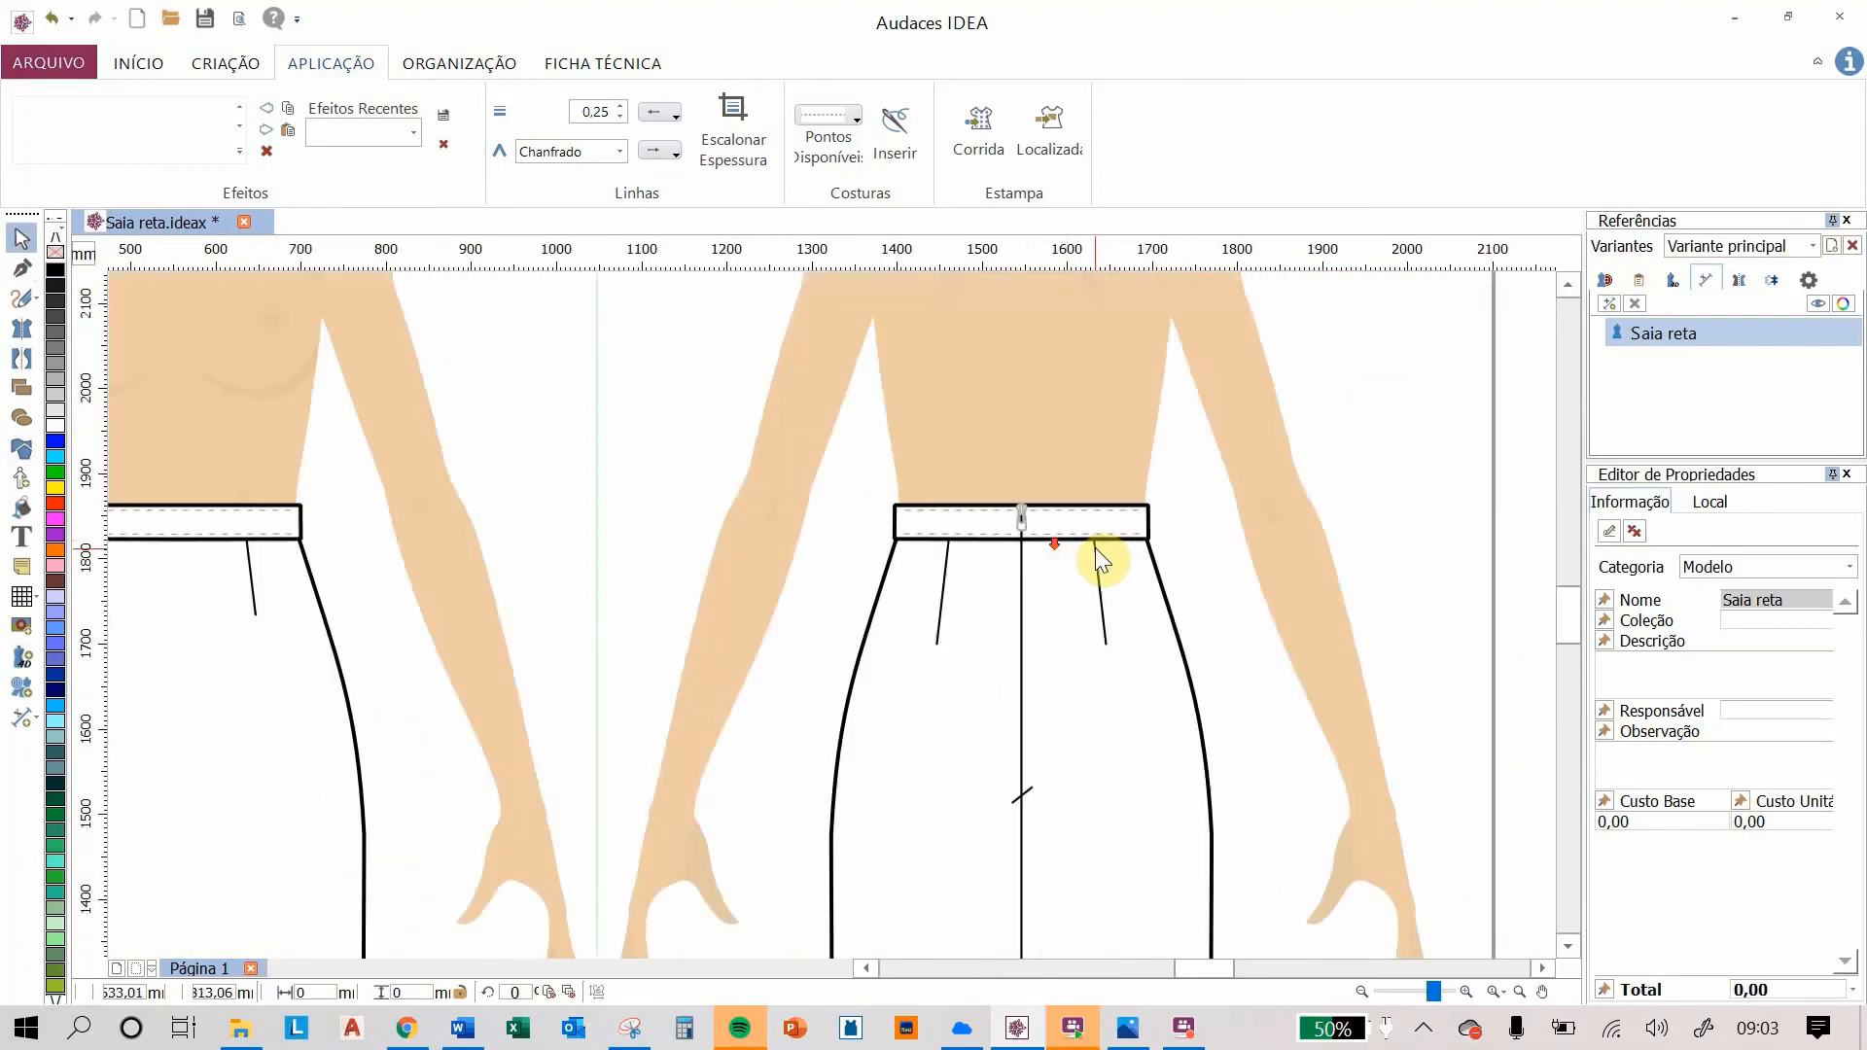
{"action": "scroll", "coordinate": [1099, 547], "scroll_direction": "down", "scroll_amount": 2}
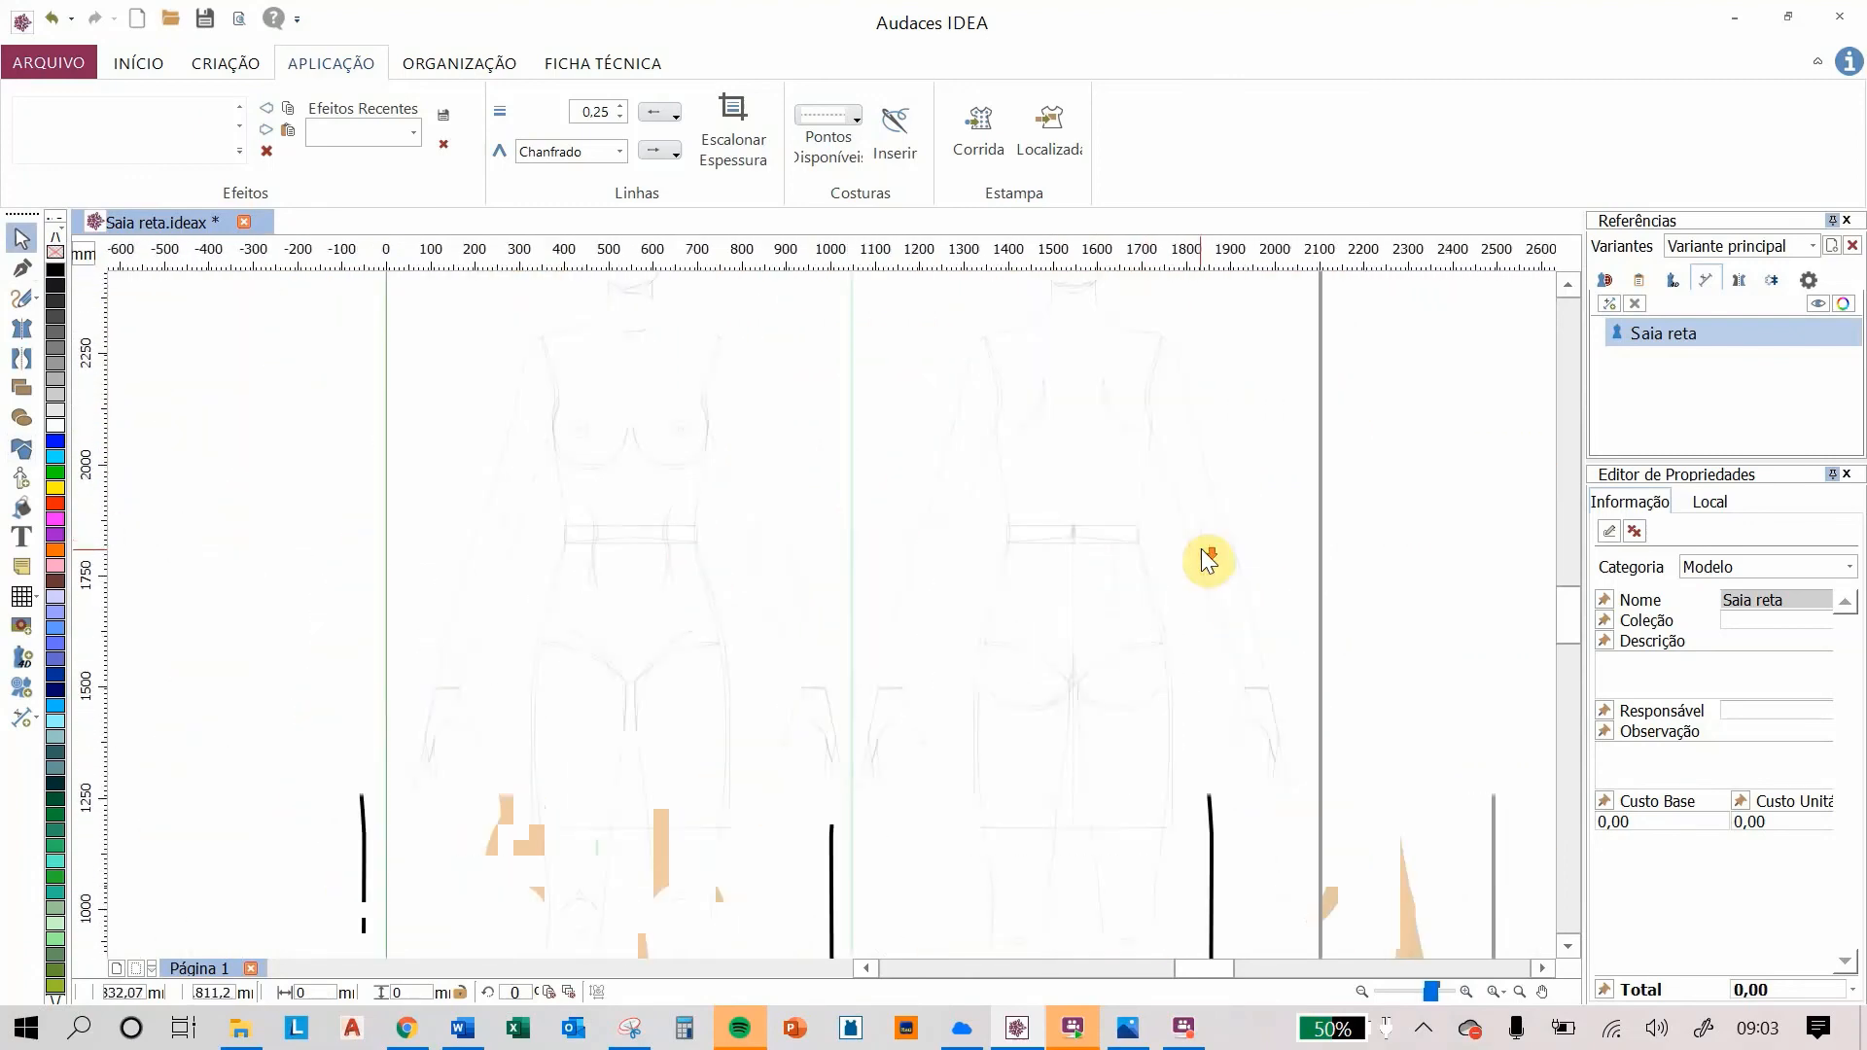
{"action": "left_click_drag", "start_coordinate": [889, 465], "coordinate": [1259, 859]}
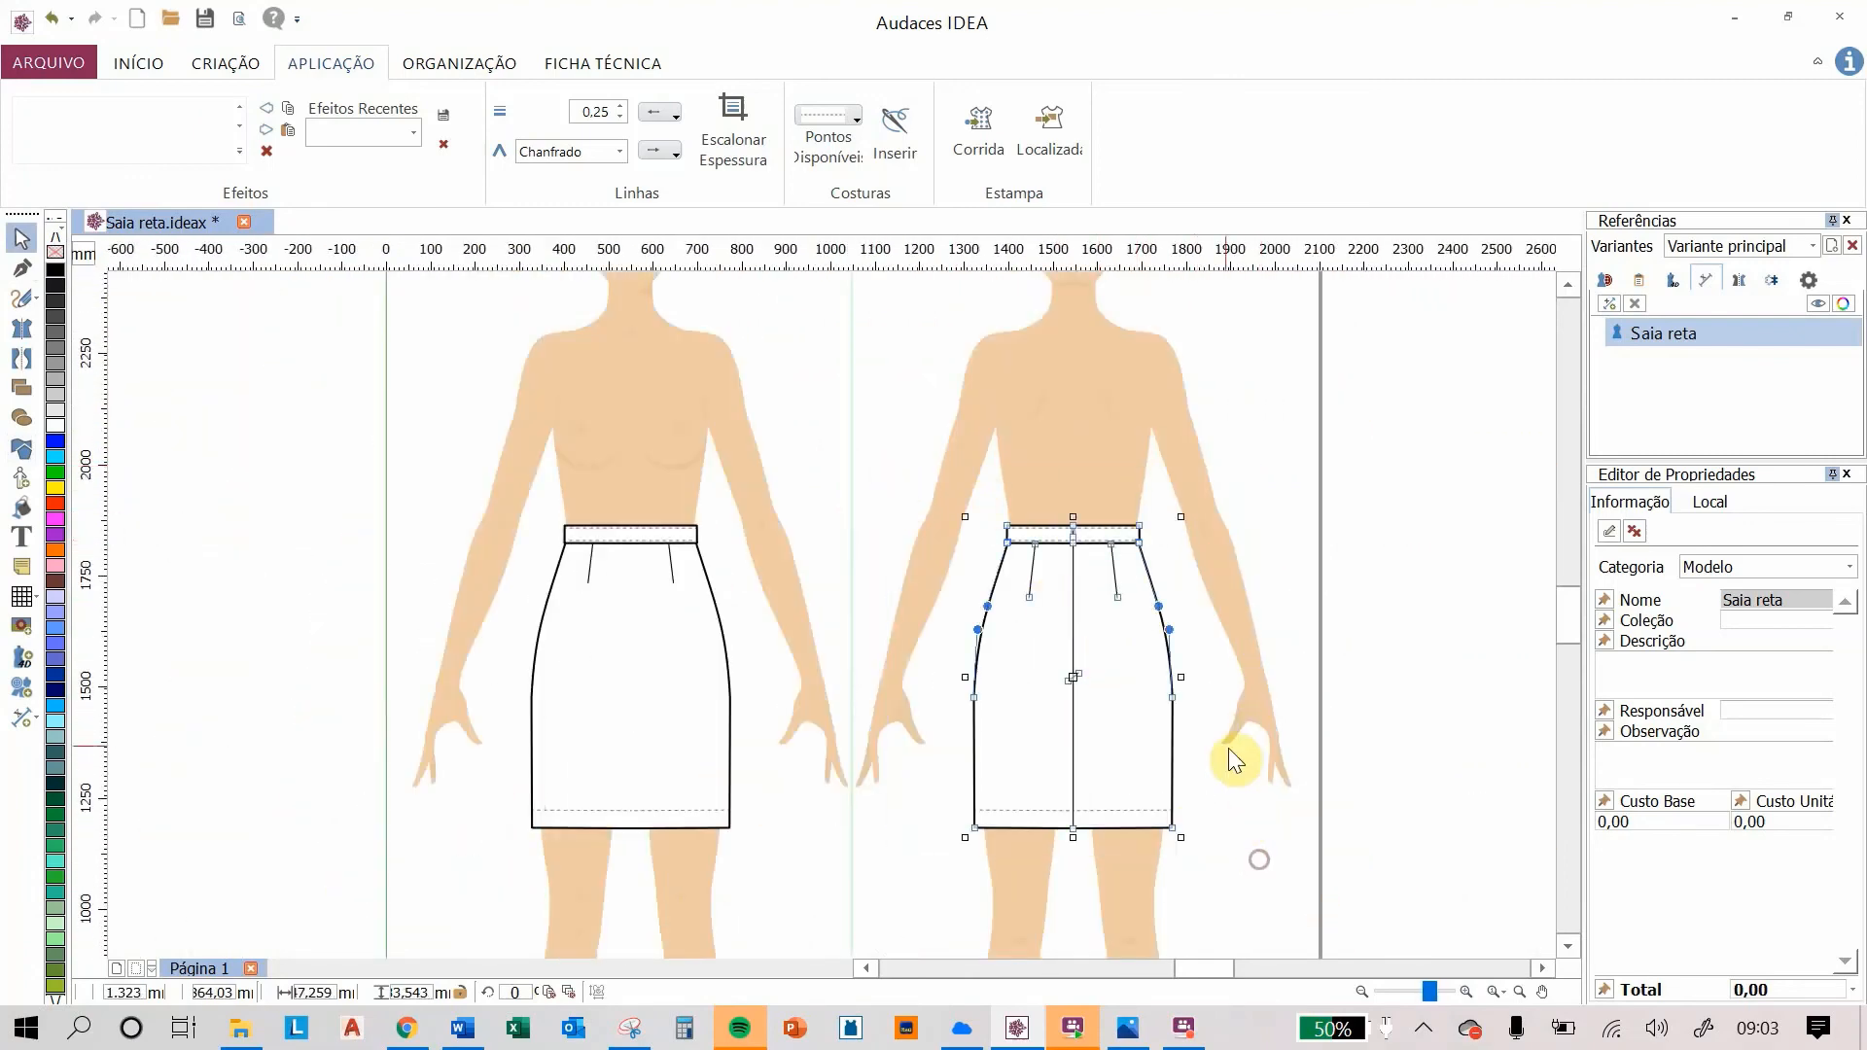
{"action": "left_click", "coordinate": [229, 63]}
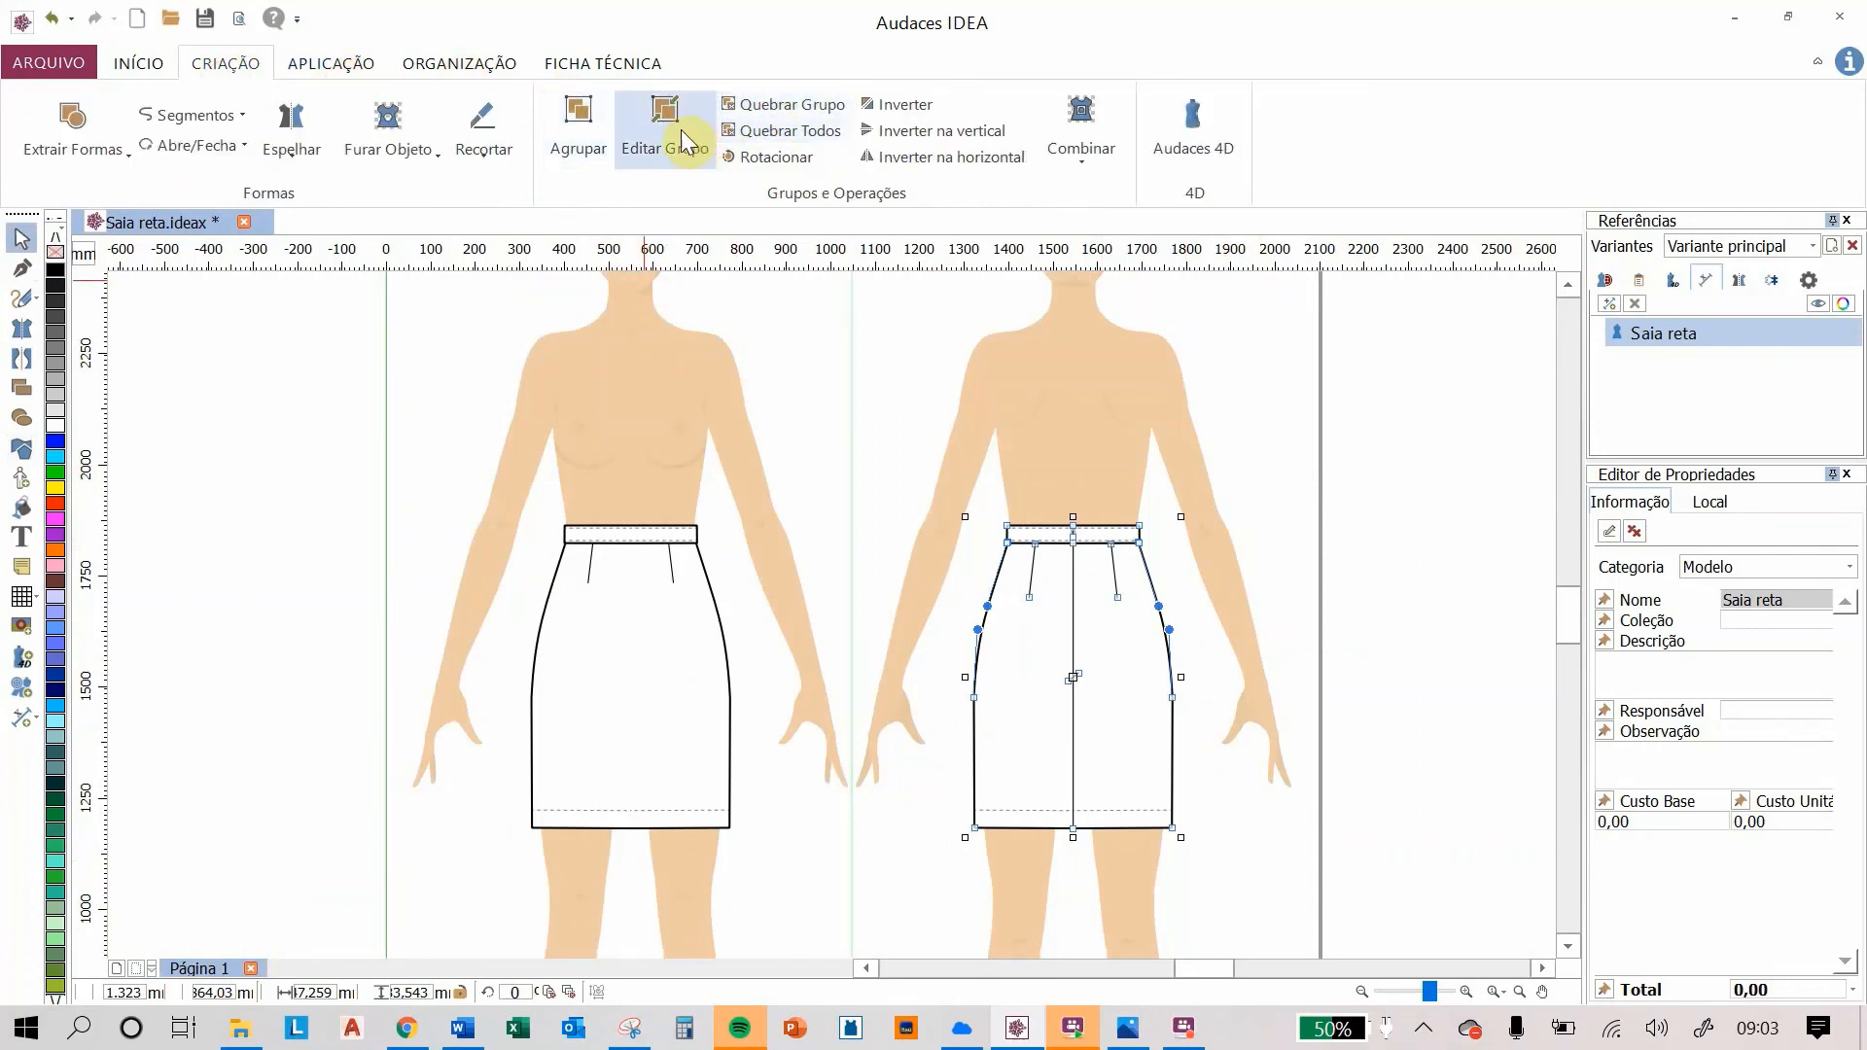
{"action": "left_click", "coordinate": [586, 133]}
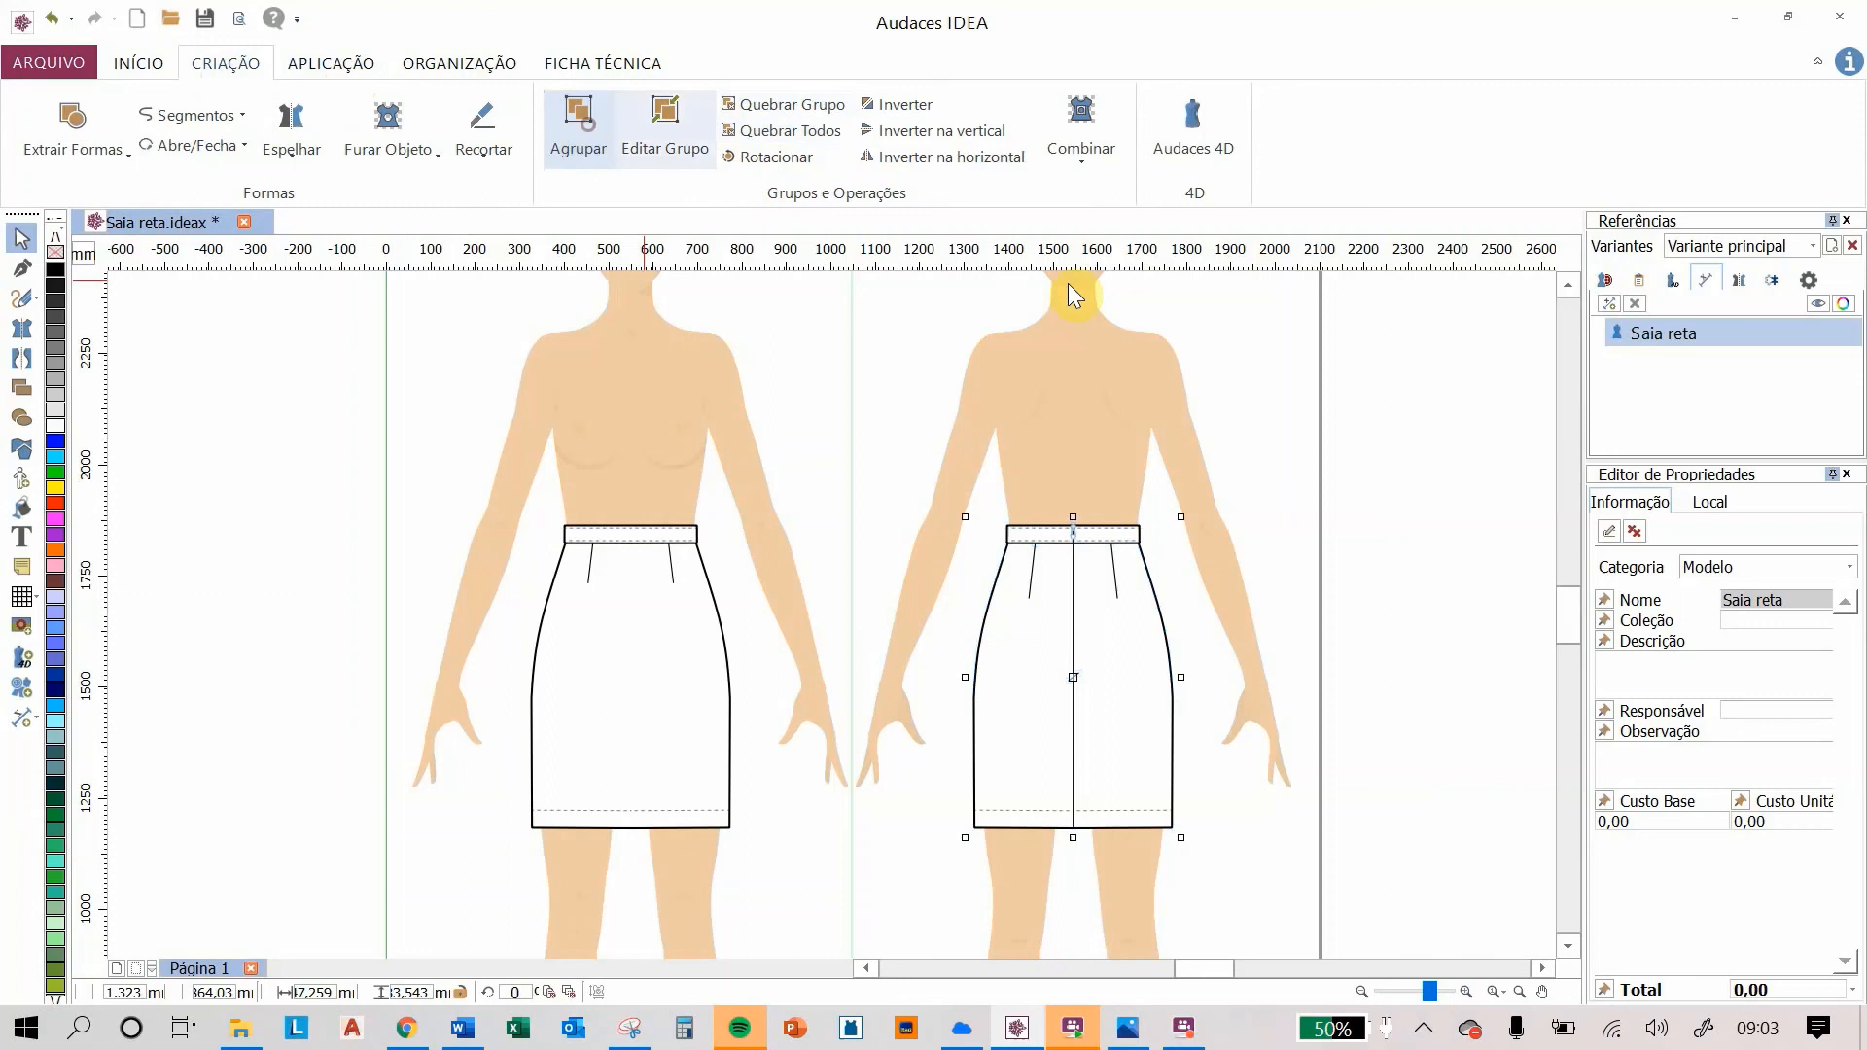
{"action": "left_click", "coordinate": [1308, 388]}
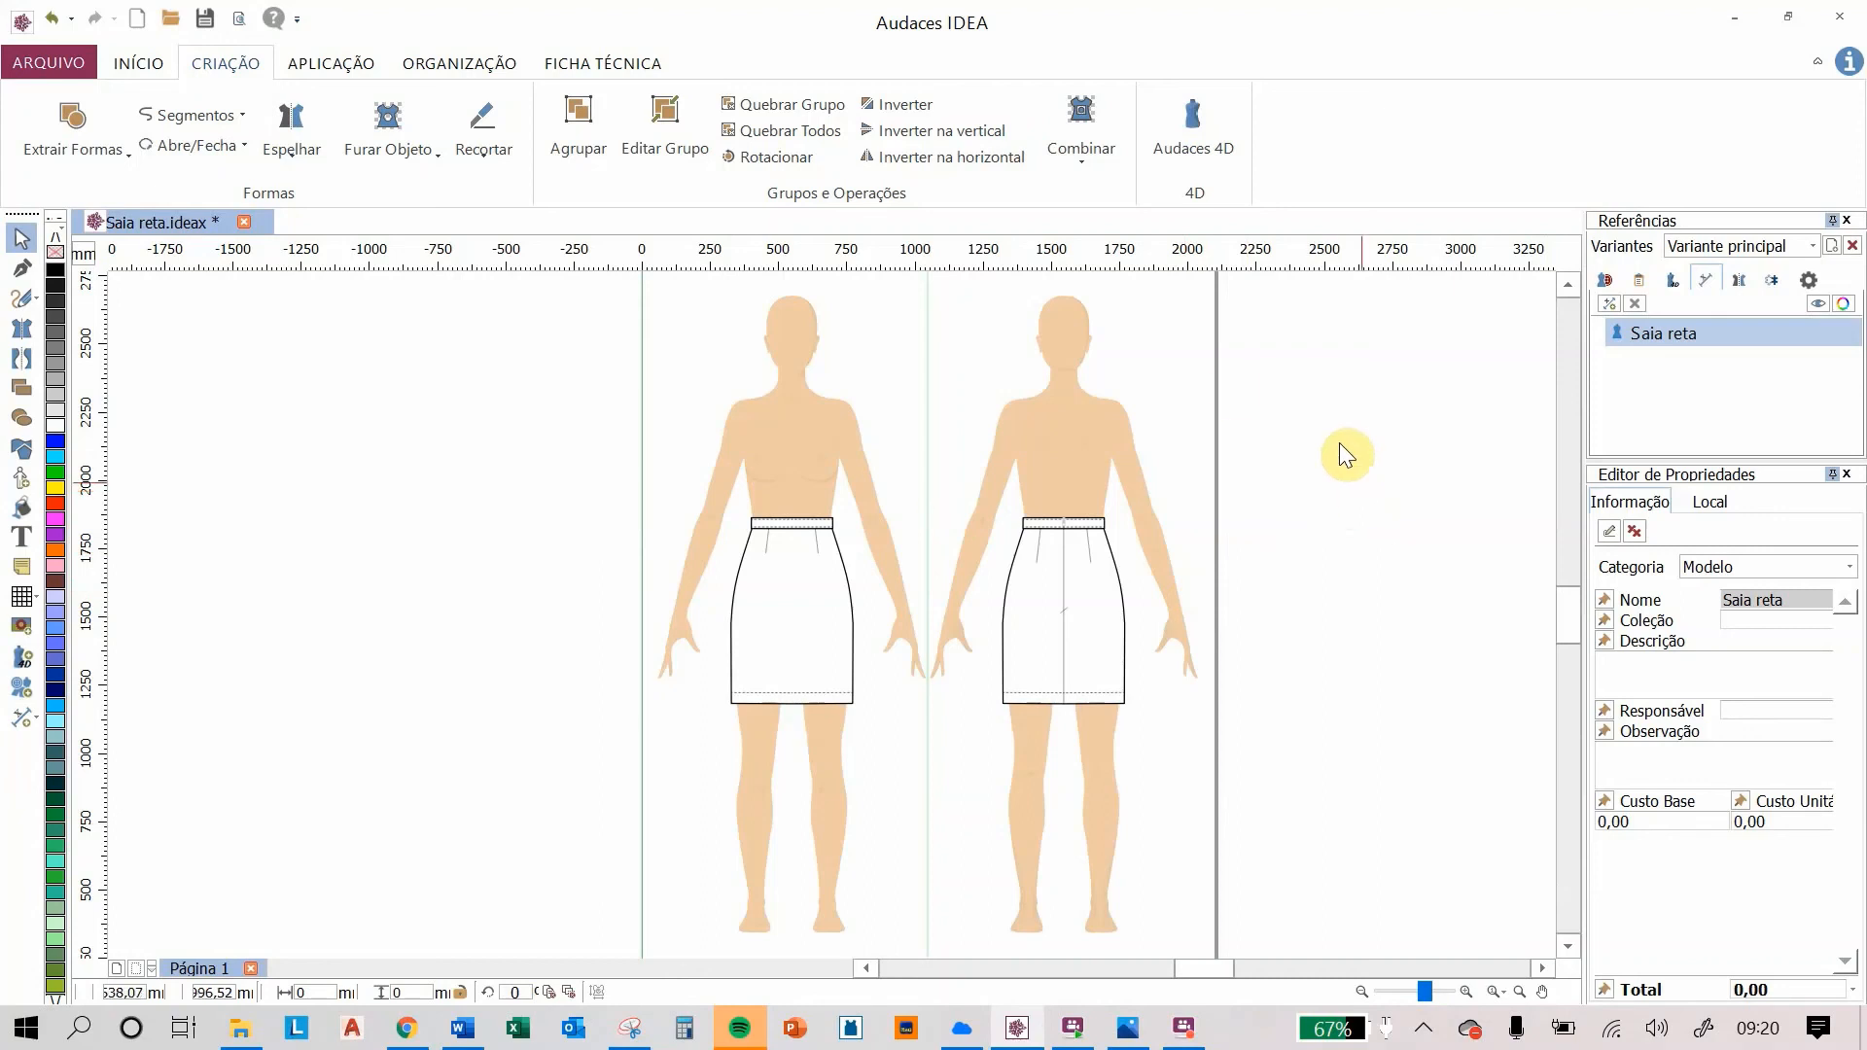
Step: Delete the mannequin figures so only the front and back skirt flats remain
{"action": "left_click", "coordinate": [790, 435]}
{"action": "left_click_drag", "start_coordinate": [792, 436], "coordinate": [1066, 414]}
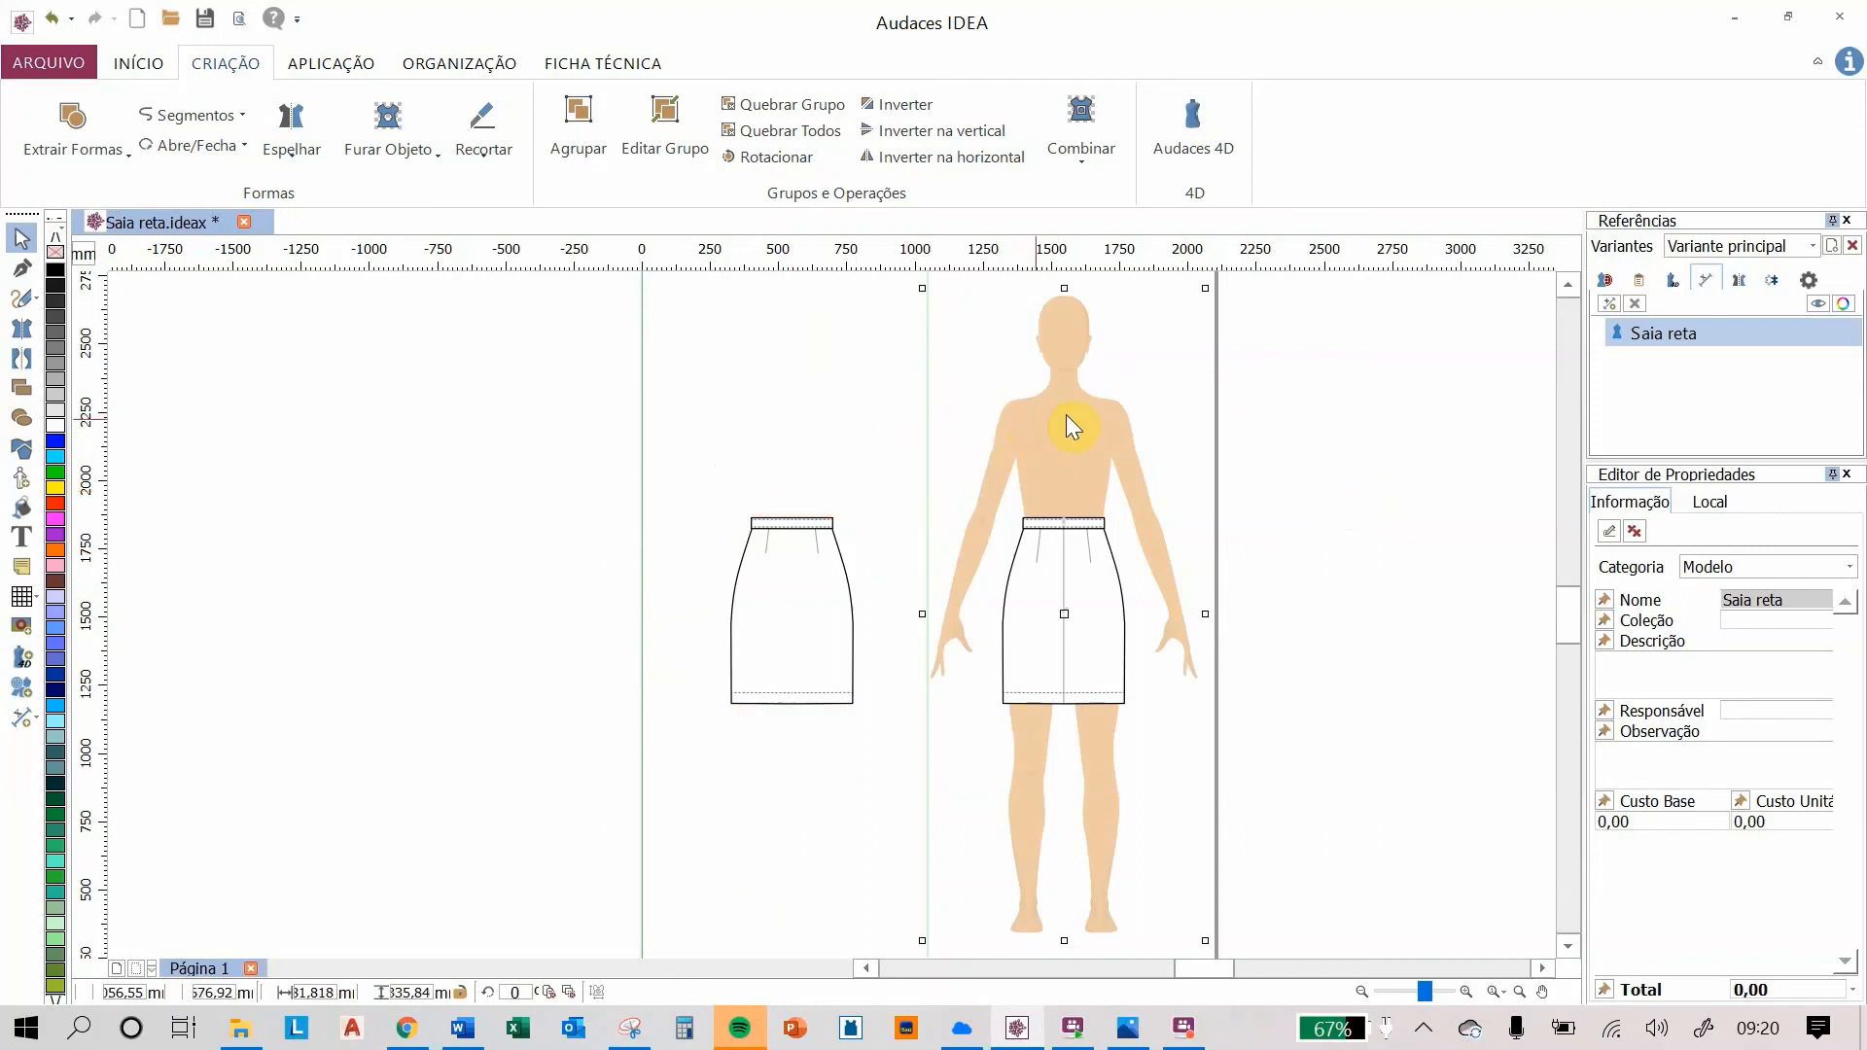
{"action": "key", "text": "Delete"}
{"action": "scroll", "coordinate": [1198, 595], "scroll_direction": "up", "scroll_amount": 2}
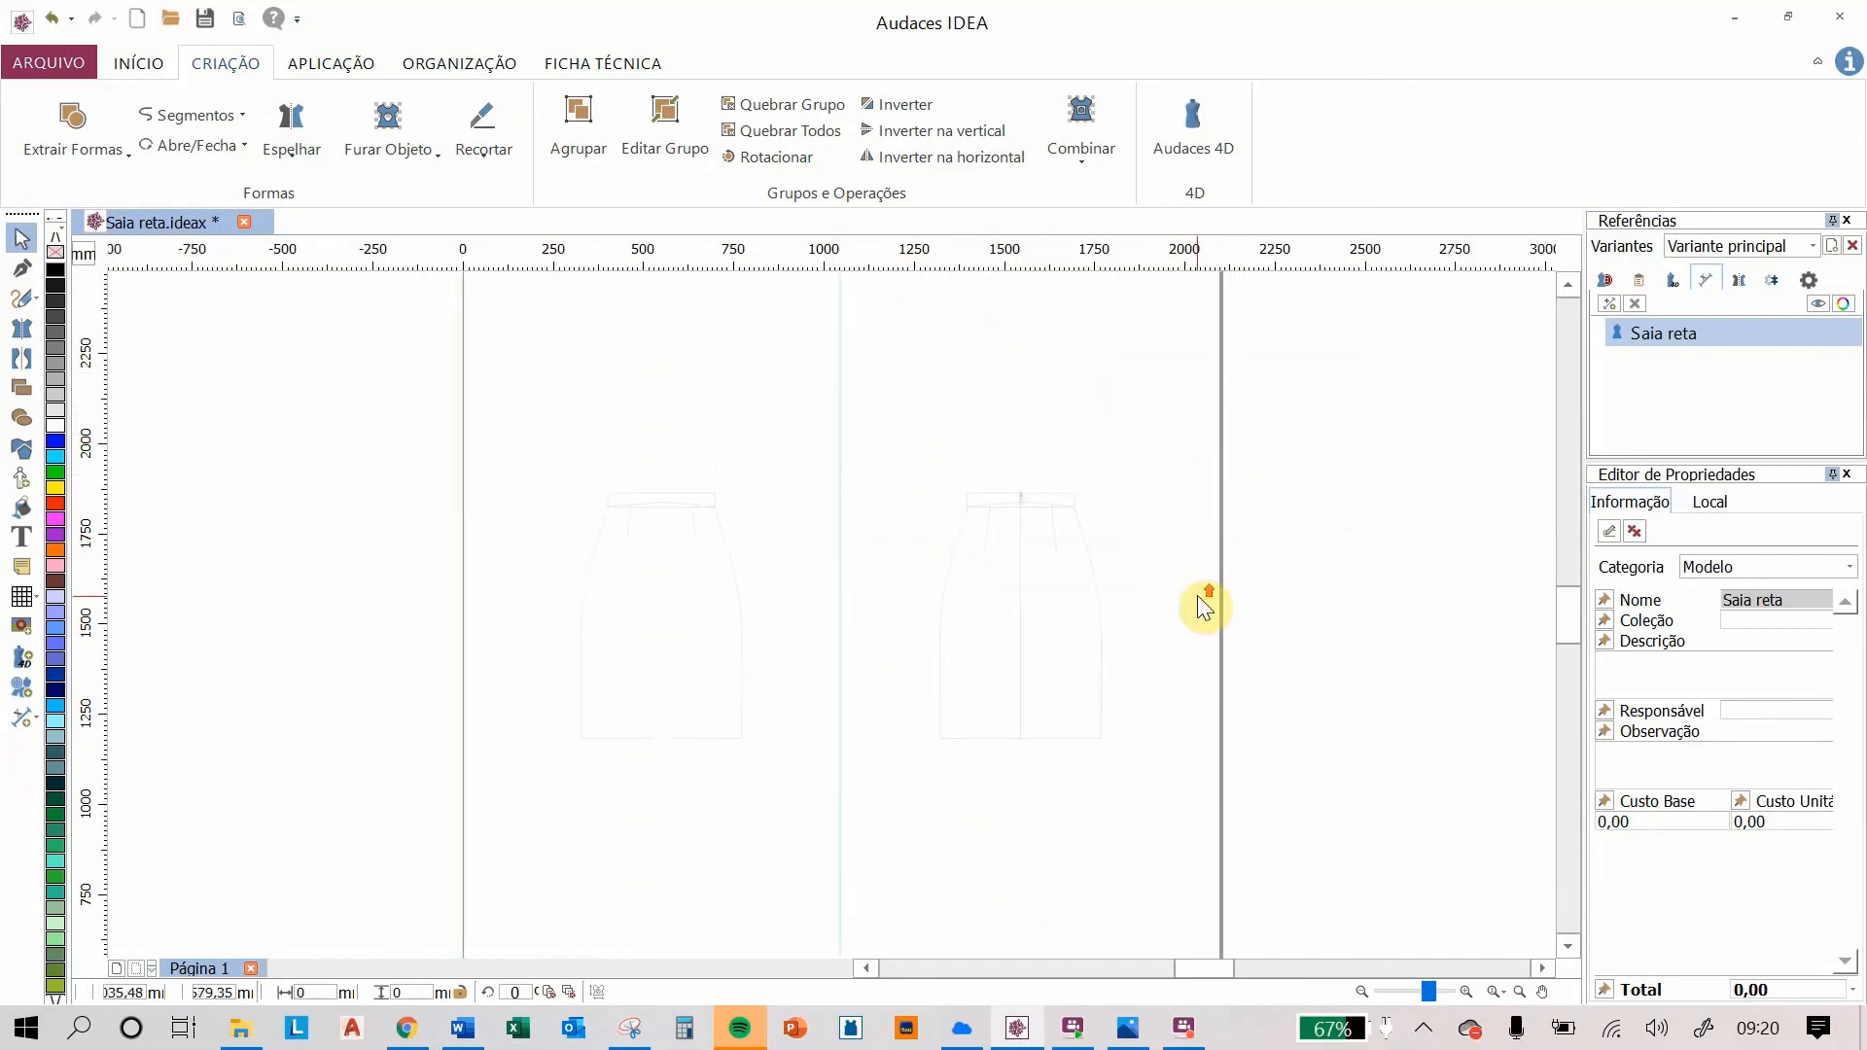
{"action": "scroll", "coordinate": [1199, 595], "scroll_direction": "up", "scroll_amount": 2}
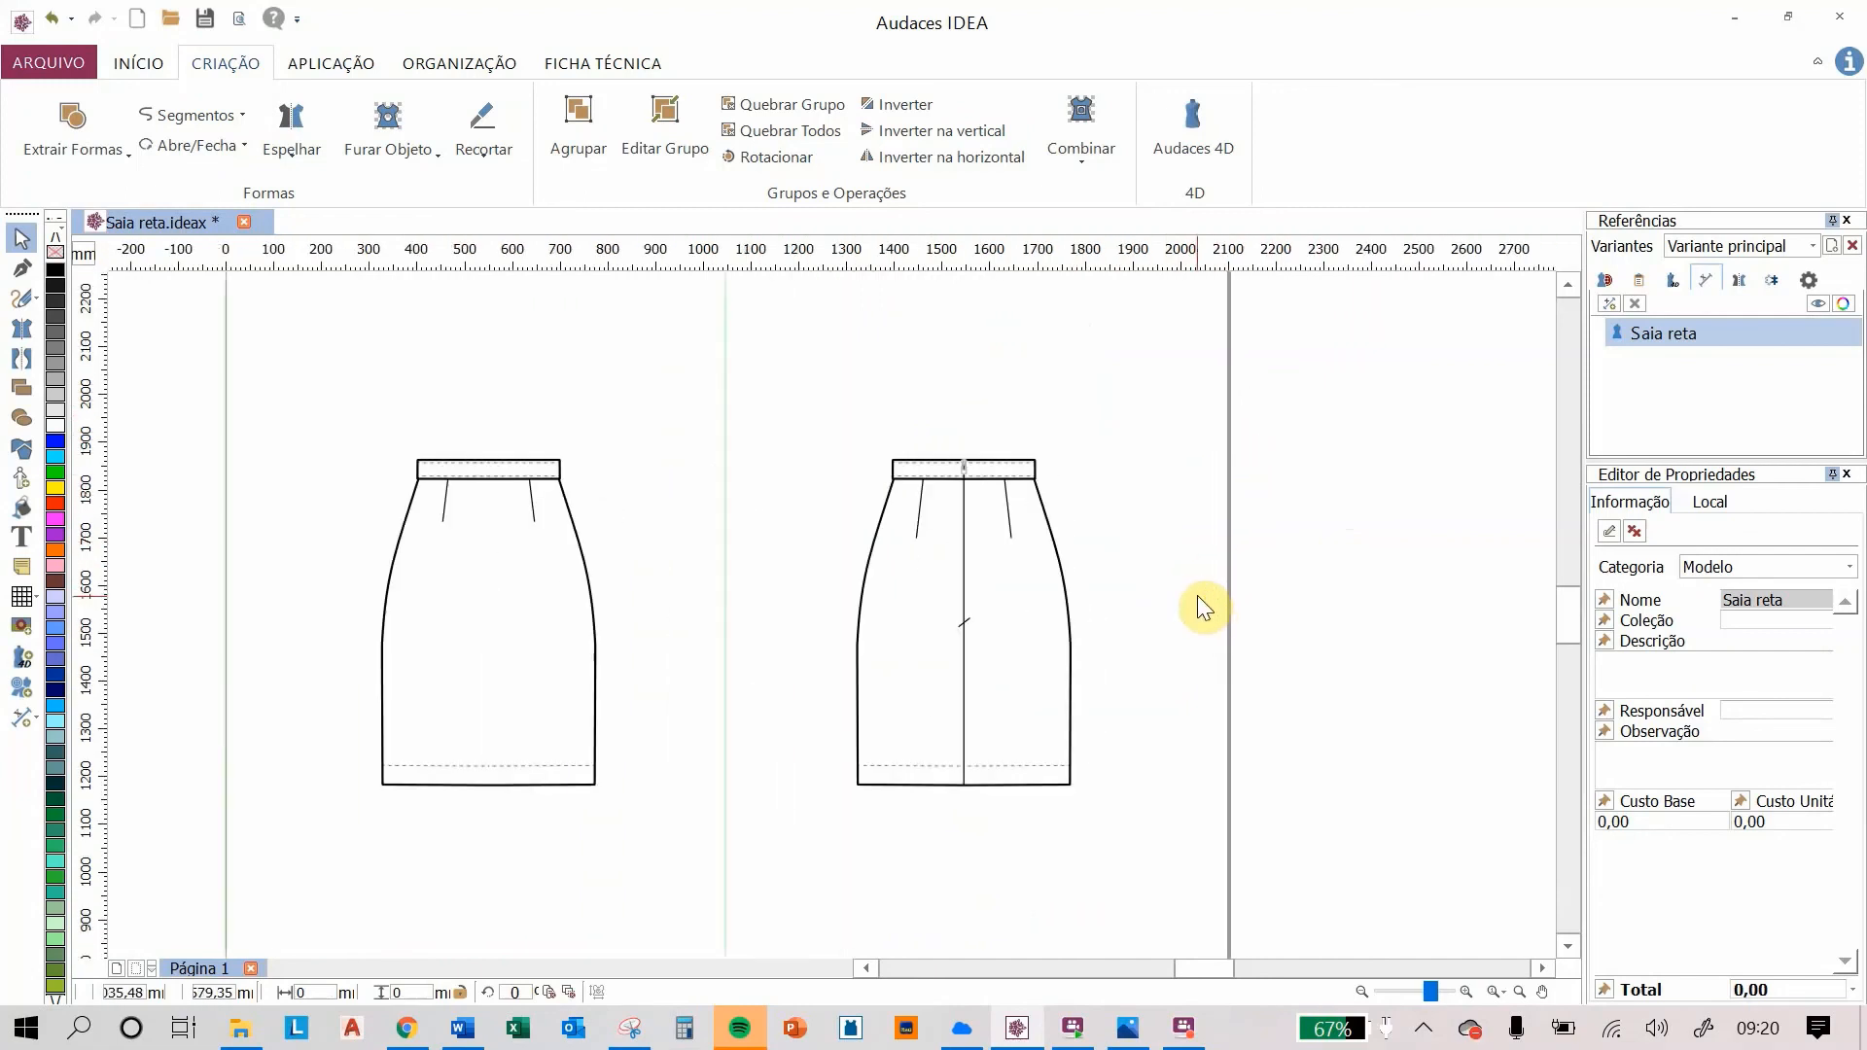